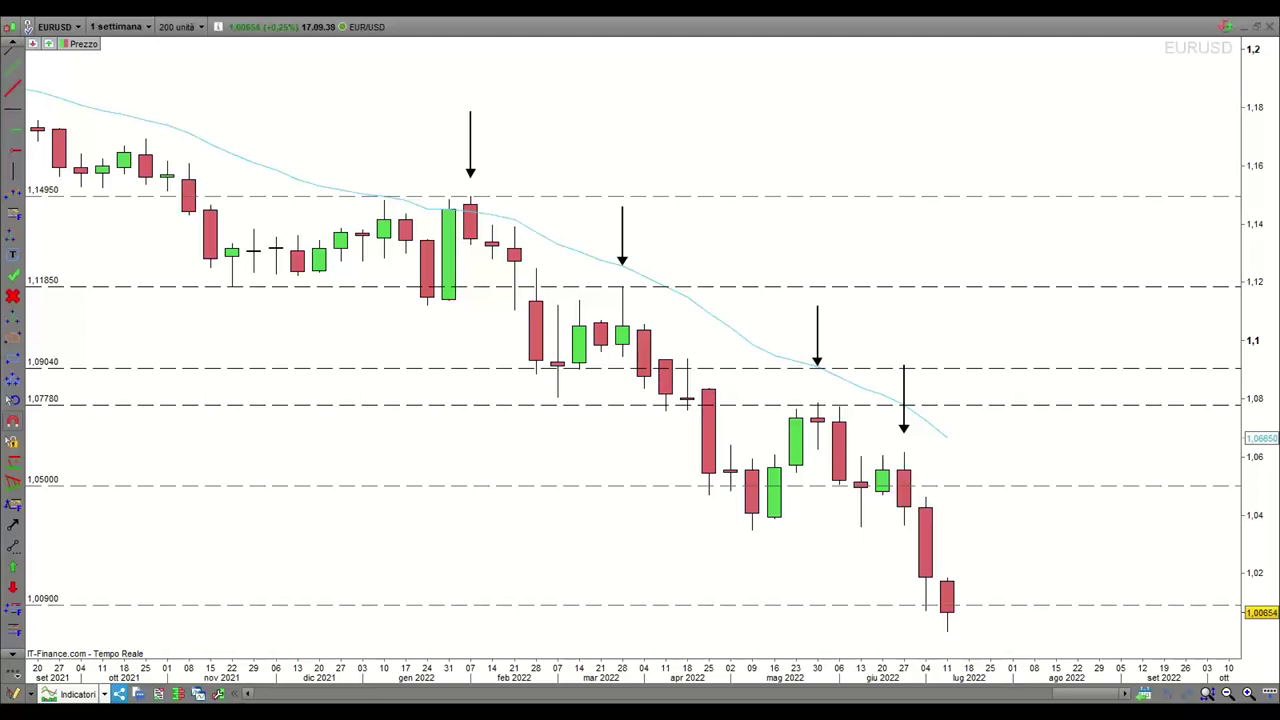
- Switch to the Giorno-4-MM workbook in Excel and maximise it to show the PROIEZIONI TRADING 10 sheet
{"action": "key", "text": "alt+Tab"}
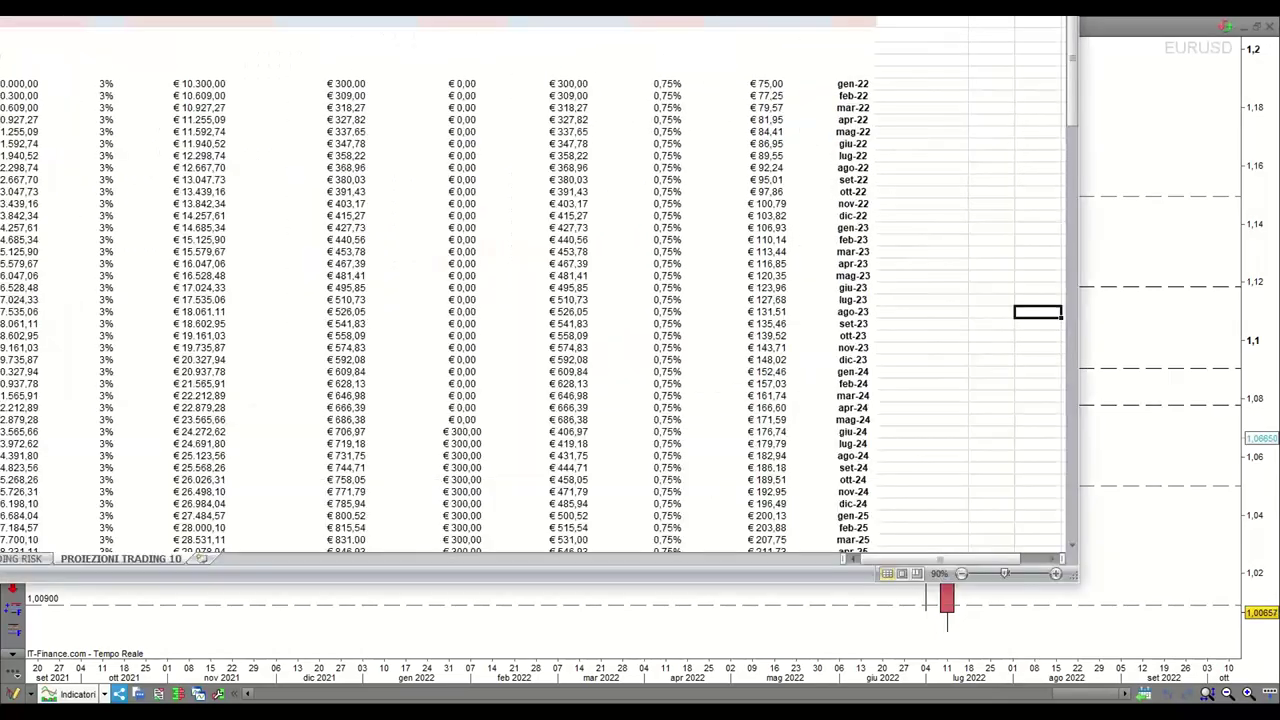
{"action": "double_click", "coordinate": [1152, 60]}
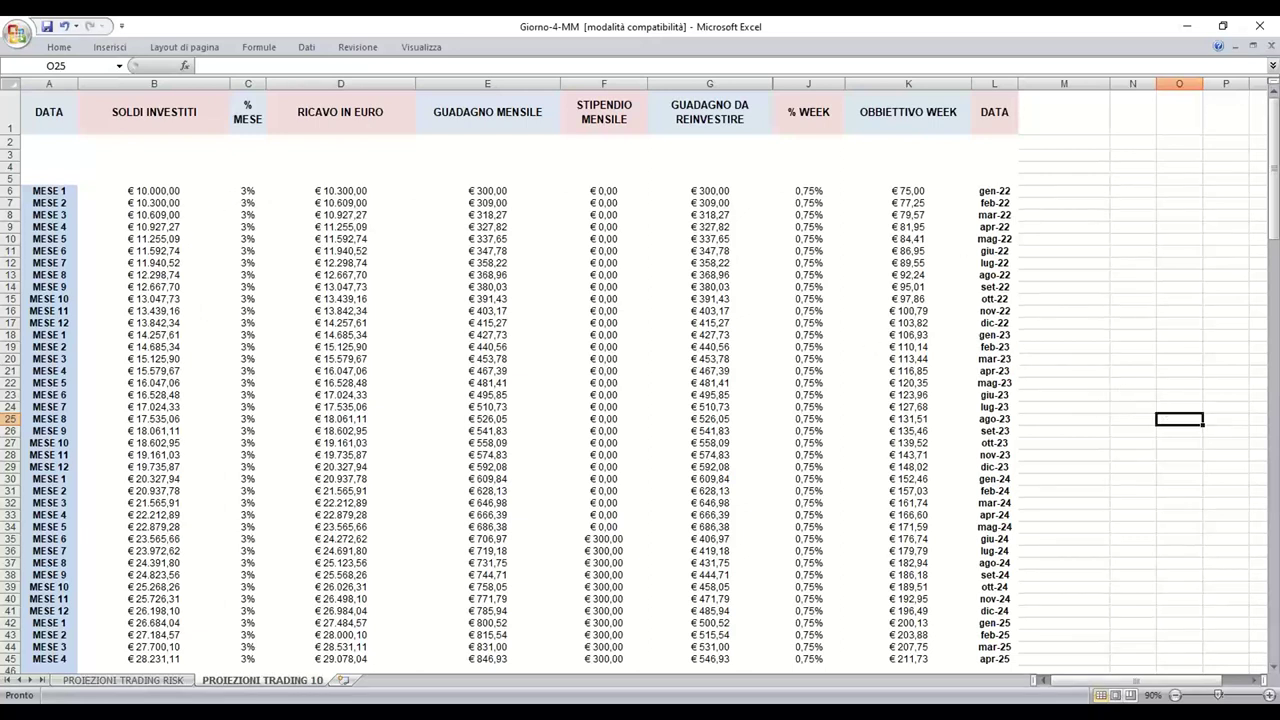
- Bring the TRADING SU 10 MERCATI document in Word onto the screen and review its monthly list of traded markets
{"action": "left_click_drag", "start_coordinate": [1279, 80], "coordinate": [830, 2]}
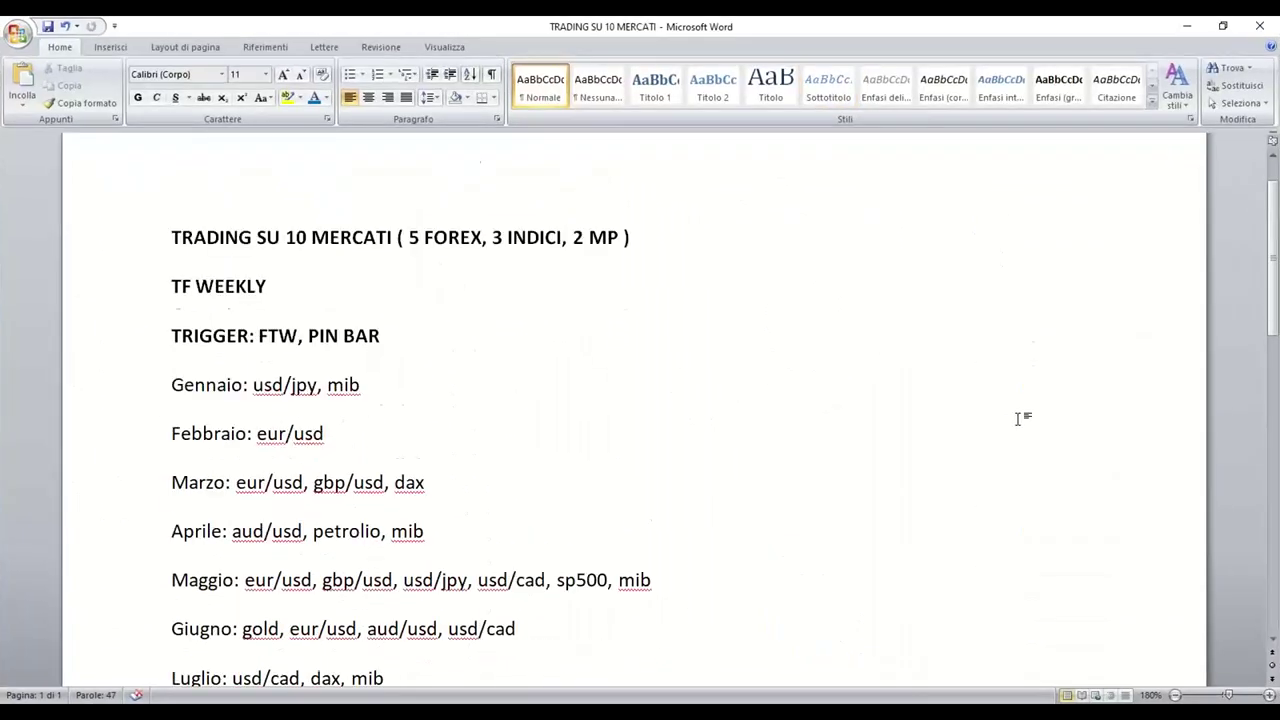
{"action": "scroll", "coordinate": [1020, 418], "scroll_direction": "down", "scroll_amount": 1}
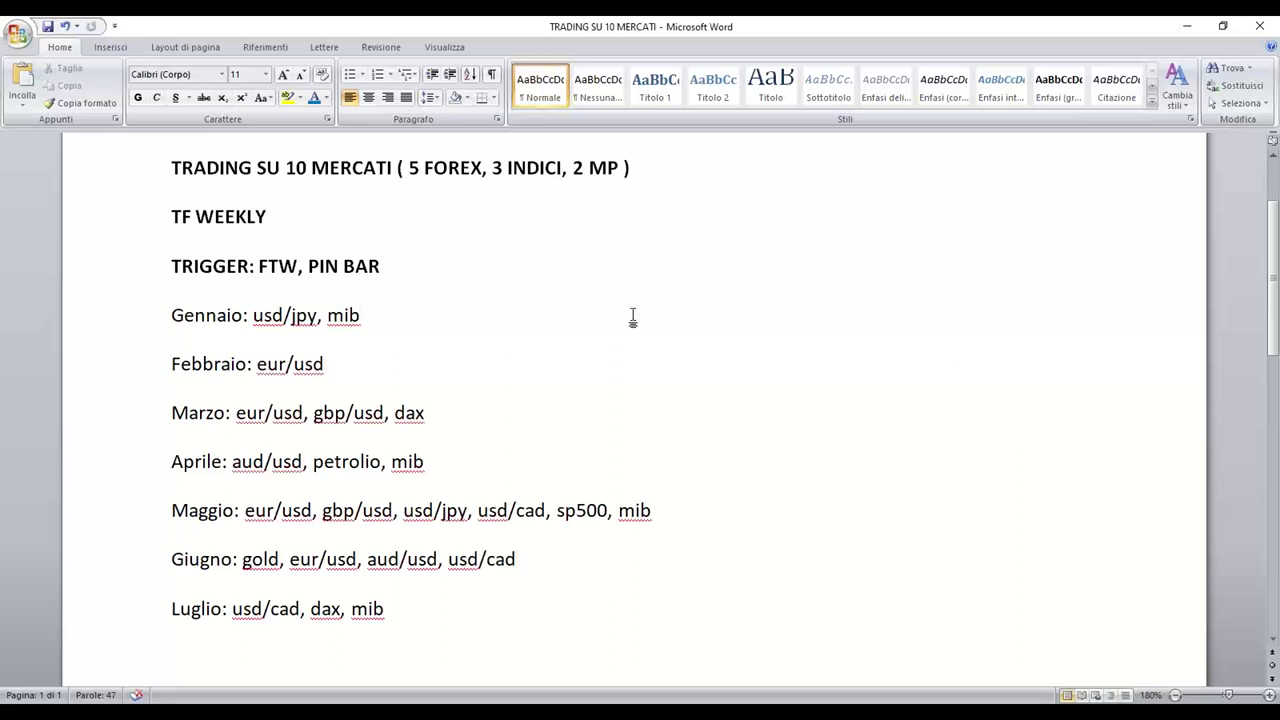
{"action": "scroll", "coordinate": [501, 289], "scroll_direction": "up", "scroll_amount": 1}
{"action": "scroll", "coordinate": [356, 273], "scroll_direction": "down", "scroll_amount": 1}
- Highlight the "10" and then "5 FOREX" in the document's heading to point out the markets covered
{"action": "left_click", "coordinate": [560, 297]}
{"action": "left_click_drag", "start_coordinate": [287, 167], "coordinate": [310, 168]}
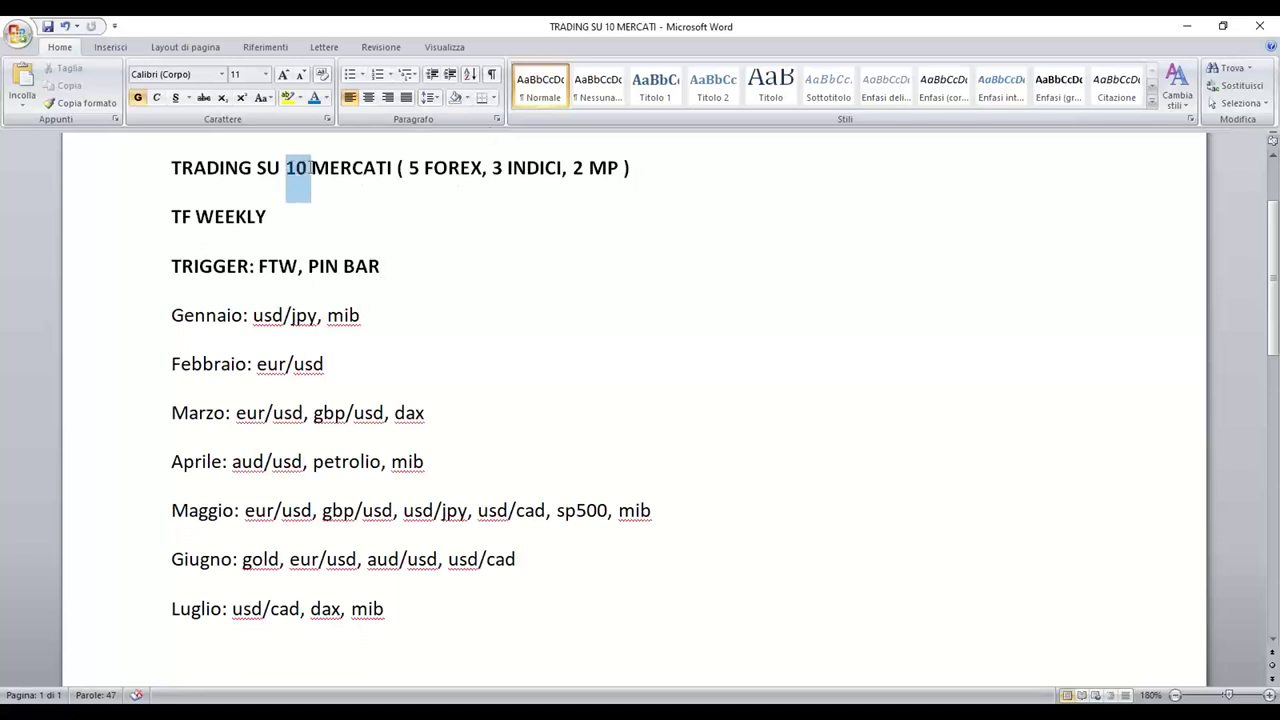
{"action": "left_click", "coordinate": [390, 168]}
{"action": "left_click_drag", "start_coordinate": [408, 168], "coordinate": [470, 175]}
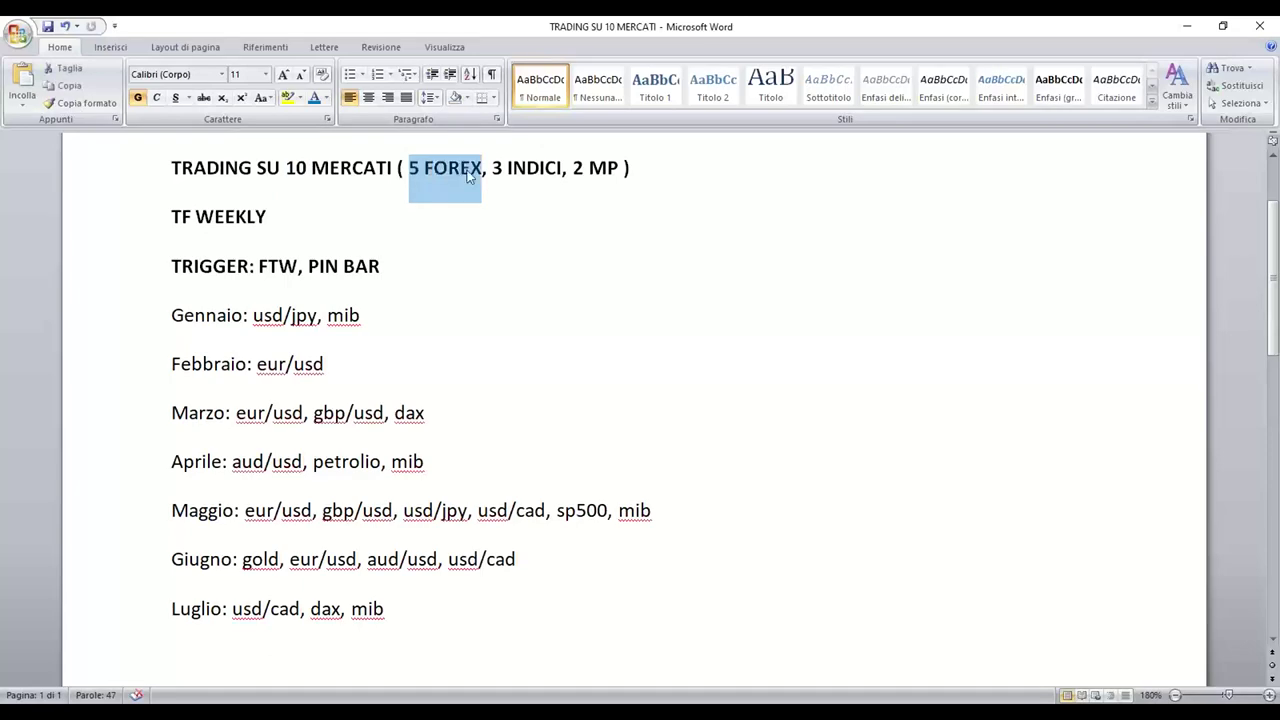
{"action": "left_click", "coordinate": [551, 271]}
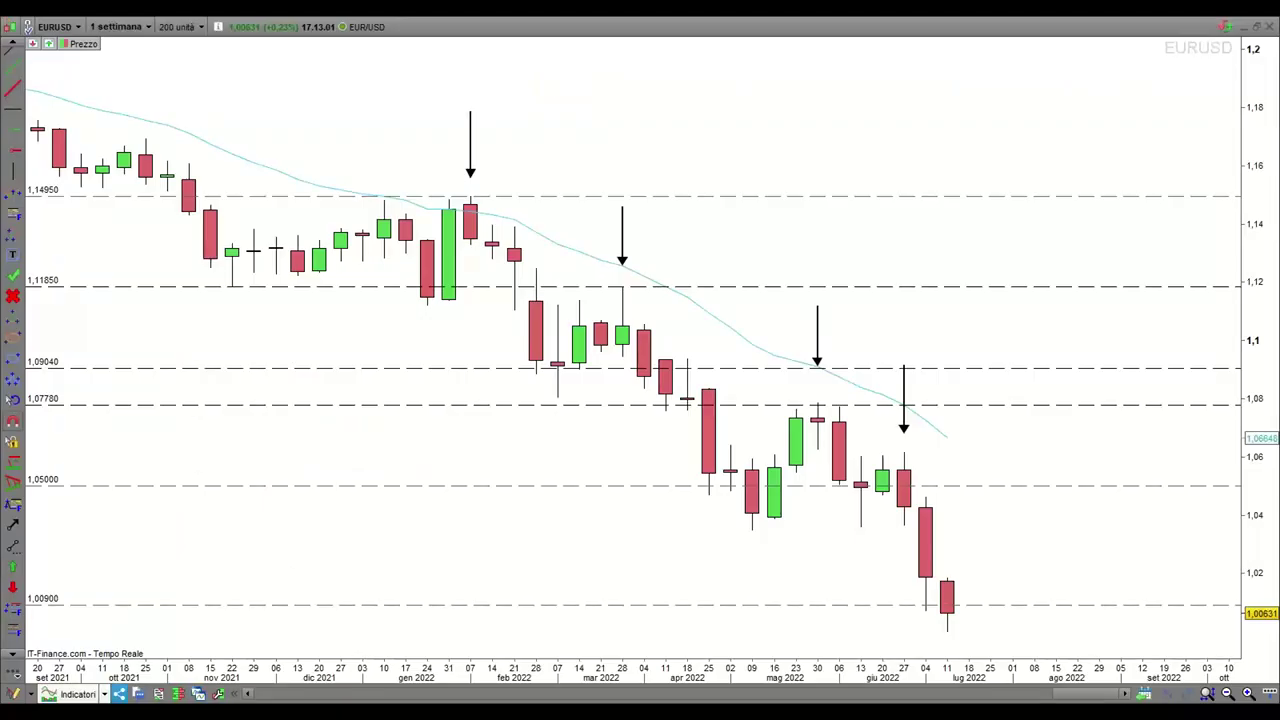
- Bring the TOP MARKETS watchlist over the EUR/USD weekly chart, examine its markets, and dismiss it
{"action": "left_click_drag", "start_coordinate": [1279, 30], "coordinate": [256, 74]}
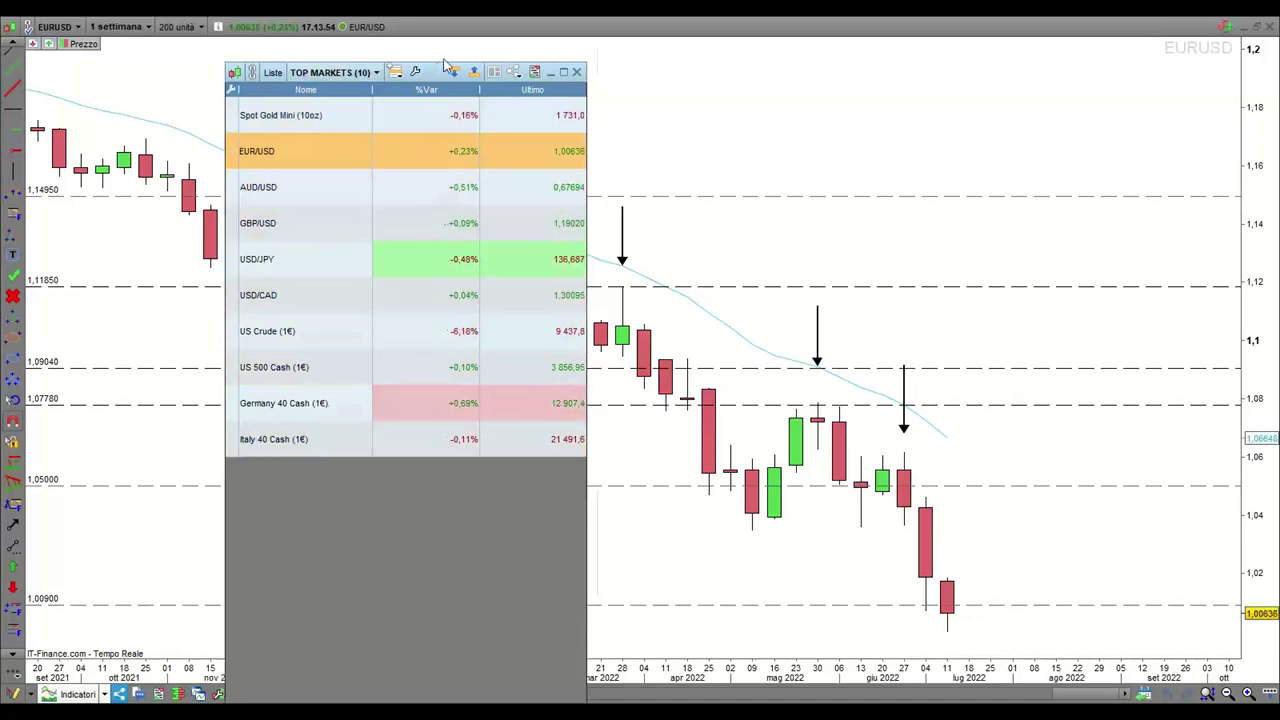
{"action": "left_click", "coordinate": [568, 72]}
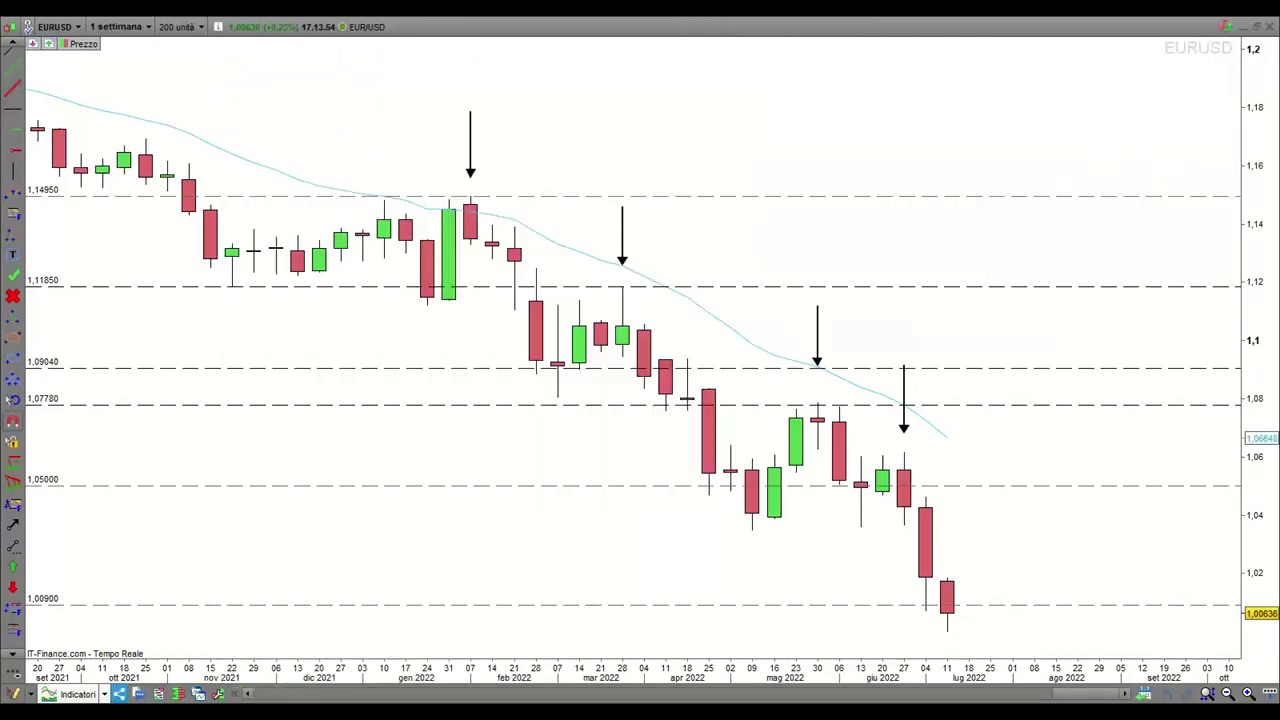
- Switch back to the Word document and highlight the "TF WEEKLY" line to point out the time frame
{"action": "key", "text": "alt+Tab"}
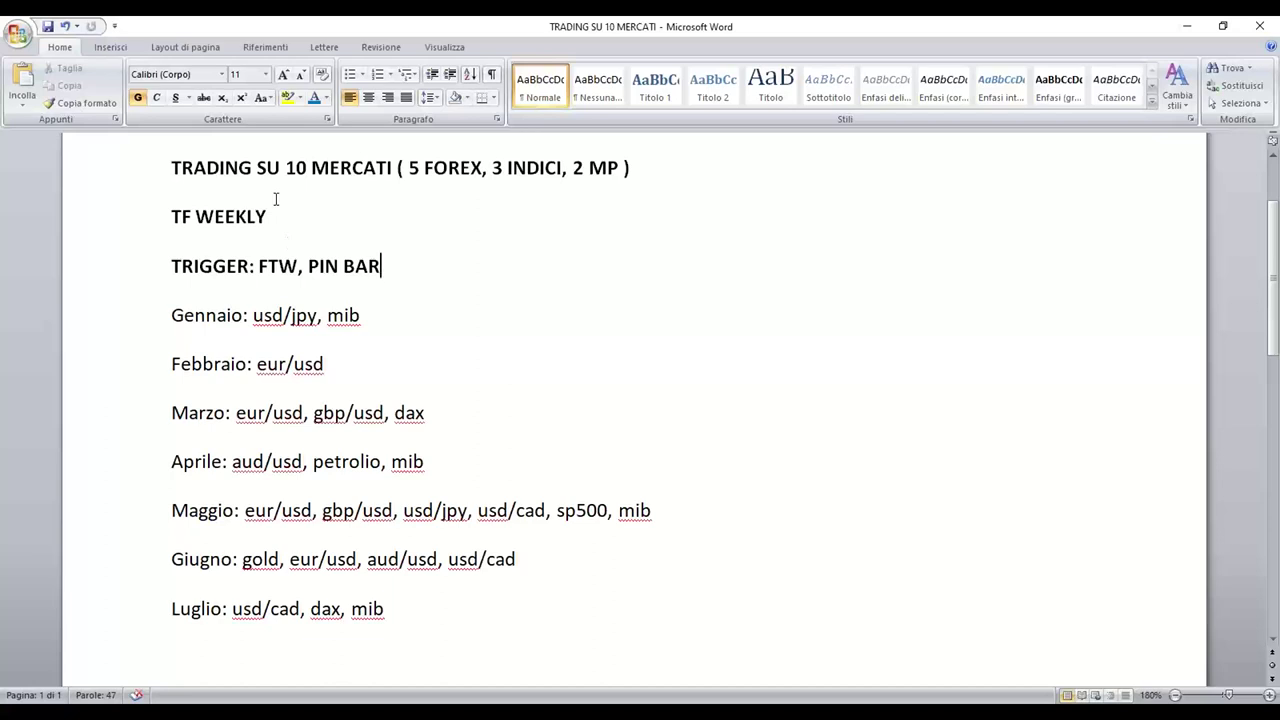
{"action": "left_click_drag", "start_coordinate": [171, 216], "coordinate": [255, 229]}
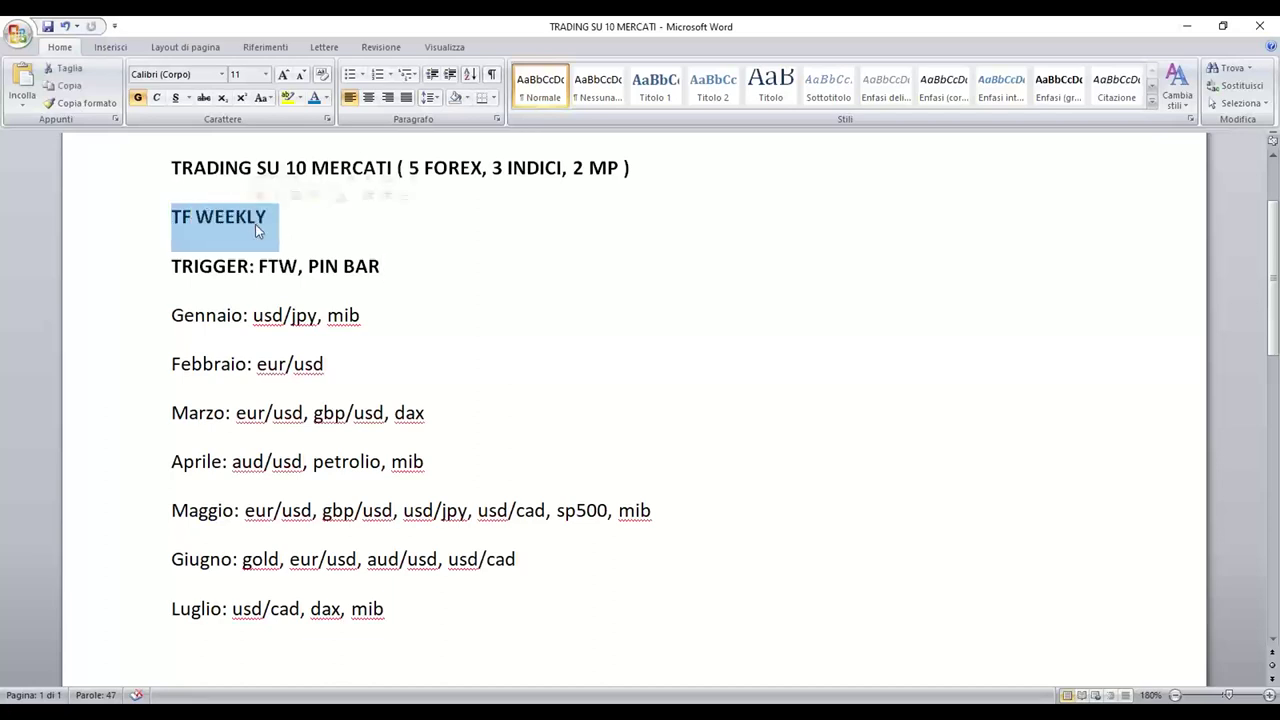
{"action": "left_click", "coordinate": [477, 328]}
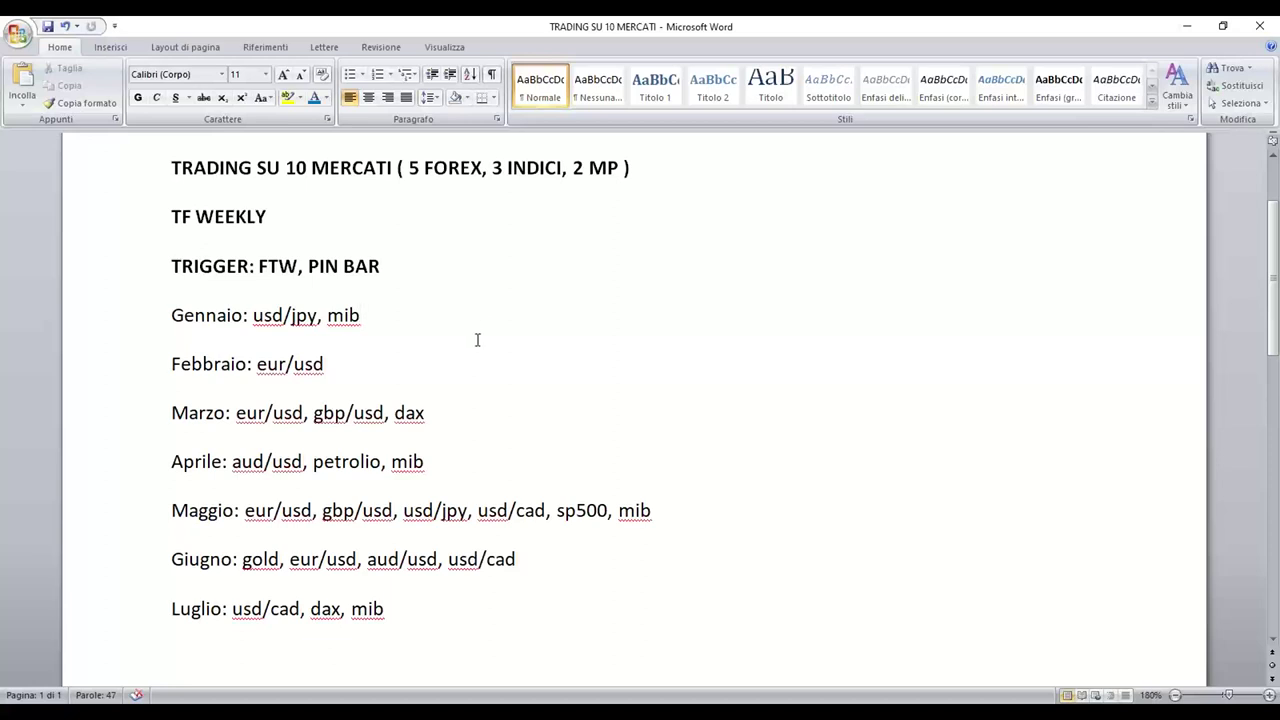
- Highlight "TRADING SU 10 MERCATI" in the heading and review the monthly trade list from Gennaio to Luglio
{"action": "scroll", "coordinate": [863, 366], "scroll_direction": "up", "scroll_amount": 1}
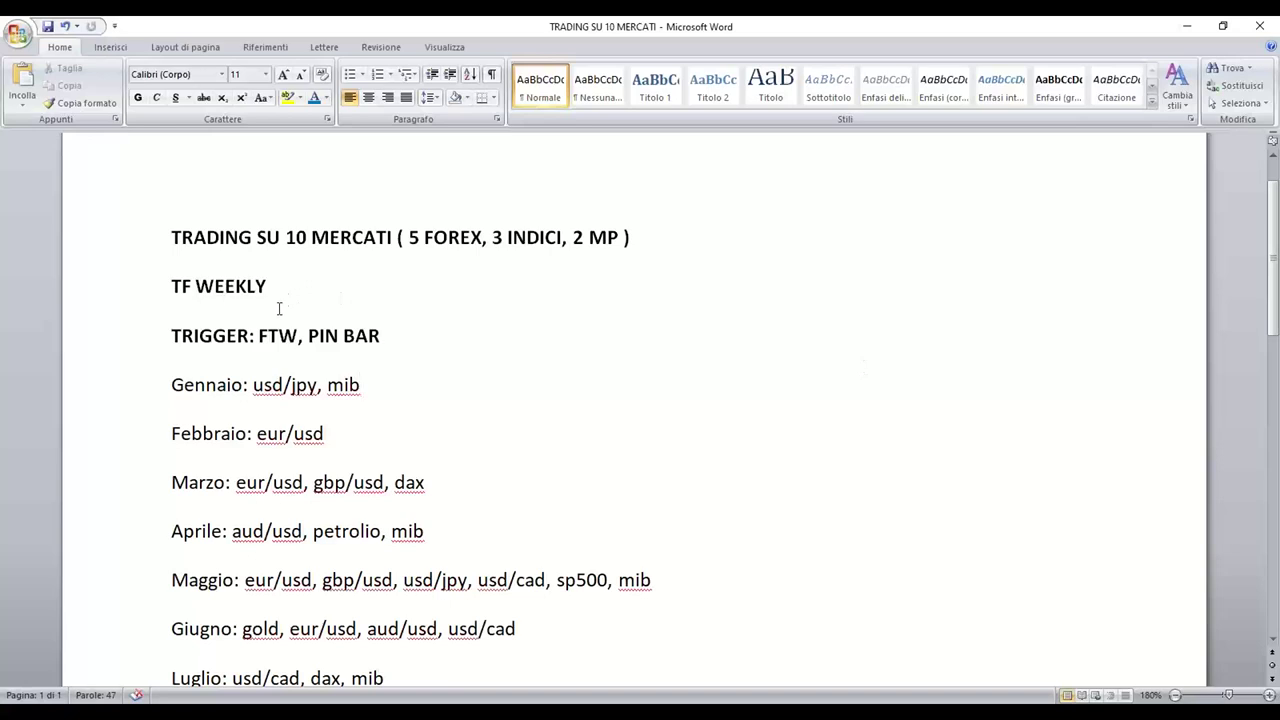
{"action": "left_click", "coordinate": [174, 235]}
{"action": "left_click_drag", "start_coordinate": [174, 235], "coordinate": [410, 237]}
{"action": "left_click", "coordinate": [626, 280]}
{"action": "scroll", "coordinate": [937, 440], "scroll_direction": "down", "scroll_amount": 1}
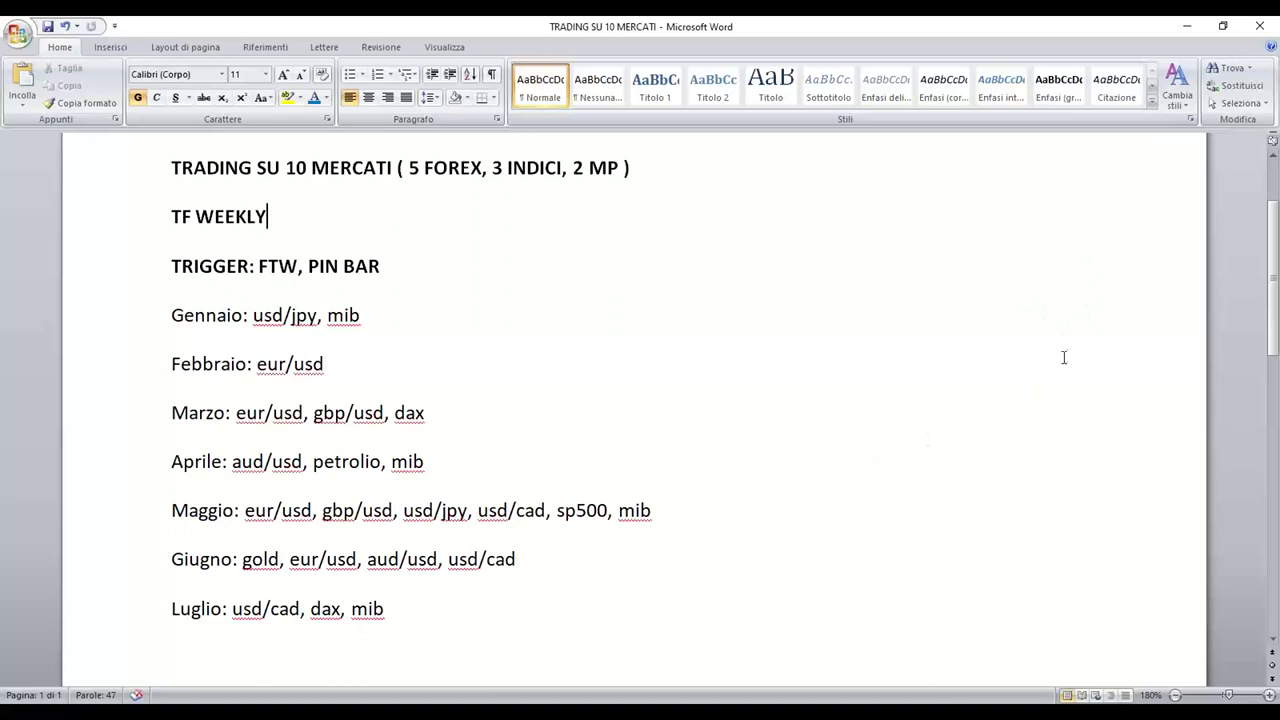
- Move the Word document aside, bring up the MMObiettivi workbook in Excel, and switch to the Giorno-4-MM workbook
{"action": "left_click", "coordinate": [1222, 26]}
{"action": "left_click_drag", "start_coordinate": [845, 53], "coordinate": [1279, 58]}
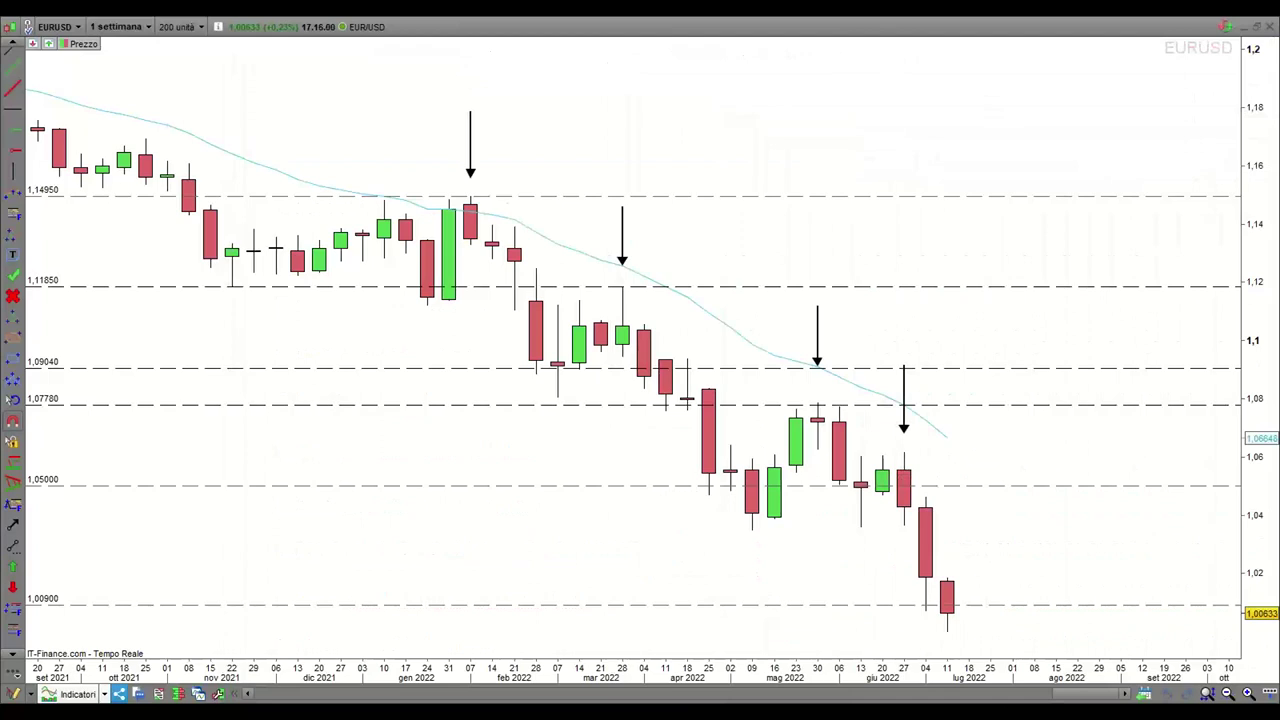
{"action": "mouse_move", "coordinate": [815, 702]}
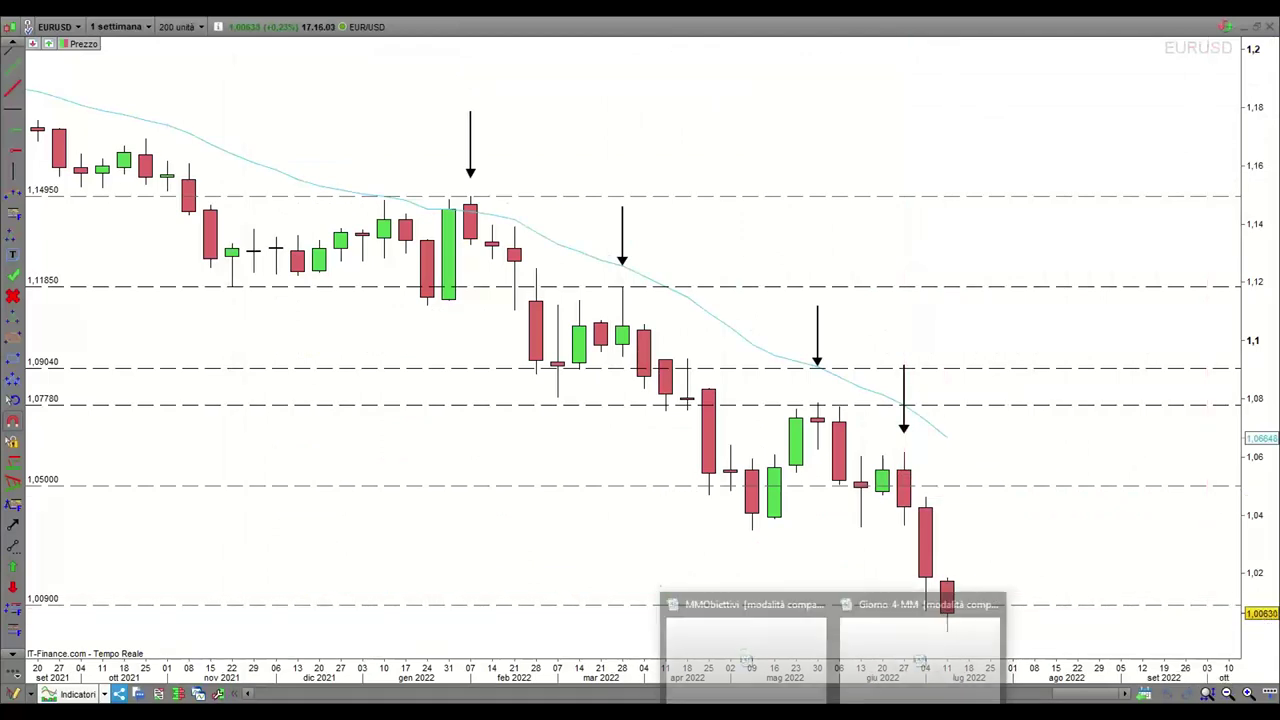
{"action": "left_click", "coordinate": [748, 627]}
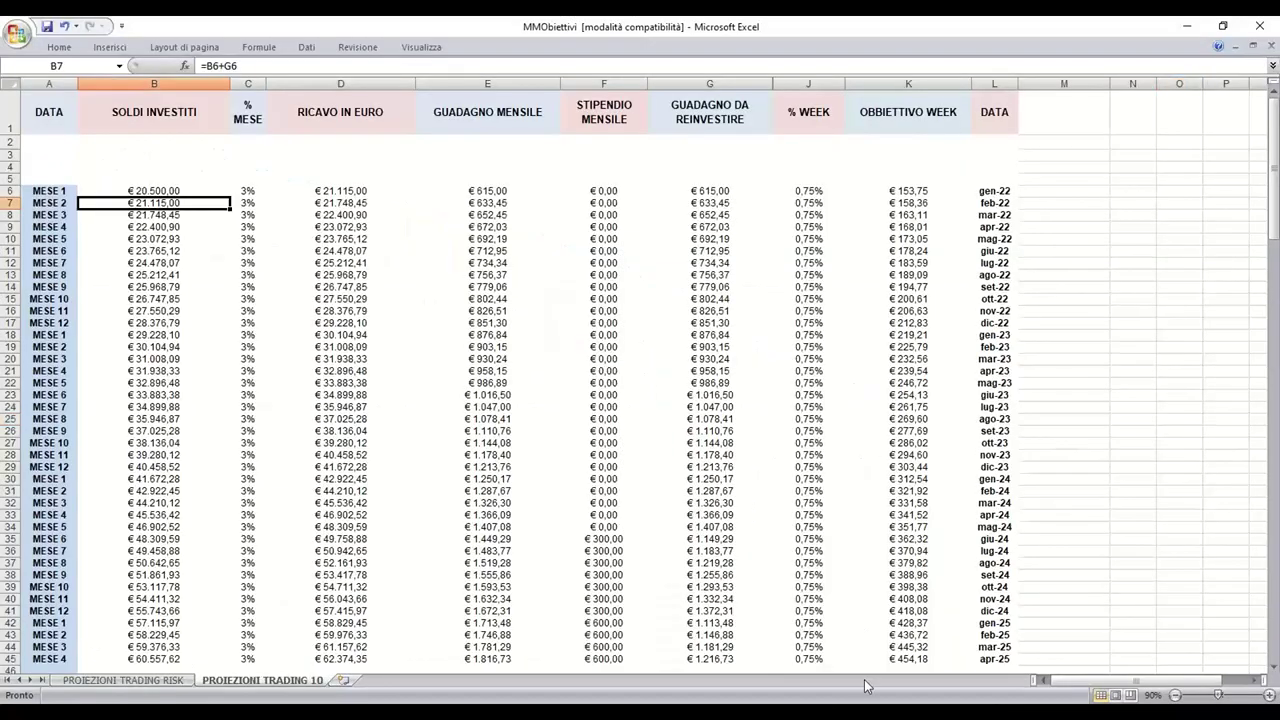
{"action": "mouse_move", "coordinate": [815, 702]}
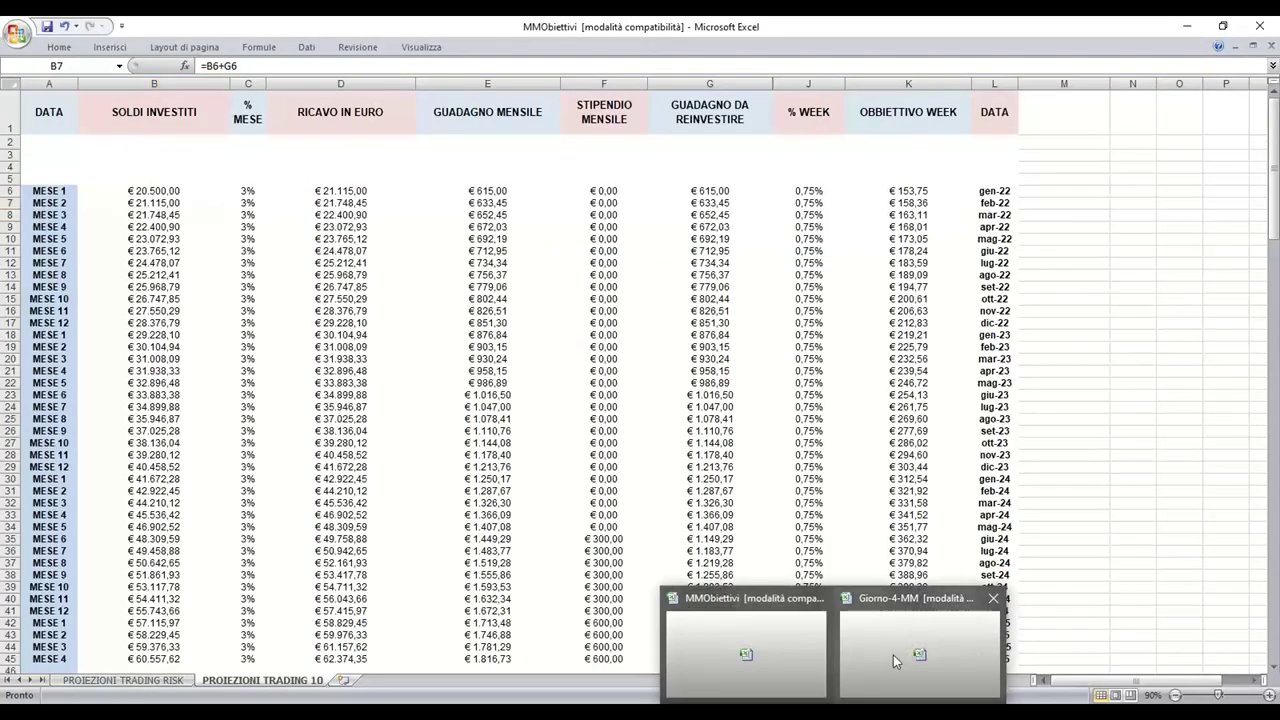
{"action": "left_click", "coordinate": [894, 660]}
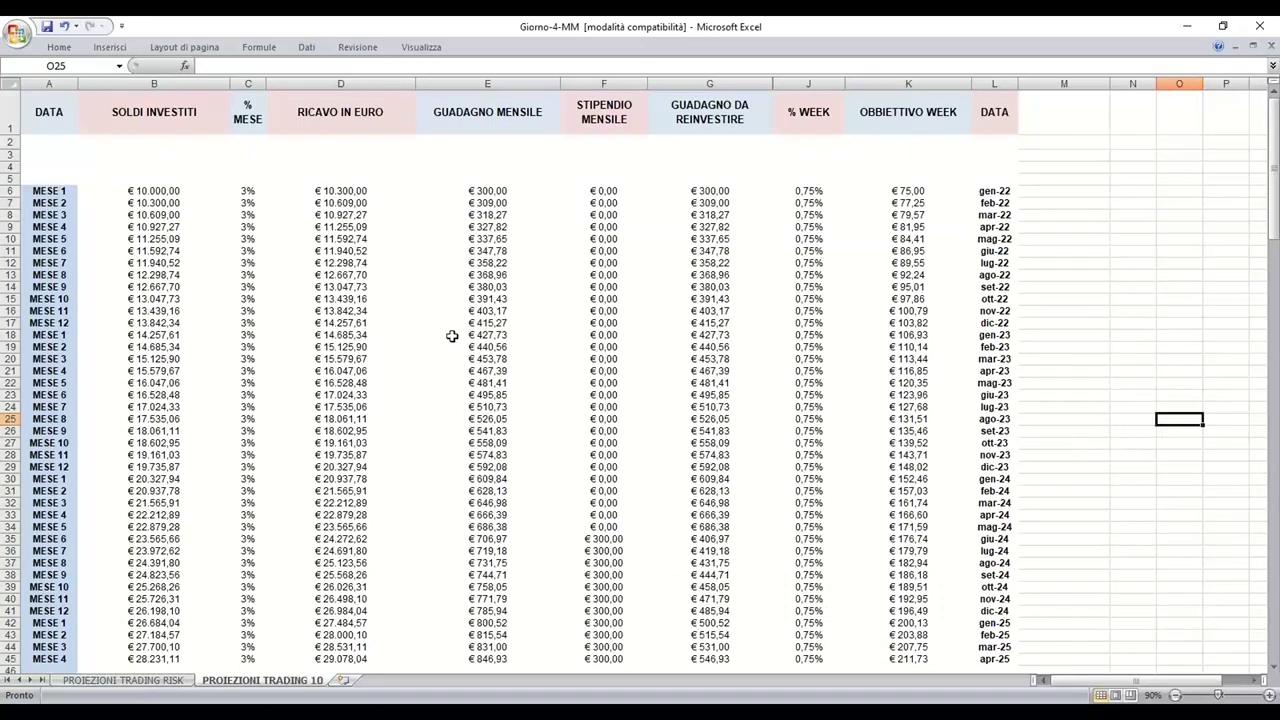
- Examine the monthly capital, gain and weekly target projections on the PROIEZIONI TRADING 10 sheet
{"action": "scroll", "coordinate": [452, 336], "scroll_direction": "down", "scroll_amount": 1}
{"action": "scroll", "coordinate": [452, 336], "scroll_direction": "up", "scroll_amount": 1}
{"action": "scroll", "coordinate": [1055, 348], "scroll_direction": "down", "scroll_amount": 1}
{"action": "scroll", "coordinate": [1055, 348], "scroll_direction": "up", "scroll_amount": 1}
{"action": "scroll", "coordinate": [251, 332], "scroll_direction": "down", "scroll_amount": 1}
{"action": "scroll", "coordinate": [89, 570], "scroll_direction": "up", "scroll_amount": 1}
{"action": "scroll", "coordinate": [391, 308], "scroll_direction": "down", "scroll_amount": 3}
{"action": "scroll", "coordinate": [391, 308], "scroll_direction": "up", "scroll_amount": 3}
- Try a MESE 1 invested capital of 5000 and then 20000 in cell B6
{"action": "left_click", "coordinate": [173, 192]}
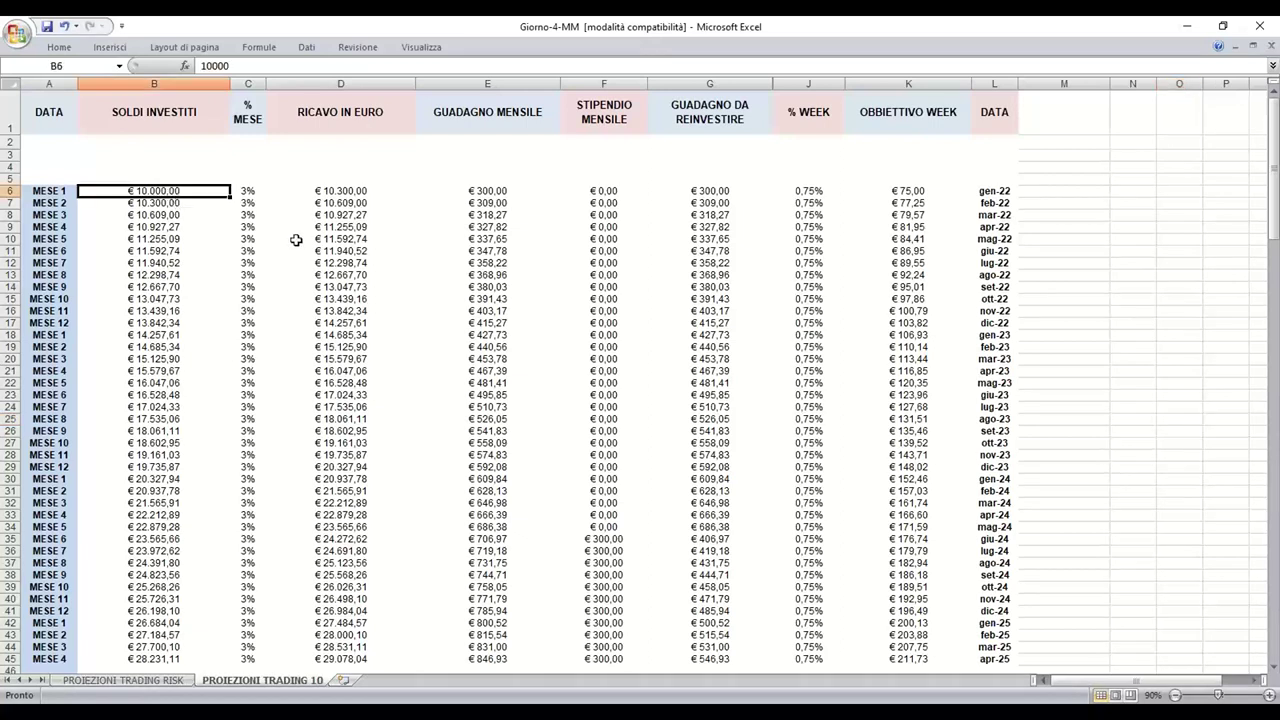
{"action": "type", "text": "5000"}
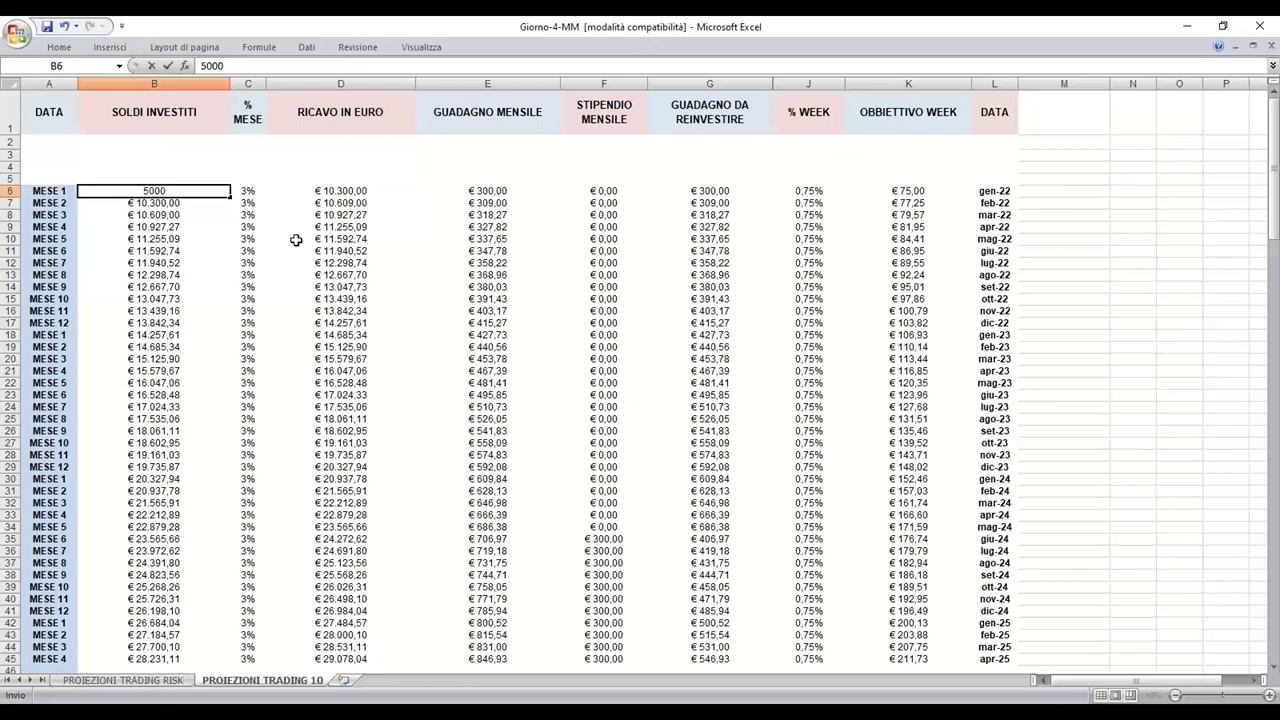
{"action": "key", "text": "Return"}
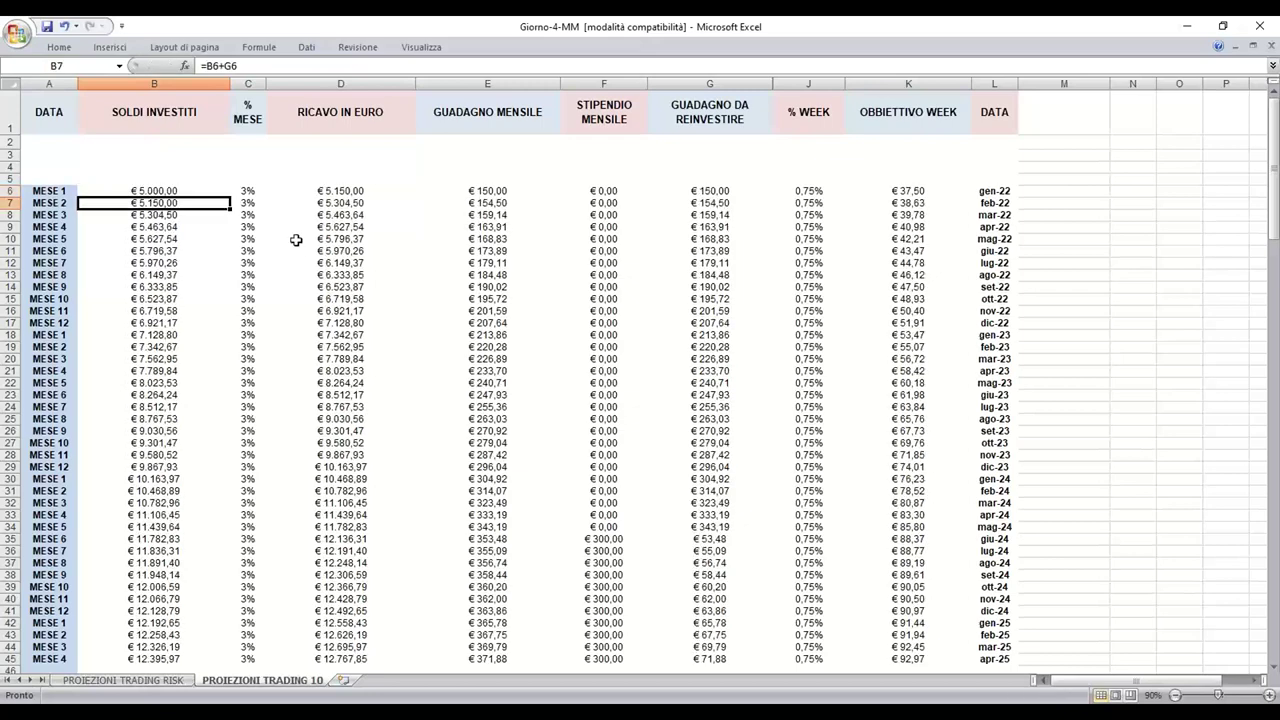
{"action": "left_click", "coordinate": [187, 191]}
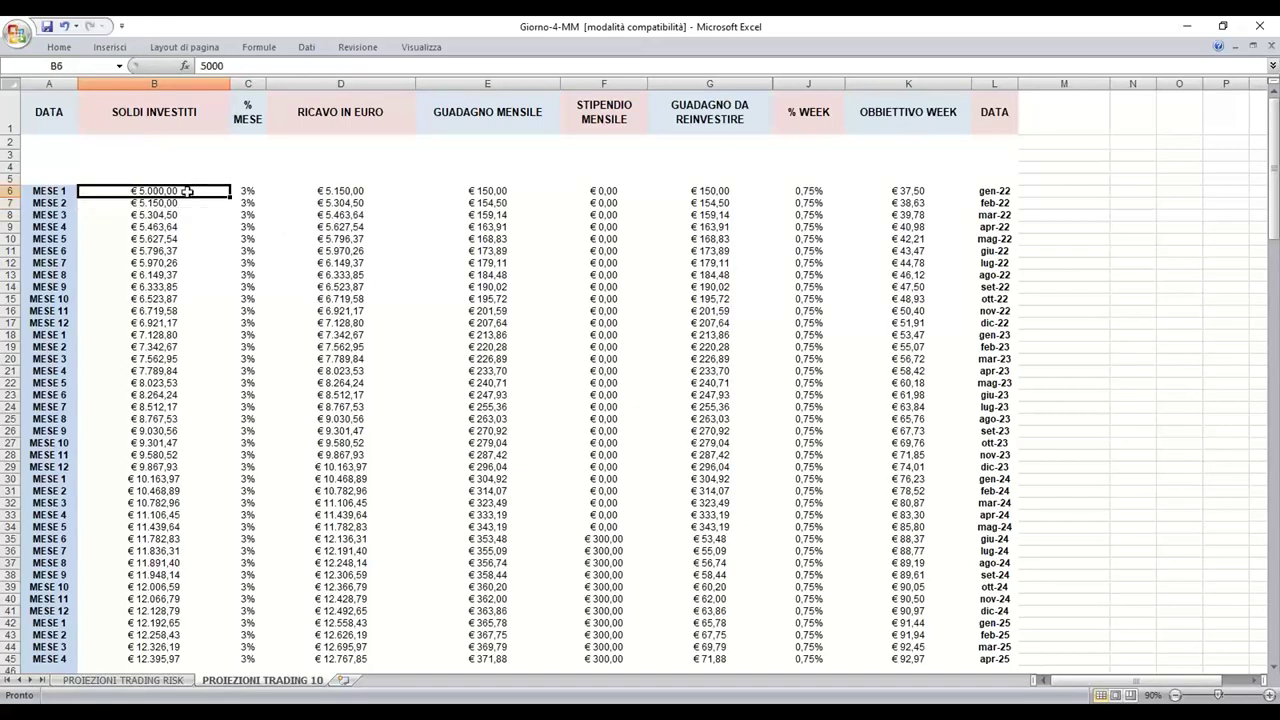
{"action": "type", "text": "20000"}
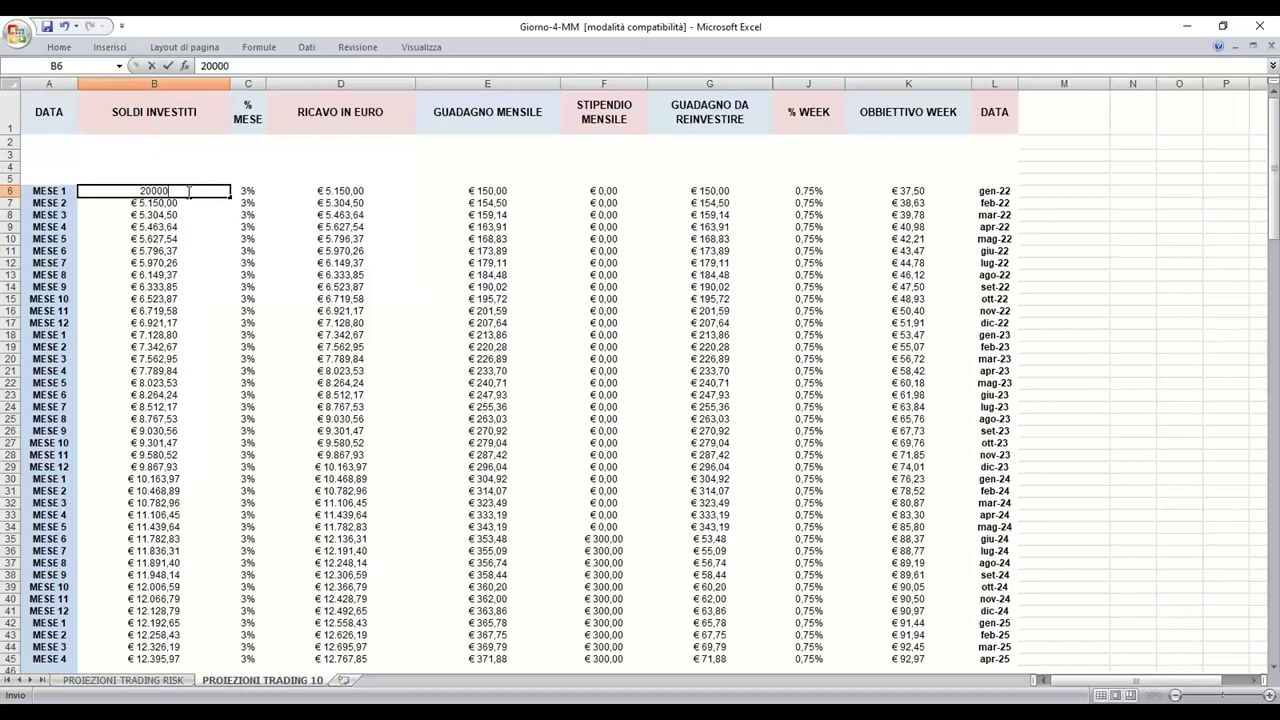
{"action": "key", "text": "Return"}
- Try a MESE 1 invested capital of 100000 and then 50000 in cell B6
{"action": "left_click", "coordinate": [187, 191]}
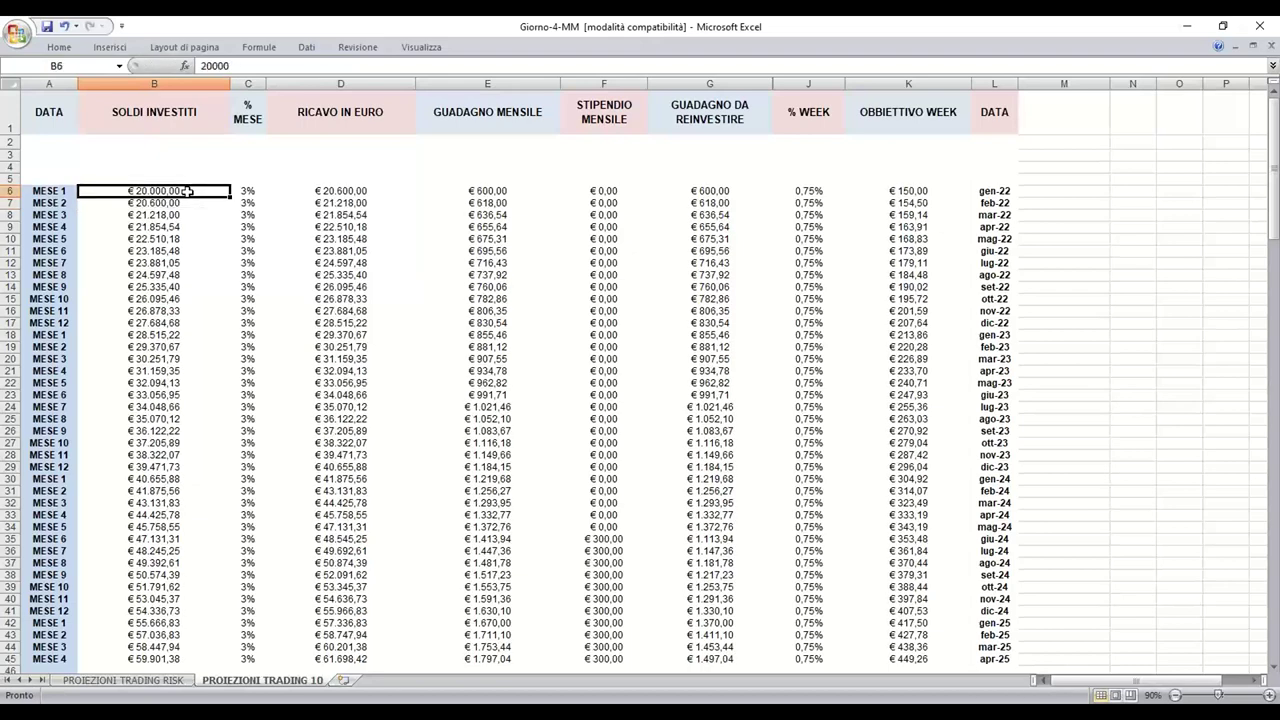
{"action": "type", "text": "100000"}
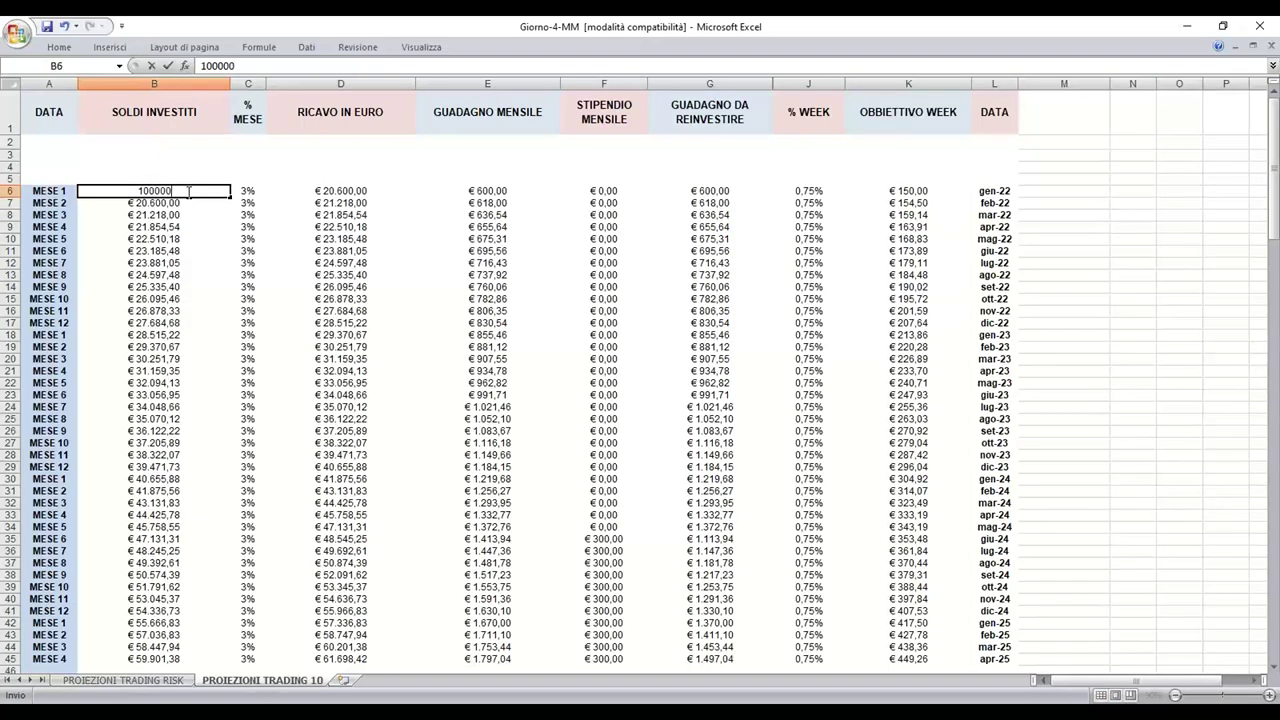
{"action": "key", "text": "Return"}
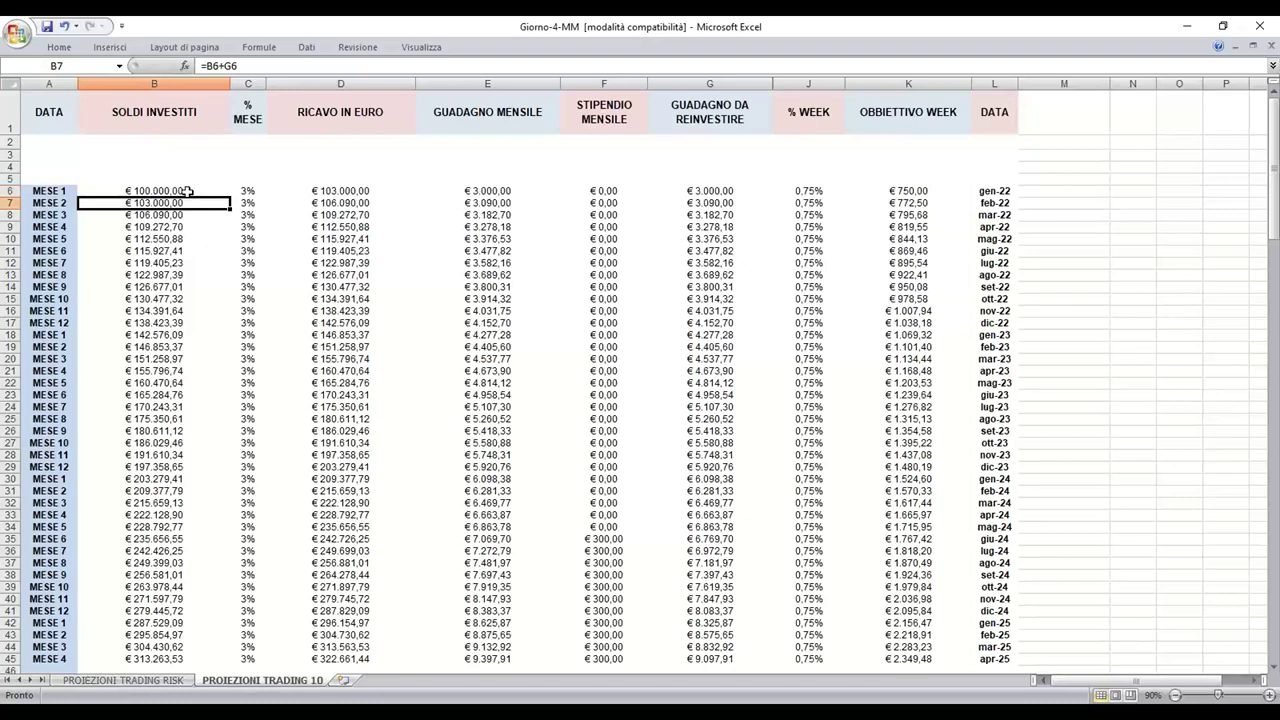
{"action": "left_click", "coordinate": [187, 191]}
{"action": "type", "text": "50000"}
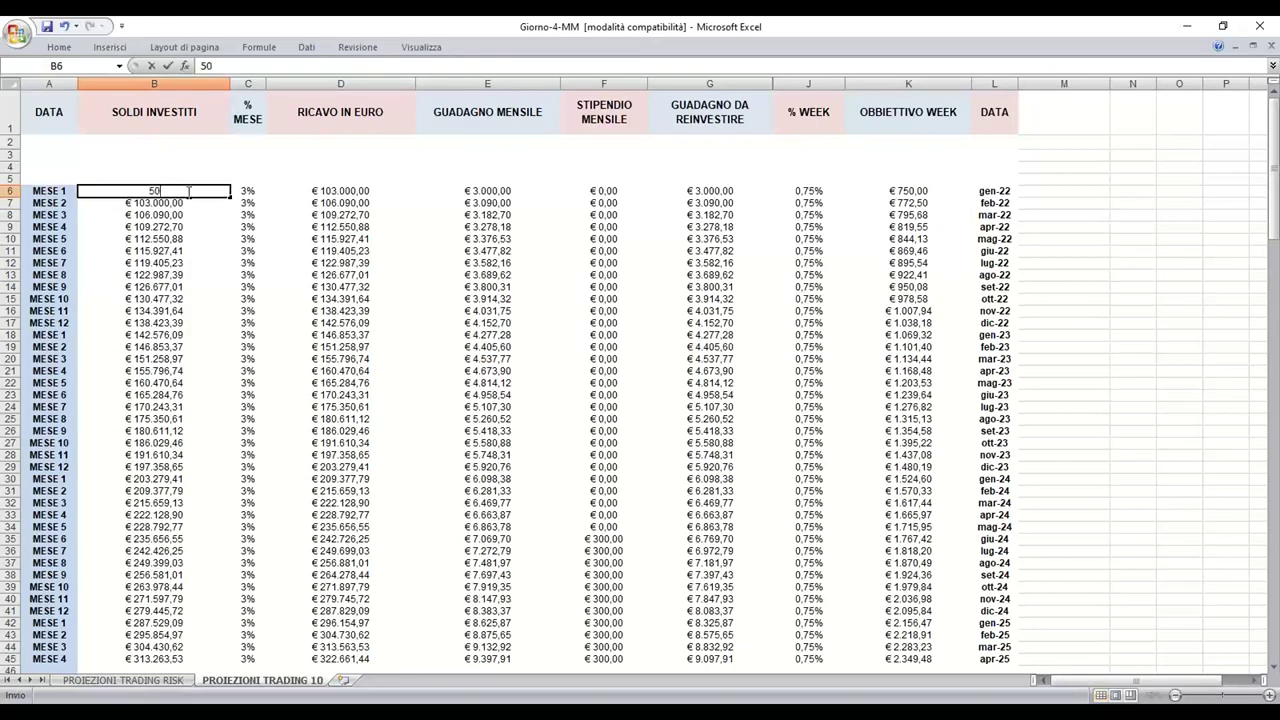
{"action": "key", "text": "Return"}
- Try a MESE 1 invested capital of 7500 in cell B6 to recalculate the projections
{"action": "left_click", "coordinate": [187, 191]}
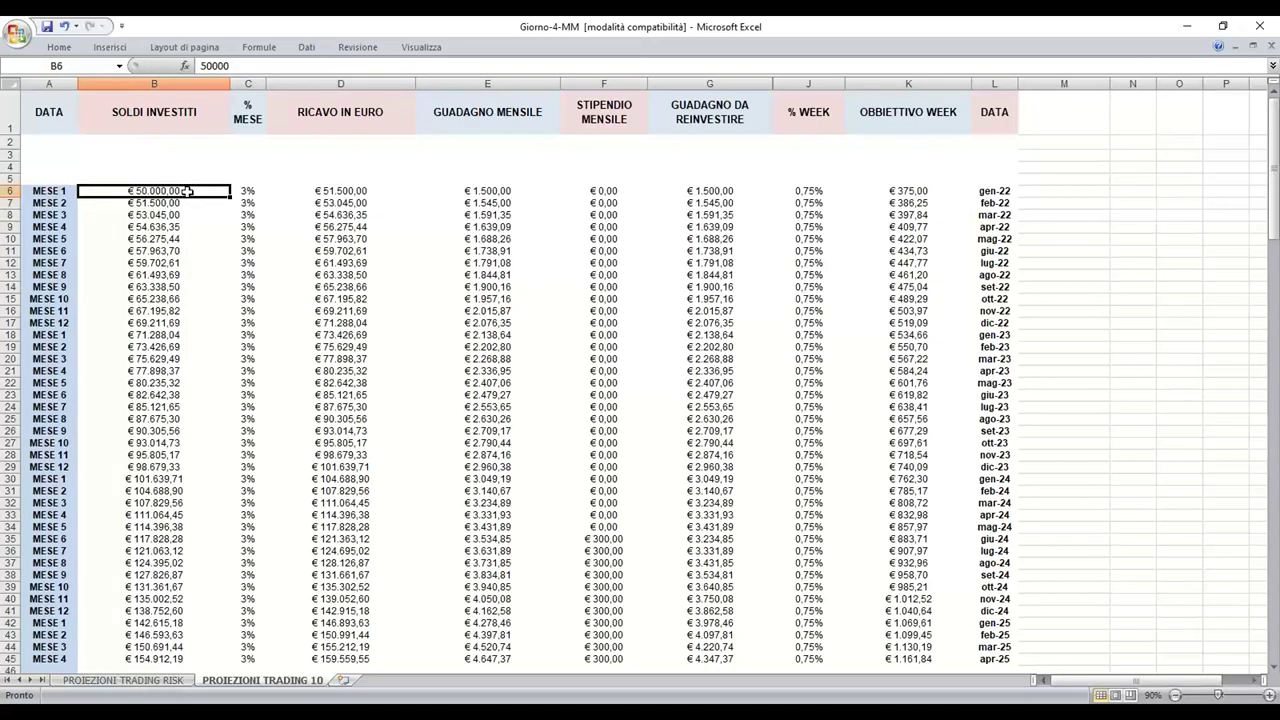
{"action": "type", "text": "7500"}
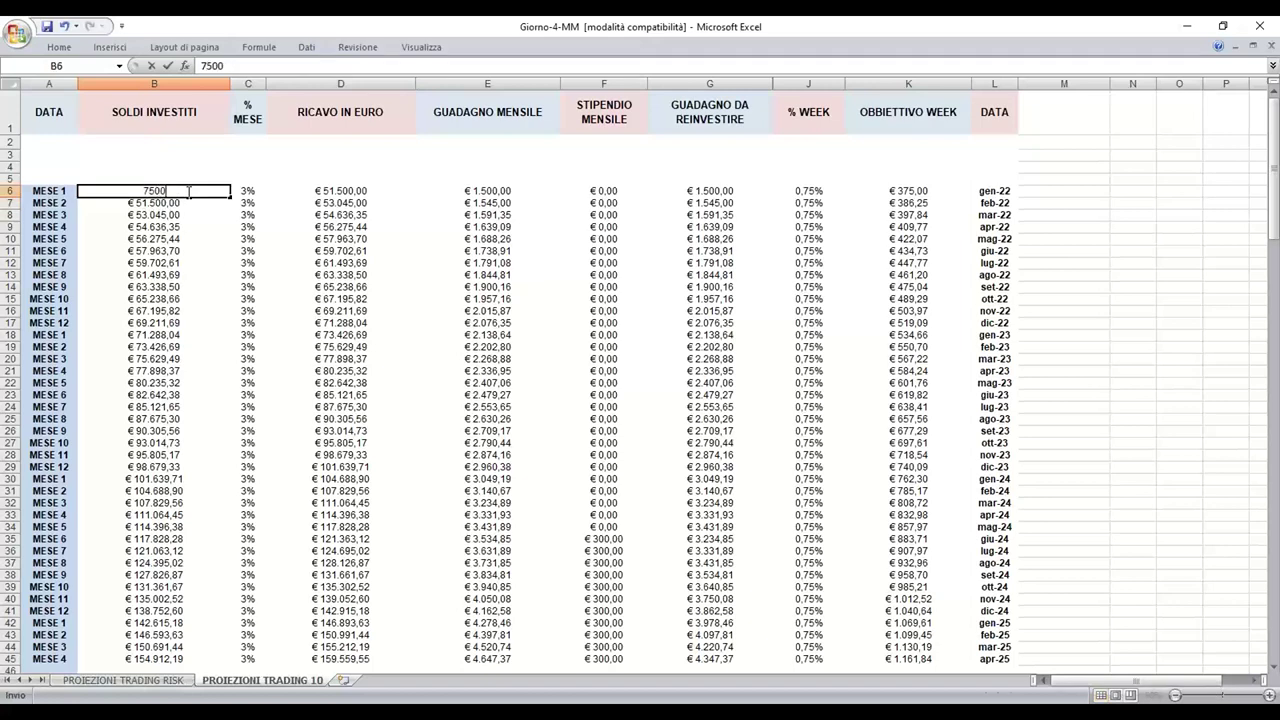
{"action": "key", "text": "Return"}
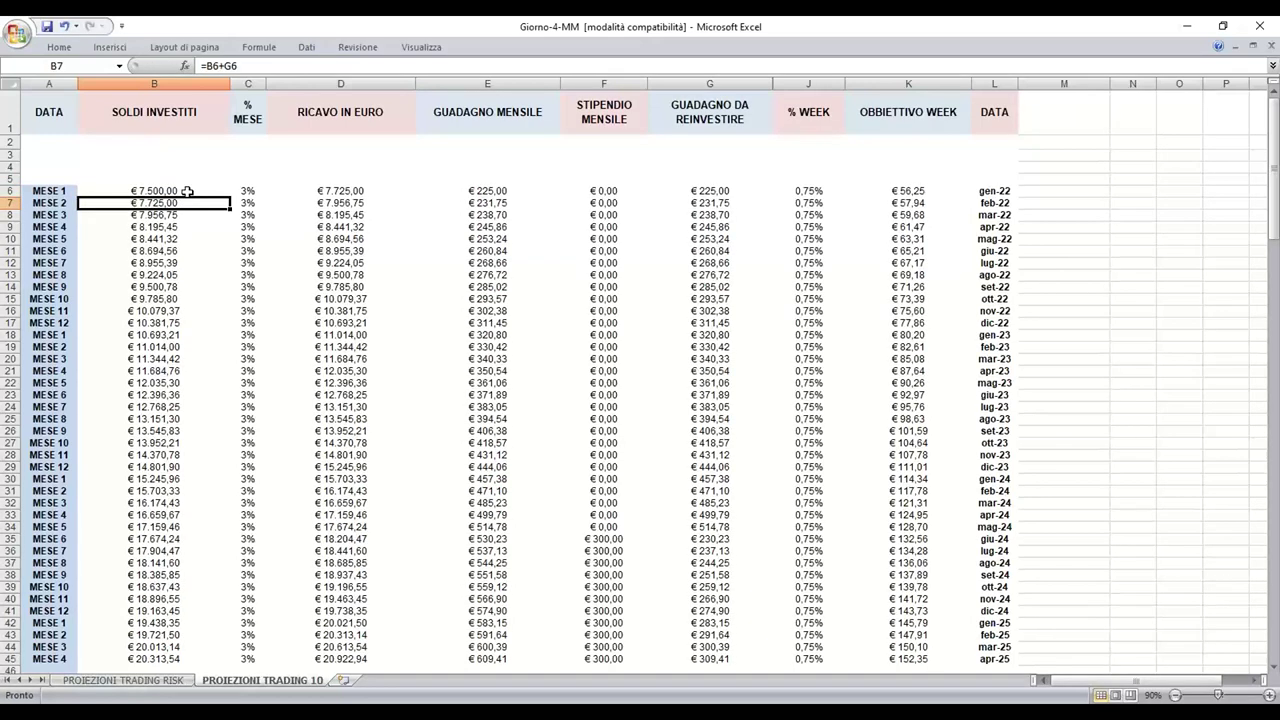
- Set the MESE 1 invested capital in cell B6 to 25000 and select empty cell N26
{"action": "left_click", "coordinate": [187, 191]}
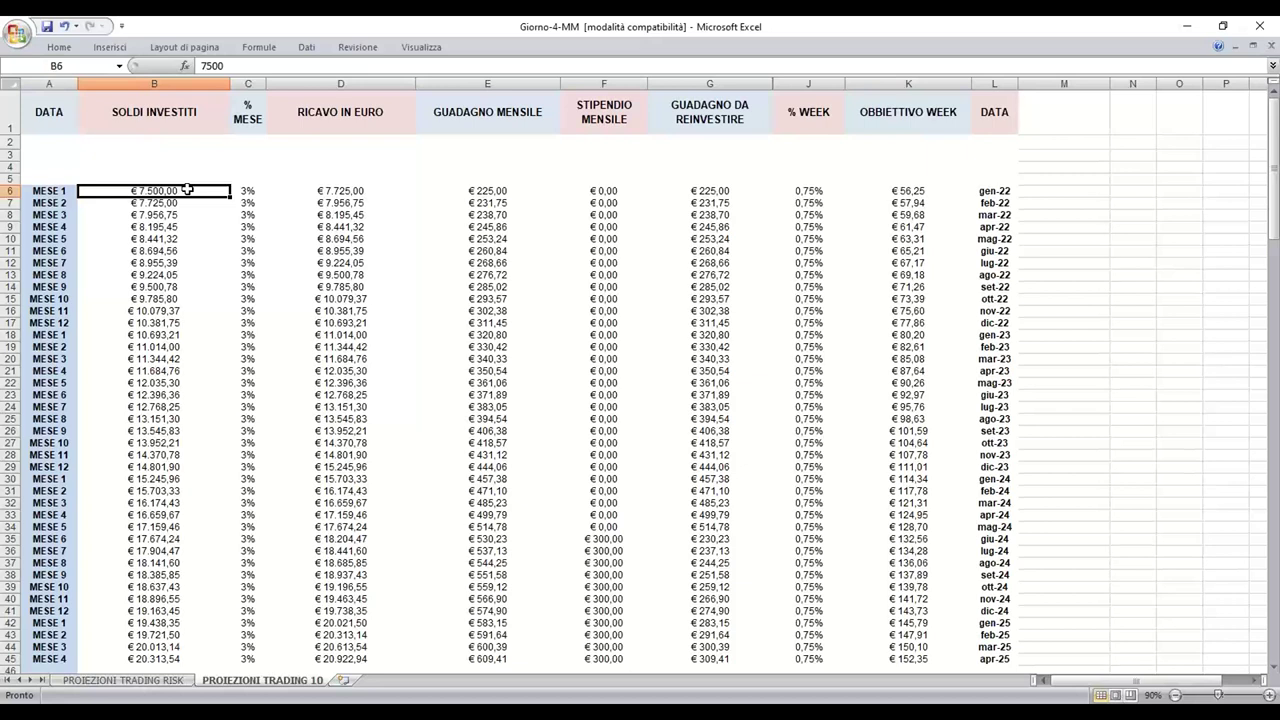
{"action": "type", "text": "25000"}
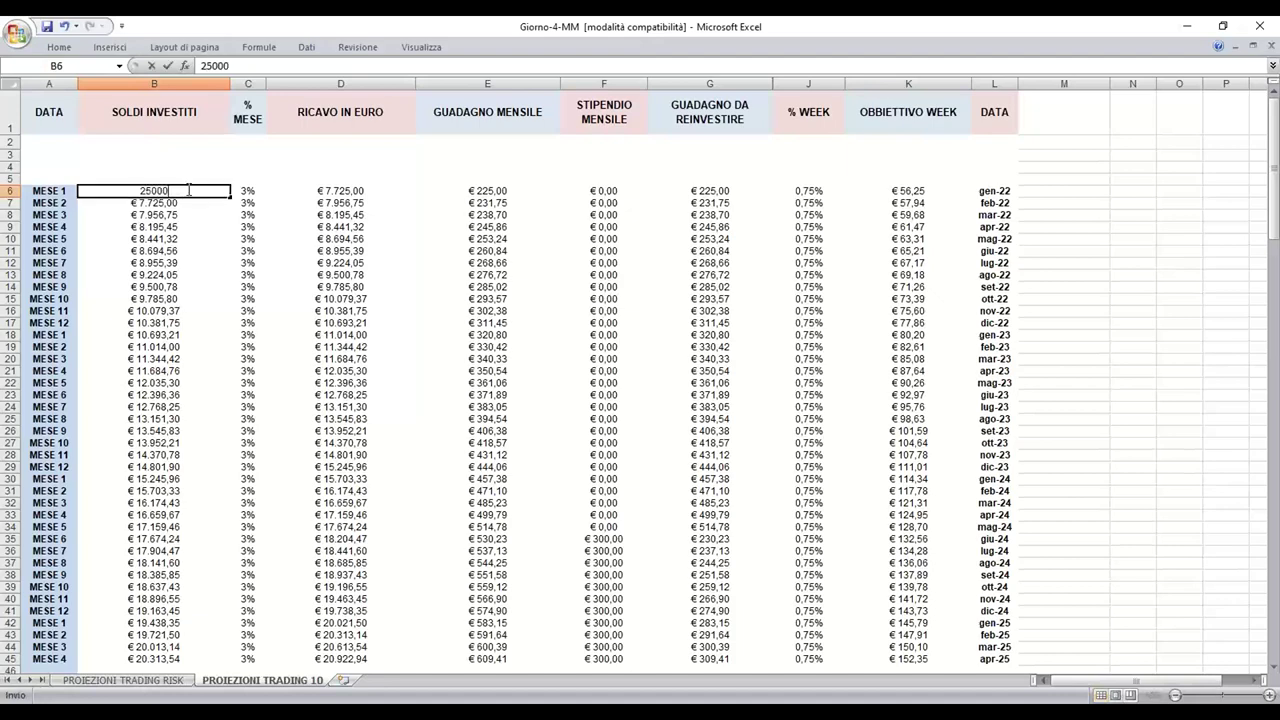
{"action": "key", "text": "Return"}
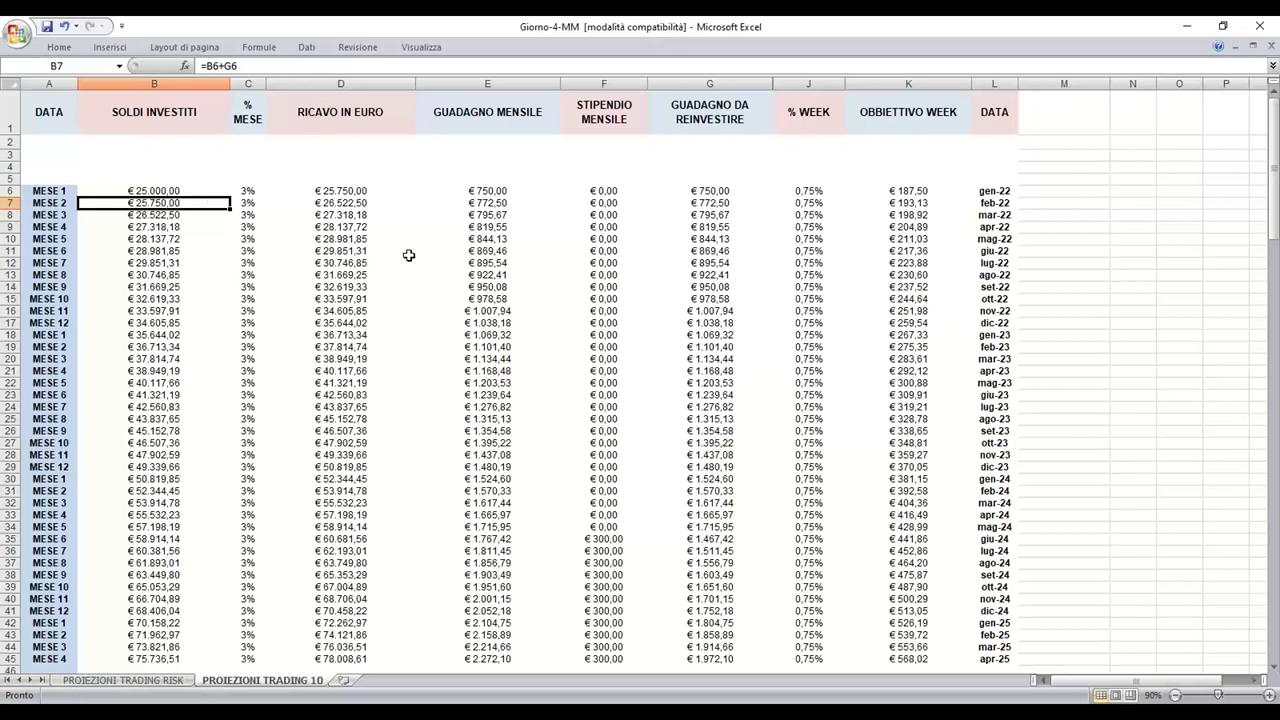
{"action": "left_click", "coordinate": [1122, 436]}
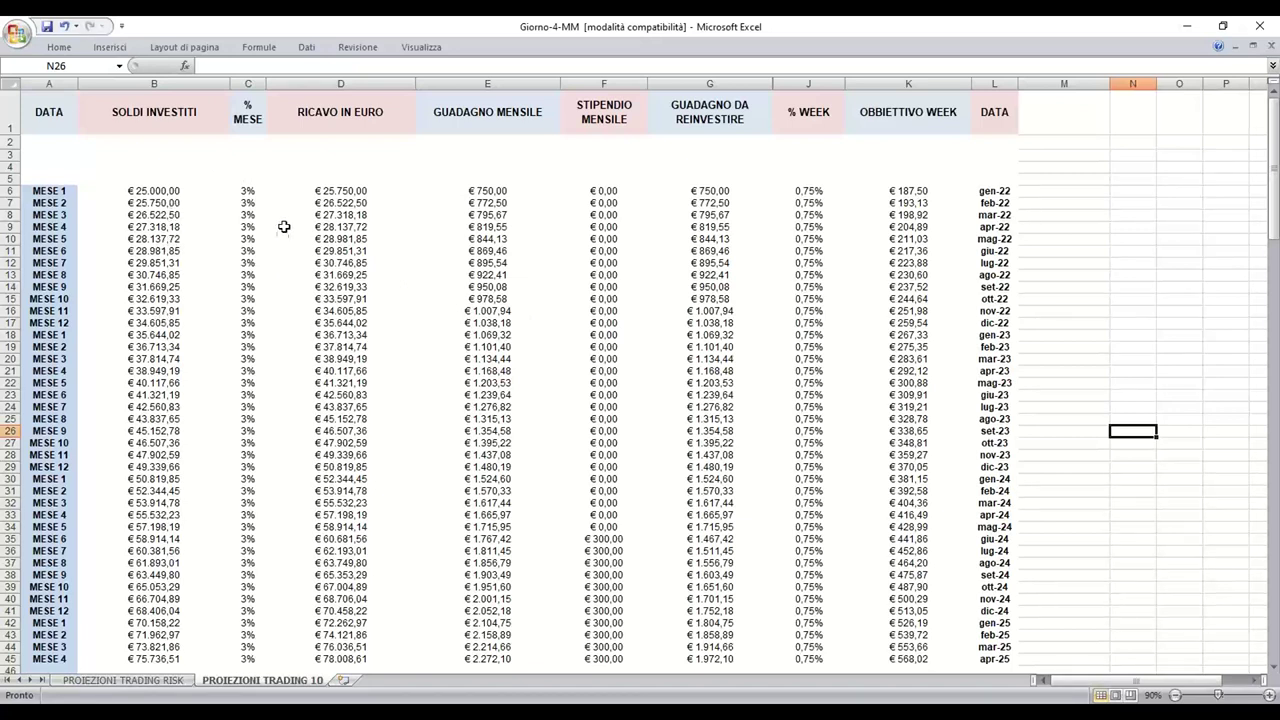
- Try a 2% monthly return in cell C6 and fill it down the % MESE column through row 45
{"action": "left_click", "coordinate": [250, 189]}
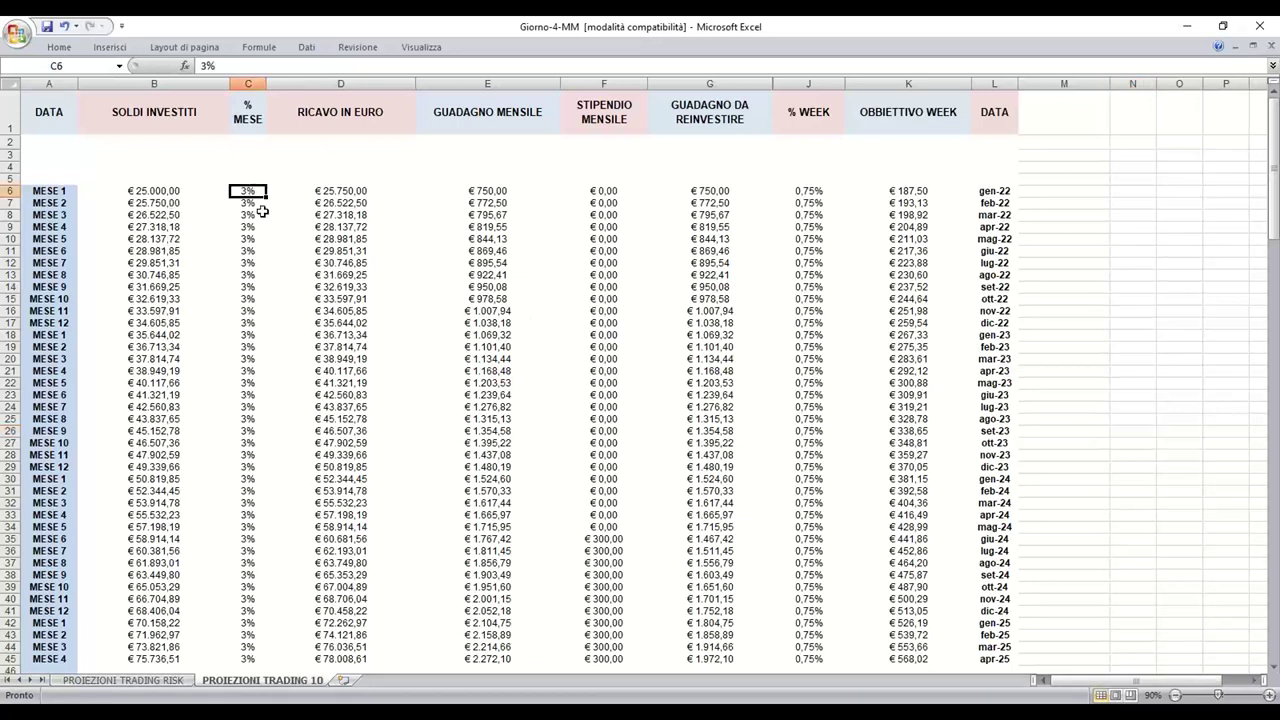
{"action": "type", "text": "2"}
{"action": "key", "text": "Return"}
{"action": "left_click", "coordinate": [250, 190]}
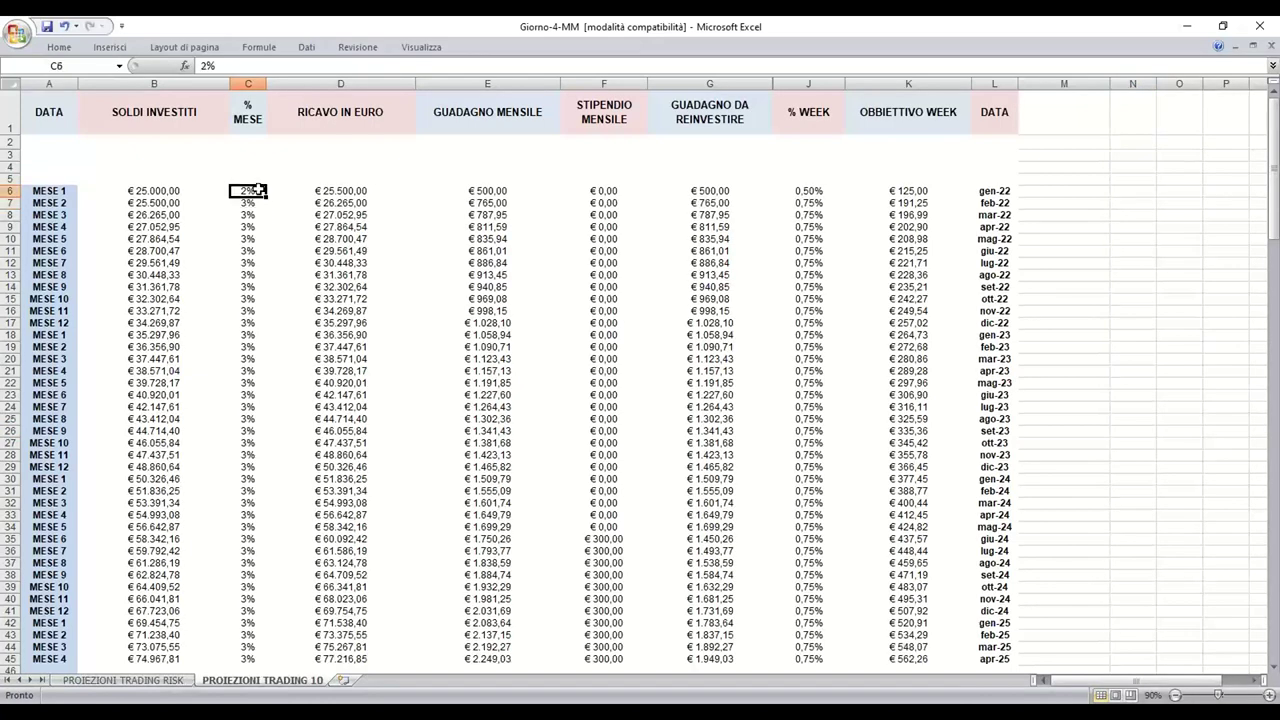
{"action": "left_click_drag", "start_coordinate": [266, 197], "coordinate": [264, 620]}
{"action": "left_click", "coordinate": [1180, 339]}
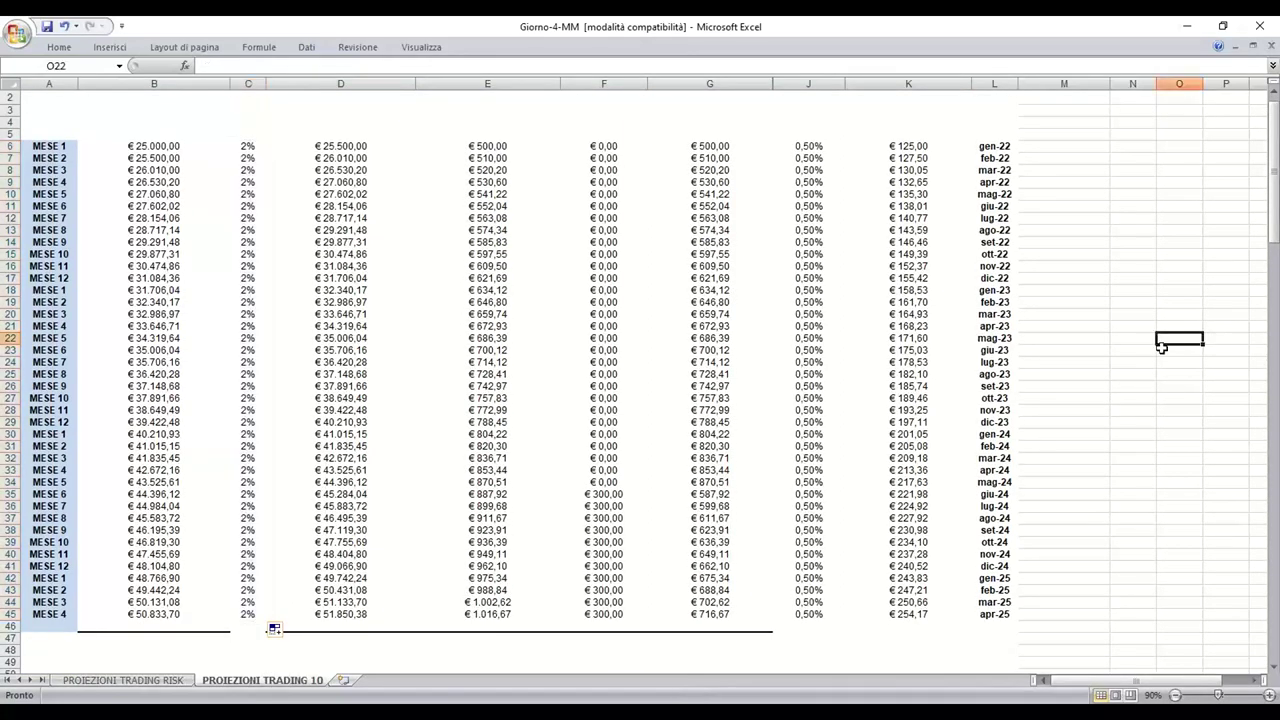
{"action": "scroll", "coordinate": [1170, 345], "scroll_direction": "down", "scroll_amount": 1}
{"action": "scroll", "coordinate": [595, 275], "scroll_direction": "up", "scroll_amount": 1}
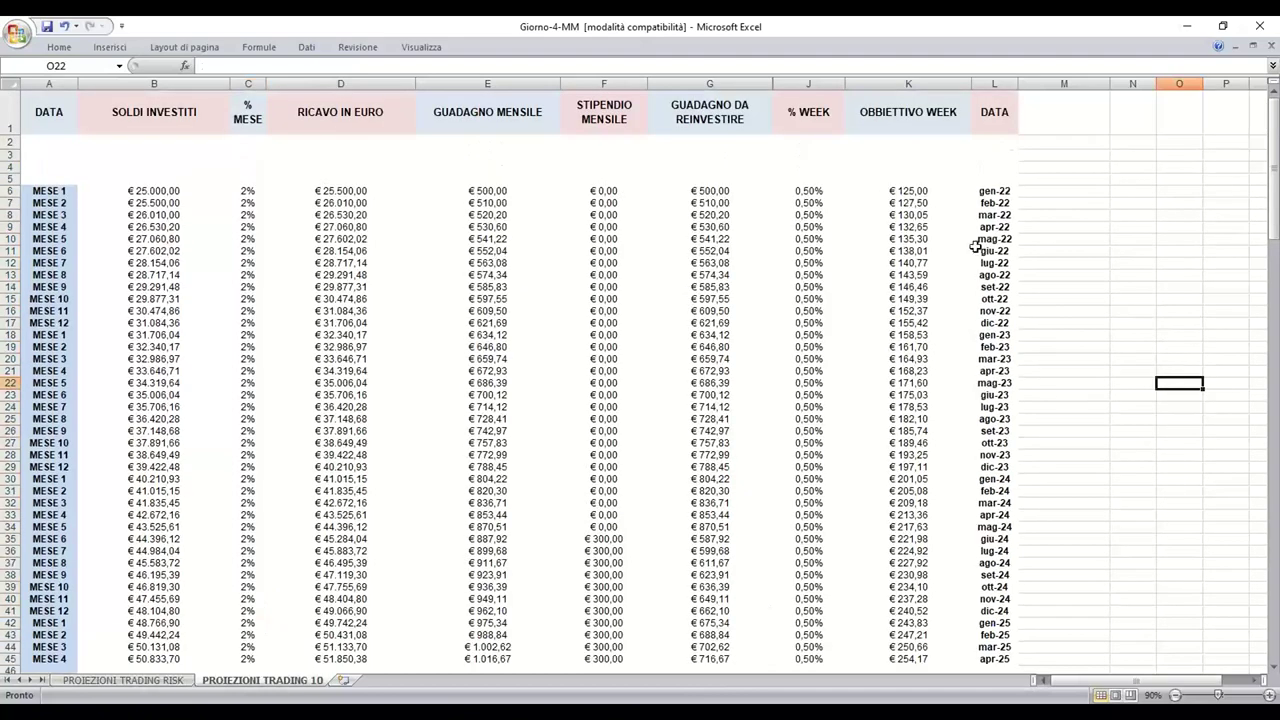
{"action": "left_click", "coordinate": [1132, 512]}
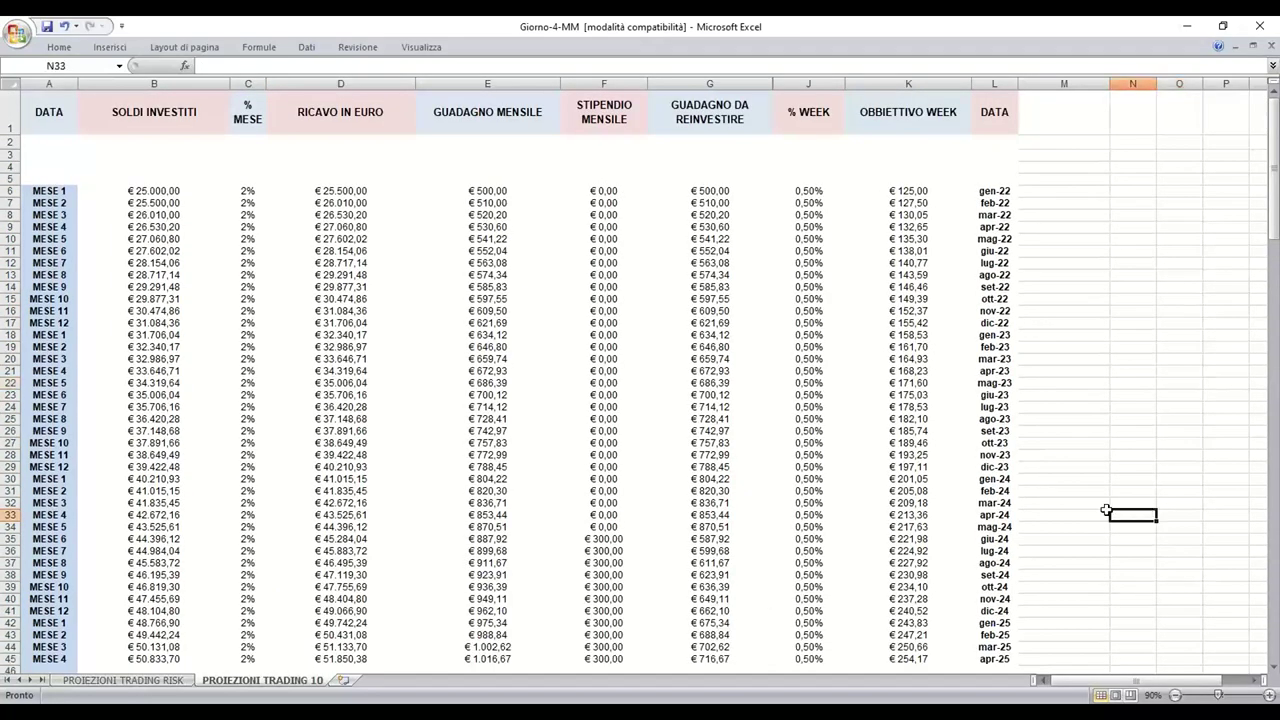
- Set the monthly return in cell C6 to 3% and fill it down the % MESE column through row 45
{"action": "left_click", "coordinate": [249, 189]}
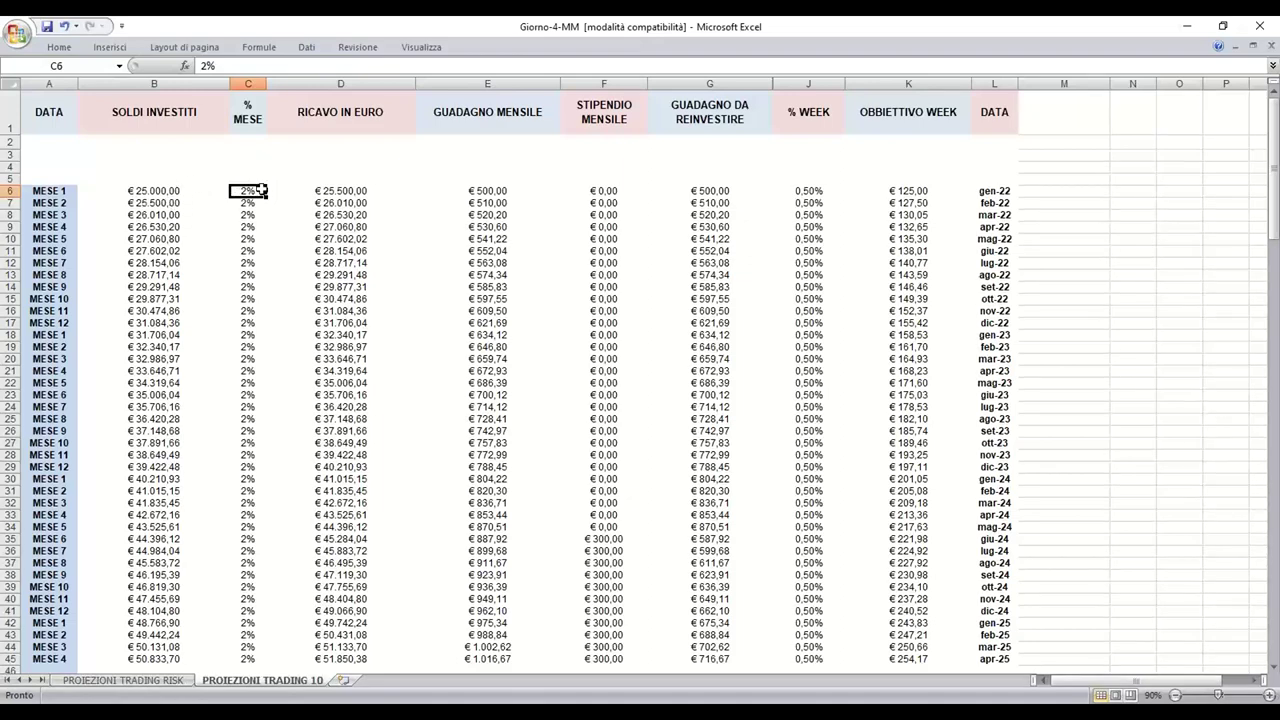
{"action": "type", "text": "3"}
{"action": "key", "text": "Return"}
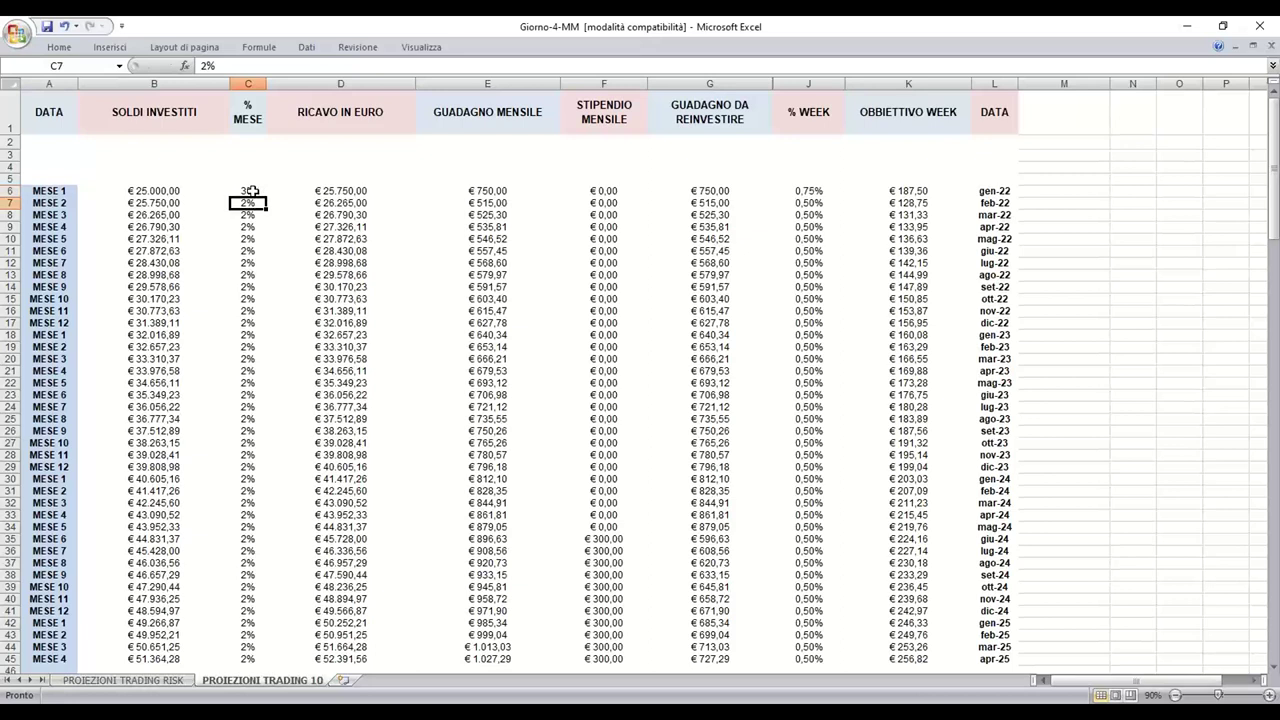
{"action": "left_click", "coordinate": [252, 190]}
{"action": "left_click_drag", "start_coordinate": [266, 196], "coordinate": [263, 664]}
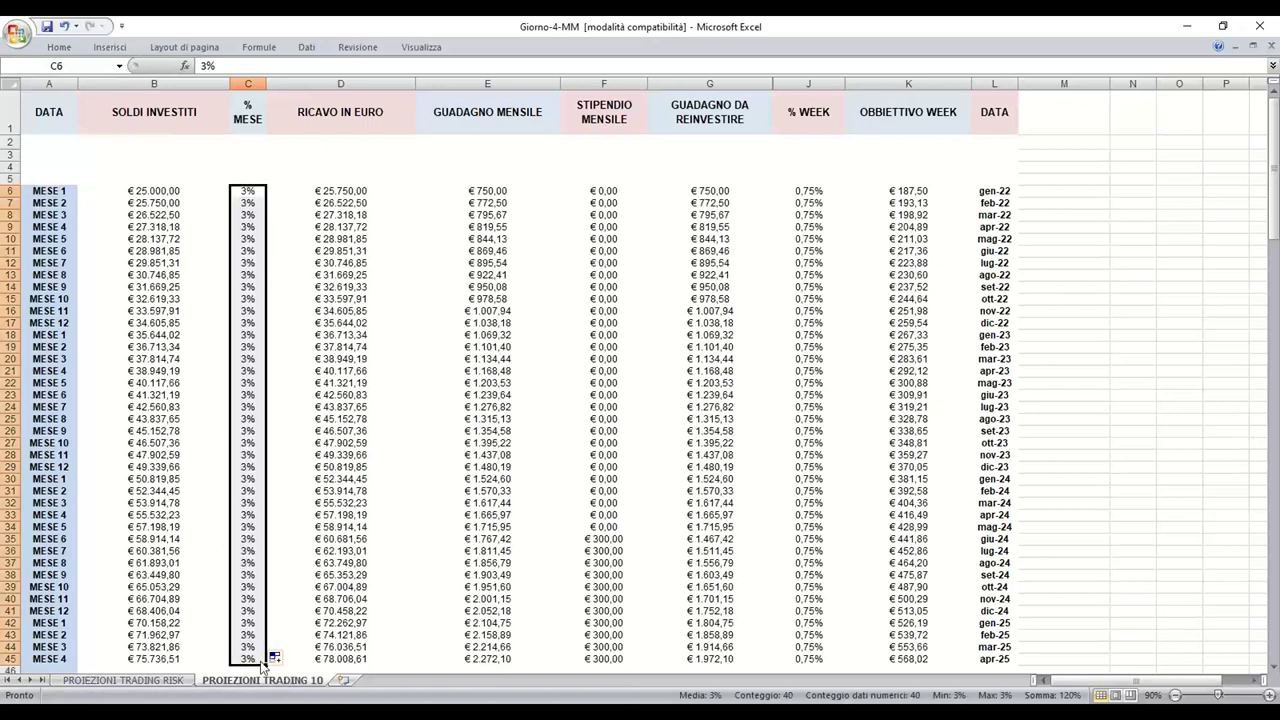
{"action": "left_click", "coordinate": [1118, 491]}
{"action": "scroll", "coordinate": [300, 271], "scroll_direction": "down", "scroll_amount": 3}
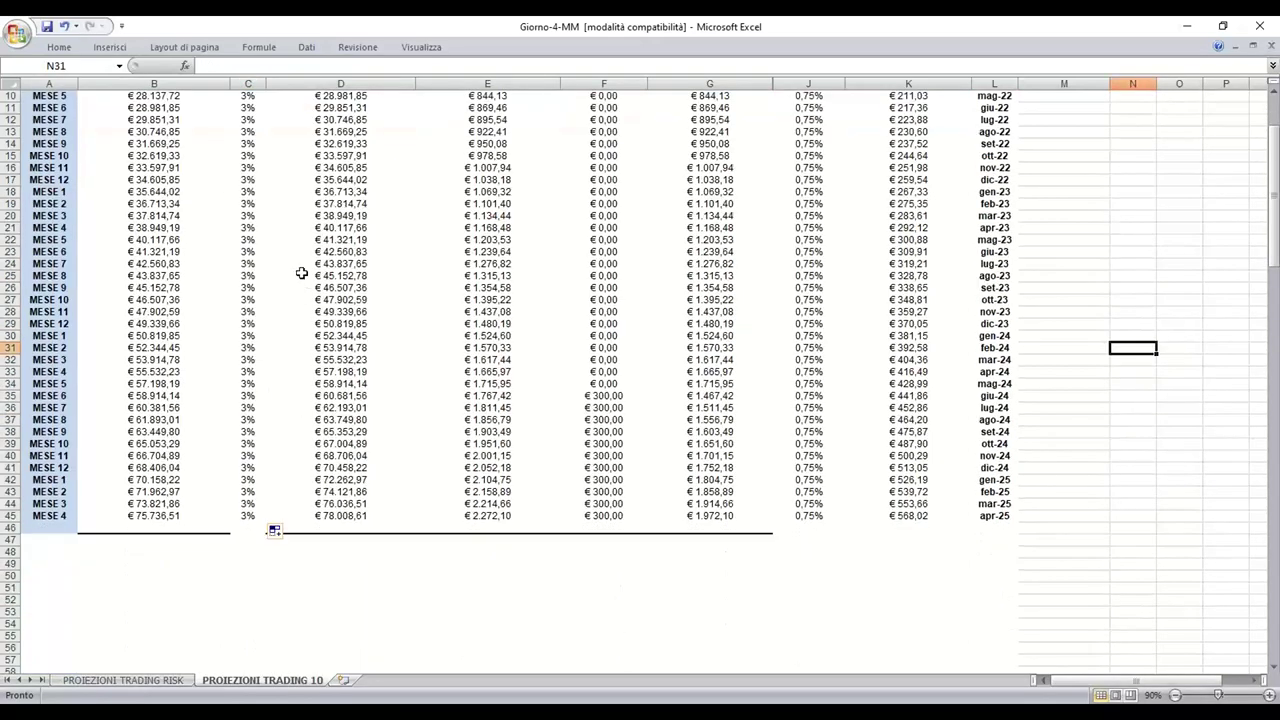
{"action": "scroll", "coordinate": [309, 257], "scroll_direction": "up", "scroll_amount": 3}
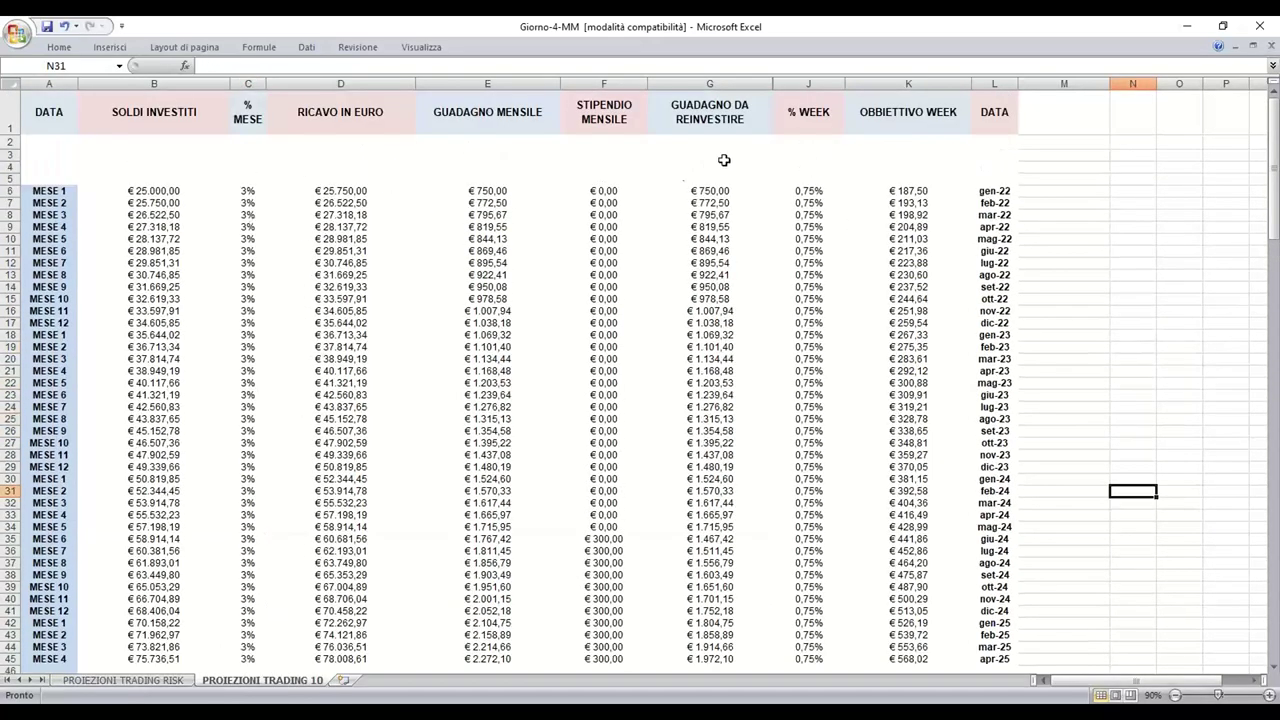
{"action": "scroll", "coordinate": [1028, 335], "scroll_direction": "down", "scroll_amount": 1}
{"action": "scroll", "coordinate": [1028, 330], "scroll_direction": "up", "scroll_amount": 1}
{"action": "scroll", "coordinate": [1085, 276], "scroll_direction": "down", "scroll_amount": 1}
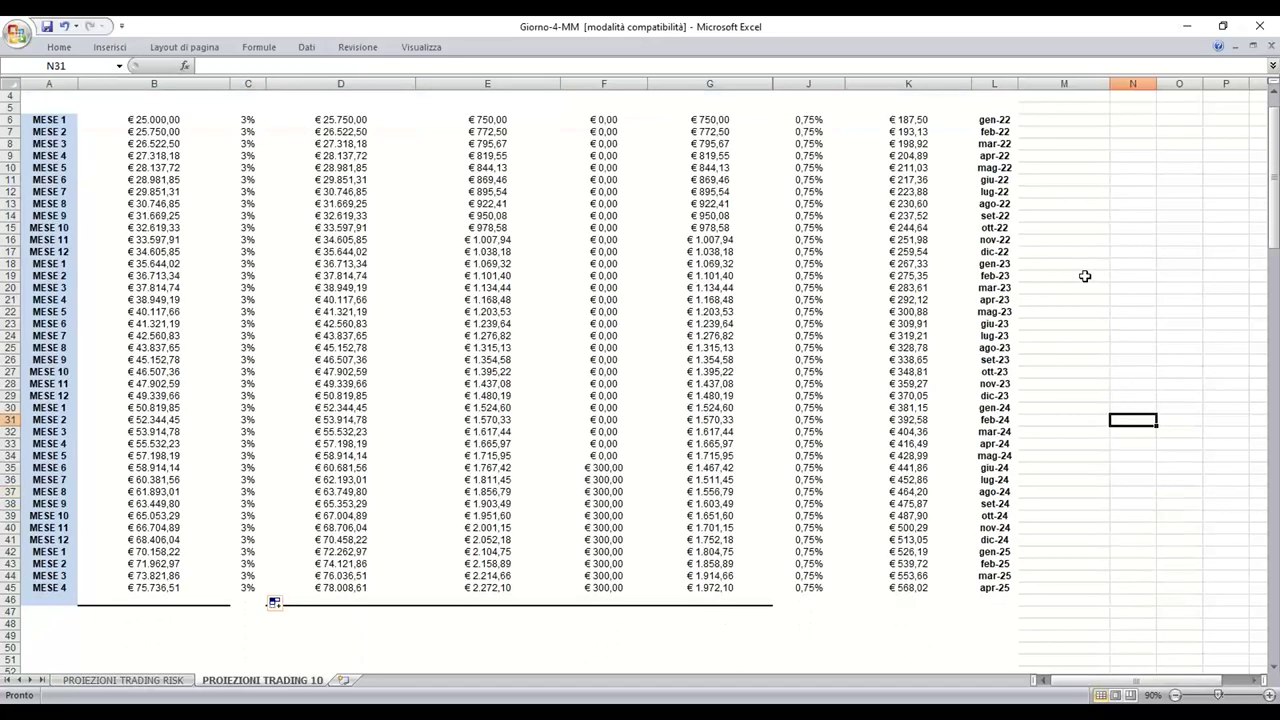
{"action": "scroll", "coordinate": [1085, 276], "scroll_direction": "up", "scroll_amount": 1}
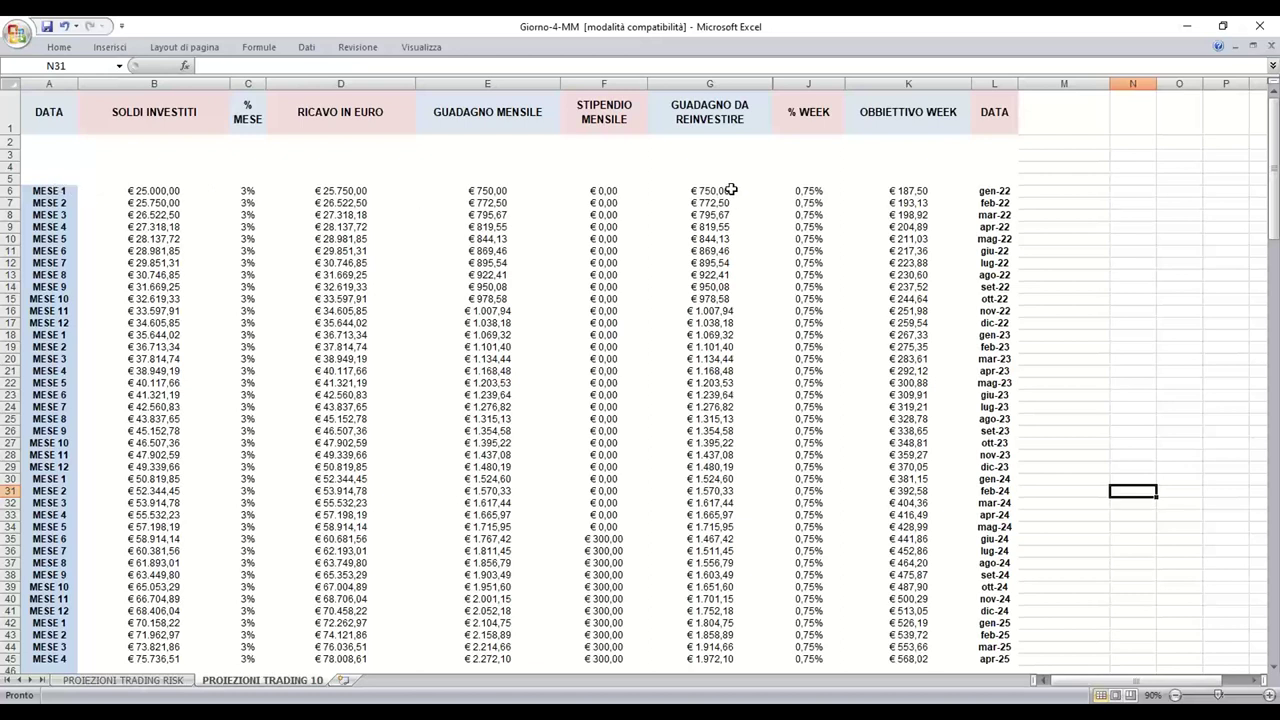
- Examine the first three months of reinvestable earnings in G6:G8 and the MESE 1 weekly target in K6
{"action": "left_click_drag", "start_coordinate": [731, 189], "coordinate": [728, 214]}
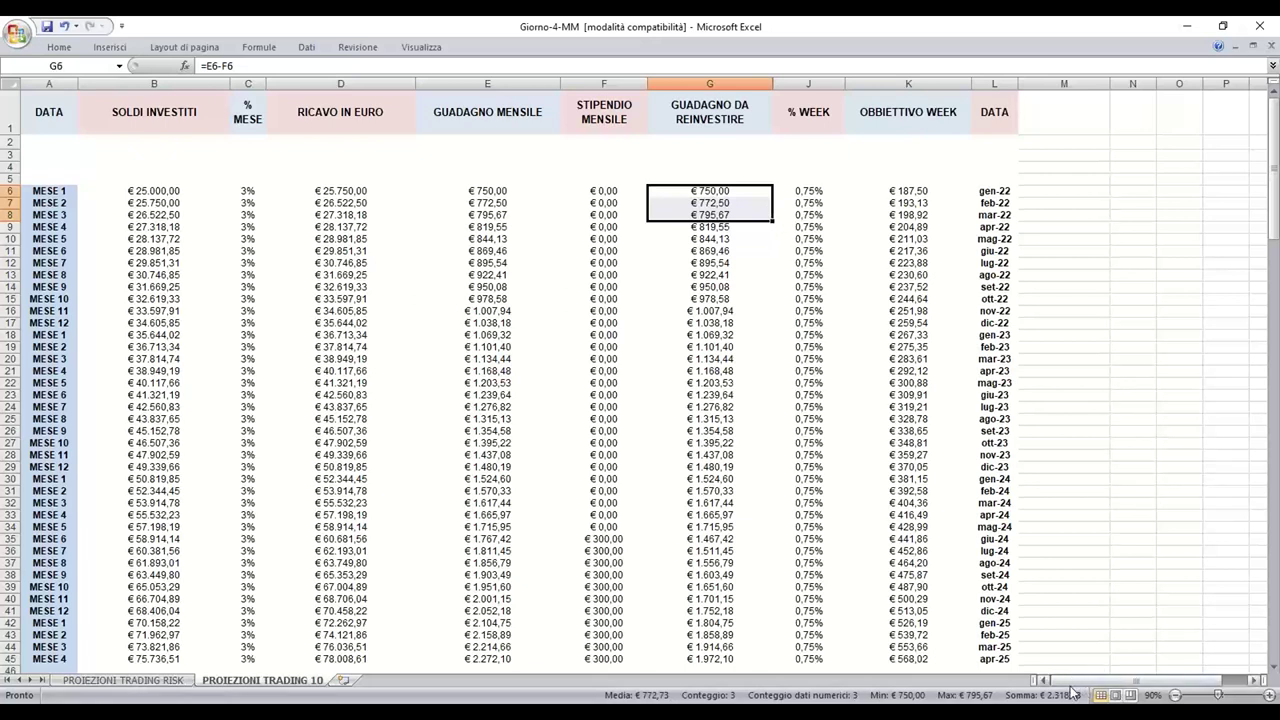
{"action": "left_click", "coordinate": [1025, 422]}
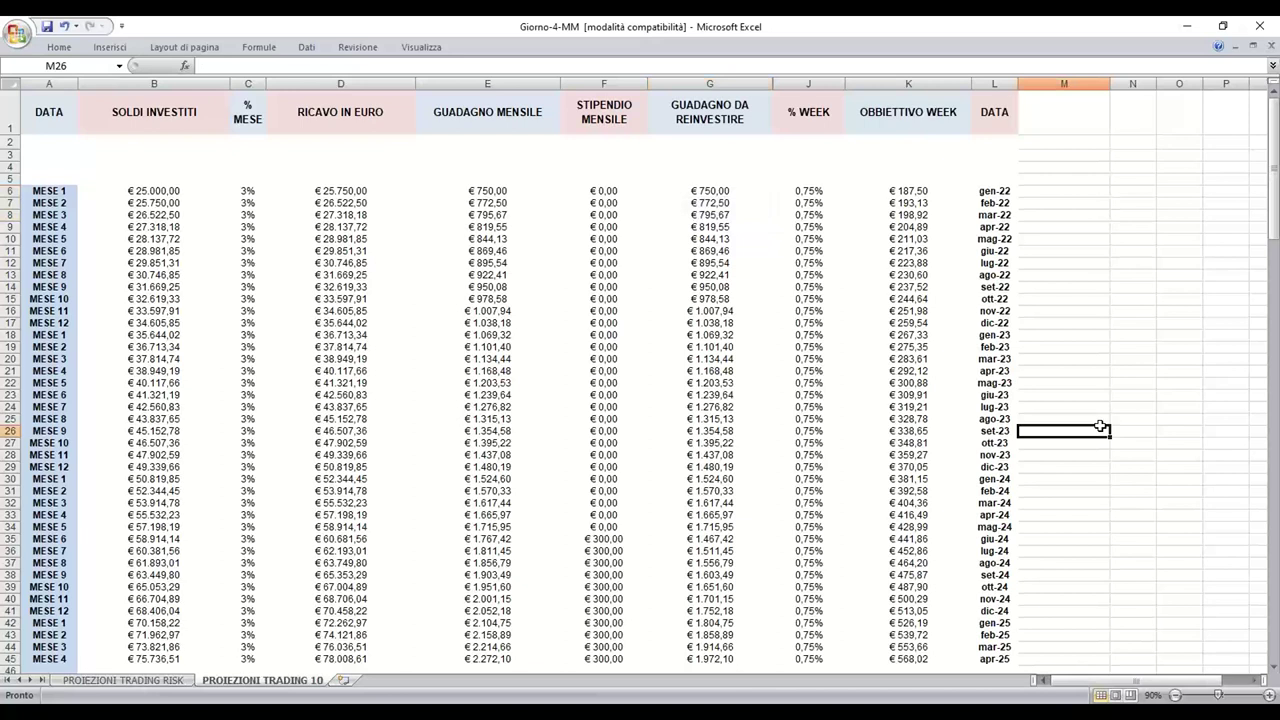
{"action": "left_click", "coordinate": [710, 190]}
{"action": "left_click_drag", "start_coordinate": [710, 190], "coordinate": [712, 212]}
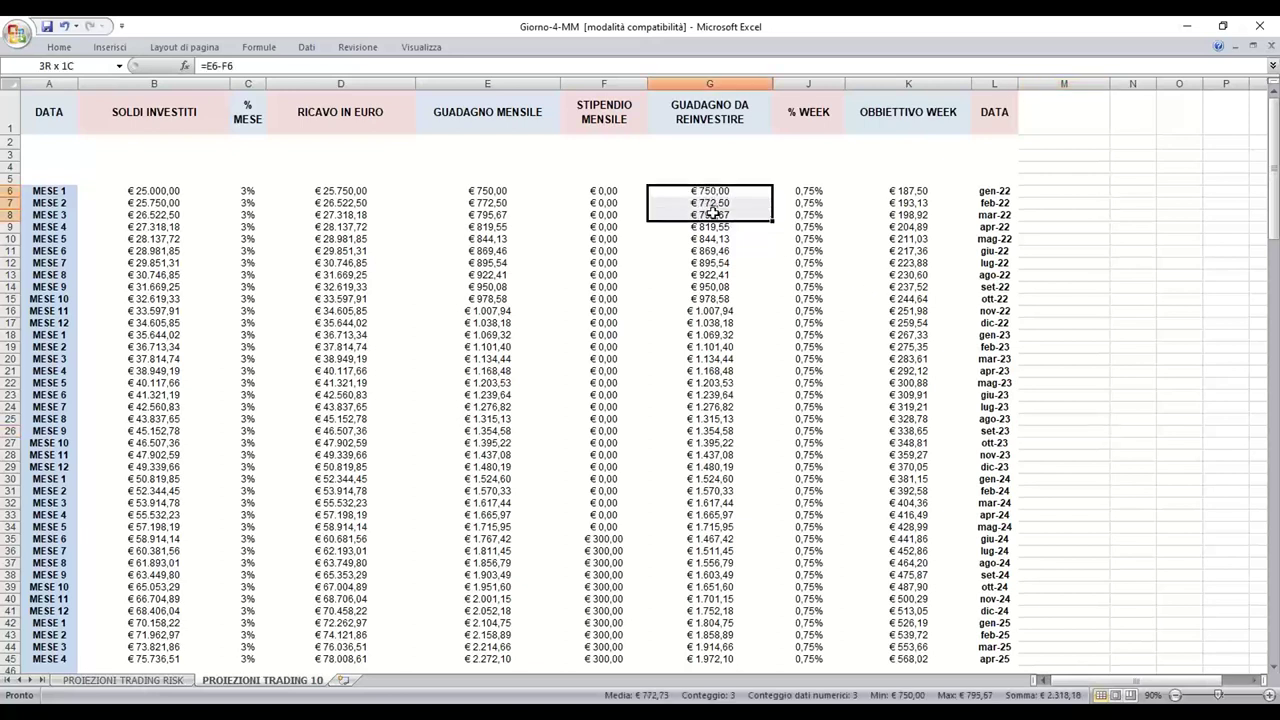
{"action": "left_click", "coordinate": [748, 250]}
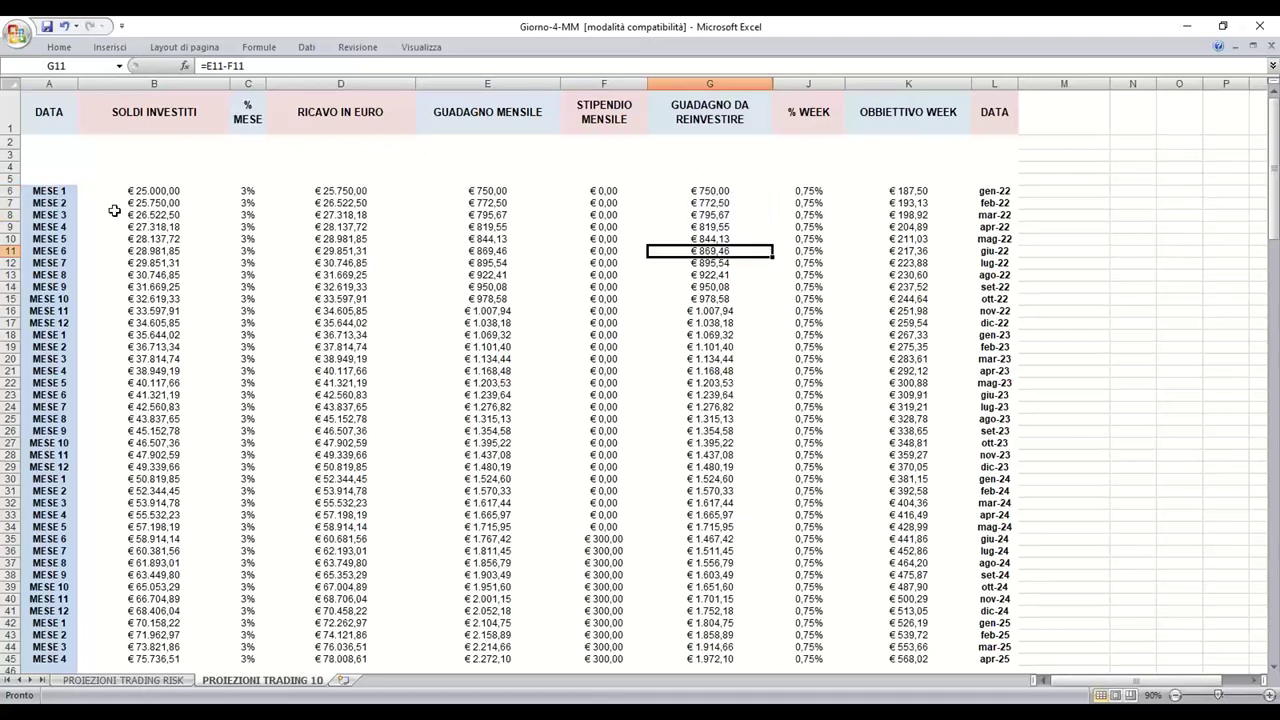
{"action": "left_click", "coordinate": [922, 190]}
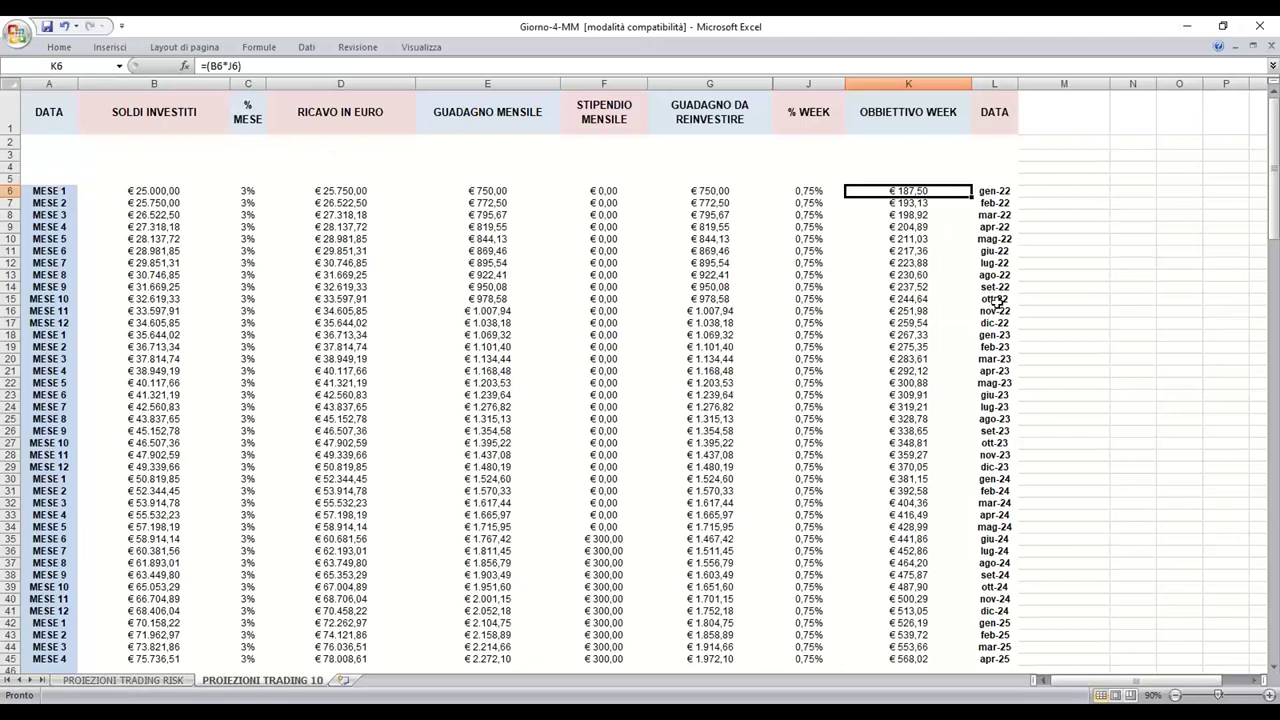
{"action": "left_click", "coordinate": [1088, 352]}
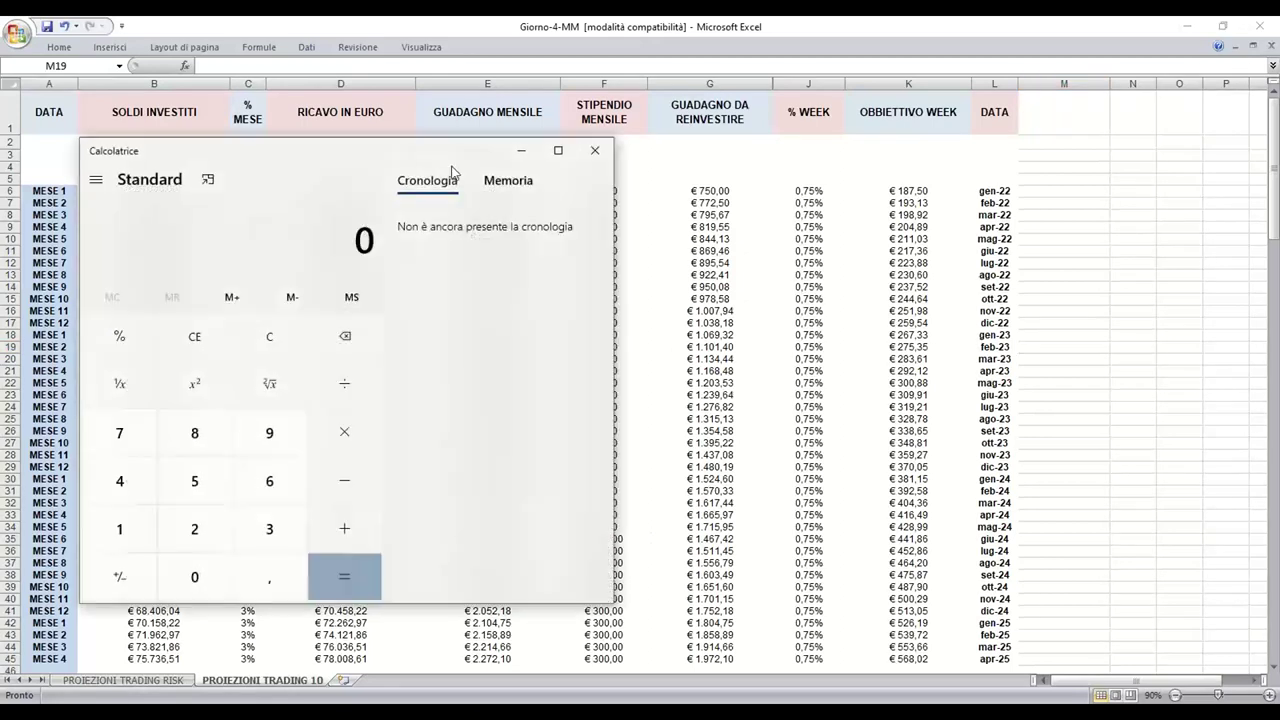
- Switch to Calculator, move it clear of the capital and monthly earnings columns, and divide 750 by 2
{"action": "left_click_drag", "start_coordinate": [440, 148], "coordinate": [798, 137]}
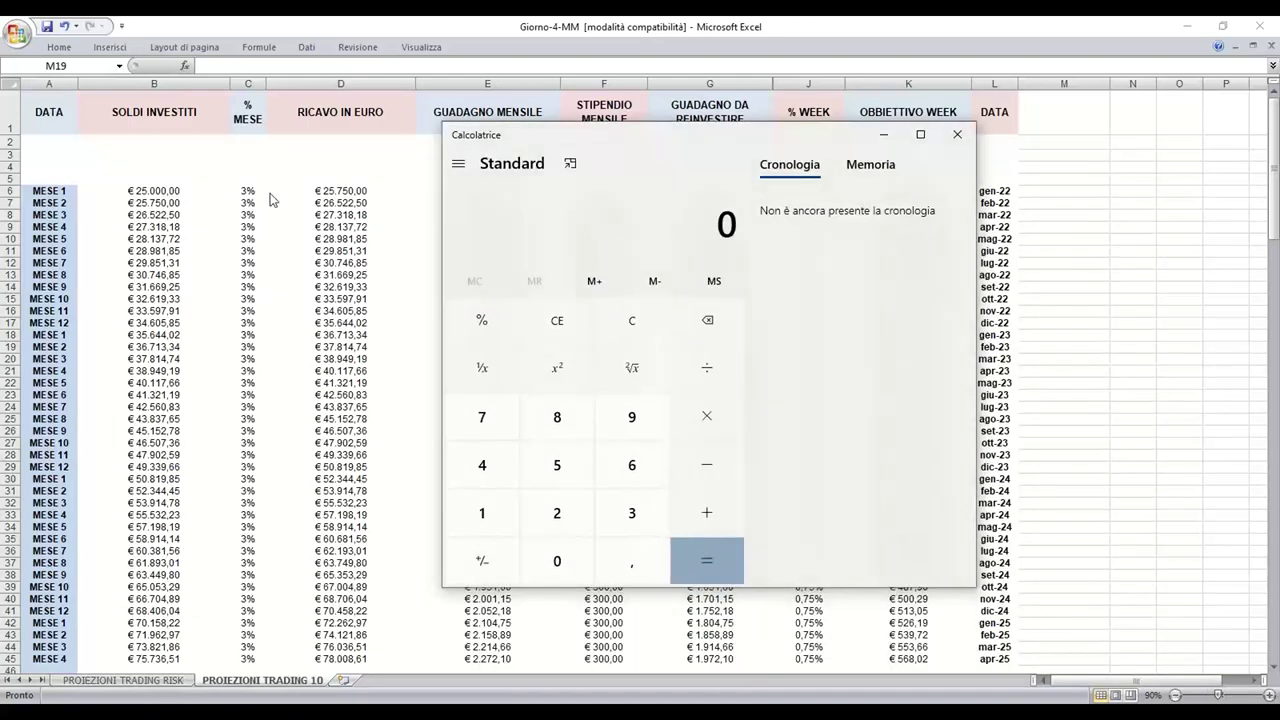
{"action": "left_click_drag", "start_coordinate": [616, 150], "coordinate": [727, 139]}
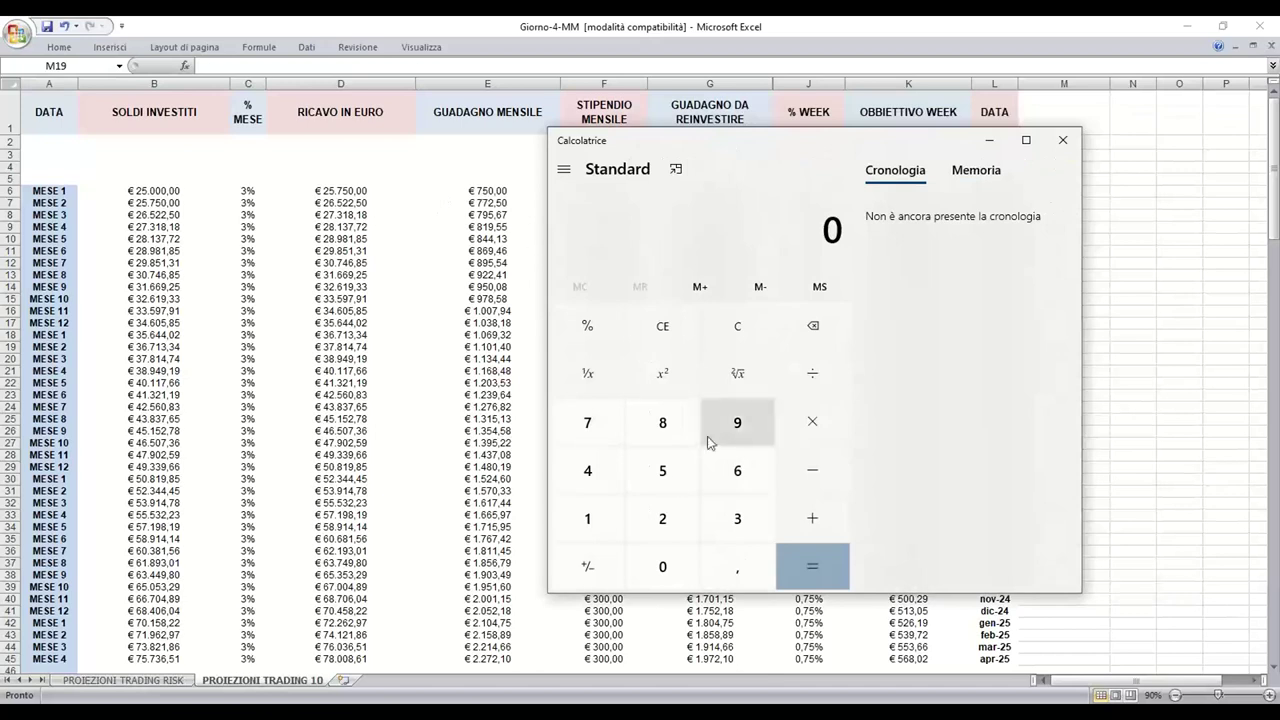
{"action": "left_click", "coordinate": [598, 428]}
{"action": "left_click", "coordinate": [664, 490]}
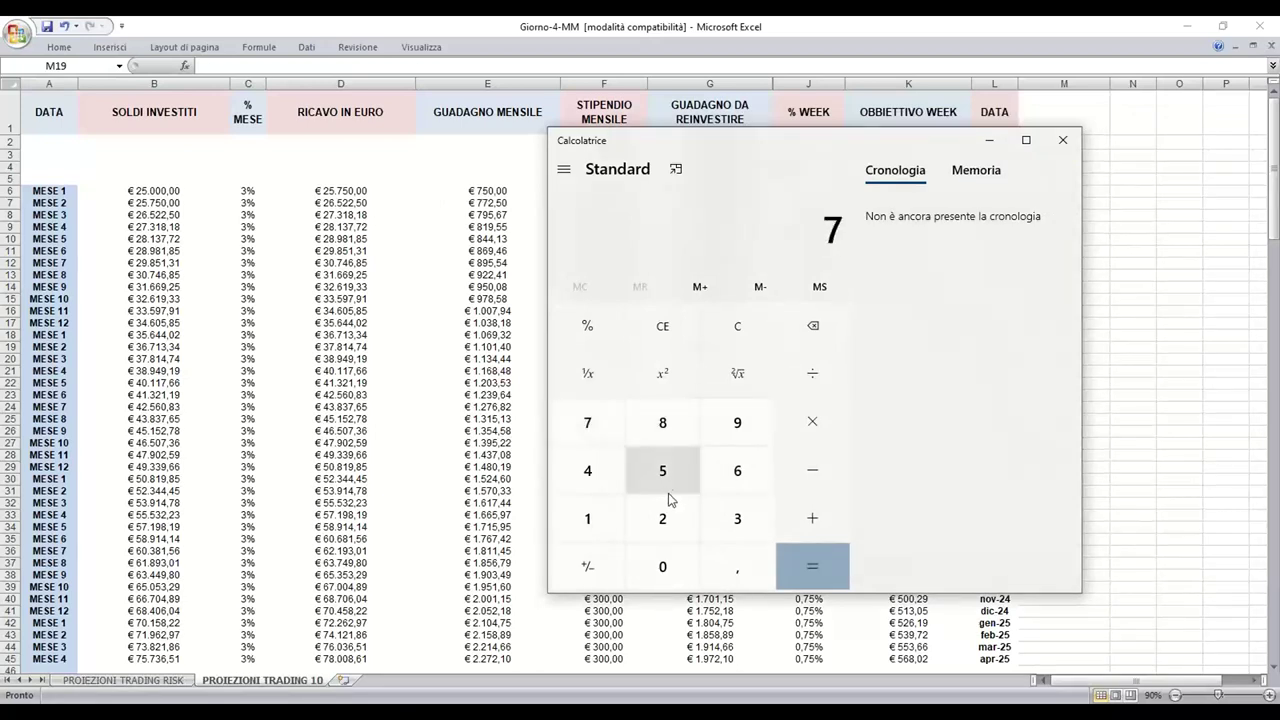
{"action": "left_click", "coordinate": [670, 565]}
{"action": "left_click", "coordinate": [812, 373]}
{"action": "left_click", "coordinate": [662, 518]}
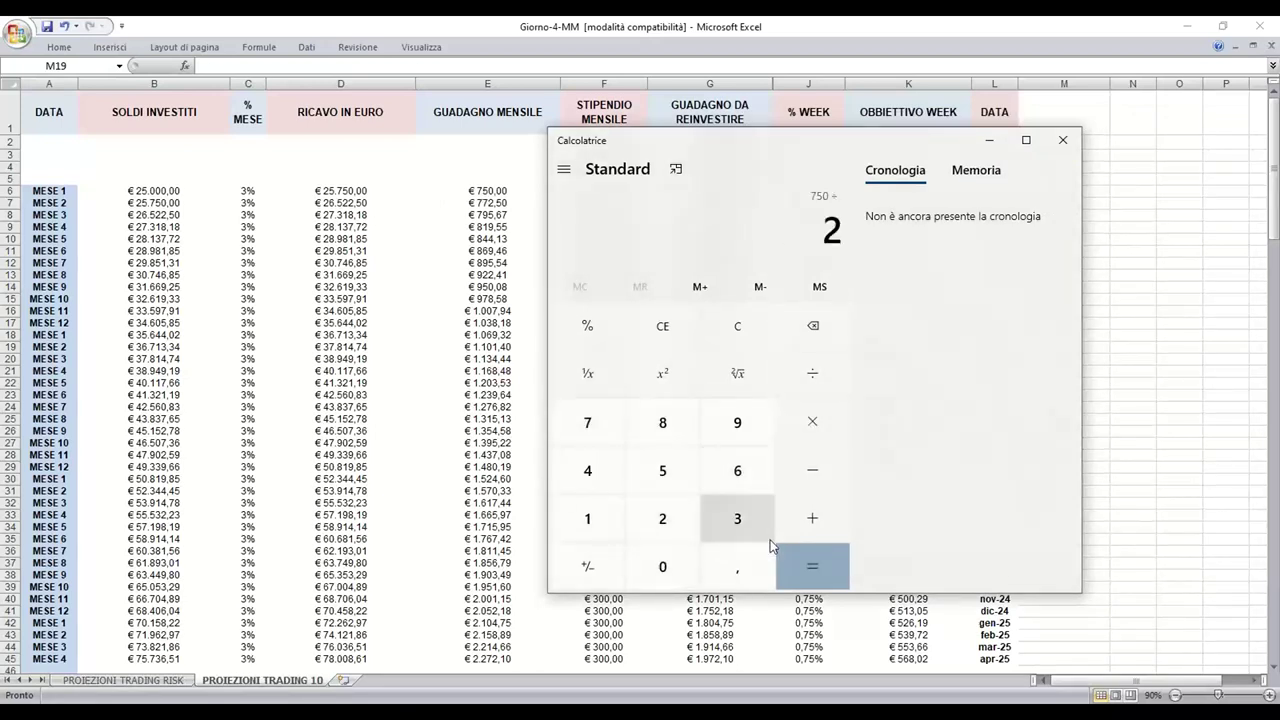
{"action": "left_click", "coordinate": [812, 566]}
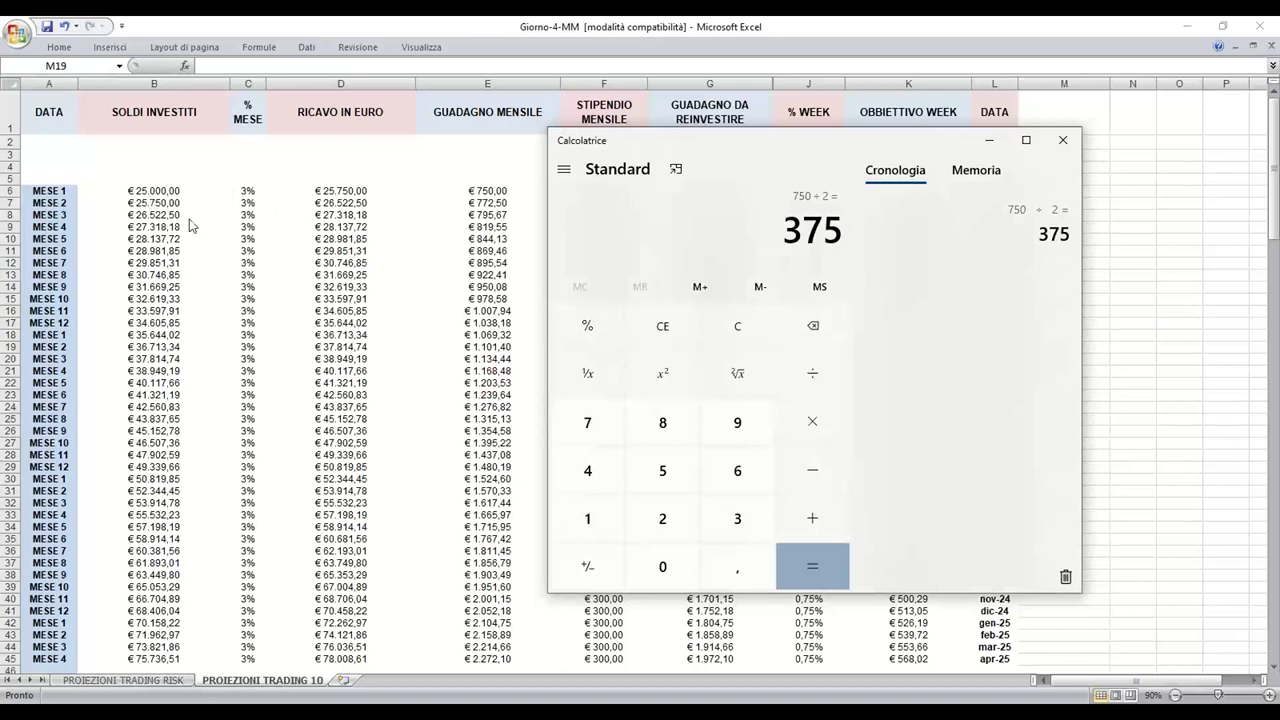
- Clear the calculator and compute 1.5% of 25000
{"action": "left_click", "coordinate": [737, 330]}
{"action": "left_click", "coordinate": [680, 528]}
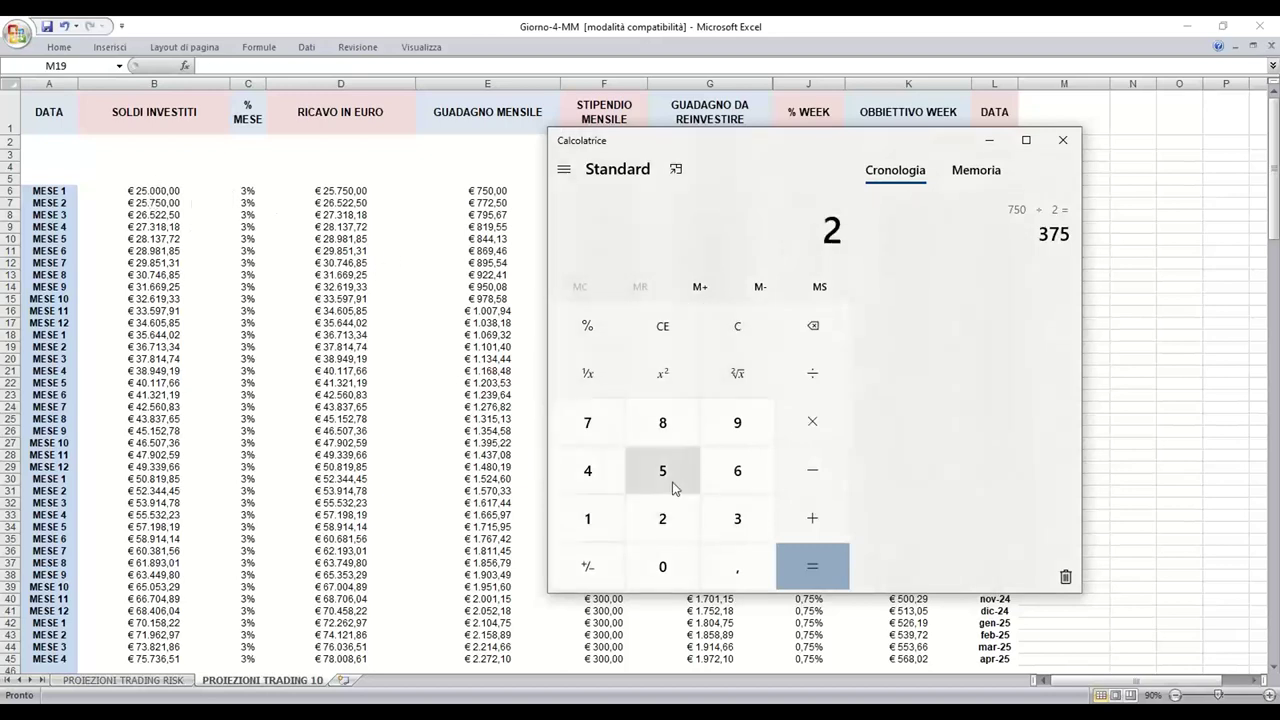
{"action": "left_click", "coordinate": [672, 482]}
{"action": "triple_click", "coordinate": [672, 567]}
{"action": "left_click", "coordinate": [810, 425]}
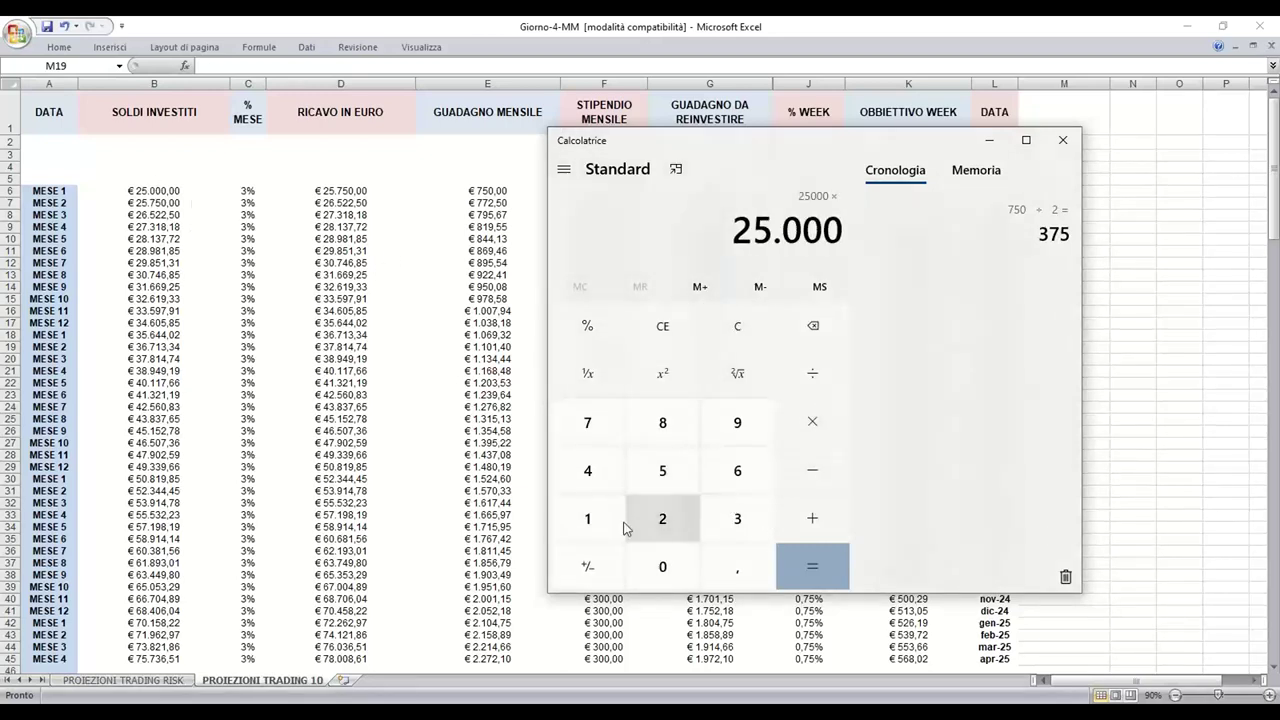
{"action": "left_click", "coordinate": [588, 518]}
{"action": "left_click", "coordinate": [741, 550]}
{"action": "left_click", "coordinate": [662, 472]}
{"action": "left_click", "coordinate": [588, 328]}
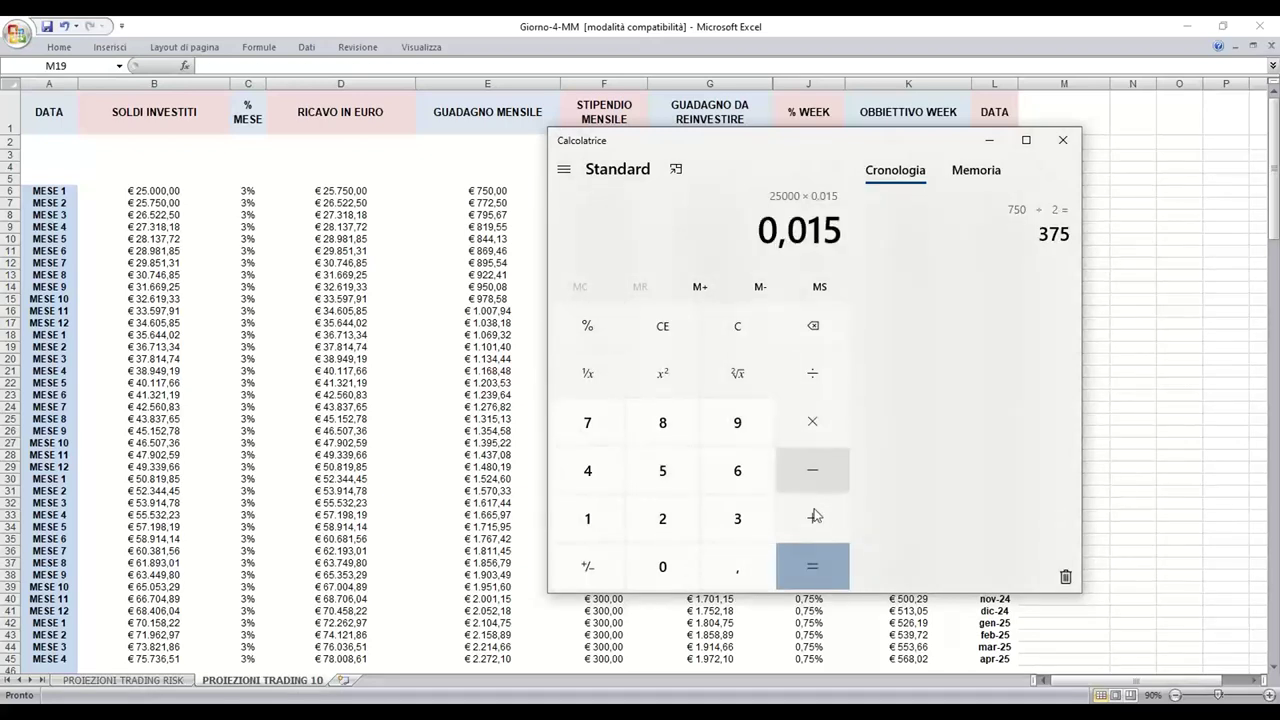
{"action": "left_click", "coordinate": [814, 548]}
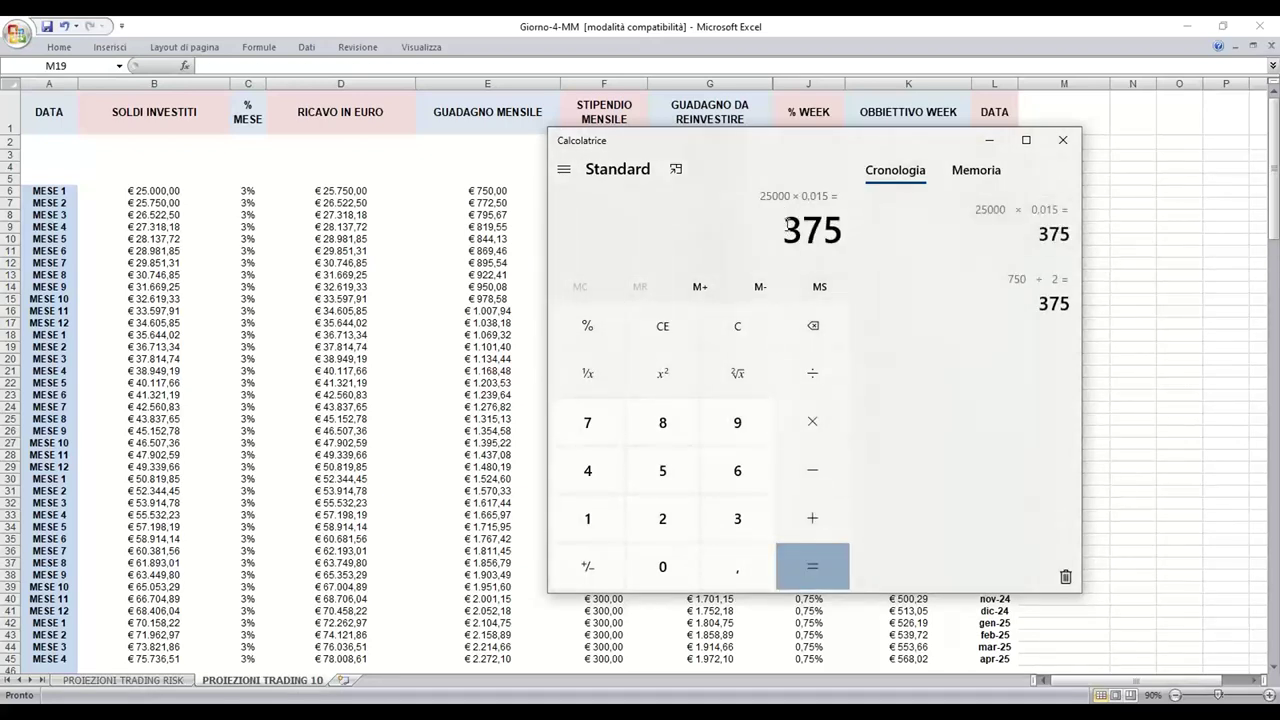
- Highlight the calculated result, then clear and close the calculator
{"action": "left_click_drag", "start_coordinate": [787, 226], "coordinate": [844, 230]}
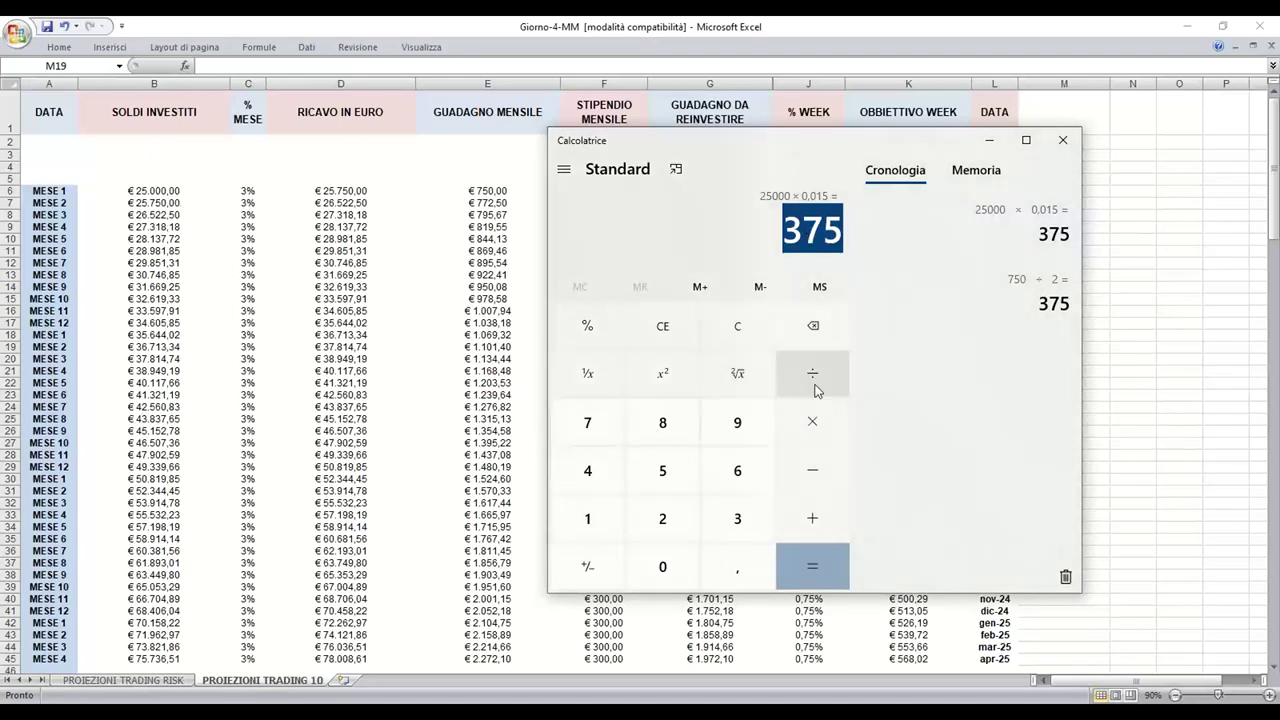
{"action": "left_click", "coordinate": [737, 326]}
{"action": "left_click", "coordinate": [1062, 140]}
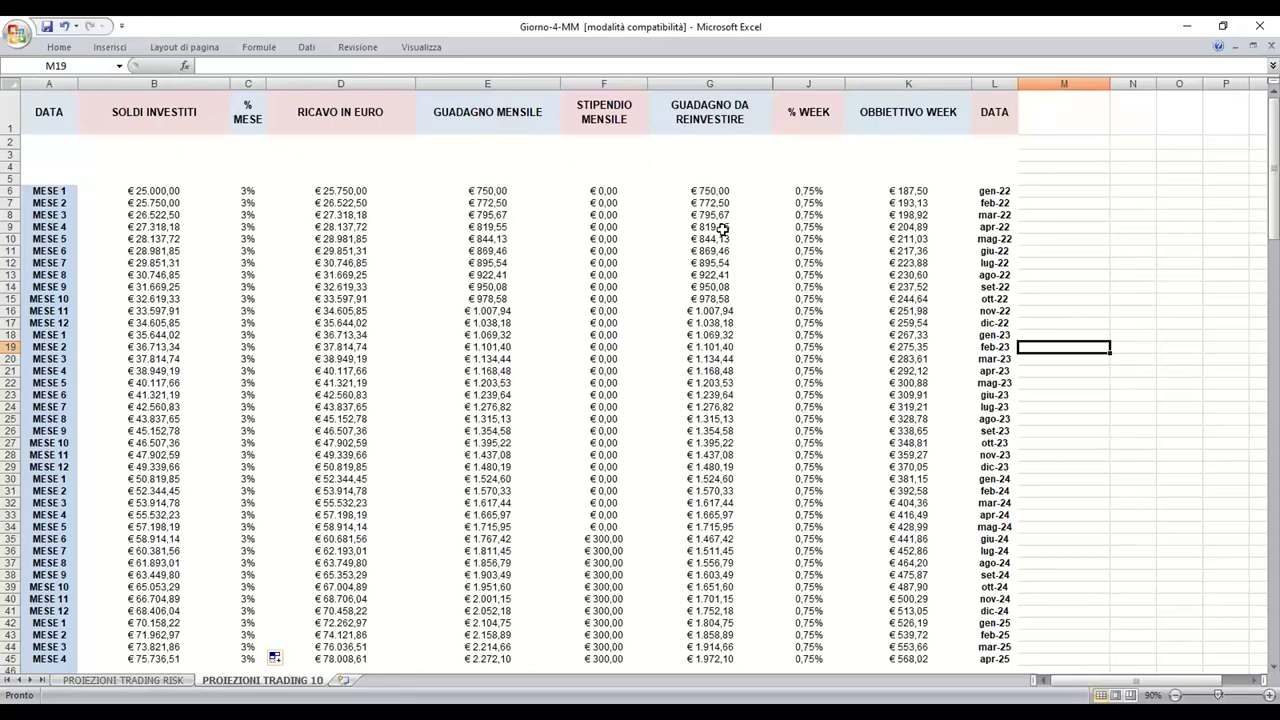
- Examine the first twelve months of reinvestable earnings by selecting G6:G17 in the projections sheet
{"action": "scroll", "coordinate": [722, 229], "scroll_direction": "down", "scroll_amount": 1}
{"action": "scroll", "coordinate": [627, 435], "scroll_direction": "up", "scroll_amount": 1}
{"action": "left_click_drag", "start_coordinate": [722, 192], "coordinate": [724, 322]}
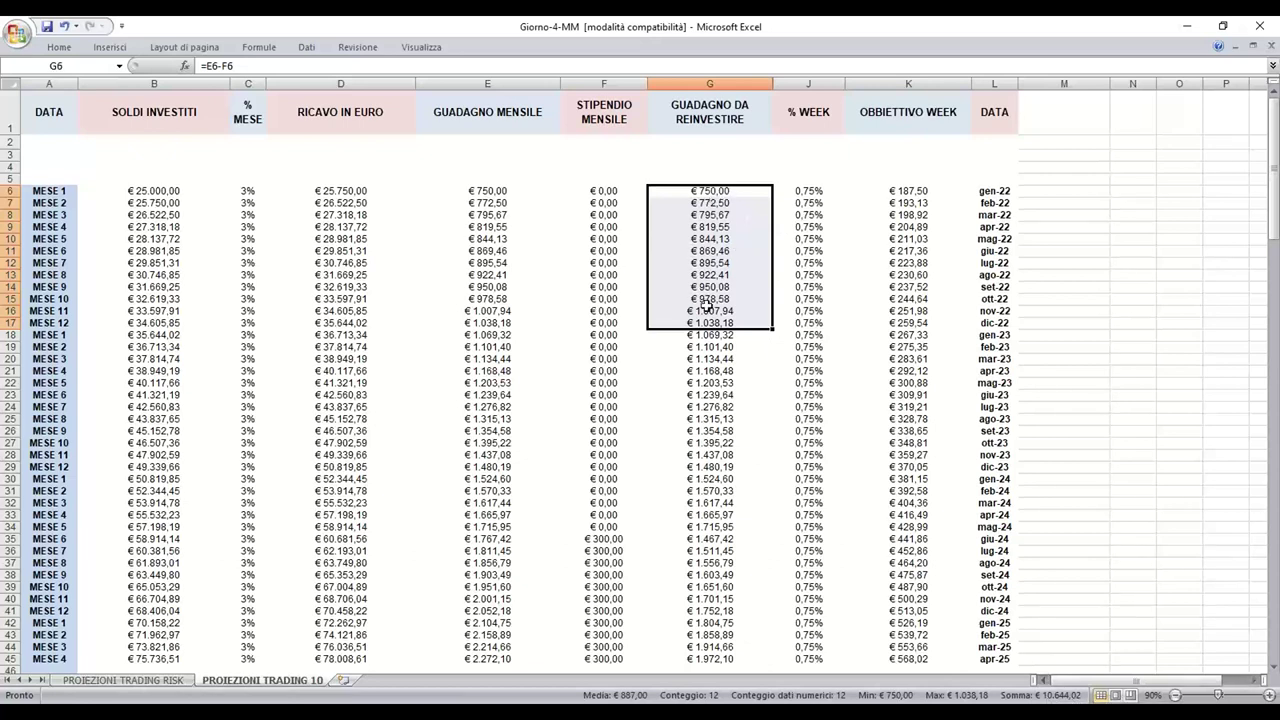
{"action": "left_click", "coordinate": [1067, 368]}
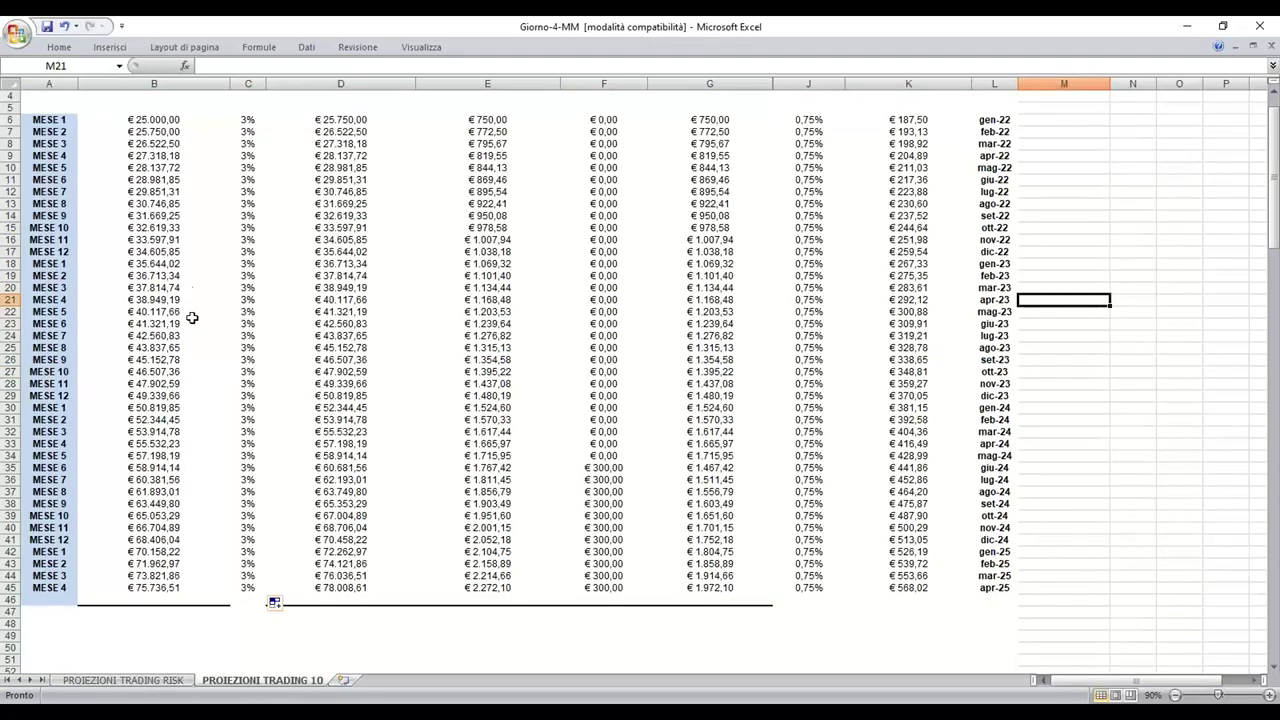
{"action": "scroll", "coordinate": [190, 300], "scroll_direction": "up", "scroll_amount": 1}
{"action": "scroll", "coordinate": [162, 240], "scroll_direction": "down", "scroll_amount": 1}
{"action": "scroll", "coordinate": [172, 567], "scroll_direction": "up", "scroll_amount": 1}
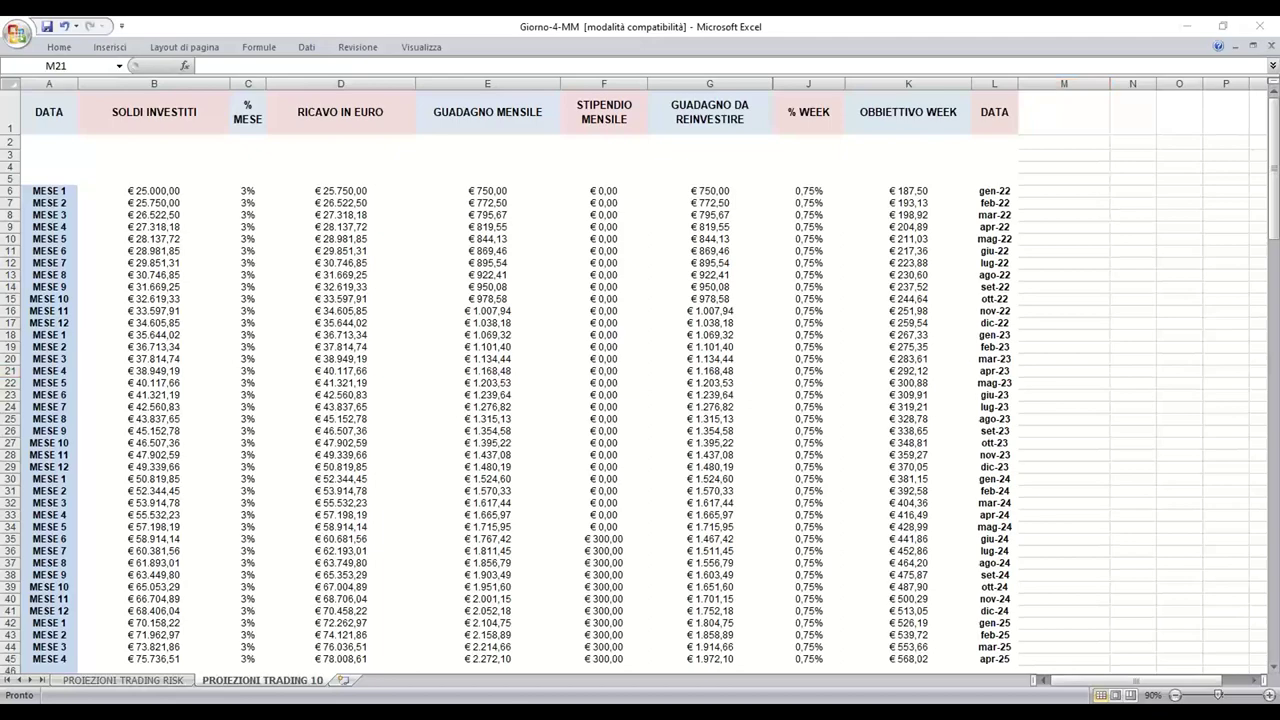
- Switch to the TRADING SU 10 MERCATI document in Word and point out its title and TF WEEKLY lines by highlighting them
{"action": "double_click", "coordinate": [620, 77]}
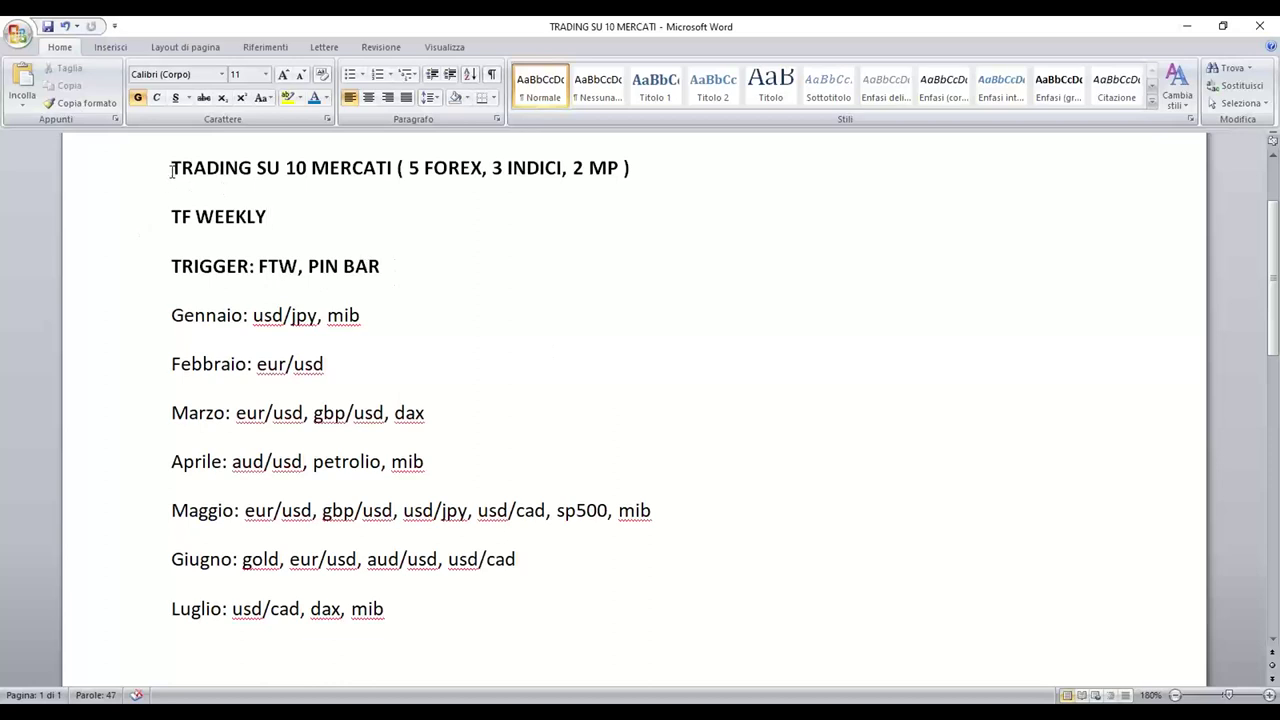
{"action": "left_click_drag", "start_coordinate": [280, 220], "coordinate": [180, 222]}
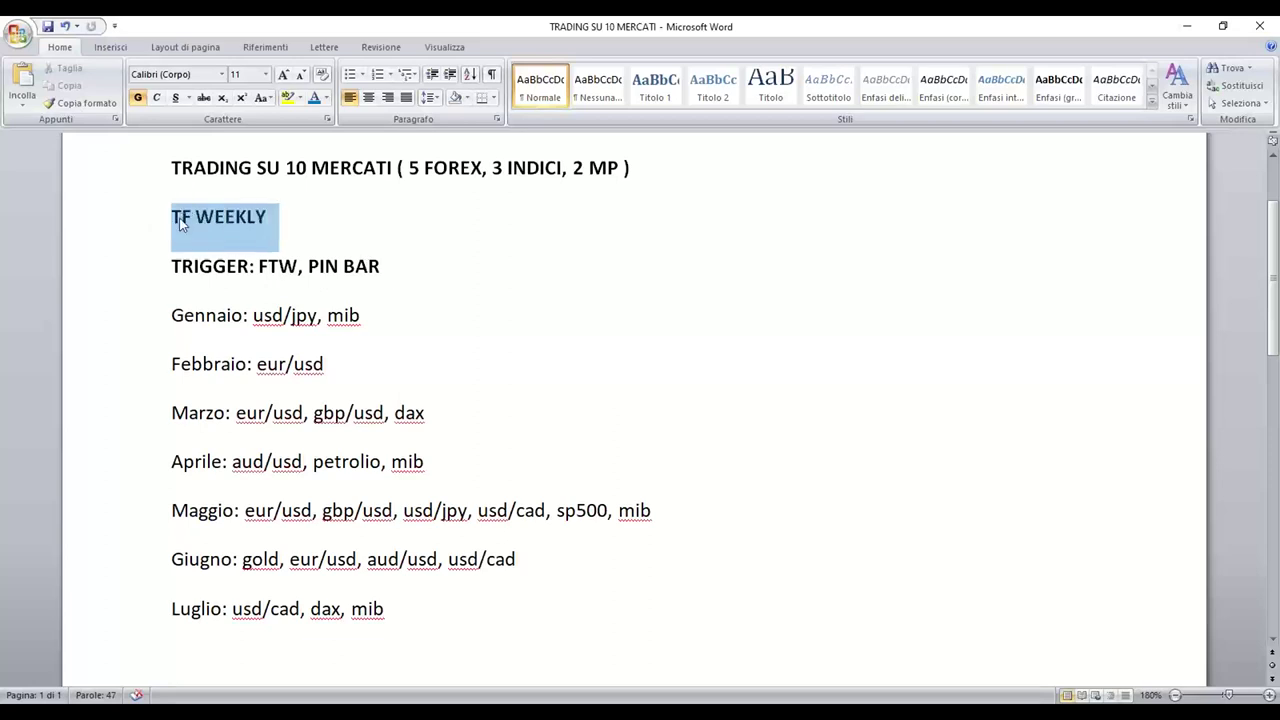
{"action": "left_click_drag", "start_coordinate": [172, 168], "coordinate": [303, 187]}
{"action": "left_click", "coordinate": [265, 218]}
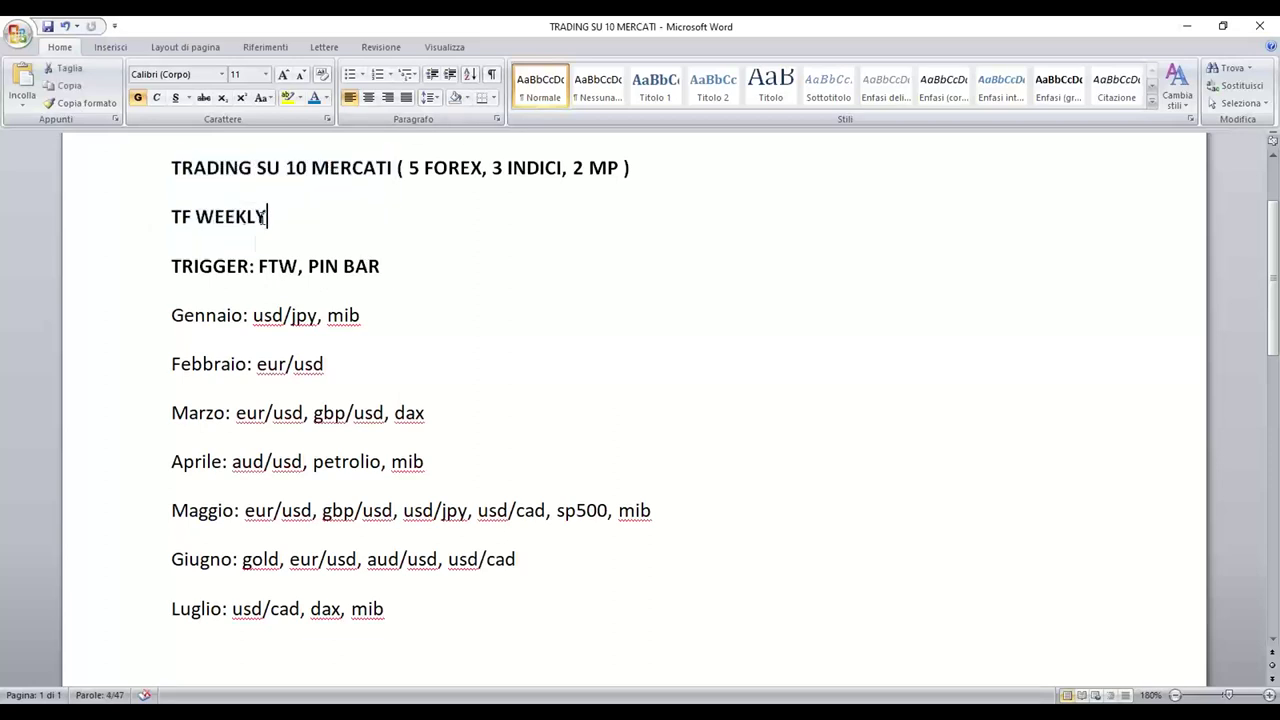
- Highlight the TRIGGER: FTW, PIN BAR line and the Gennaio markets usd/jpy and mib in the Word document
{"action": "left_click_drag", "start_coordinate": [400, 278], "coordinate": [225, 263]}
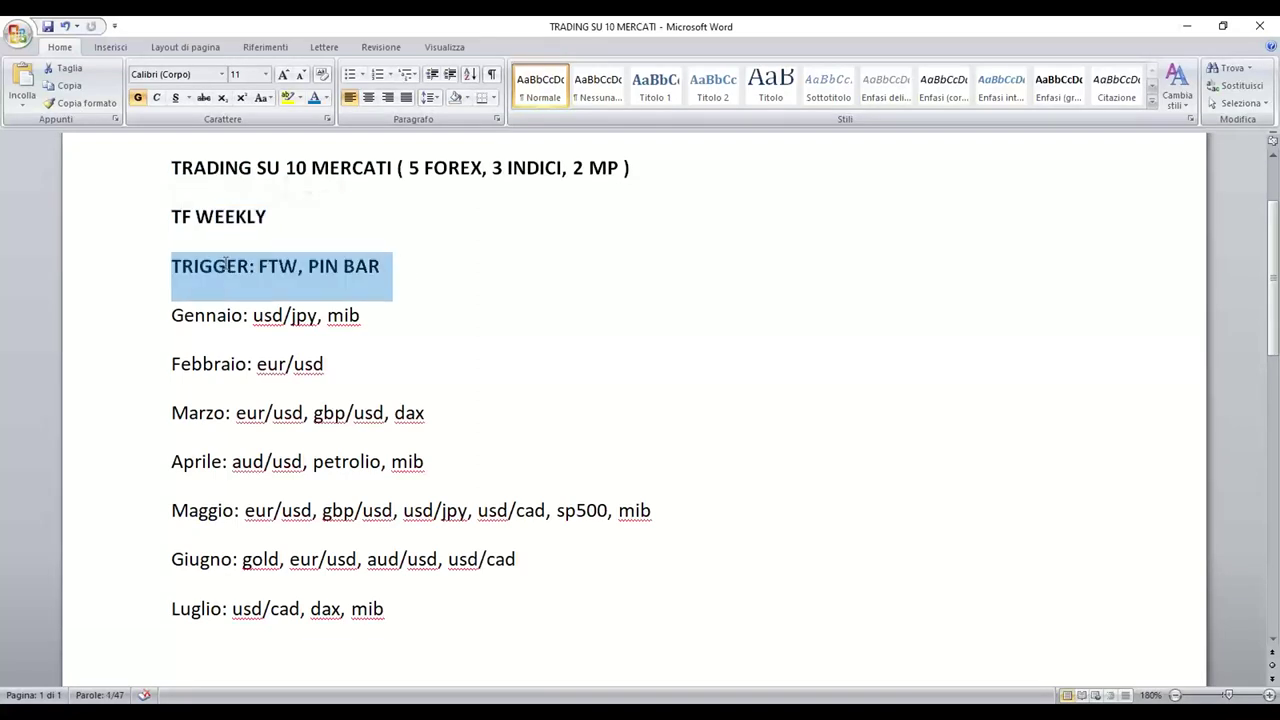
{"action": "left_click", "coordinate": [514, 331]}
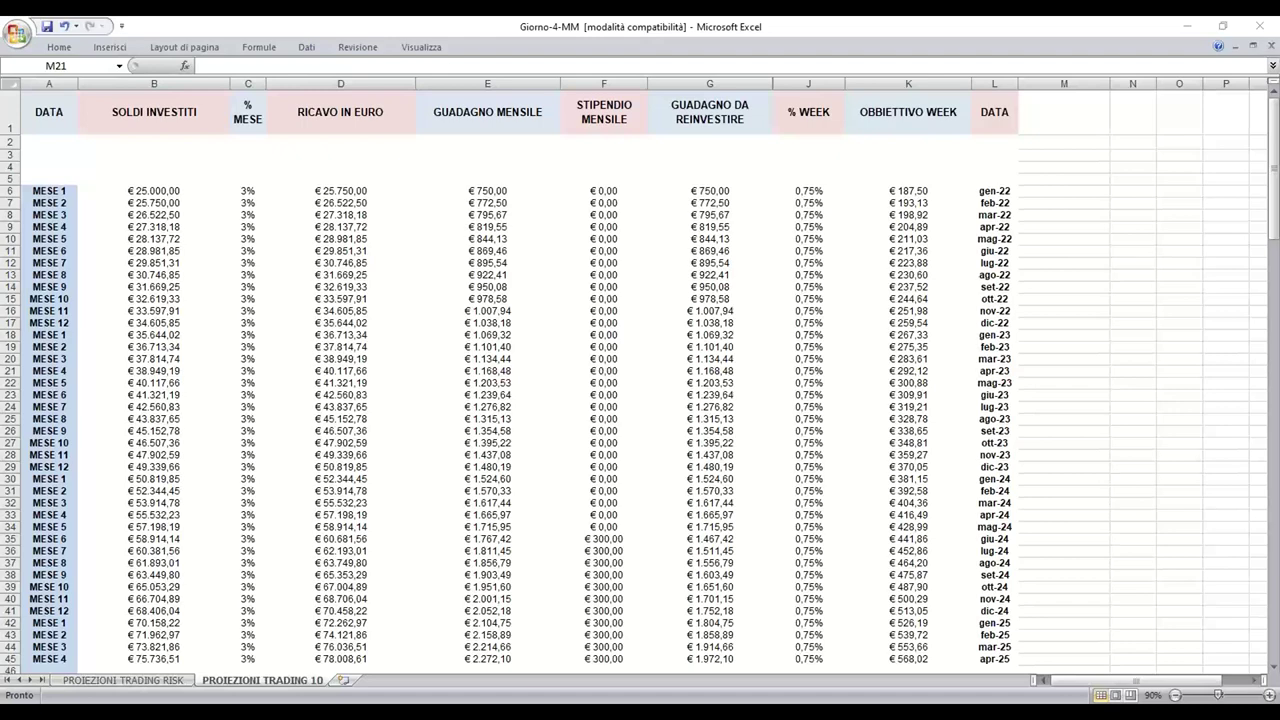
{"action": "key", "text": "alt+Tab"}
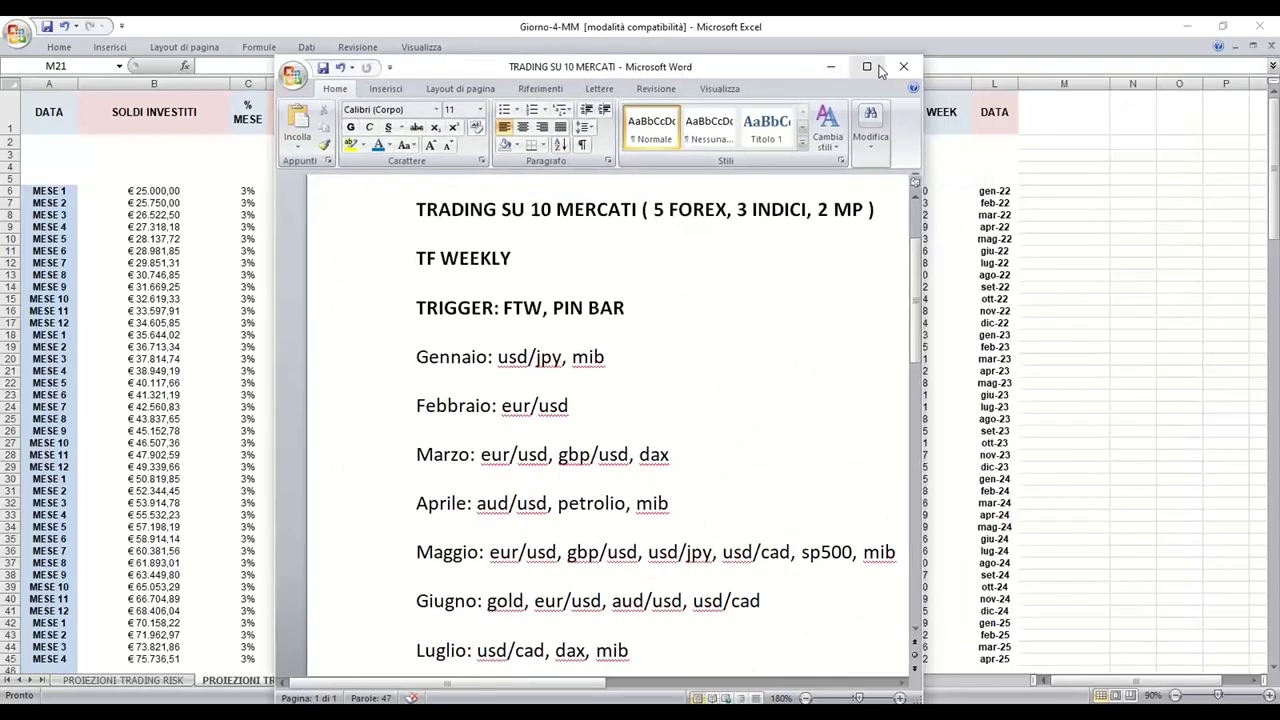
{"action": "left_click", "coordinate": [830, 62]}
{"action": "key", "text": "alt+Tab"}
{"action": "left_click_drag", "start_coordinate": [253, 316], "coordinate": [362, 316]}
{"action": "left_click", "coordinate": [363, 316]}
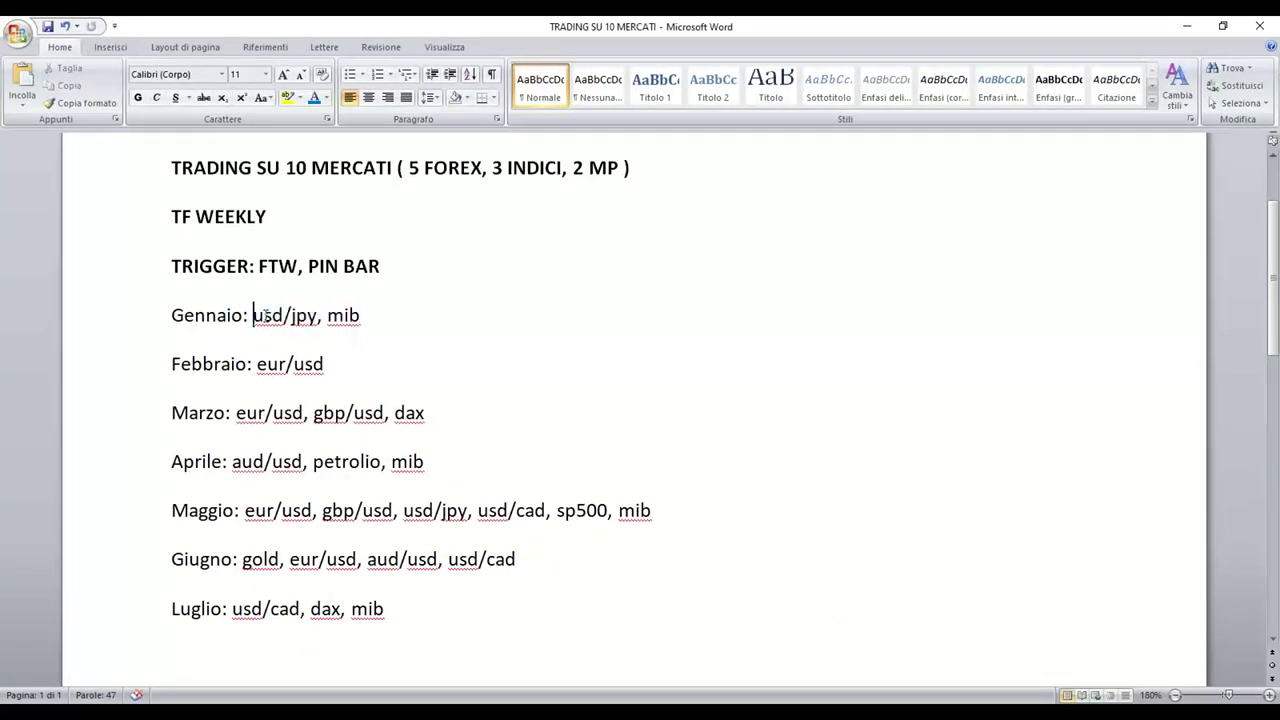
{"action": "left_click_drag", "start_coordinate": [254, 316], "coordinate": [363, 318]}
{"action": "left_click", "coordinate": [366, 318]}
- Point out the market lists for Aprile, Maggio and Giugno by highlighting each one, and clear the selection
{"action": "left_click_drag", "start_coordinate": [229, 463], "coordinate": [409, 466]}
{"action": "left_click_drag", "start_coordinate": [244, 512], "coordinate": [655, 508]}
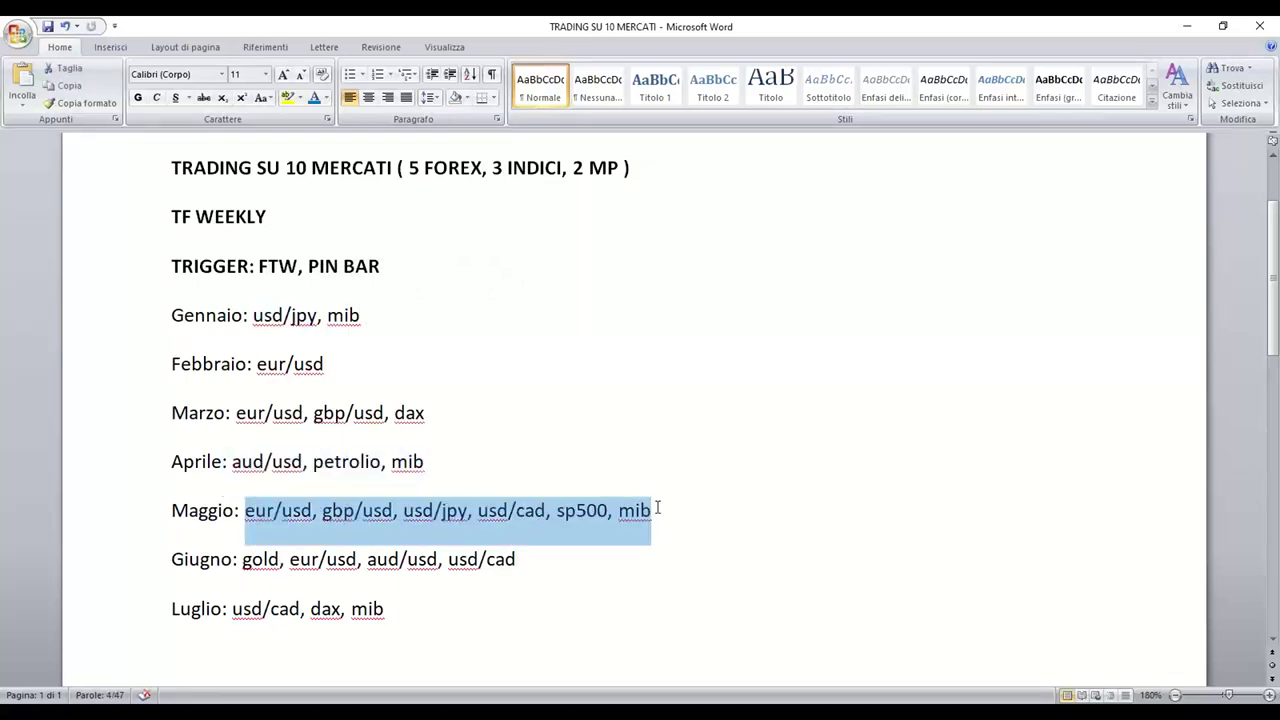
{"action": "left_click_drag", "start_coordinate": [242, 561], "coordinate": [574, 580]}
{"action": "left_click", "coordinate": [530, 563]}
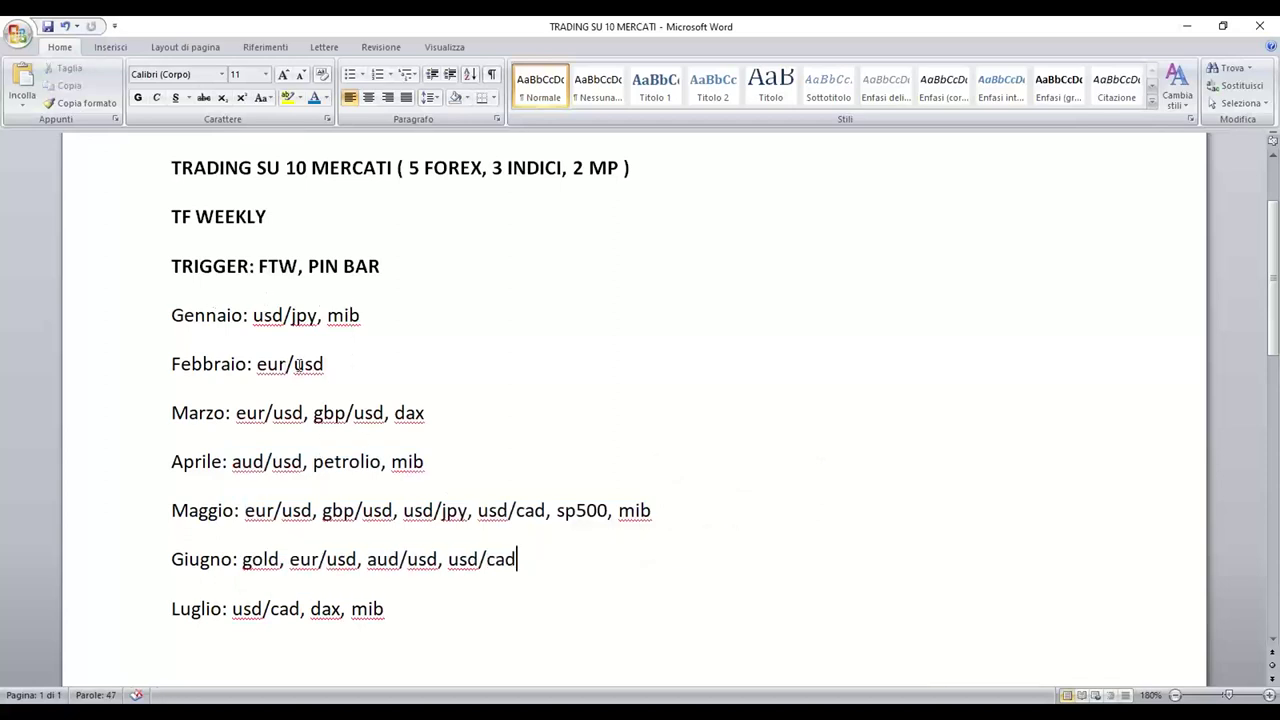
- Switch to the Giorno-4-MM workbook in Excel and examine the first month's invested money, monthly percentage, reinvestable earnings and weekly target
{"action": "key", "text": "alt+Tab"}
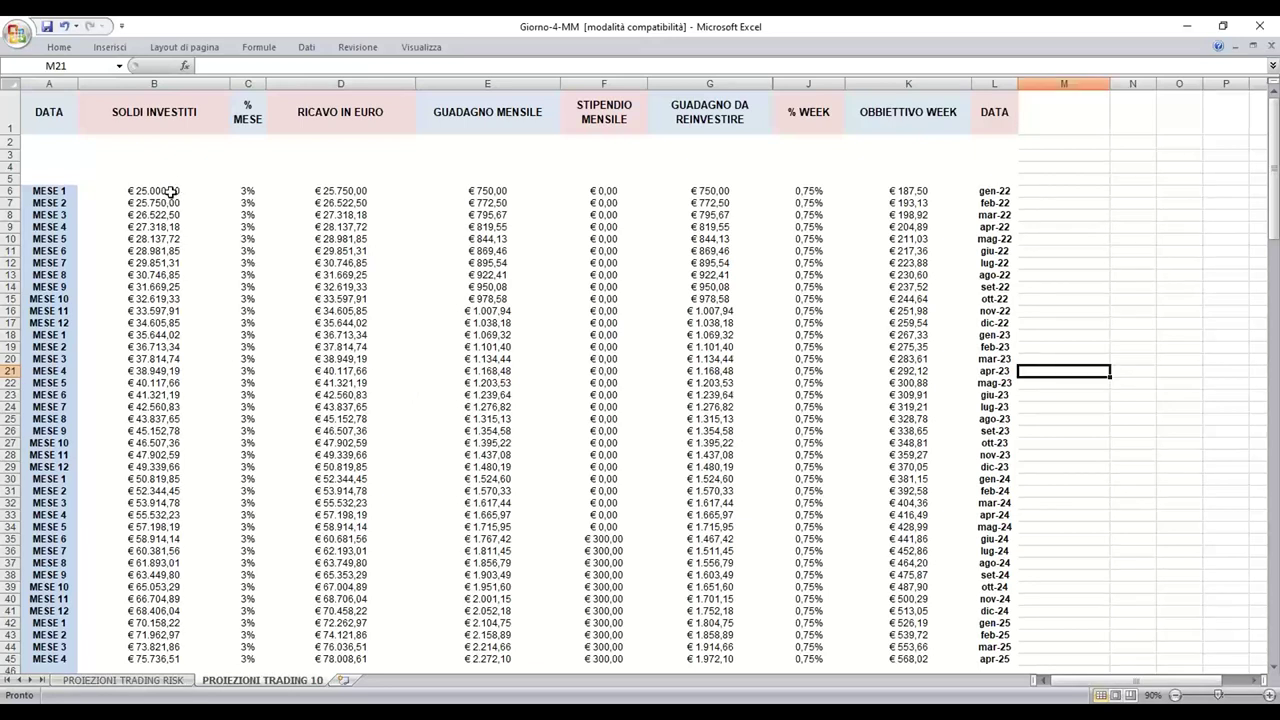
{"action": "left_click", "coordinate": [172, 191]}
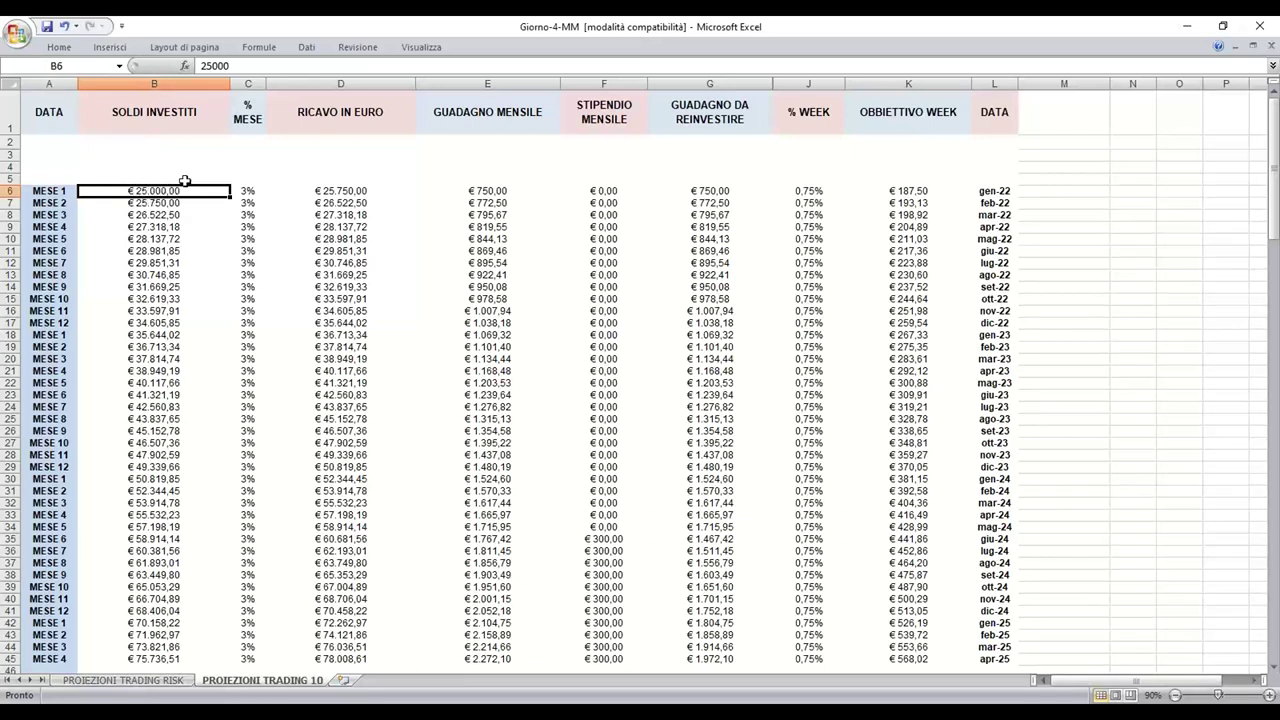
{"action": "left_click", "coordinate": [260, 227]}
{"action": "left_click", "coordinate": [250, 190]}
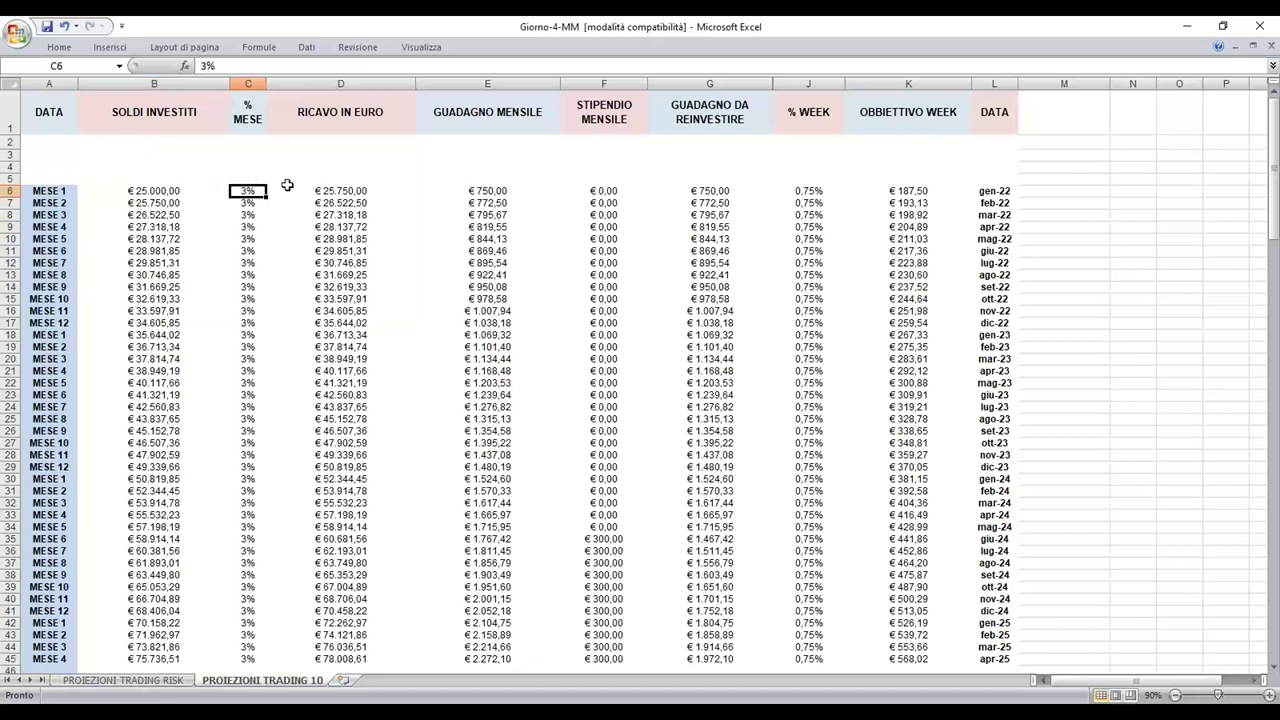
{"action": "left_click", "coordinate": [708, 188]}
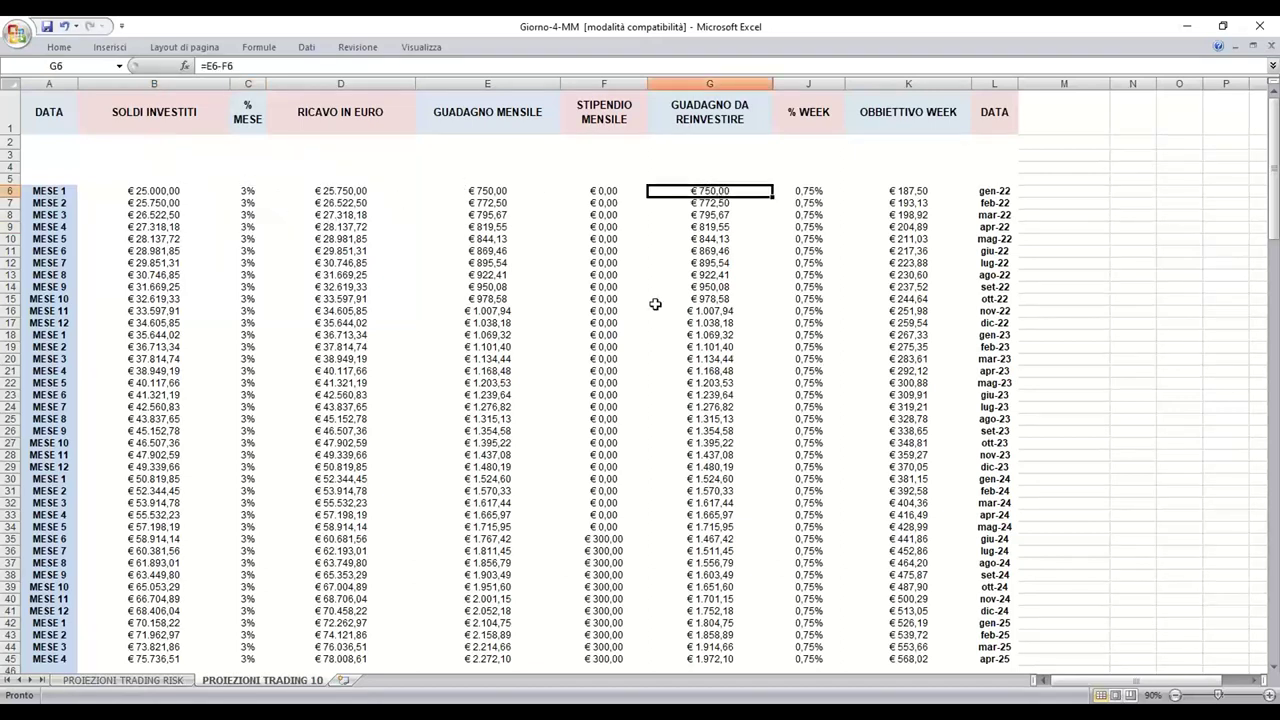
{"action": "left_click", "coordinate": [910, 190]}
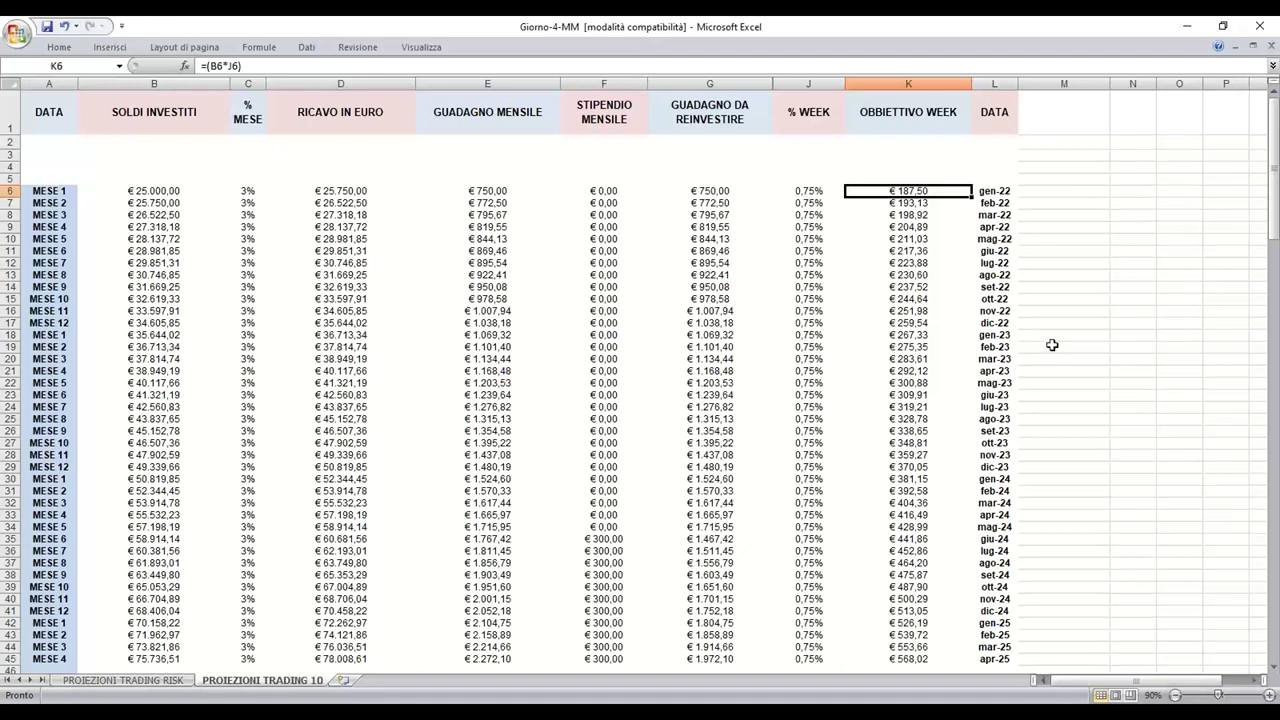
{"action": "scroll", "coordinate": [1051, 346], "scroll_direction": "down", "scroll_amount": 1}
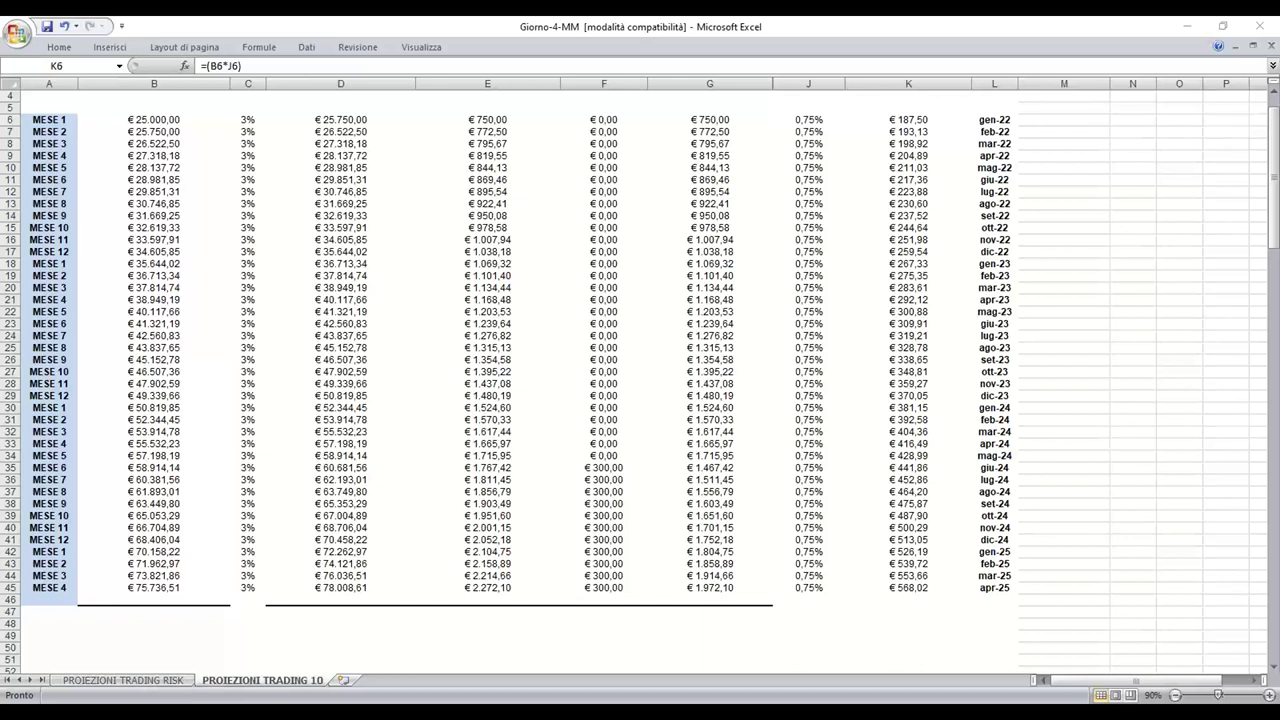
- Switch to the HereForex website in the browser and show the entries under Il mio account and Servizi
{"action": "key", "text": "alt+Tab"}
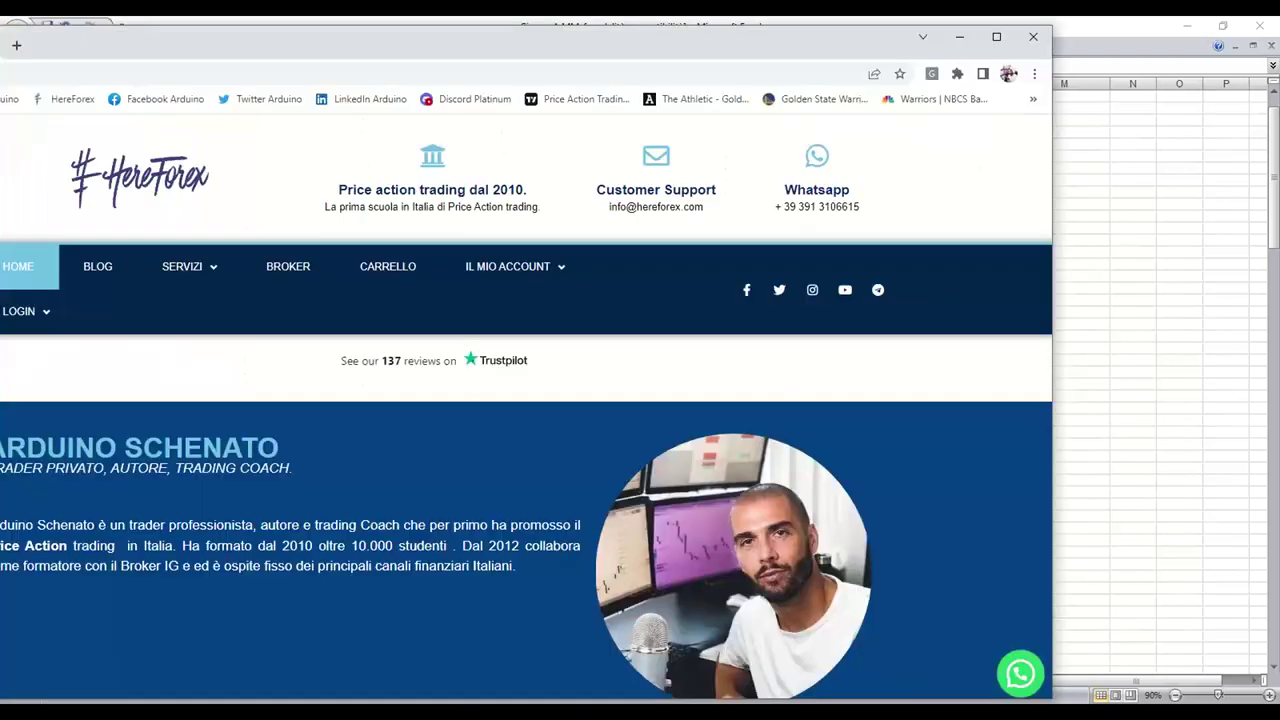
{"action": "left_click", "coordinate": [1160, 68]}
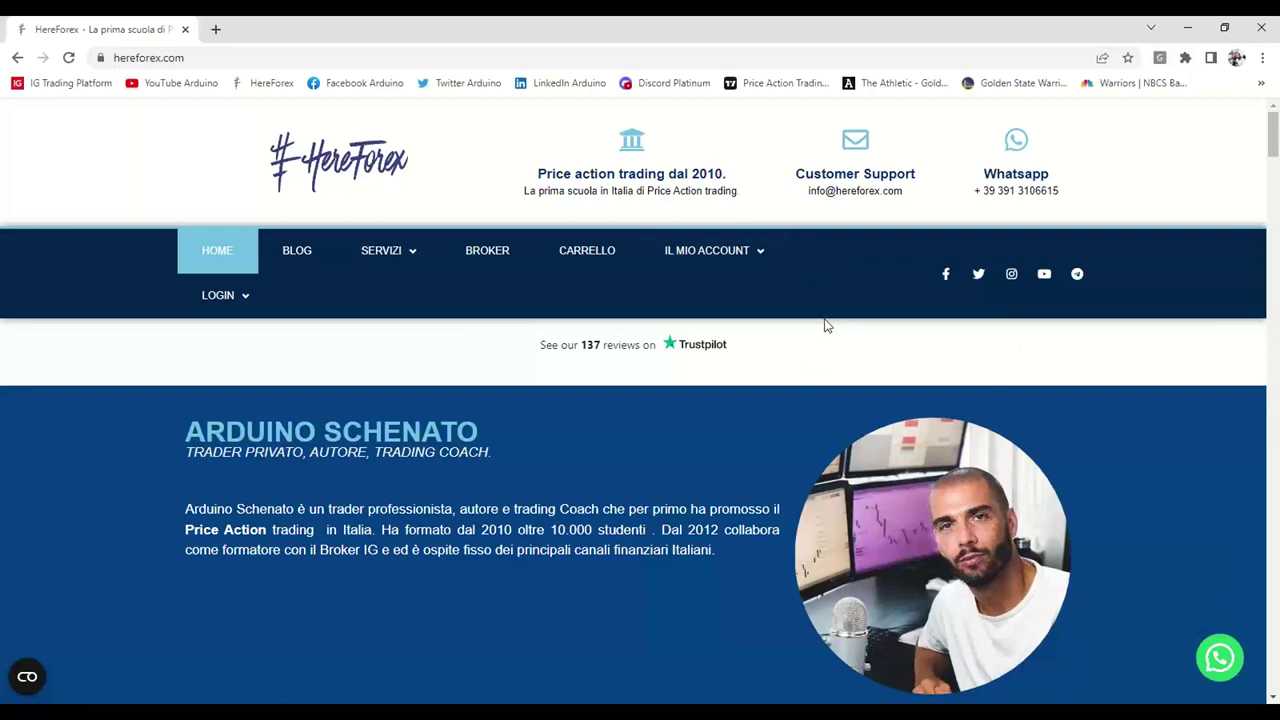
{"action": "mouse_move", "coordinate": [740, 255]}
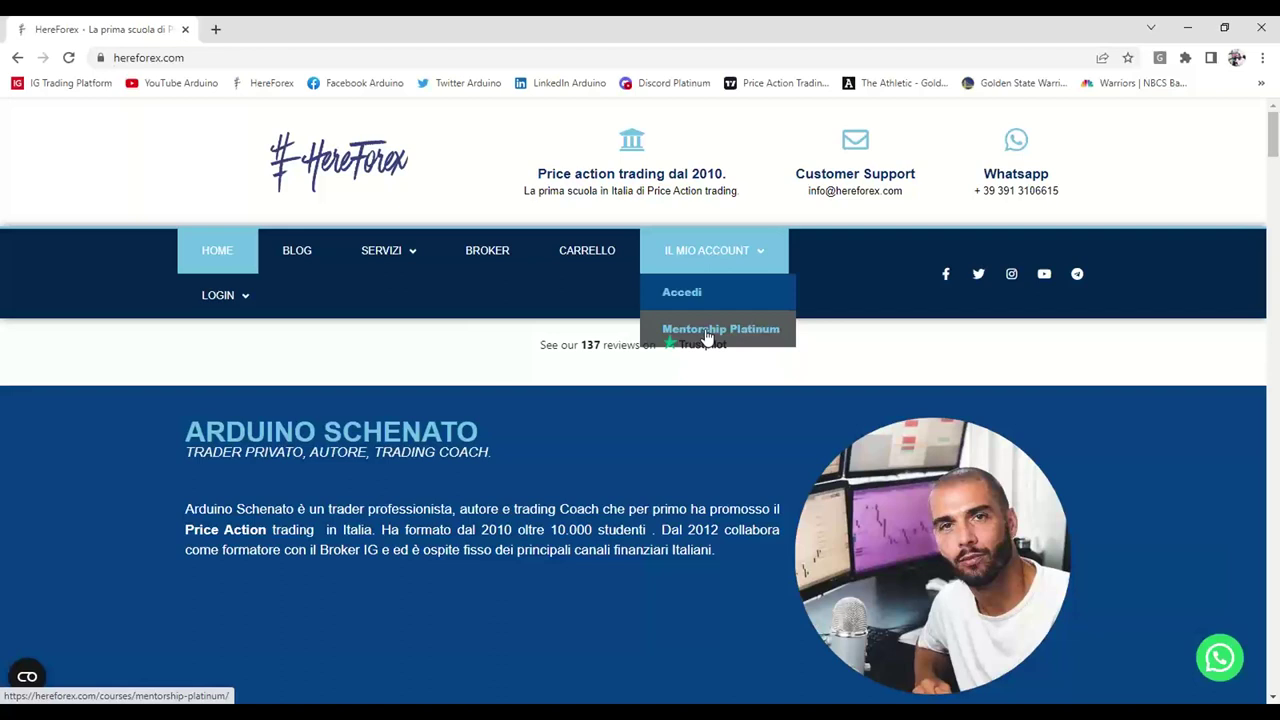
{"action": "mouse_move", "coordinate": [414, 258]}
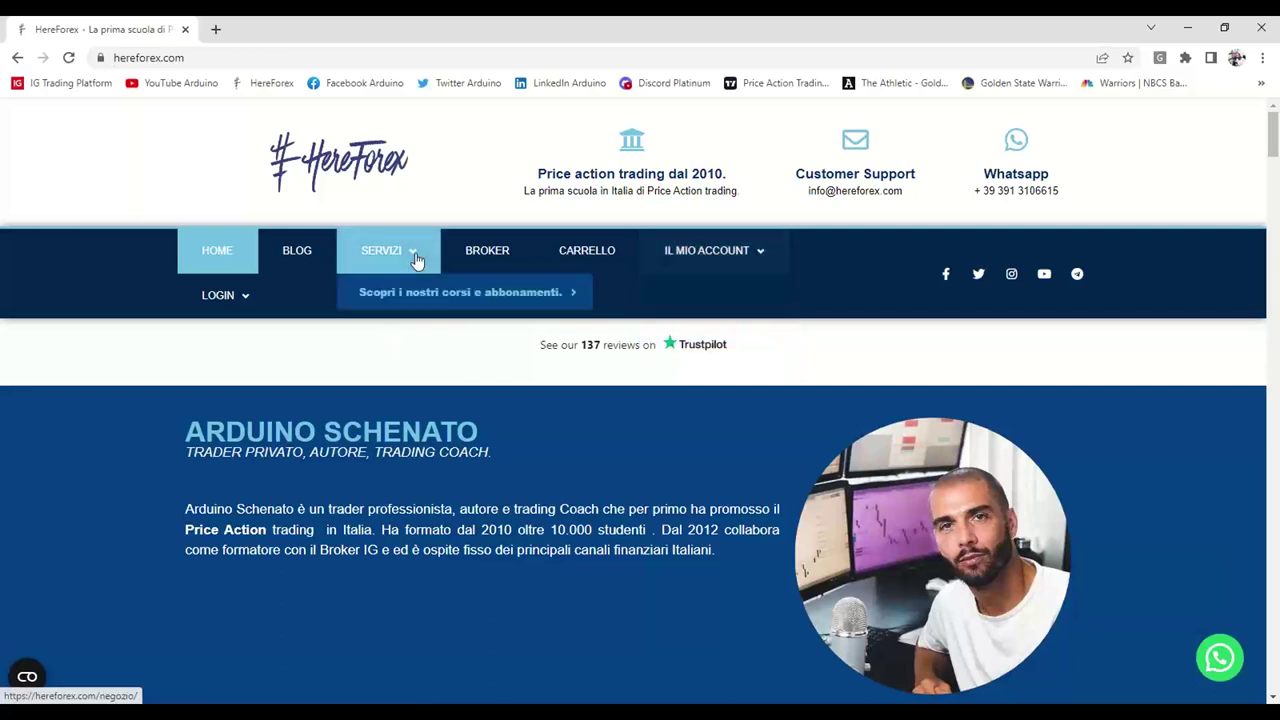
{"action": "mouse_move", "coordinate": [449, 294]}
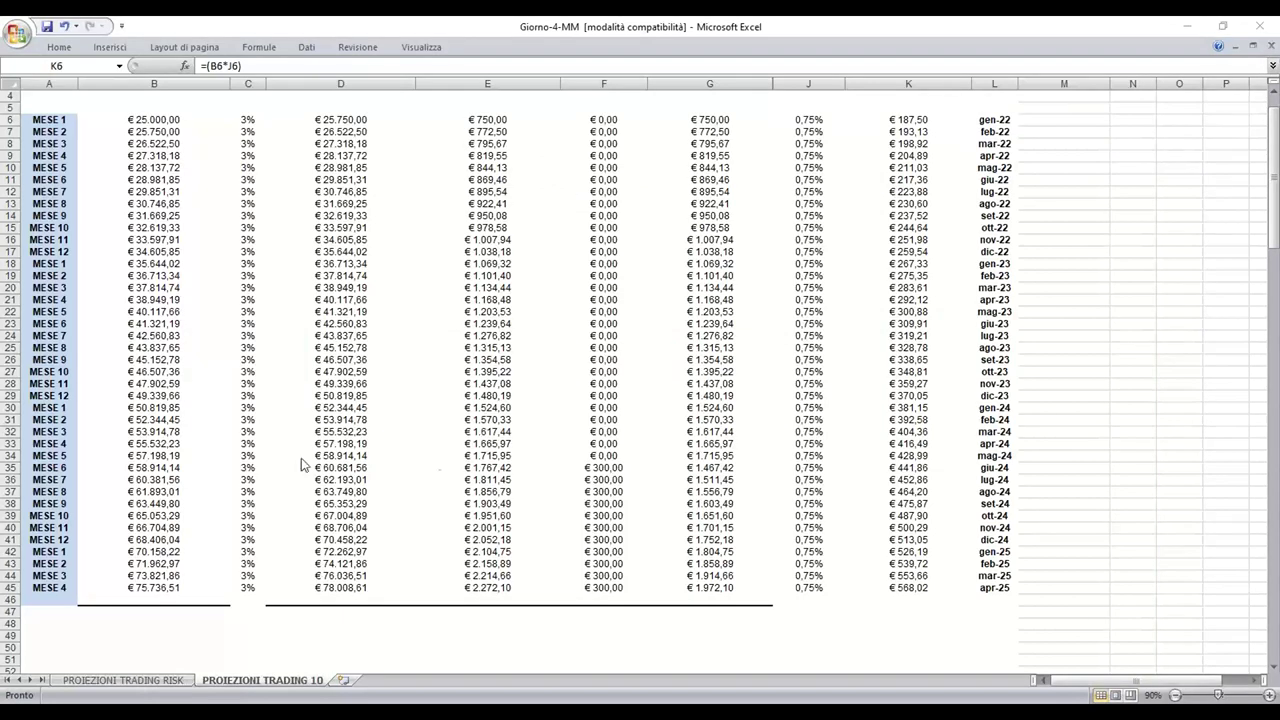
{"action": "scroll", "coordinate": [530, 430], "scroll_direction": "up", "scroll_amount": 1}
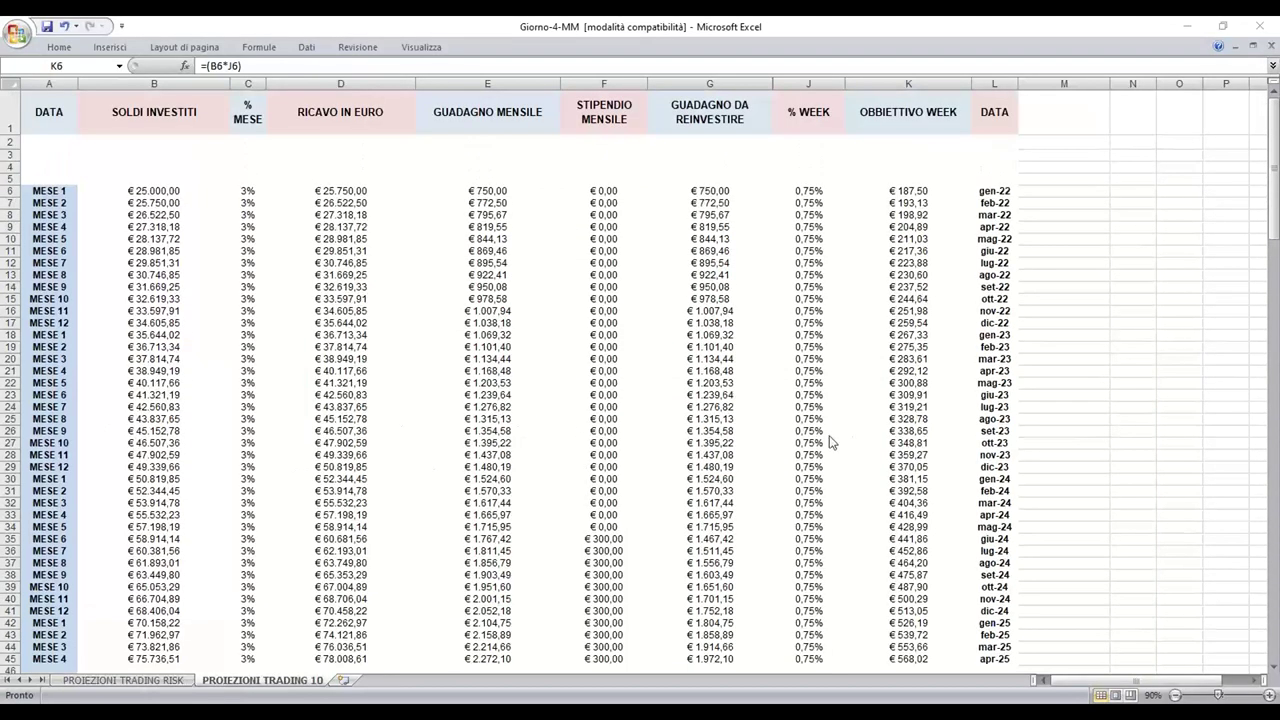
{"action": "scroll", "coordinate": [192, 202], "scroll_direction": "down", "scroll_amount": 1}
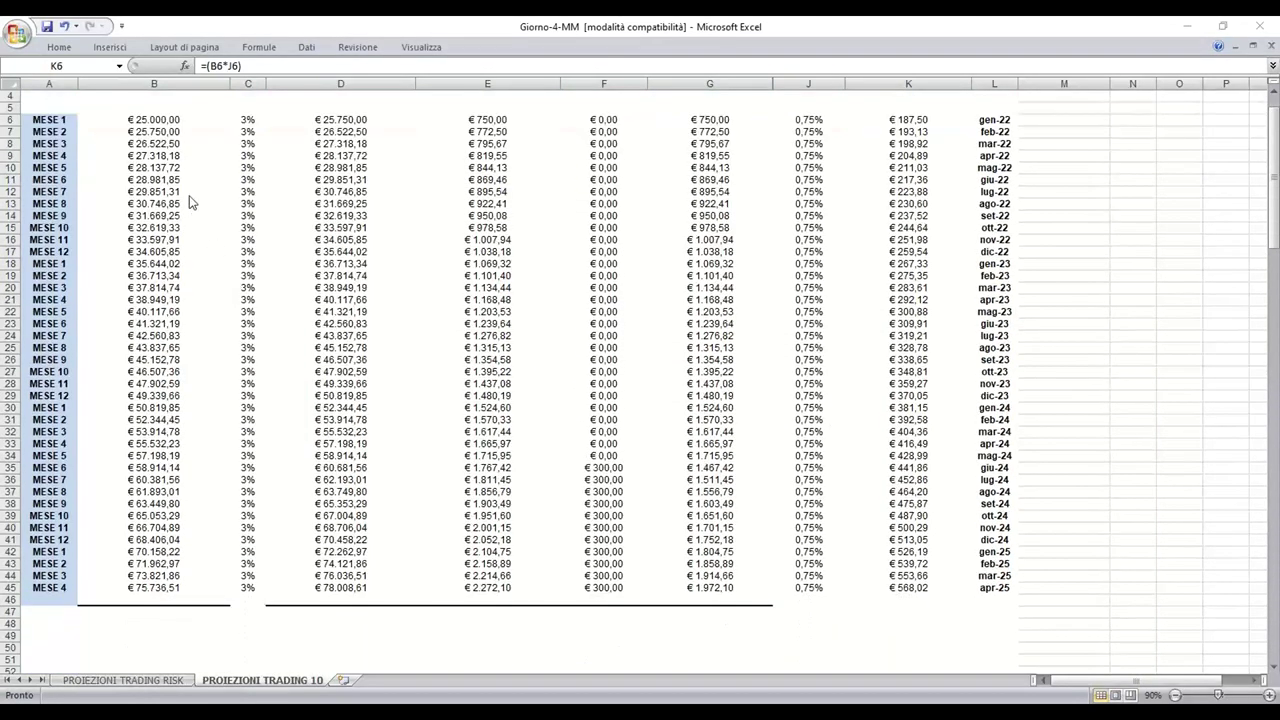
{"action": "scroll", "coordinate": [190, 205], "scroll_direction": "up", "scroll_amount": 1}
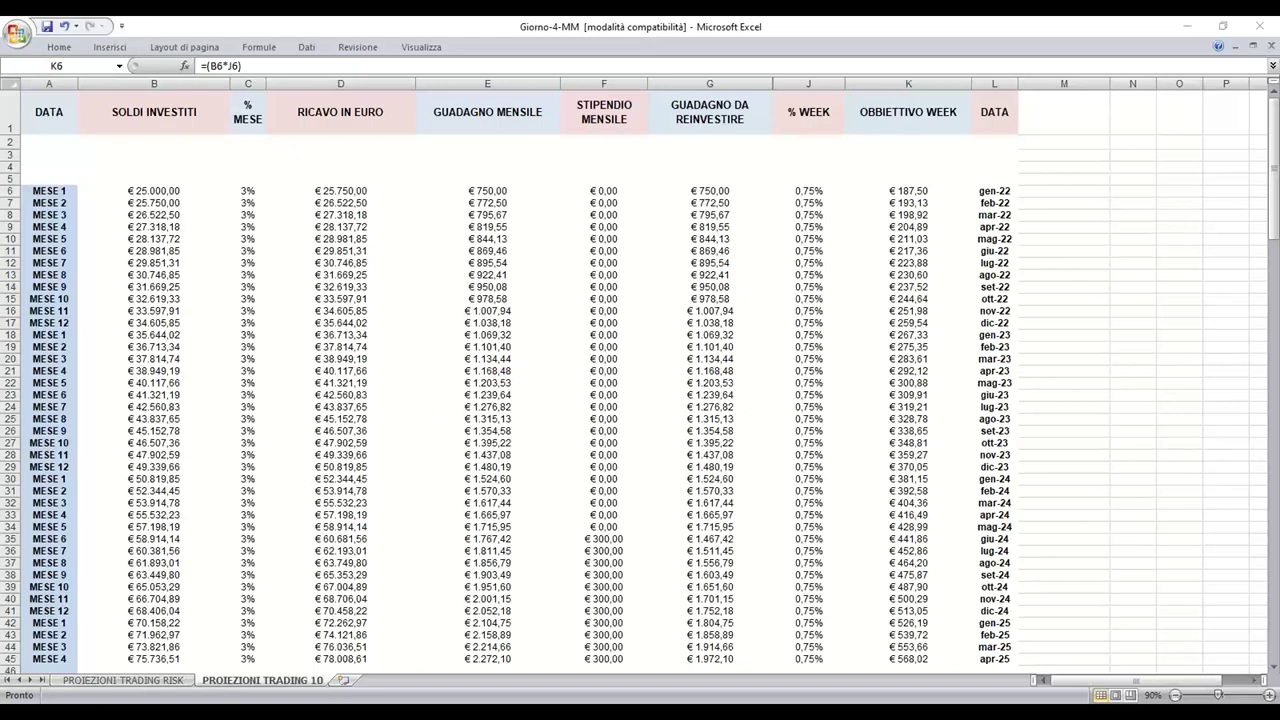
- Bring the TRADING SU 10 MERCATI document in Word back over the workbook and maximize its window
{"action": "key", "text": "alt+Tab"}
{"action": "left_click", "coordinate": [1137, 46]}
{"action": "key", "text": "alt+Tab"}
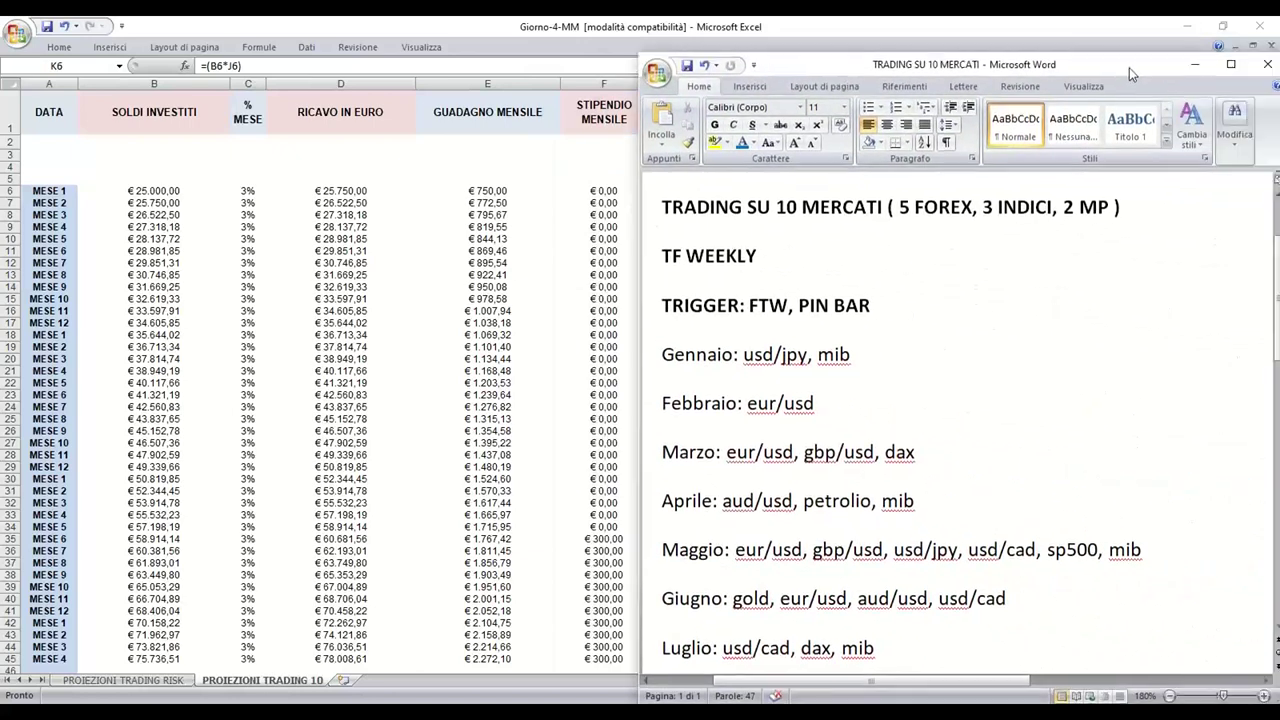
{"action": "left_click_drag", "start_coordinate": [1129, 67], "coordinate": [930, 62]}
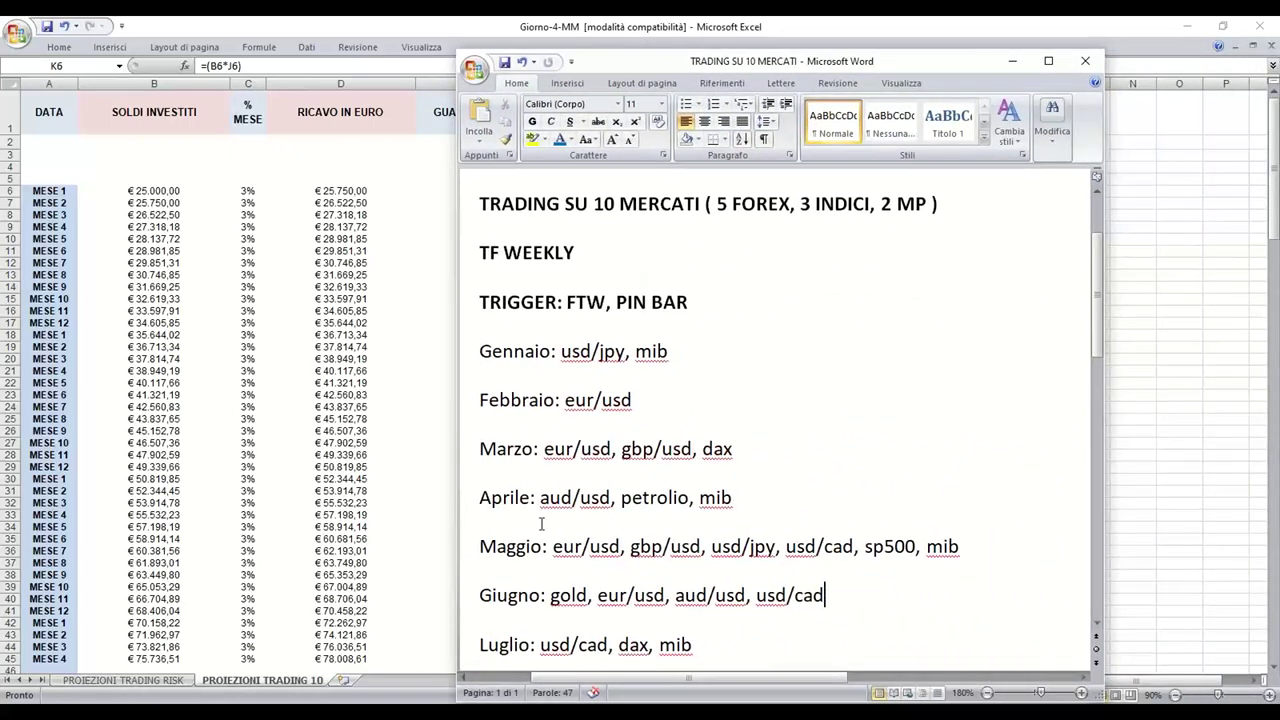
{"action": "left_click_drag", "start_coordinate": [903, 70], "coordinate": [903, 62]}
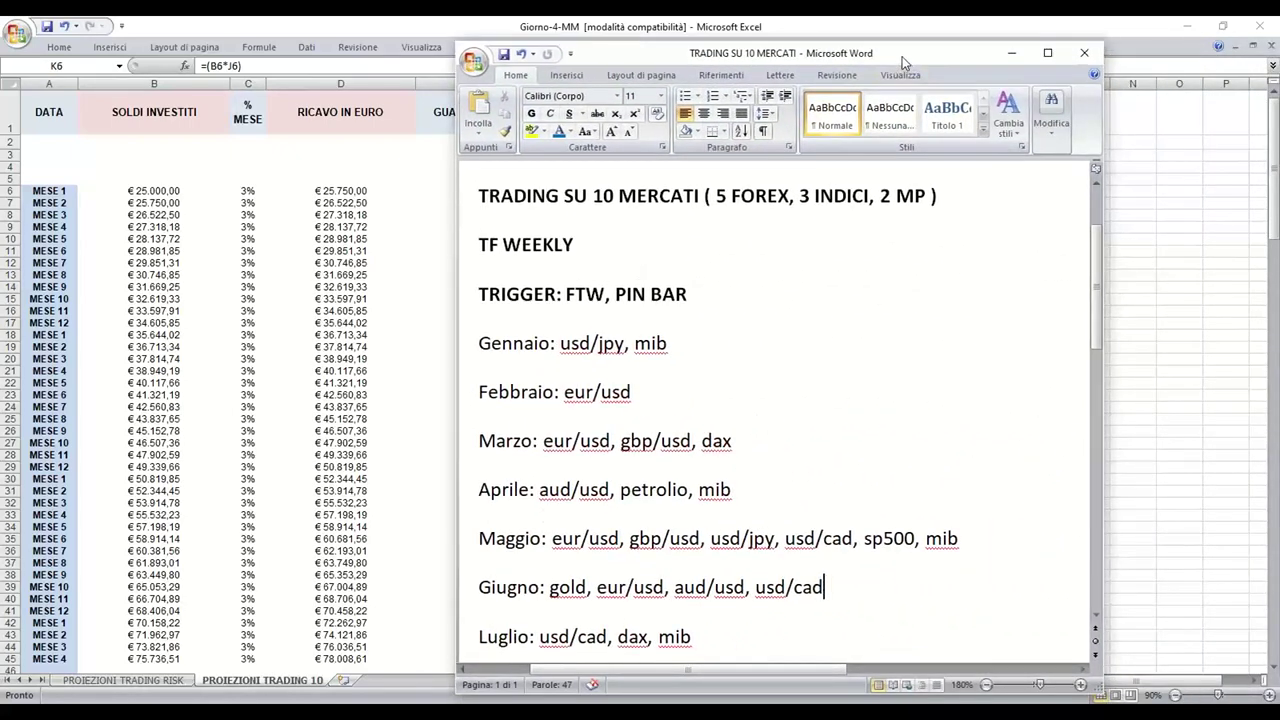
{"action": "left_click", "coordinate": [1047, 53]}
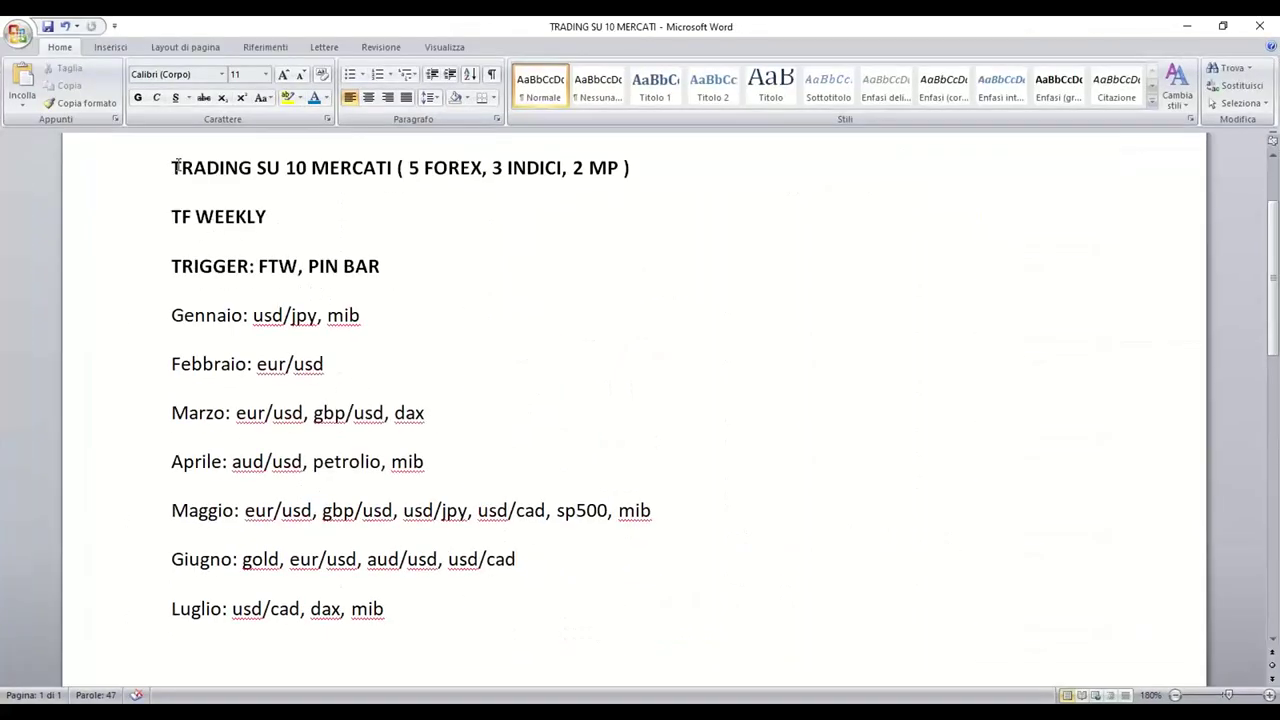
- Highlight the FTW and PIN BAR triggers and the 5 FOREX, 3 INDICI, 2 MP market groups in the title
{"action": "left_click_drag", "start_coordinate": [259, 266], "coordinate": [491, 289]}
{"action": "left_click", "coordinate": [323, 266]}
{"action": "left_click", "coordinate": [491, 289]}
{"action": "left_click_drag", "start_coordinate": [408, 167], "coordinate": [610, 176]}
{"action": "left_click", "coordinate": [492, 170]}
{"action": "left_click", "coordinate": [566, 170]}
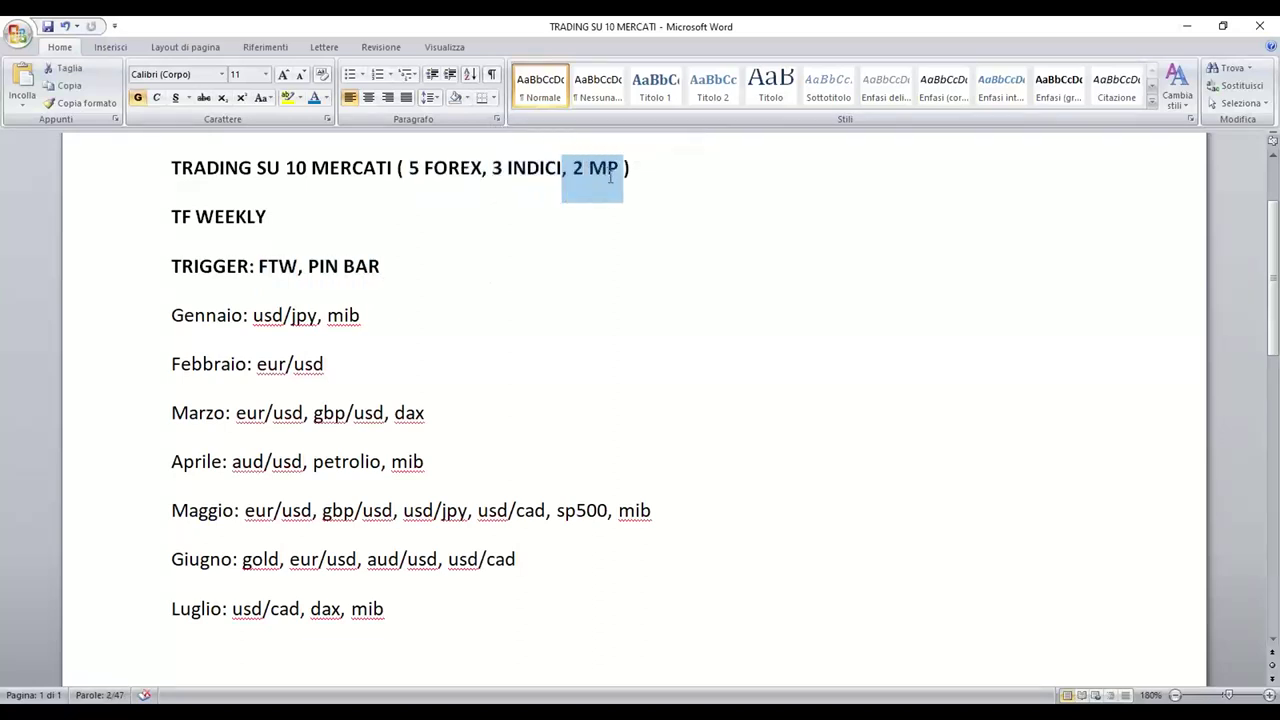
{"action": "left_click", "coordinate": [607, 284]}
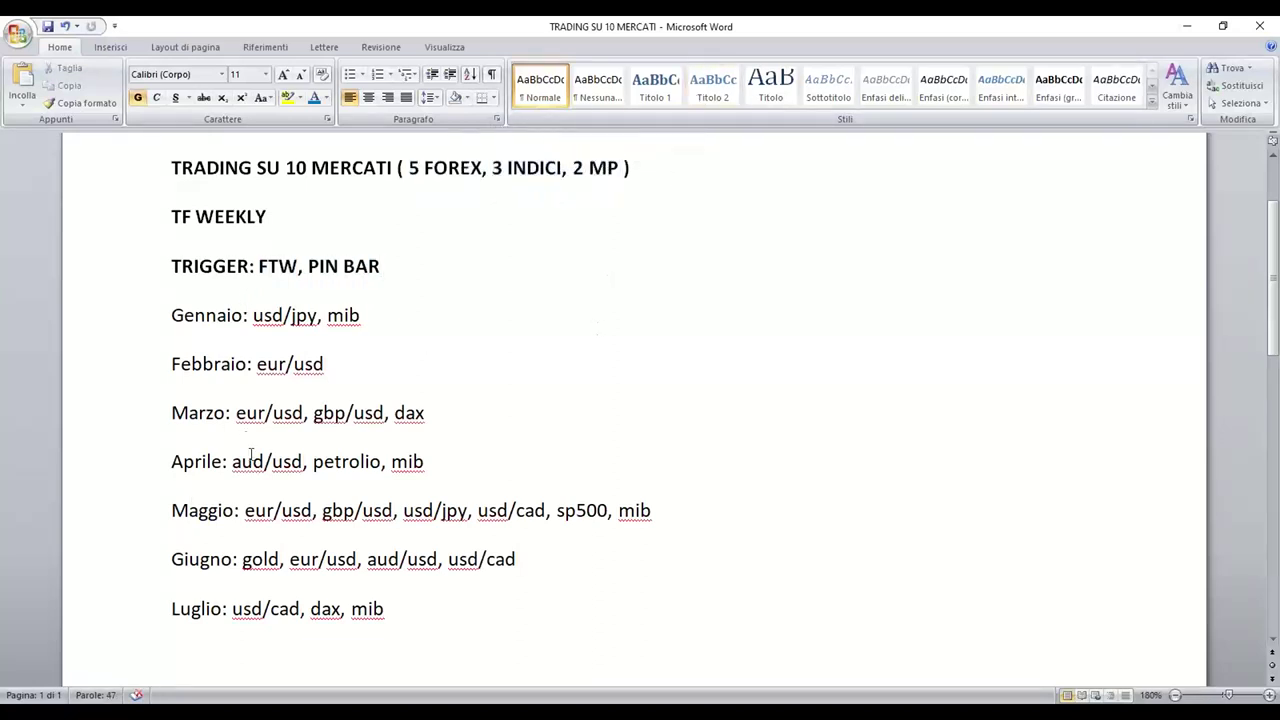
- Switch from Word and Excel to the weekly USDJPY chart in the charting platform and enlarge the stretch containing the January and May signal arrows
{"action": "double_click", "coordinate": [650, 28]}
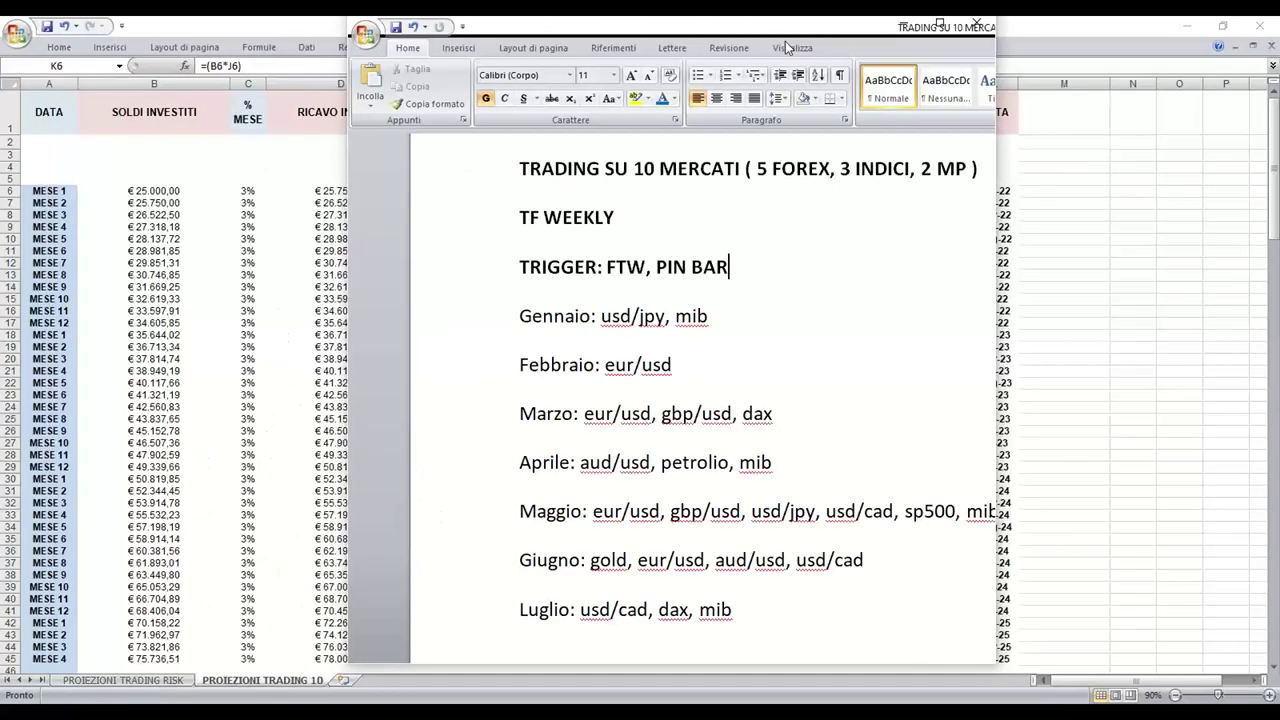
{"action": "key", "text": "alt+Tab"}
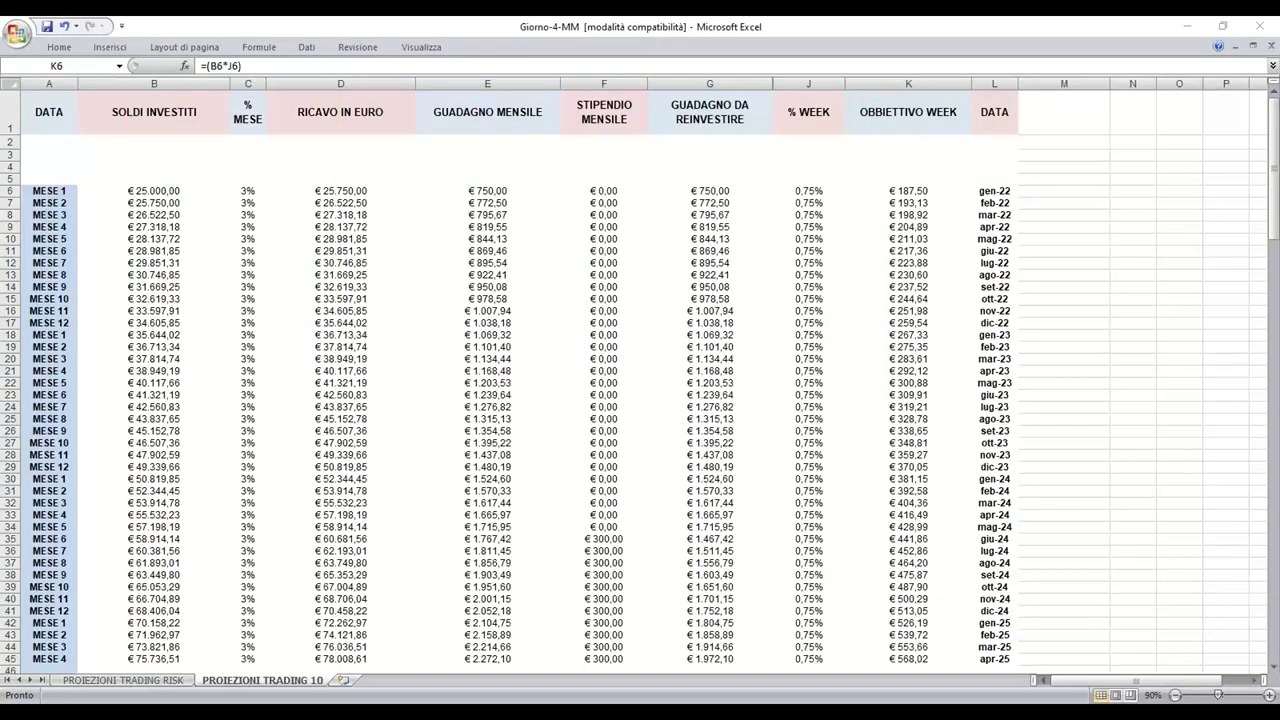
{"action": "left_click", "coordinate": [1222, 26]}
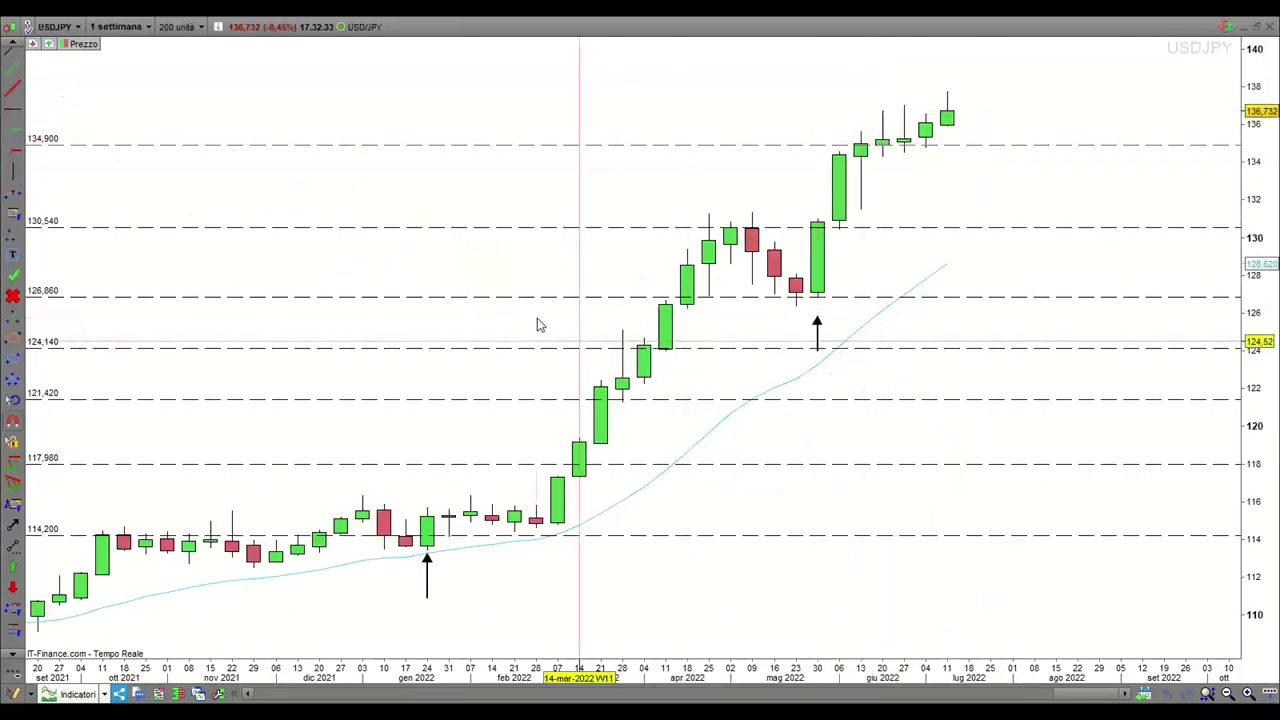
{"action": "scroll", "coordinate": [523, 323], "scroll_direction": "up", "scroll_amount": 2}
{"action": "left_click_drag", "start_coordinate": [469, 277], "coordinate": [671, 257]}
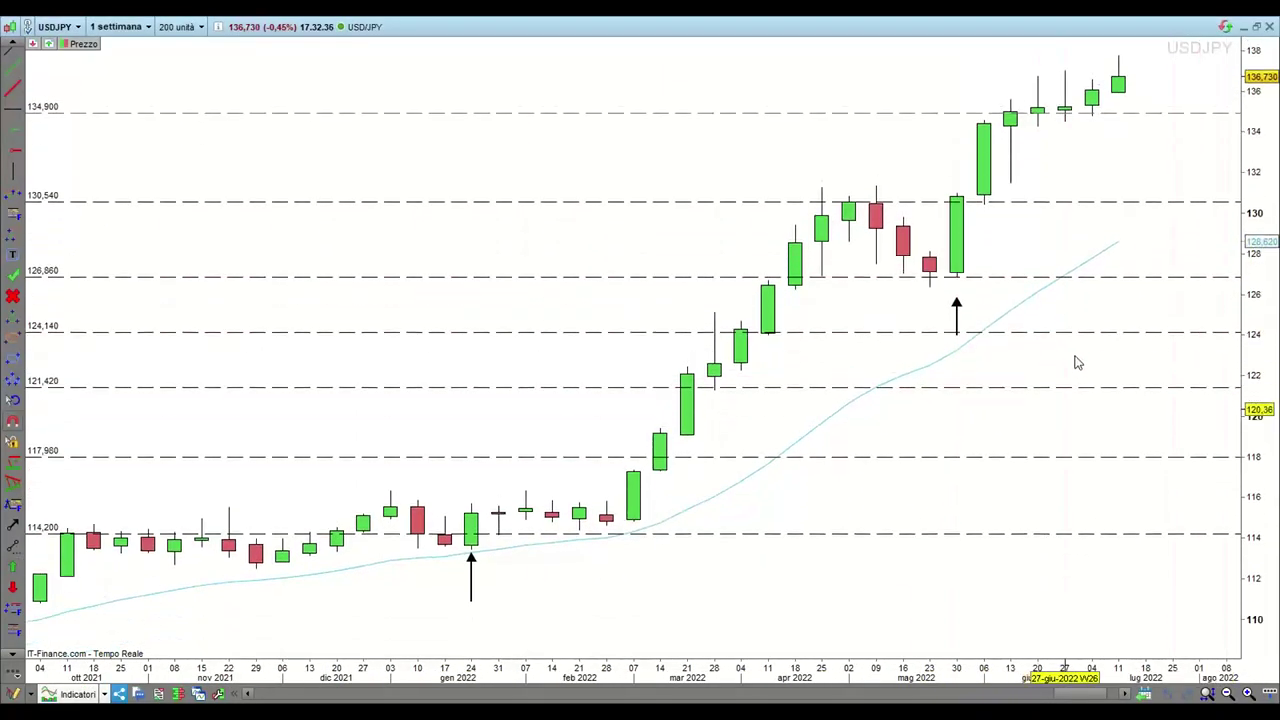
{"action": "scroll", "coordinate": [1100, 490], "scroll_direction": "up", "scroll_amount": 1}
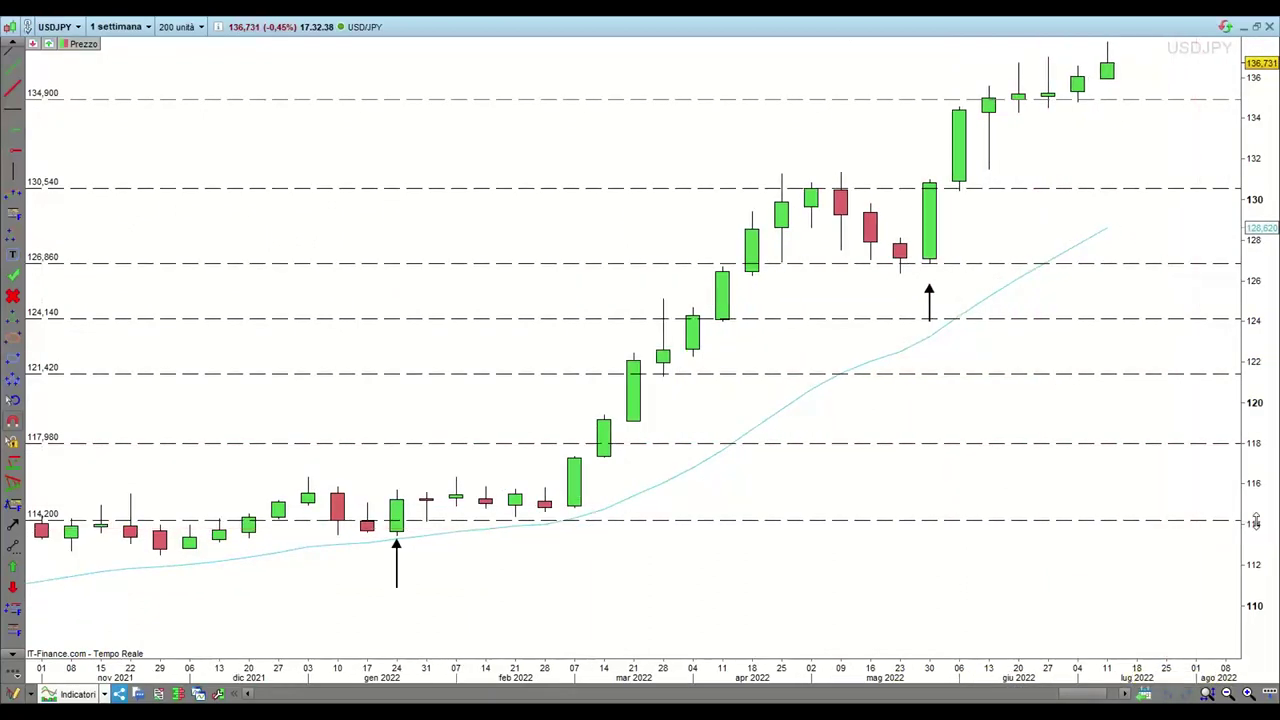
{"action": "left_click_drag", "start_coordinate": [1254, 520], "coordinate": [1252, 563]}
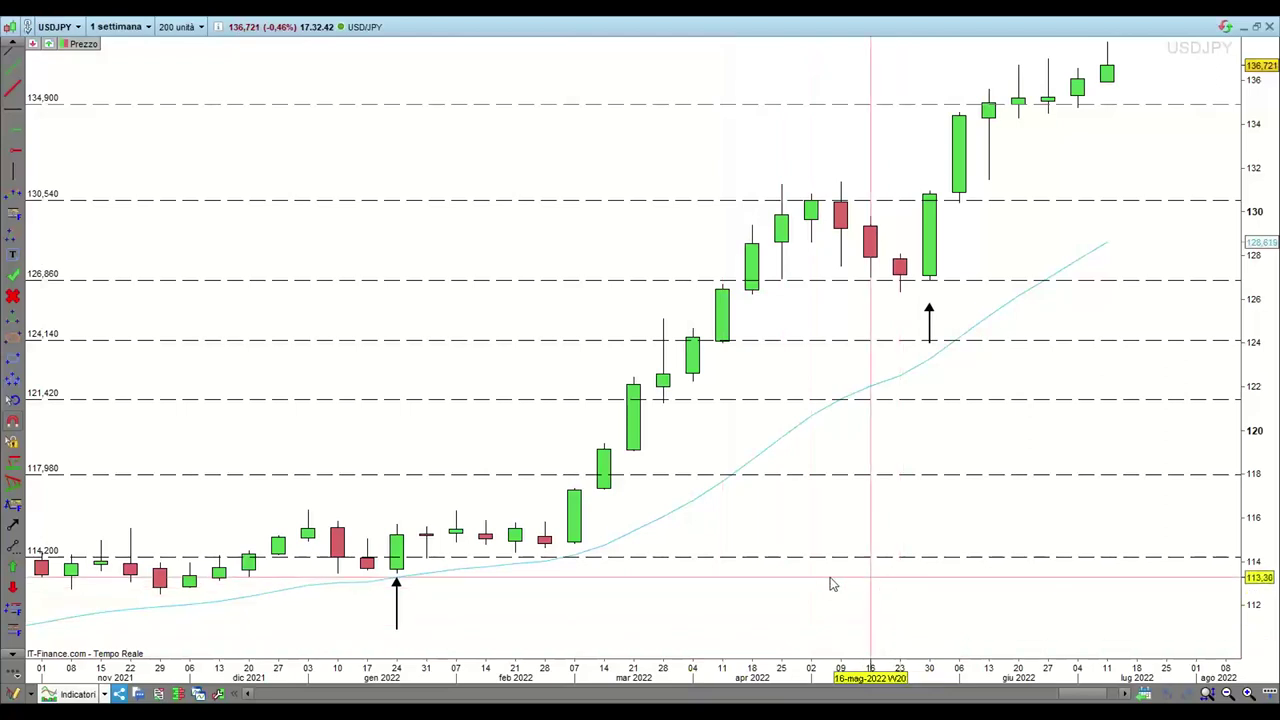
{"action": "left_click_drag", "start_coordinate": [737, 600], "coordinate": [689, 594]}
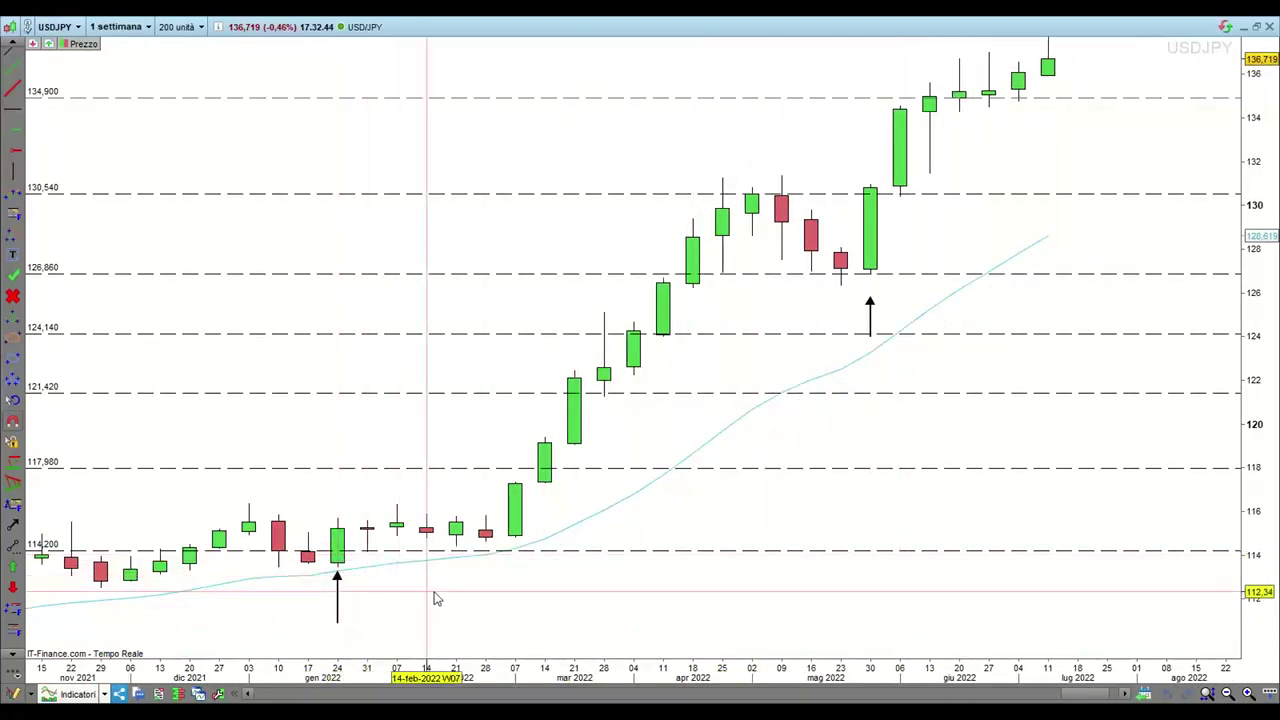
- Show the weekly MIB chart and bring the January 2022 signal arrow into the middle for examination
{"action": "left_click_drag", "start_coordinate": [1253, 165], "coordinate": [1256, 205]}
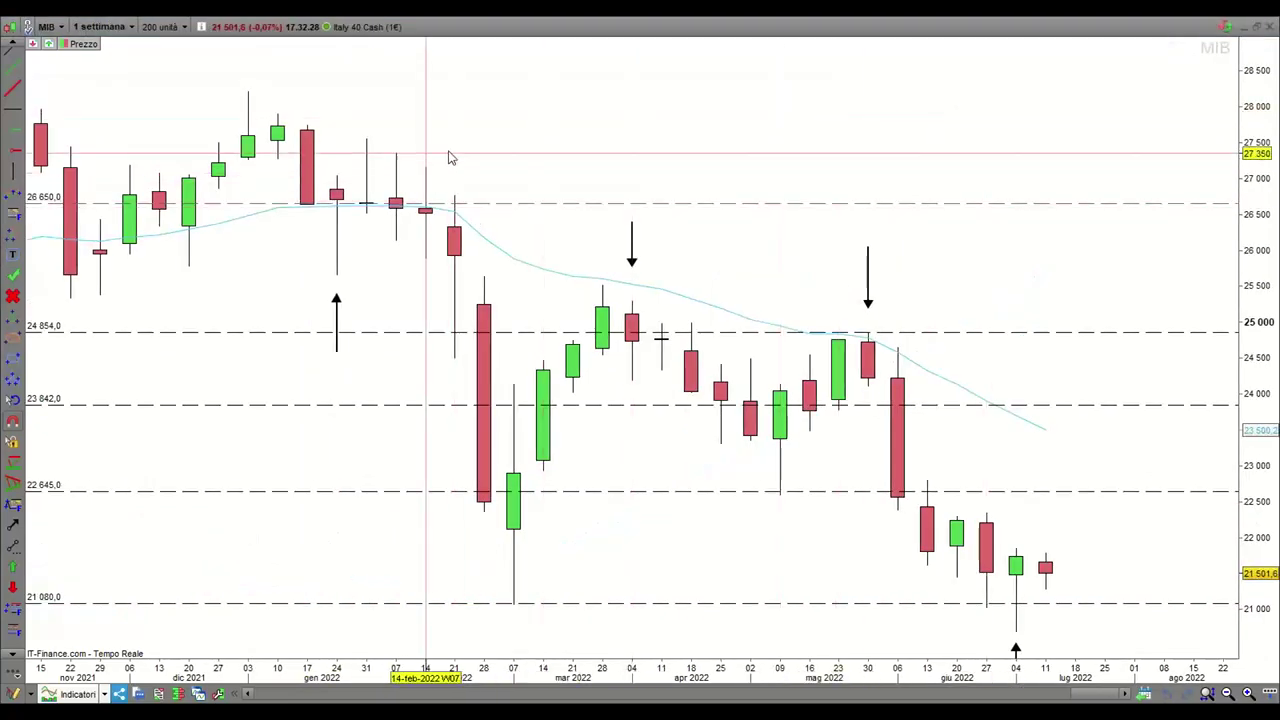
{"action": "left_click_drag", "start_coordinate": [449, 158], "coordinate": [728, 134]}
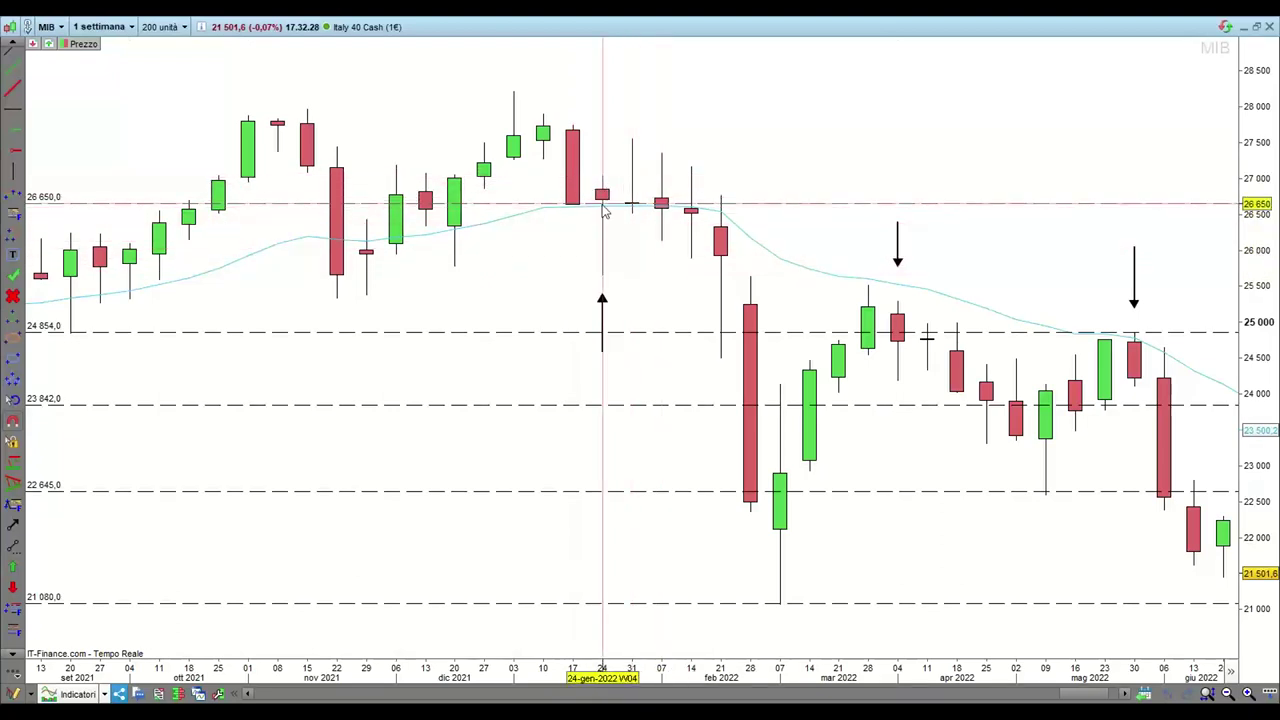
- Replace the weekly MIB chart with USDJPY and enlarge the stretch around the 24 January 2022 signal arrow
{"action": "left_click_drag", "start_coordinate": [920, 177], "coordinate": [797, 165]}
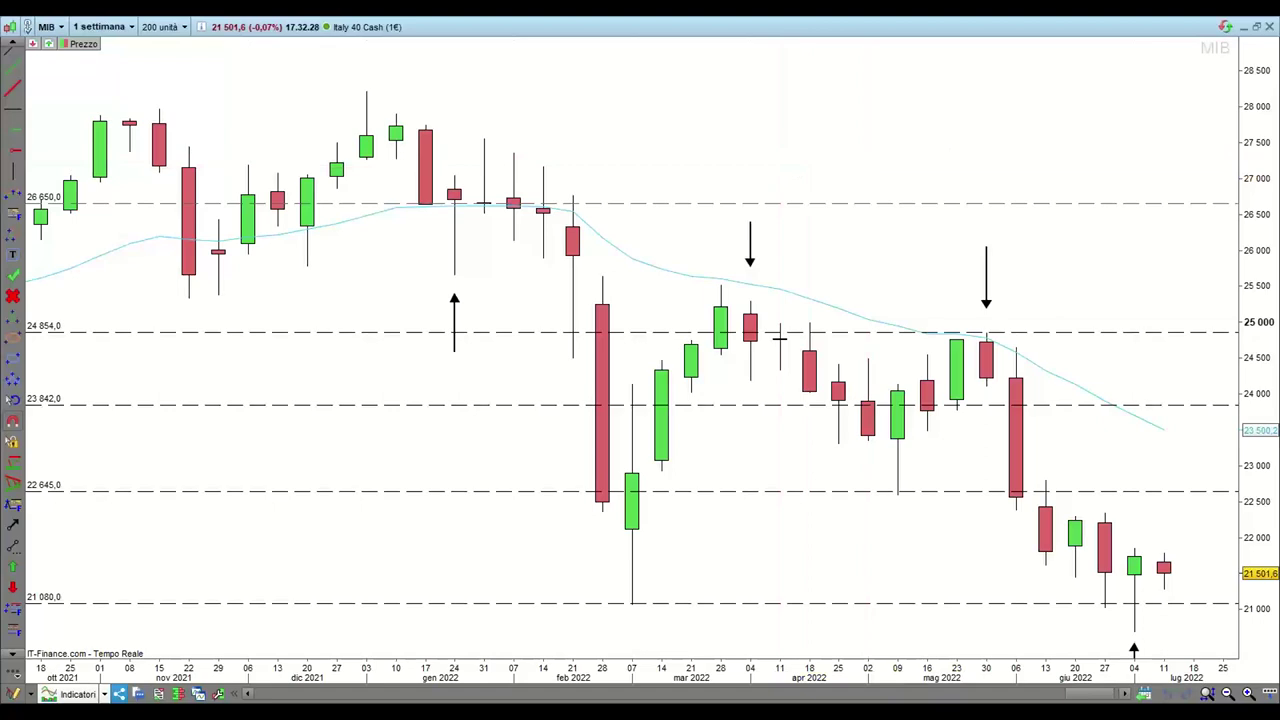
{"action": "key", "text": "Down"}
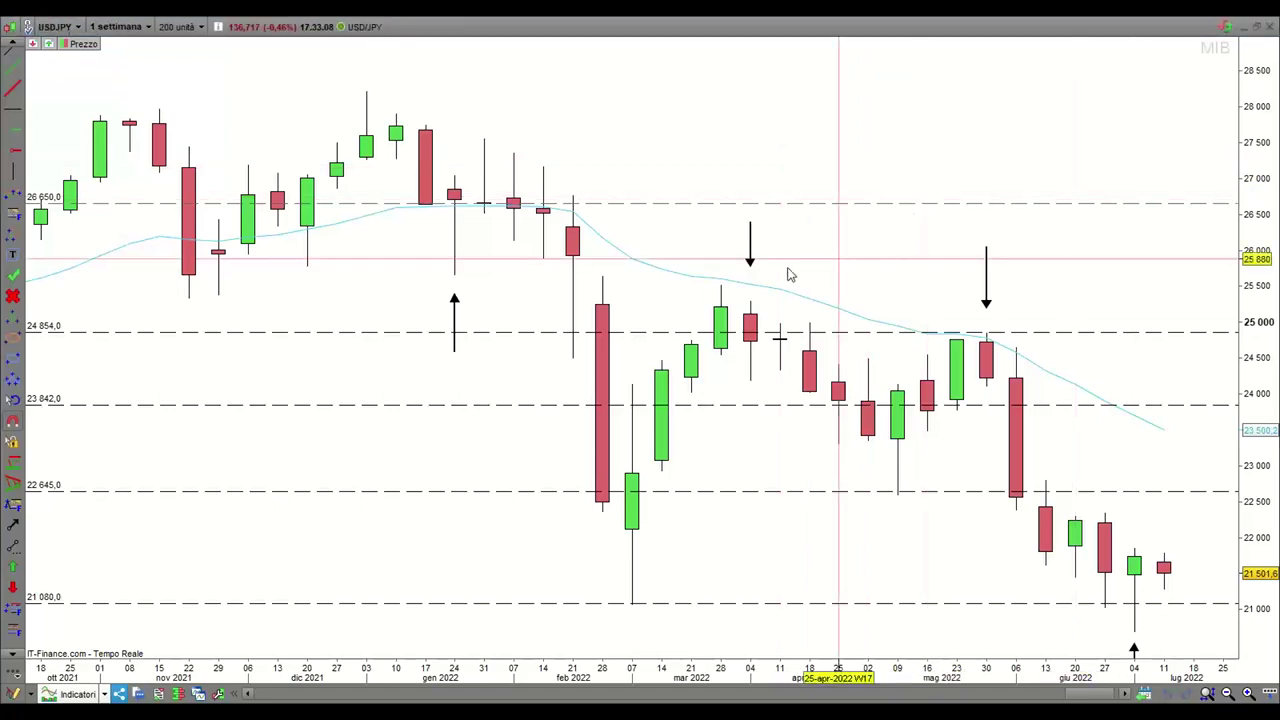
{"action": "scroll", "coordinate": [523, 434], "scroll_direction": "up", "scroll_amount": 2}
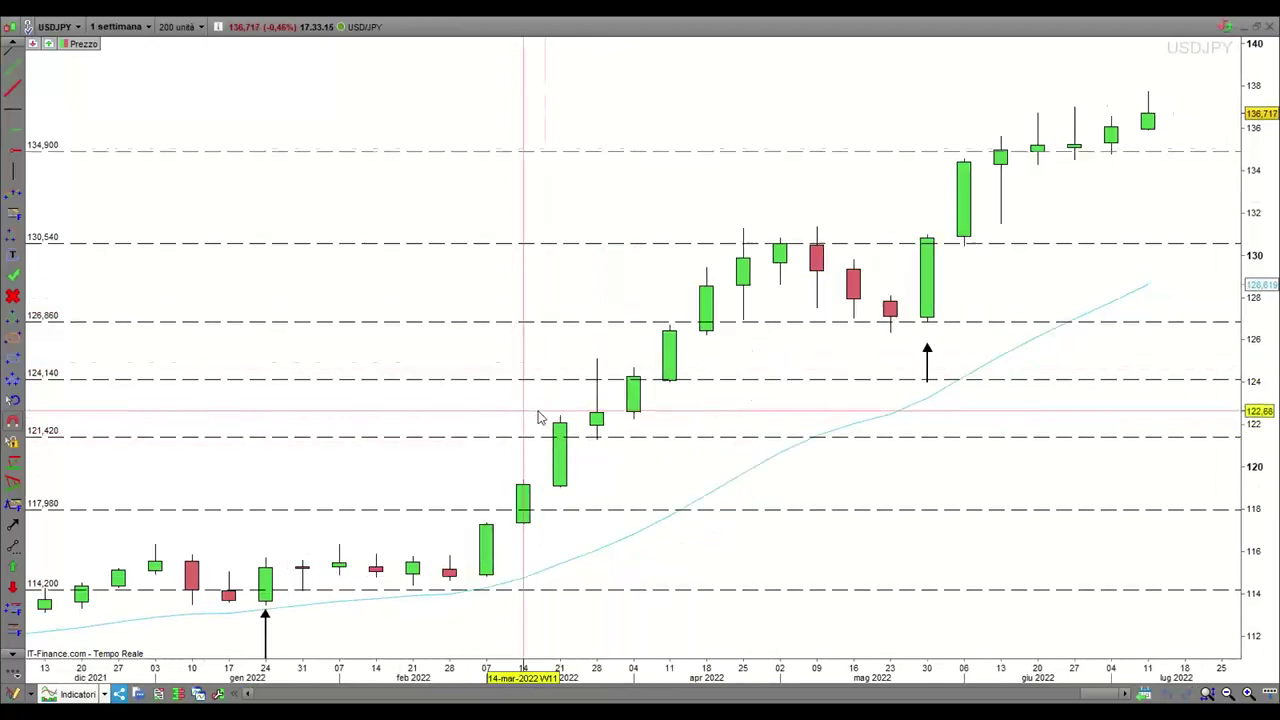
{"action": "left_click_drag", "start_coordinate": [414, 480], "coordinate": [874, 361]}
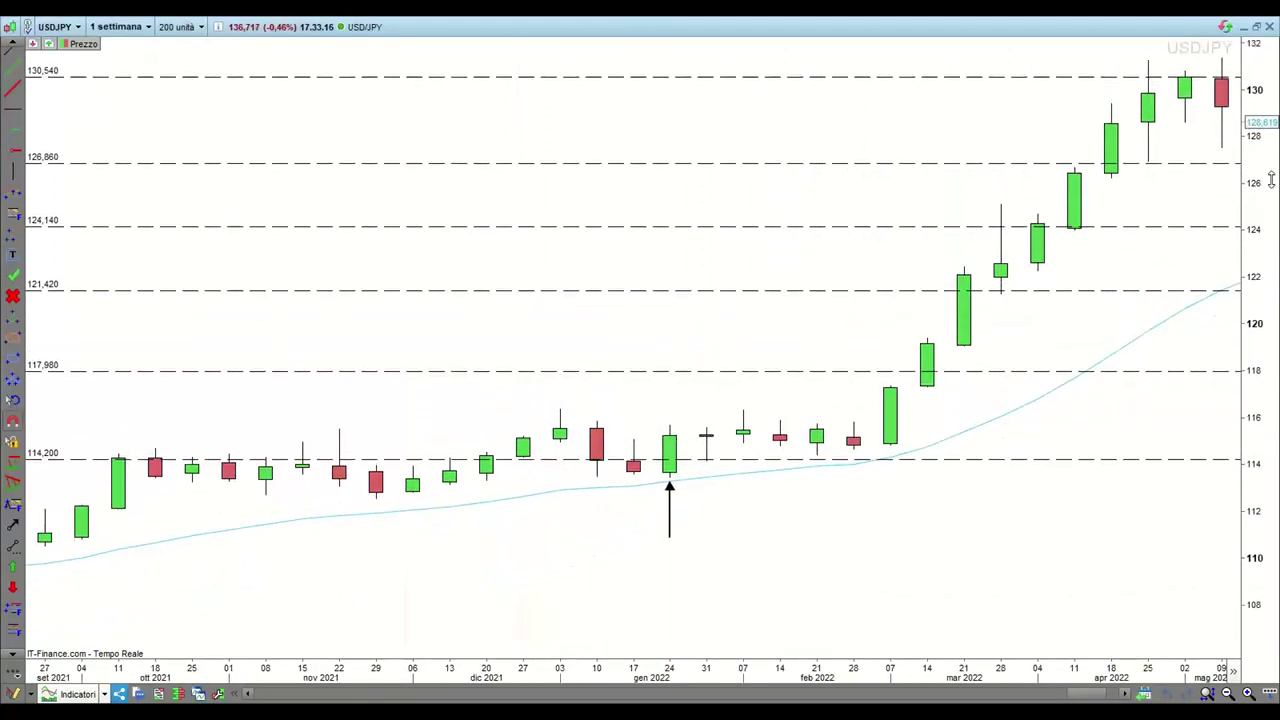
{"action": "key", "text": "Right"}
{"action": "key", "text": "Right"}
{"action": "key", "text": "Right"}
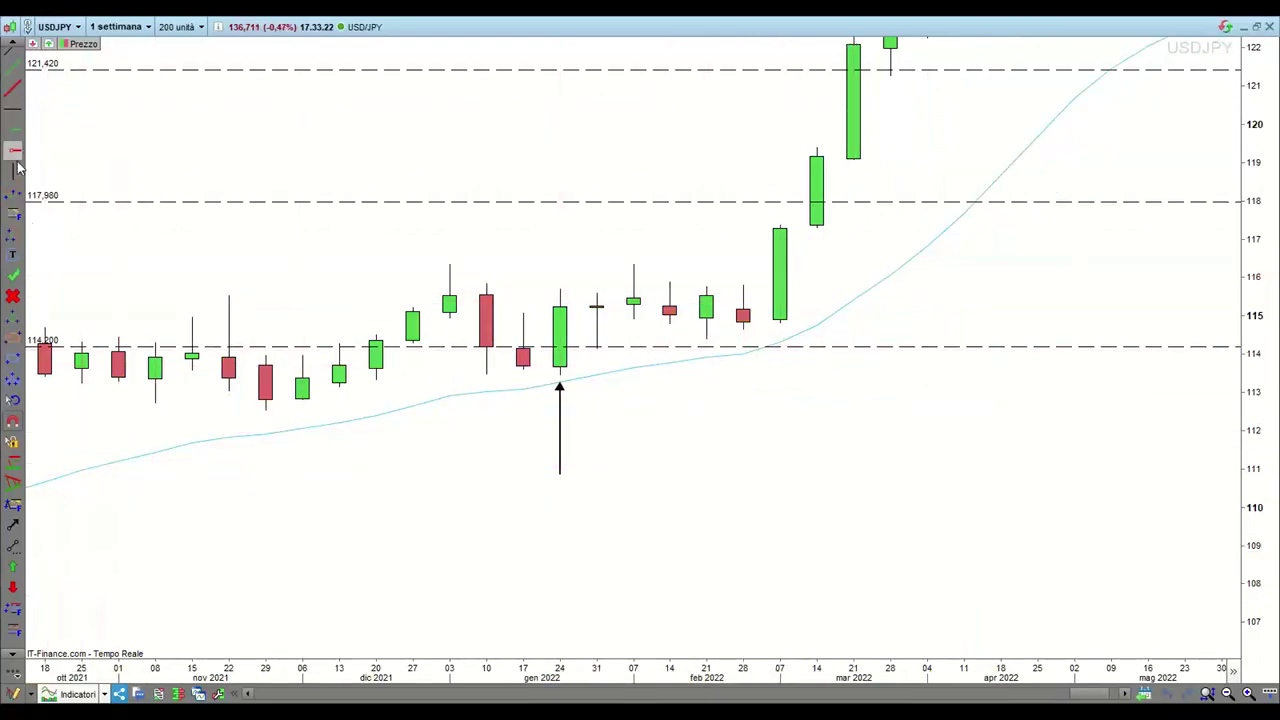
- Measure the stop distance from the high of the 24 January signal candle to just below its low on USDJPY
{"action": "left_click", "coordinate": [16, 654]}
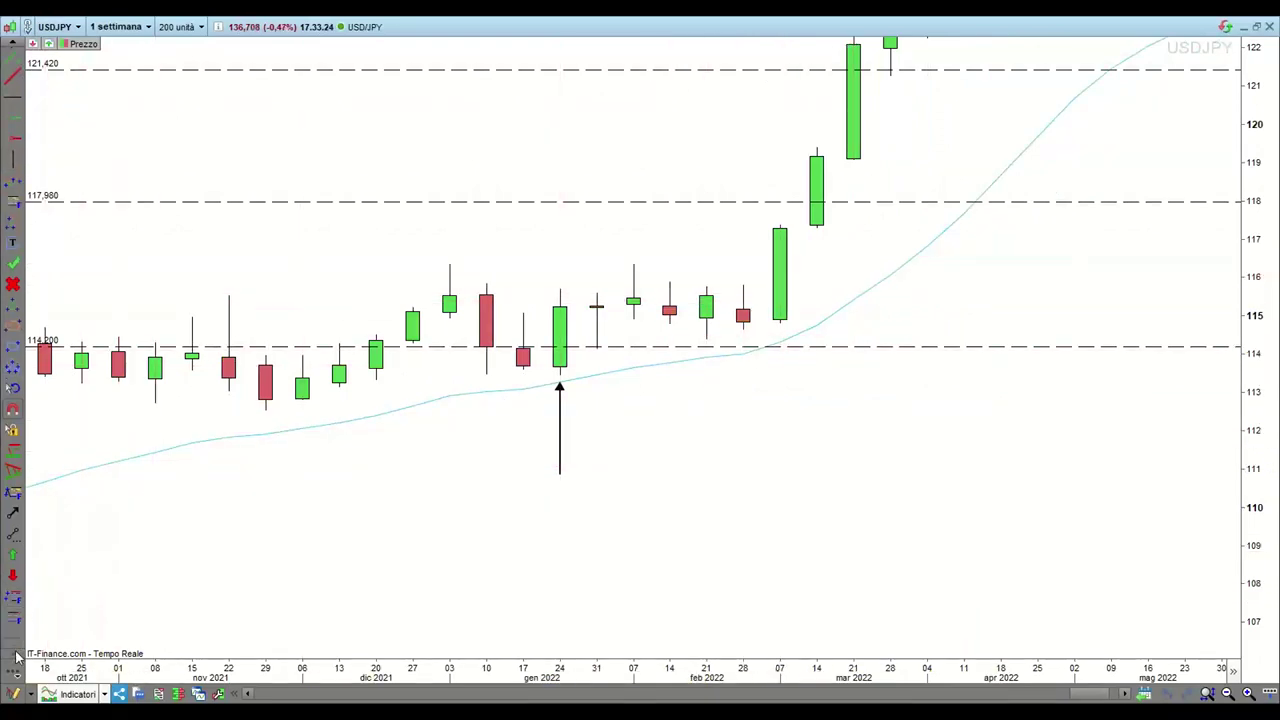
{"action": "scroll", "coordinate": [16, 252], "scroll_direction": "up", "scroll_amount": 5}
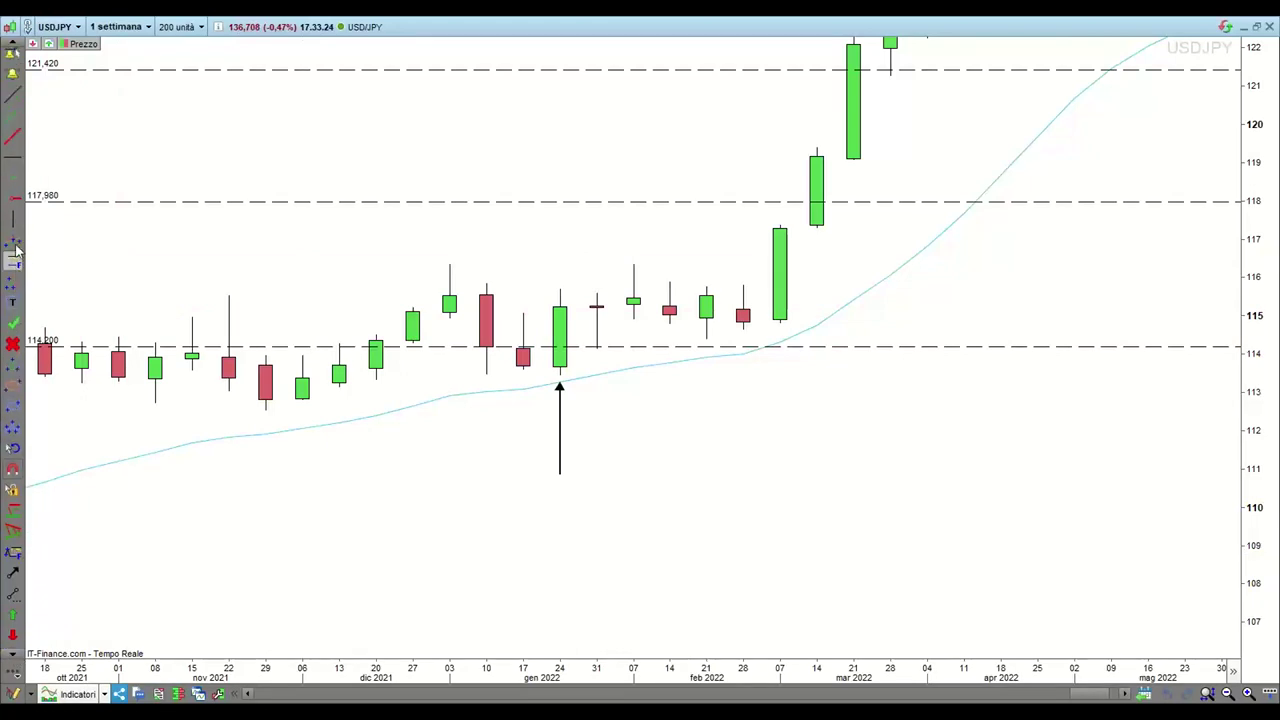
{"action": "scroll", "coordinate": [16, 252], "scroll_direction": "up", "scroll_amount": 3}
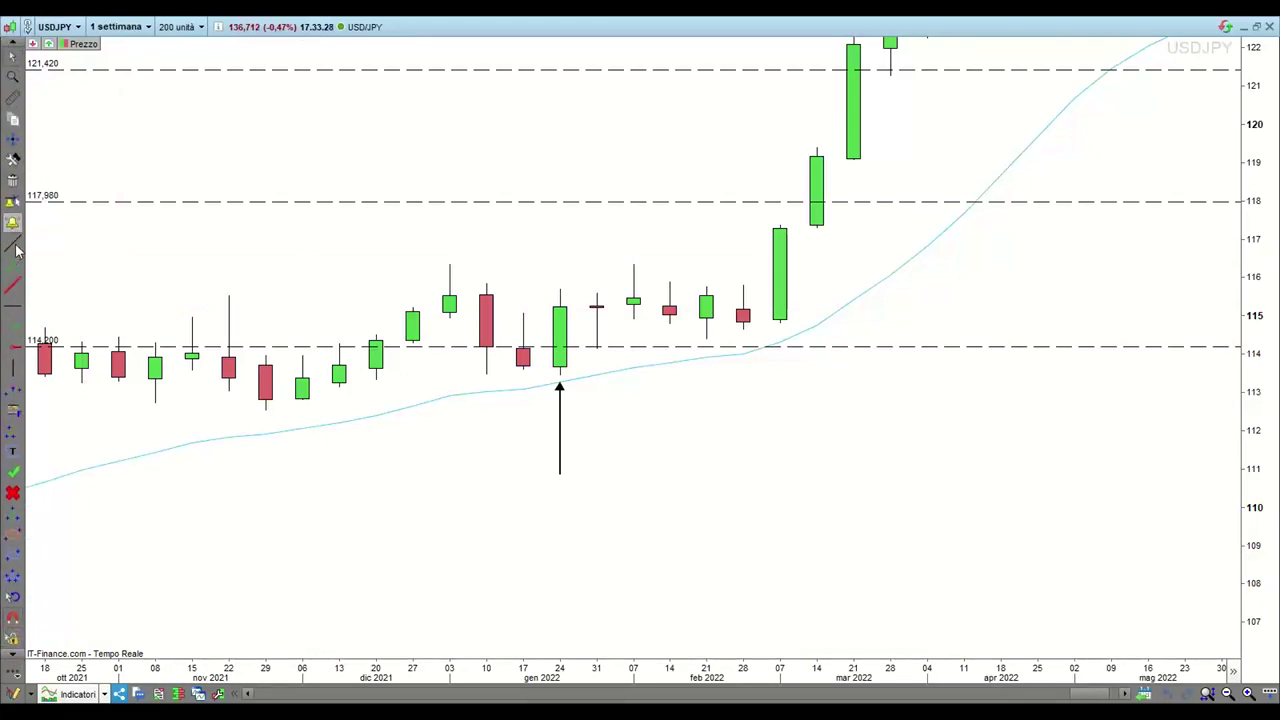
{"action": "left_click", "coordinate": [13, 88]}
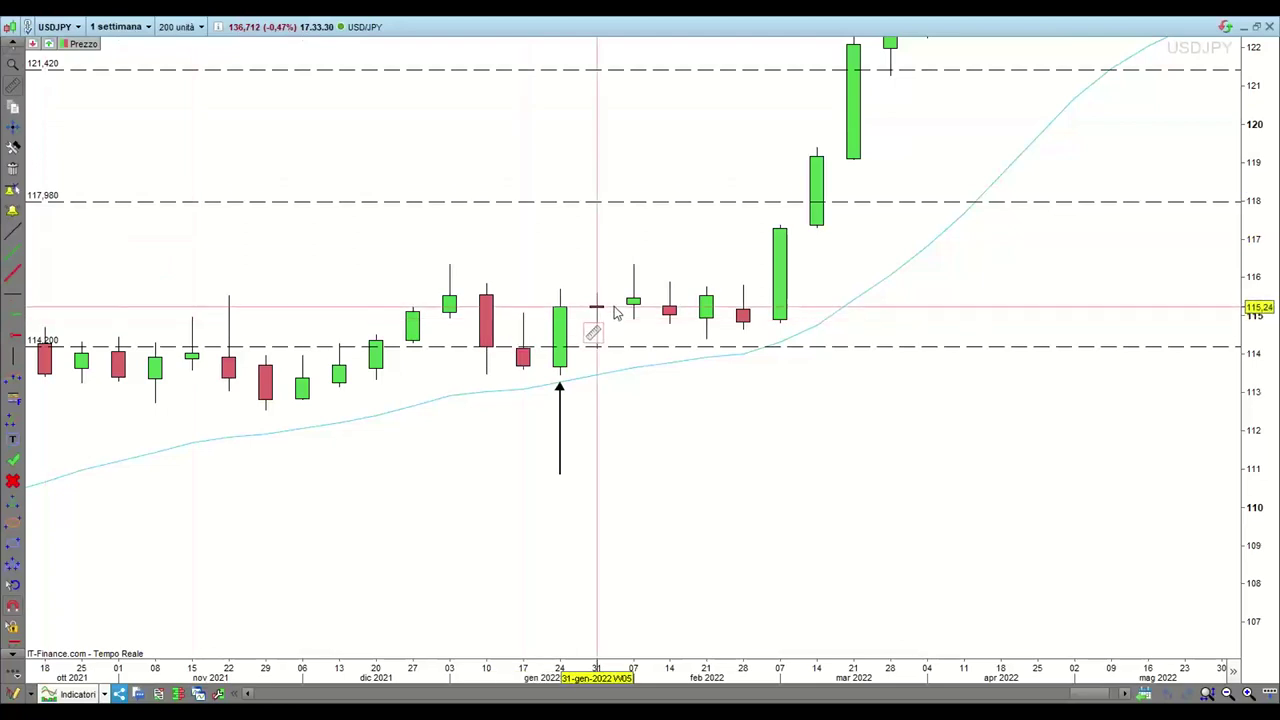
{"action": "left_click_drag", "start_coordinate": [560, 290], "coordinate": [790, 397]}
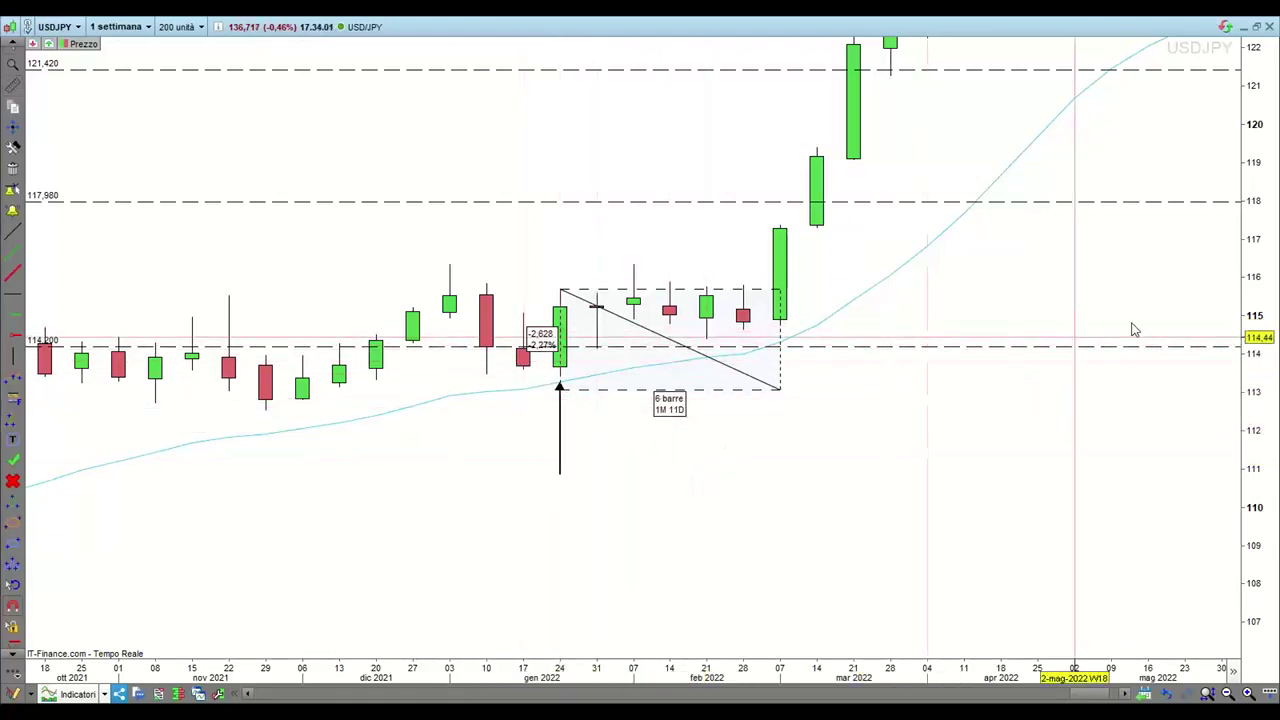
- Clear the Calculator from the chart and bring up the Giorno-4-MM workbook in Excel to consult the PROIEZIONI TRADING 10 sheet
{"action": "scroll", "coordinate": [1106, 357], "scroll_direction": "up", "scroll_amount": 2}
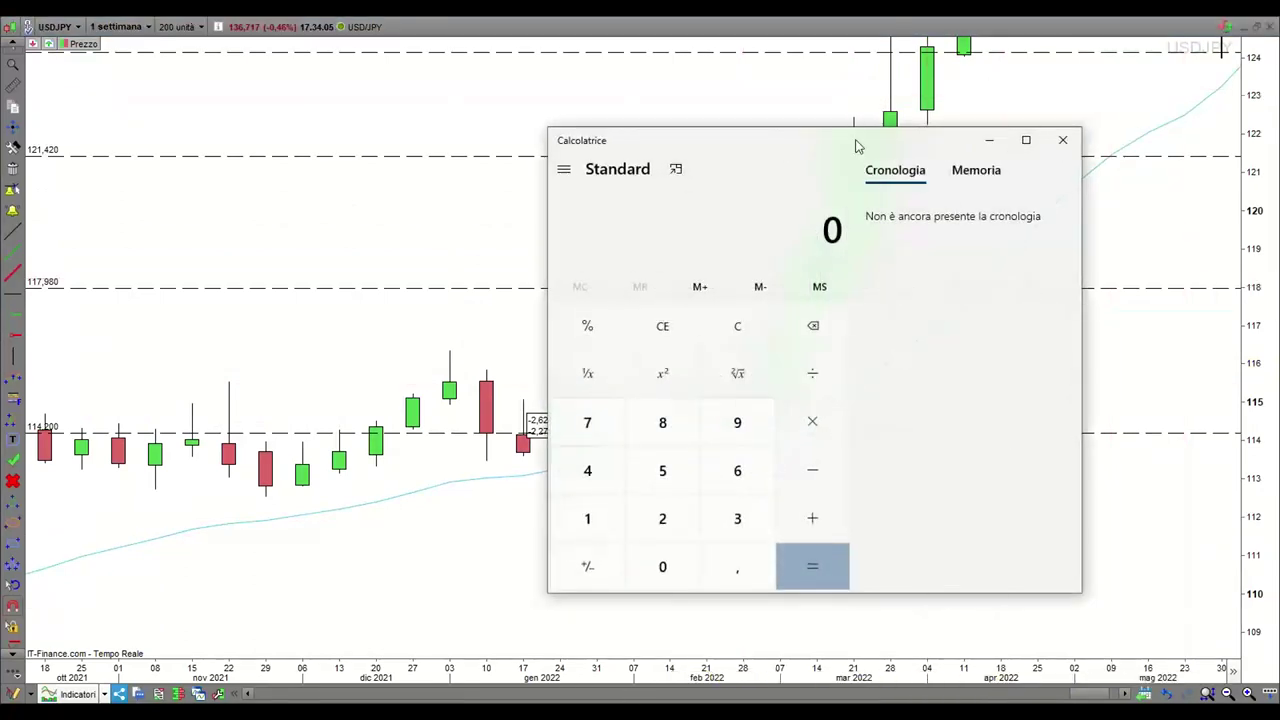
{"action": "left_click_drag", "start_coordinate": [851, 143], "coordinate": [131, 120]}
{"action": "left_click", "coordinate": [183, 461]}
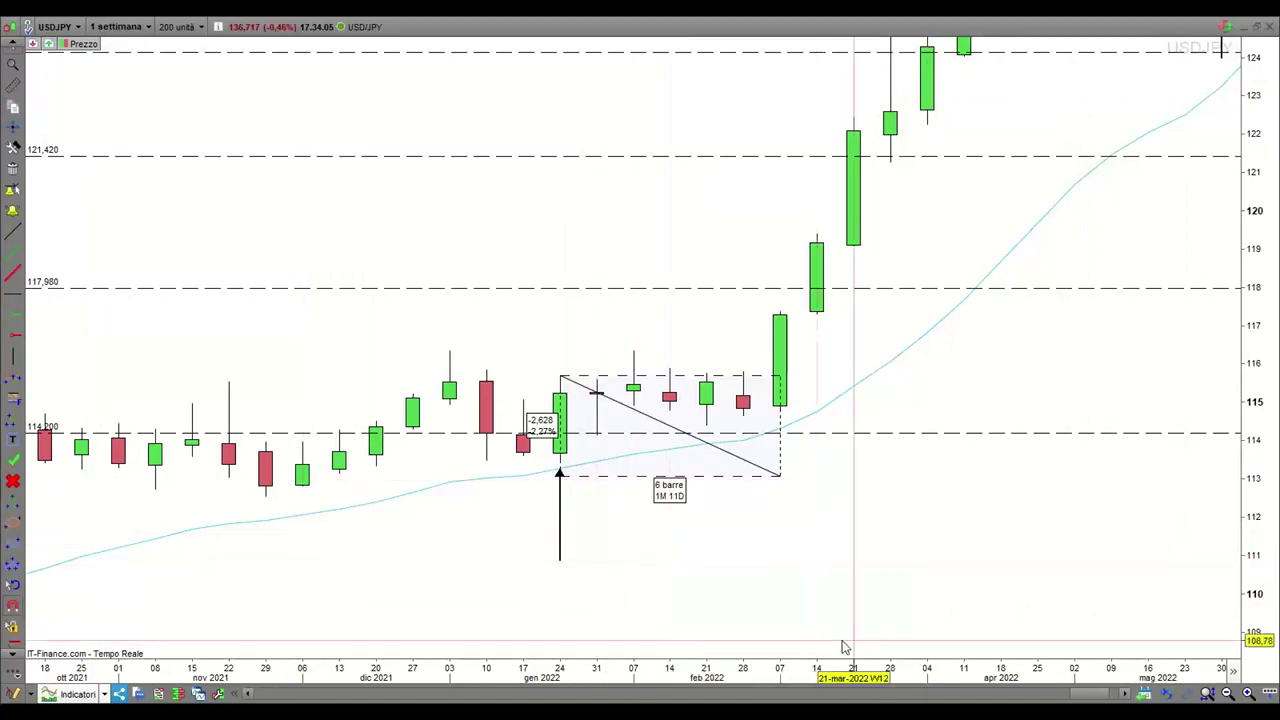
{"action": "mouse_move", "coordinate": [845, 712]}
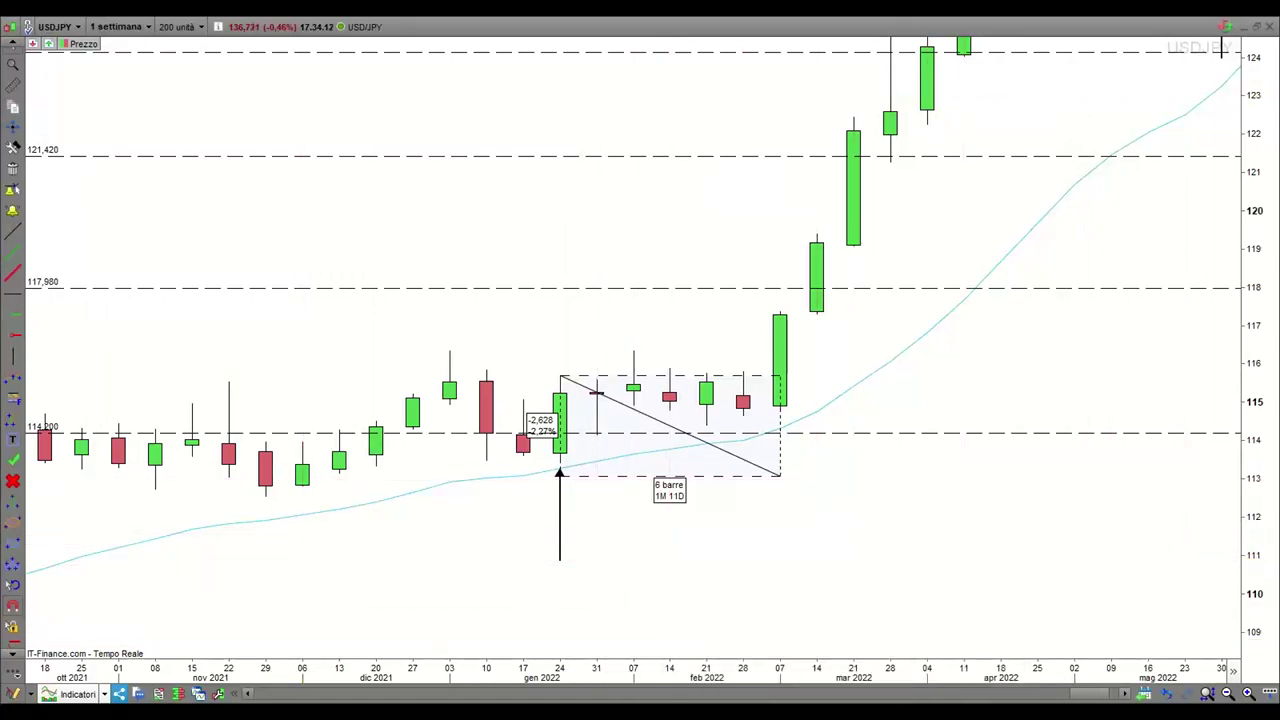
{"action": "key", "text": "alt+Tab"}
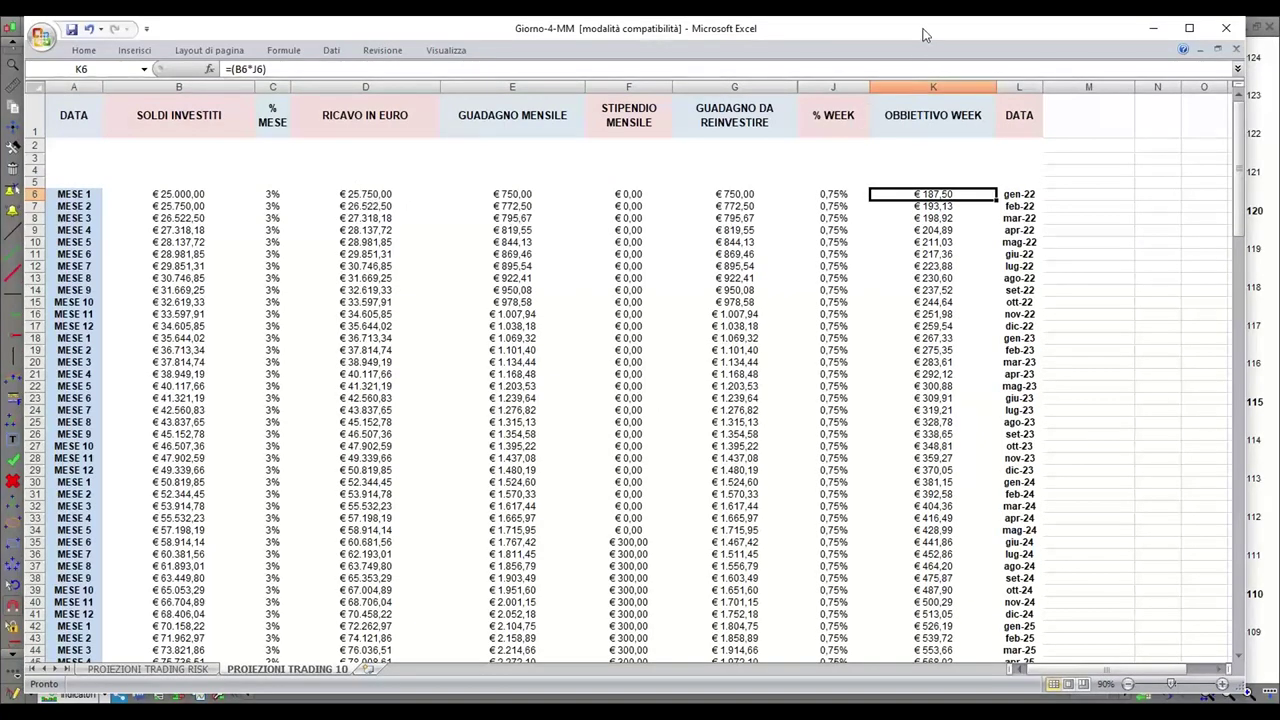
{"action": "mouse_move", "coordinate": [921, 31]}
{"action": "left_mouse_down"}
{"action": "mouse_move", "coordinate": [957, 35]}
{"action": "mouse_move", "coordinate": [940, 40]}
{"action": "left_mouse_up"}
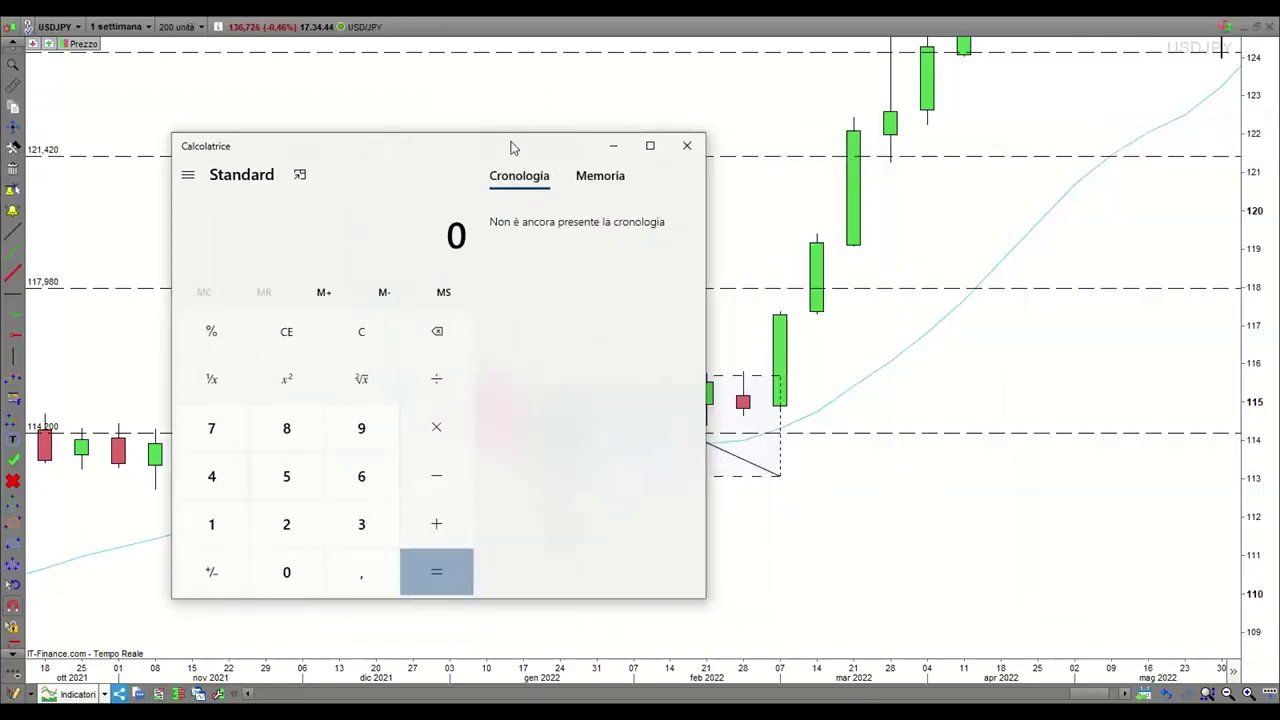
- Return to the USDJPY chart, place the Calculator beside the measured range, and divide 375 by 262
{"action": "left_click_drag", "start_coordinate": [510, 148], "coordinate": [938, 148]}
{"action": "left_click", "coordinate": [1115, 146]}
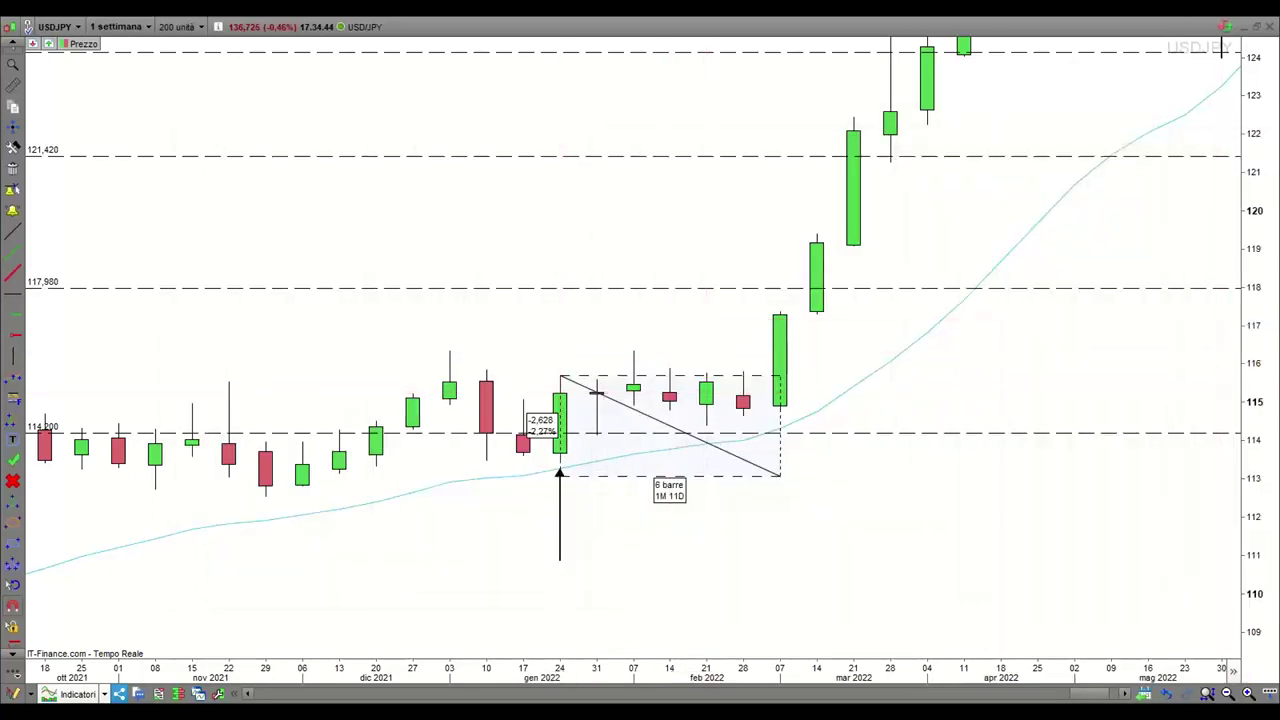
{"action": "left_click_drag", "start_coordinate": [429, 171], "coordinate": [930, 124]}
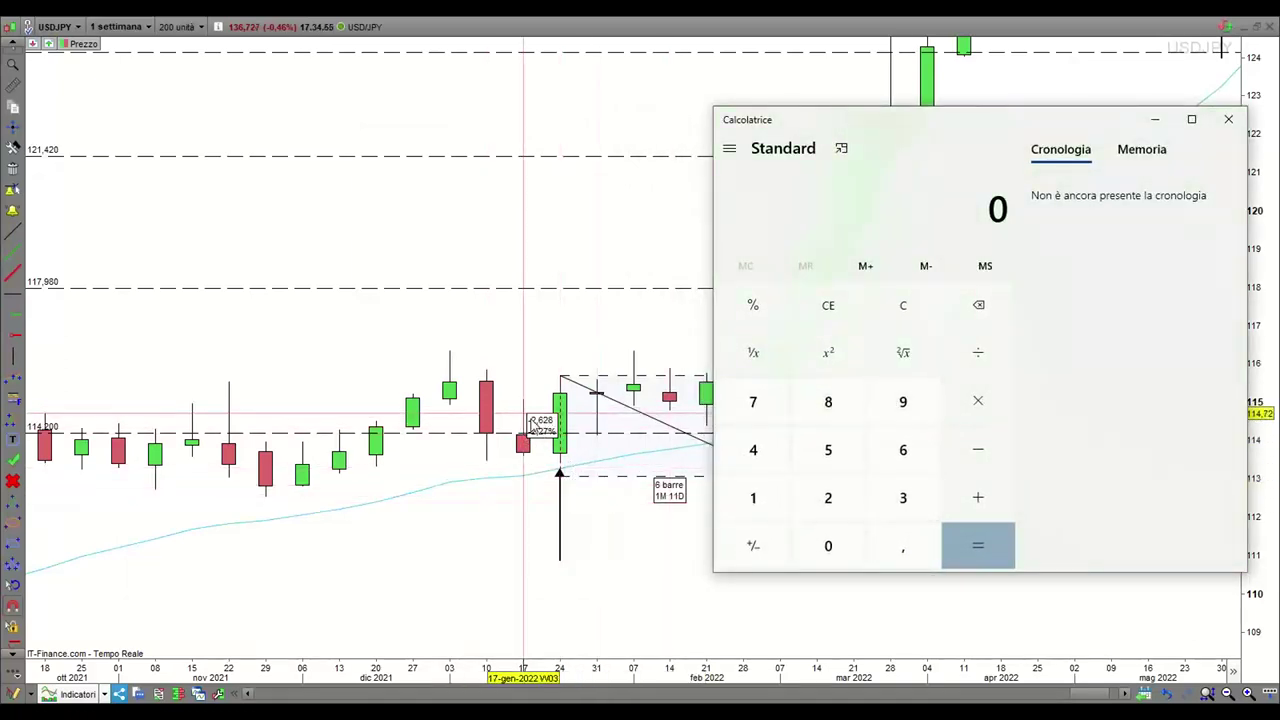
{"action": "left_click", "coordinate": [903, 497]}
{"action": "left_click", "coordinate": [753, 401]}
{"action": "left_click", "coordinate": [828, 449]}
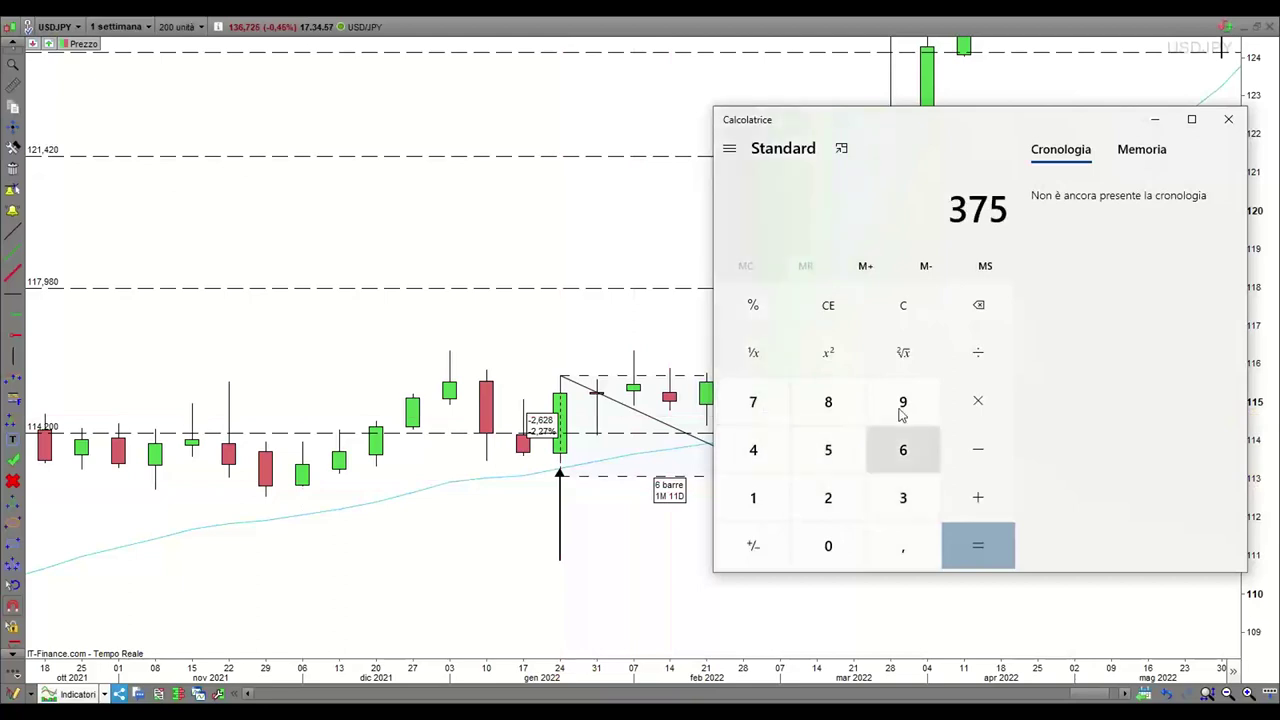
{"action": "left_click", "coordinate": [970, 345]}
{"action": "left_click", "coordinate": [828, 494]}
{"action": "left_click", "coordinate": [903, 455]}
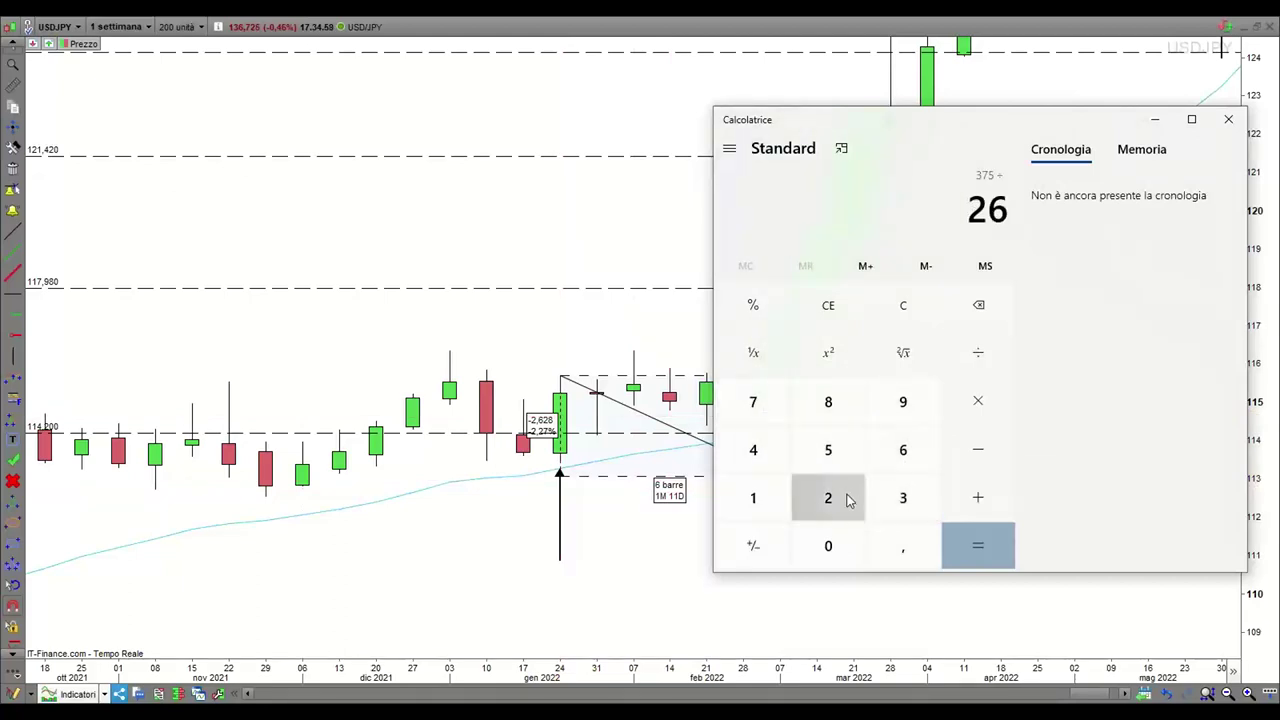
{"action": "left_click", "coordinate": [847, 500]}
{"action": "left_click", "coordinate": [966, 540]}
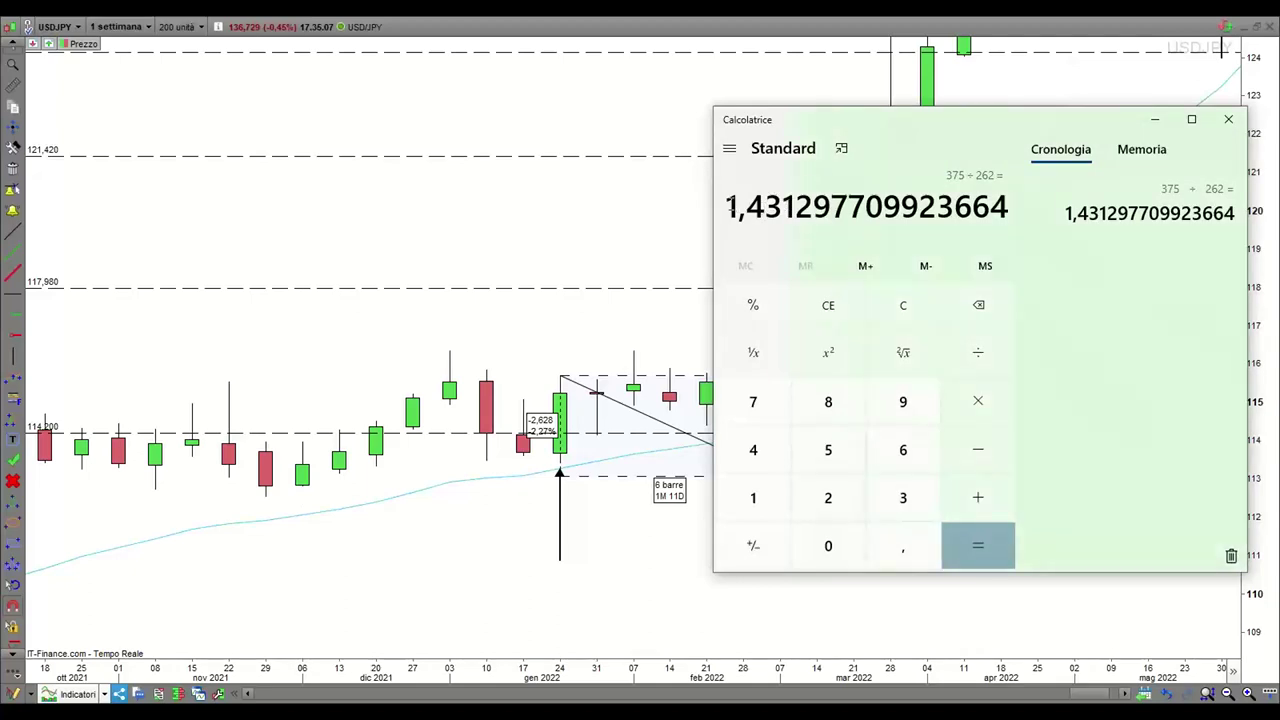
- Highlight the 1,43 portion of the Calculator result to show the position size
{"action": "left_click_drag", "start_coordinate": [728, 205], "coordinate": [782, 207]}
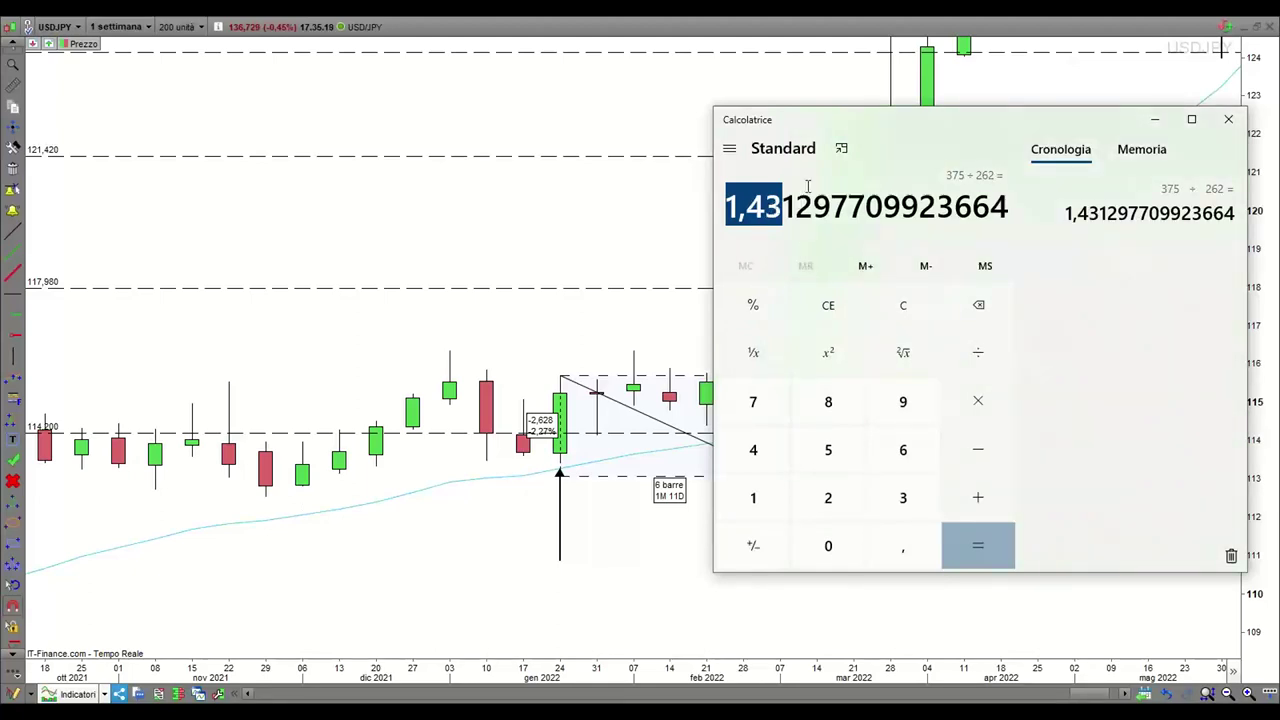
{"action": "left_click", "coordinate": [765, 210]}
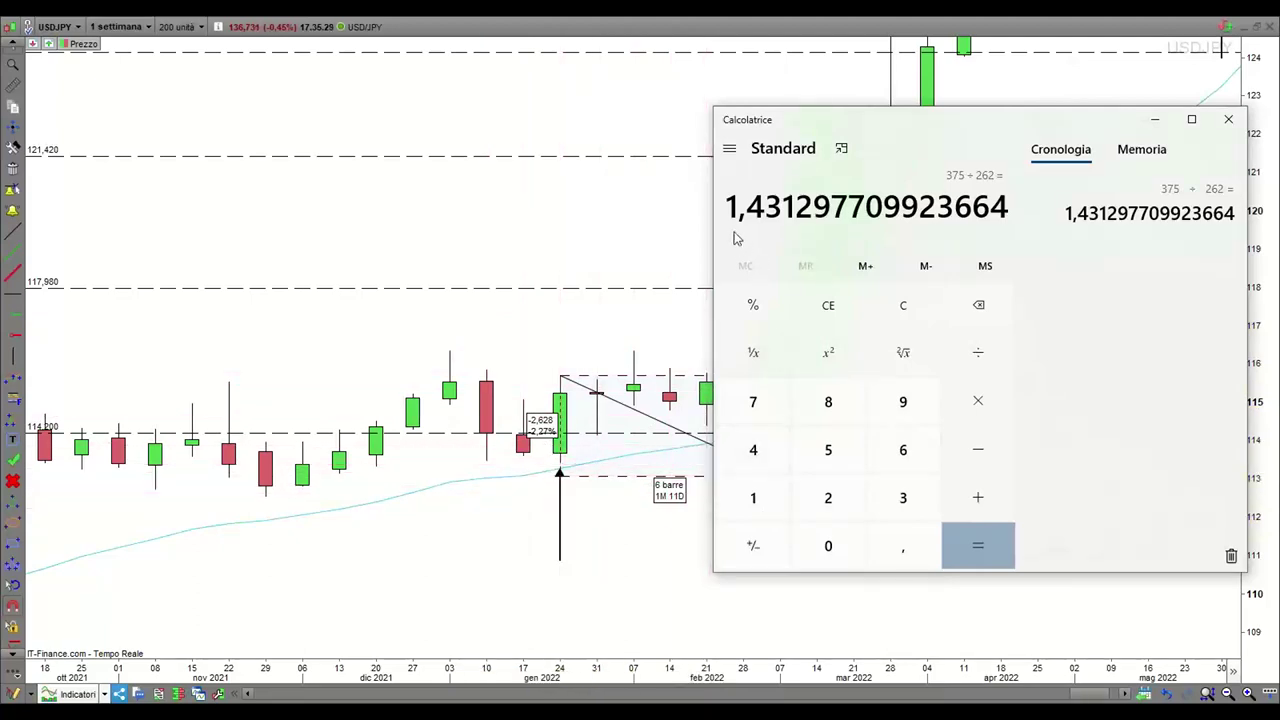
{"action": "left_click_drag", "start_coordinate": [728, 208], "coordinate": [779, 207]}
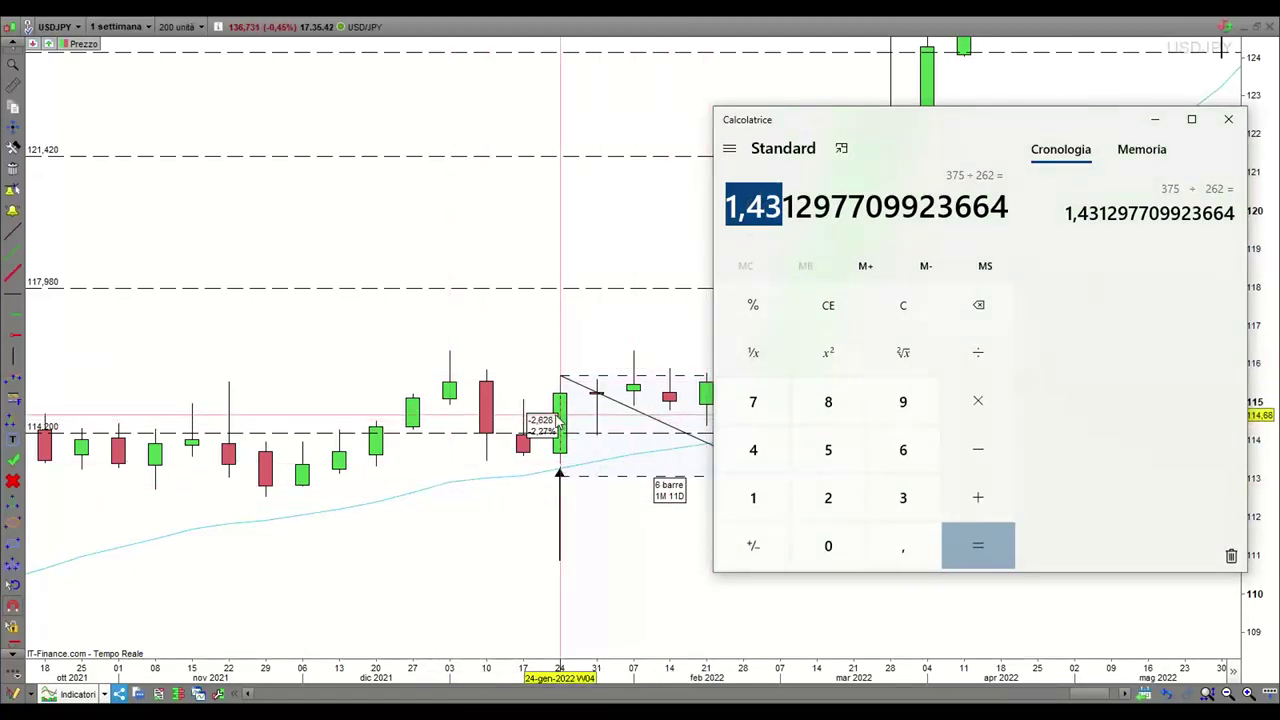
- Multiply the position-size result by 262 to check the amount risked
{"action": "left_click", "coordinate": [970, 410]}
{"action": "left_click", "coordinate": [838, 497]}
{"action": "type", "text": "6"}
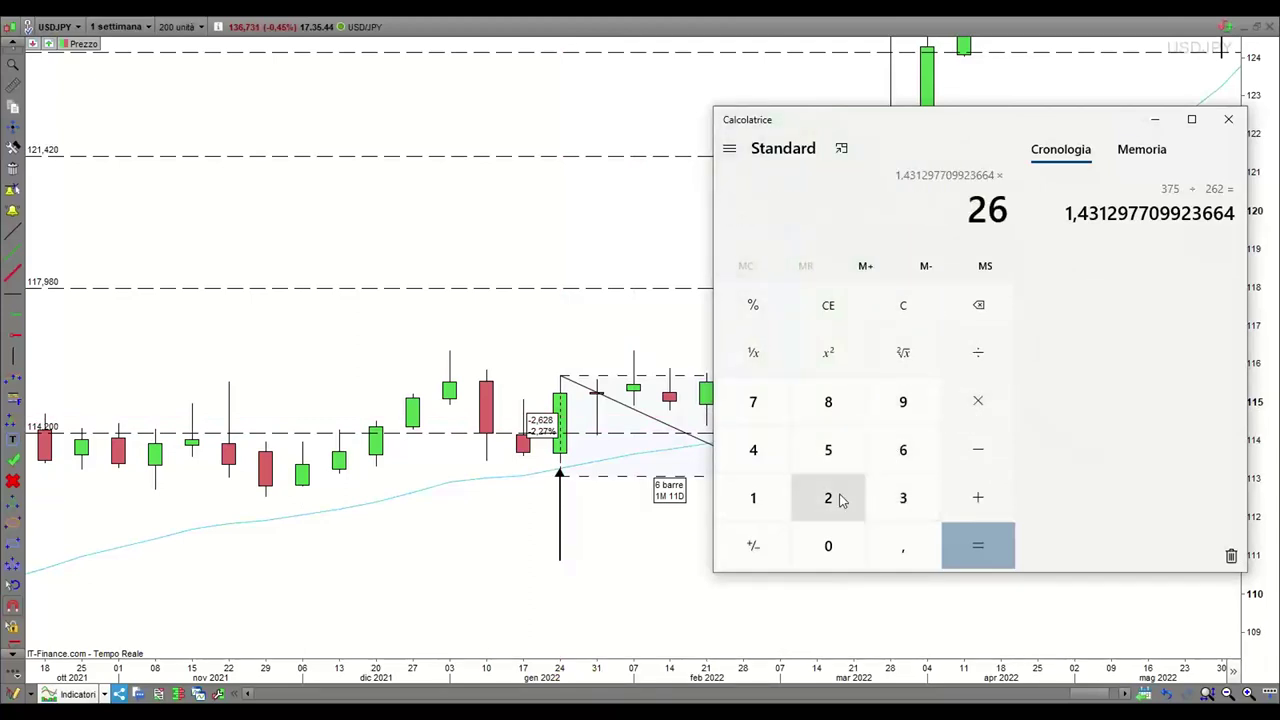
{"action": "left_click", "coordinate": [840, 500]}
{"action": "left_click", "coordinate": [965, 530]}
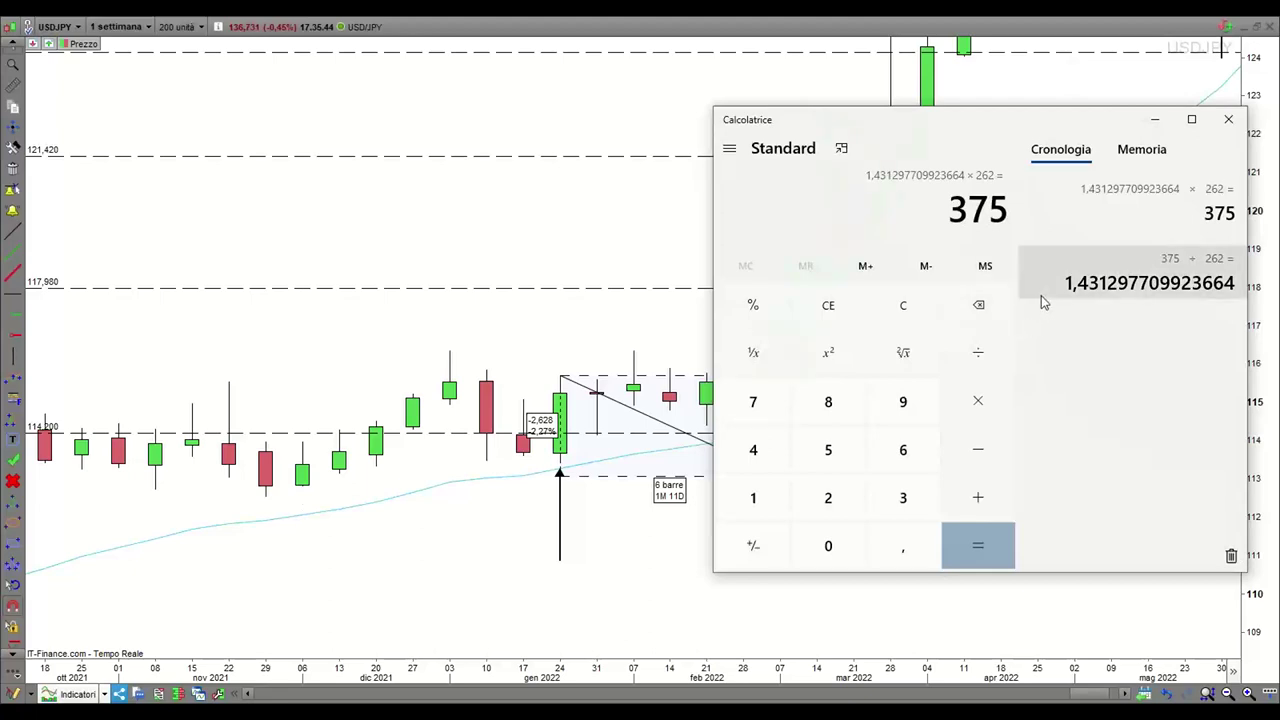
- Clear the Calculator from the chart and delete the range measurement drawn from the January signal candle
{"action": "left_click_drag", "start_coordinate": [1041, 119], "coordinate": [1279, 240]}
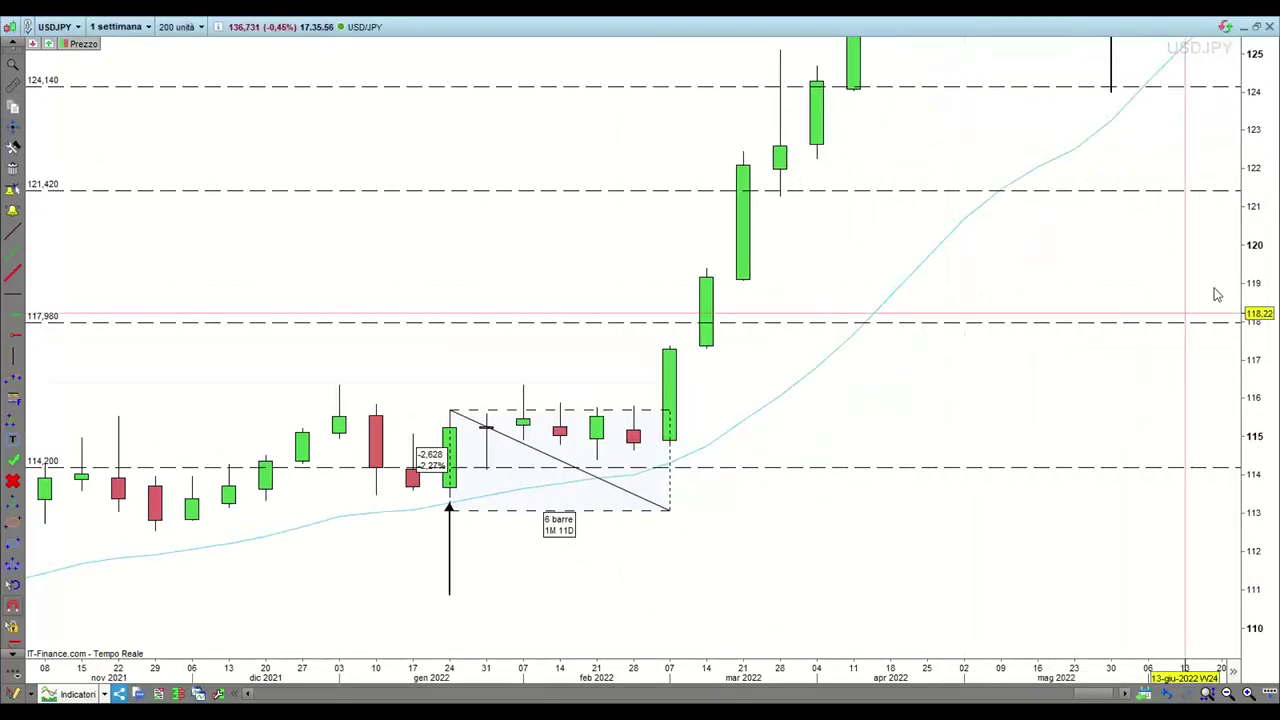
{"action": "left_click_drag", "start_coordinate": [1257, 180], "coordinate": [1247, 316]}
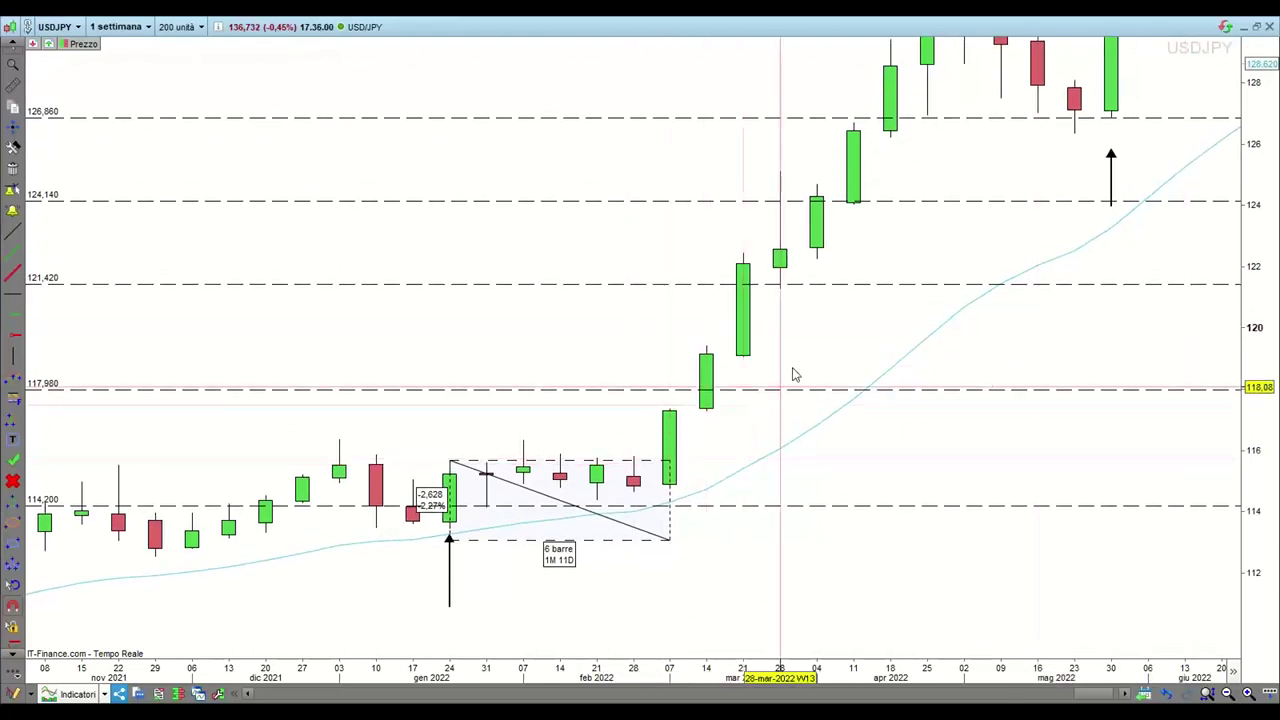
{"action": "left_click", "coordinate": [613, 464]}
{"action": "key", "text": "Delete"}
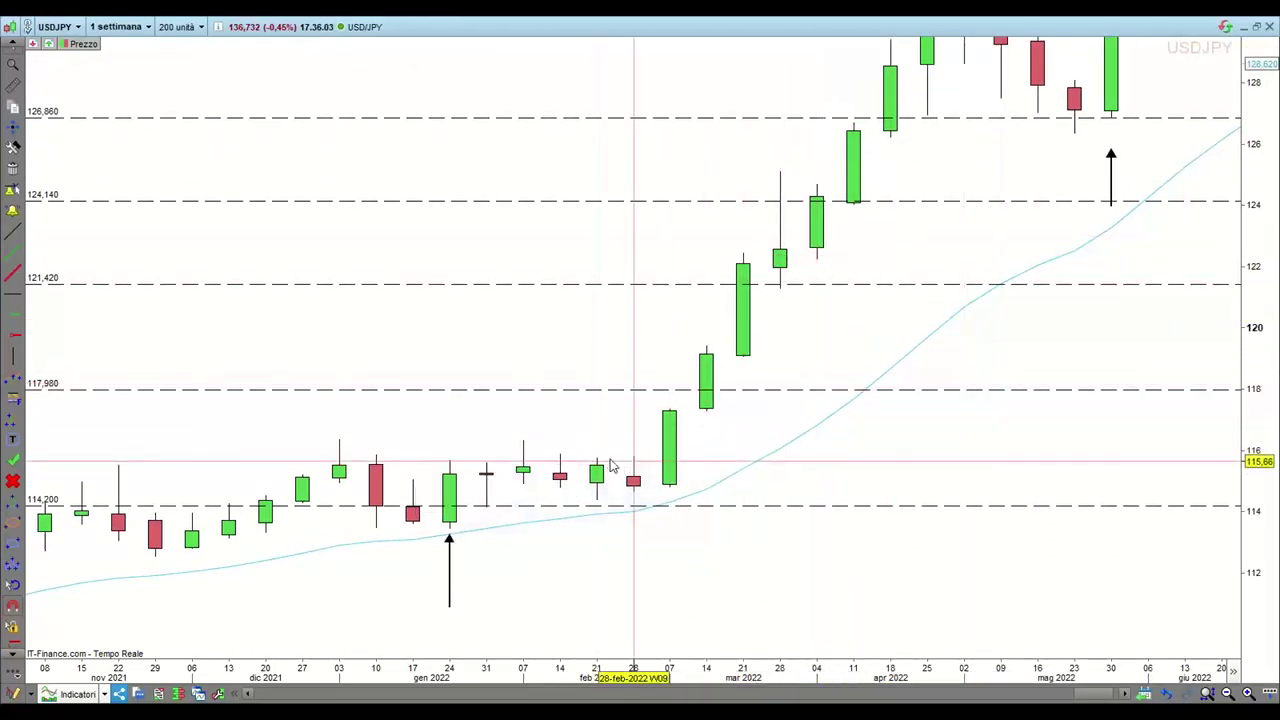
- Move the January 2022 signal arrow slightly lower beneath its candle on the USDJPY chart
{"action": "left_click_drag", "start_coordinate": [614, 430], "coordinate": [668, 404]}
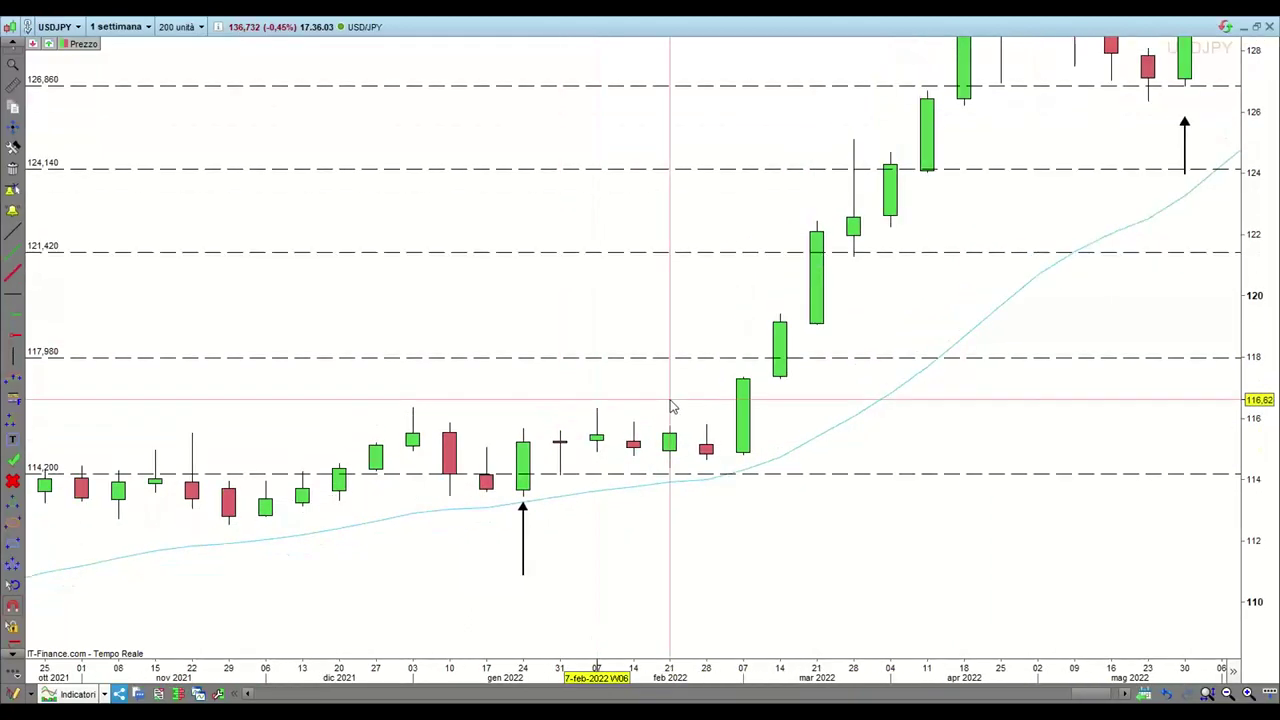
{"action": "left_click", "coordinate": [523, 551]}
{"action": "left_click_drag", "start_coordinate": [523, 551], "coordinate": [523, 571]}
{"action": "left_click_drag", "start_coordinate": [621, 556], "coordinate": [623, 583]}
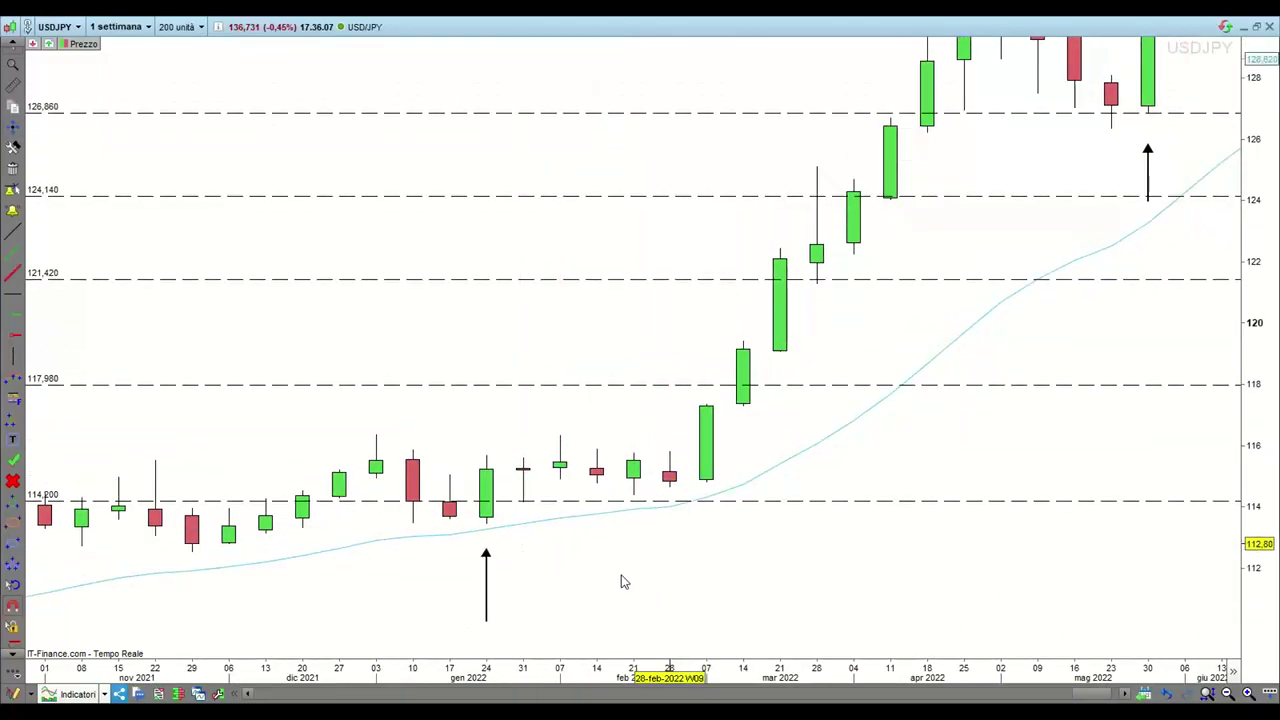
- Draw percentage projection levels on the 24 January signal candle, with 0% at its low, 100% at its high and extensions up to 550%
{"action": "scroll", "coordinate": [800, 358], "scroll_direction": "down", "scroll_amount": 1}
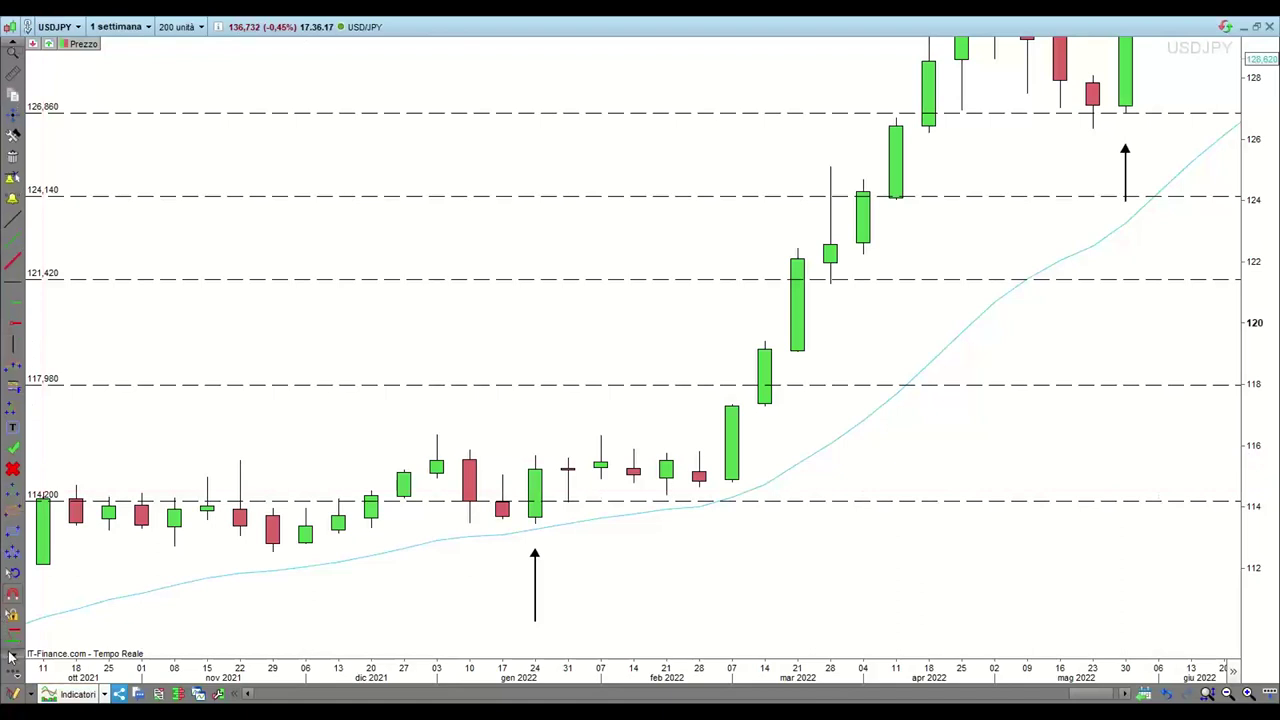
{"action": "left_click", "coordinate": [10, 657]}
{"action": "left_click", "coordinate": [10, 657]}
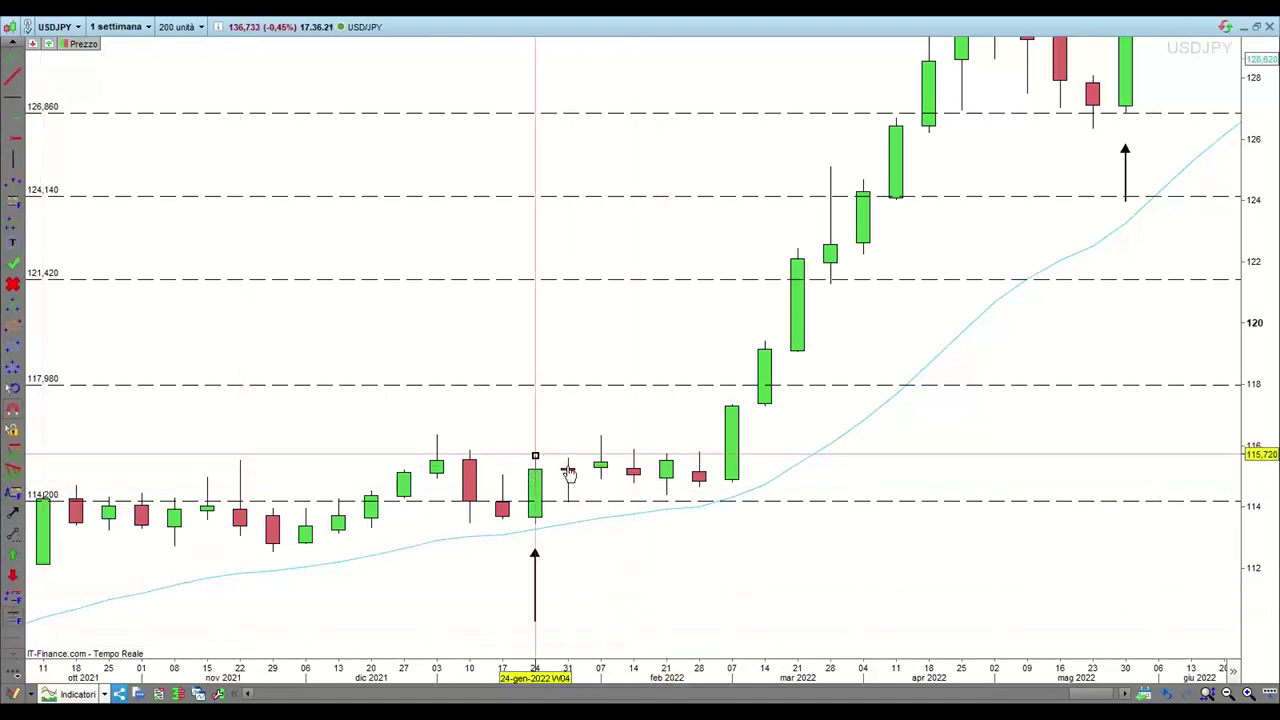
{"action": "mouse_move", "coordinate": [567, 473]}
{"action": "left_mouse_down"}
{"action": "mouse_move", "coordinate": [903, 546]}
{"action": "mouse_move", "coordinate": [912, 532]}
{"action": "left_mouse_up"}
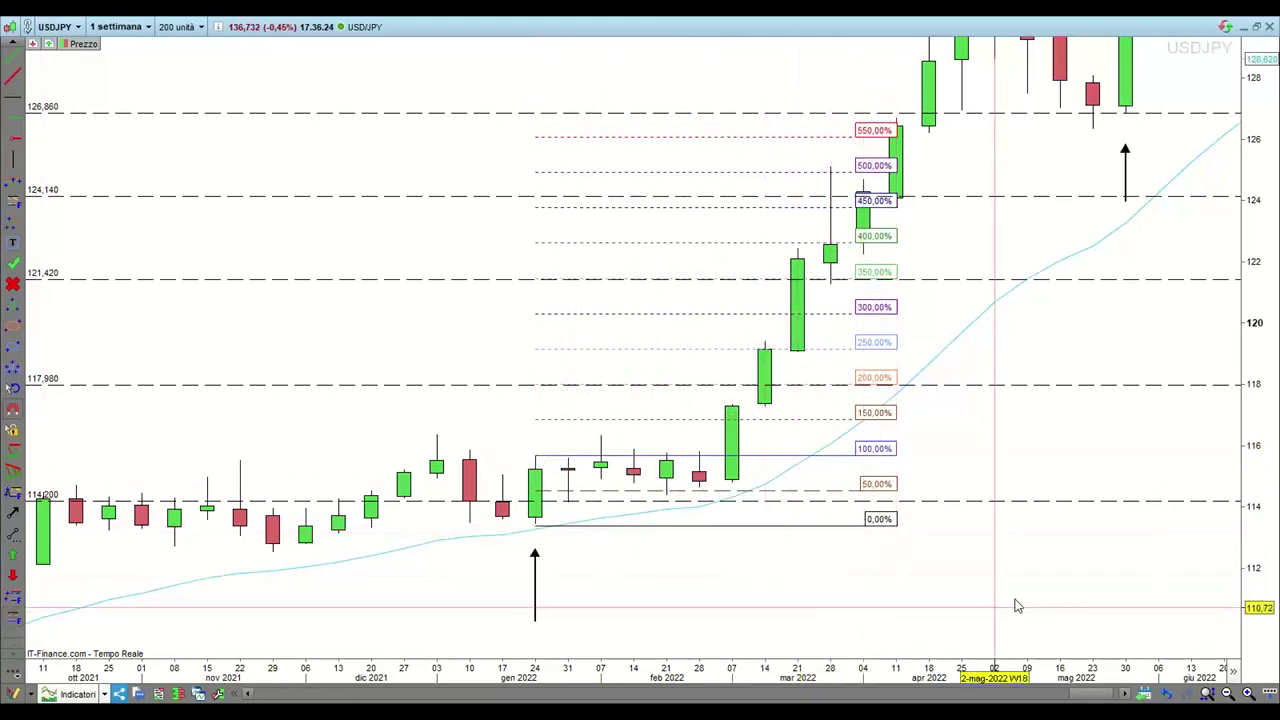
{"action": "left_click_drag", "start_coordinate": [1016, 606], "coordinate": [946, 597]}
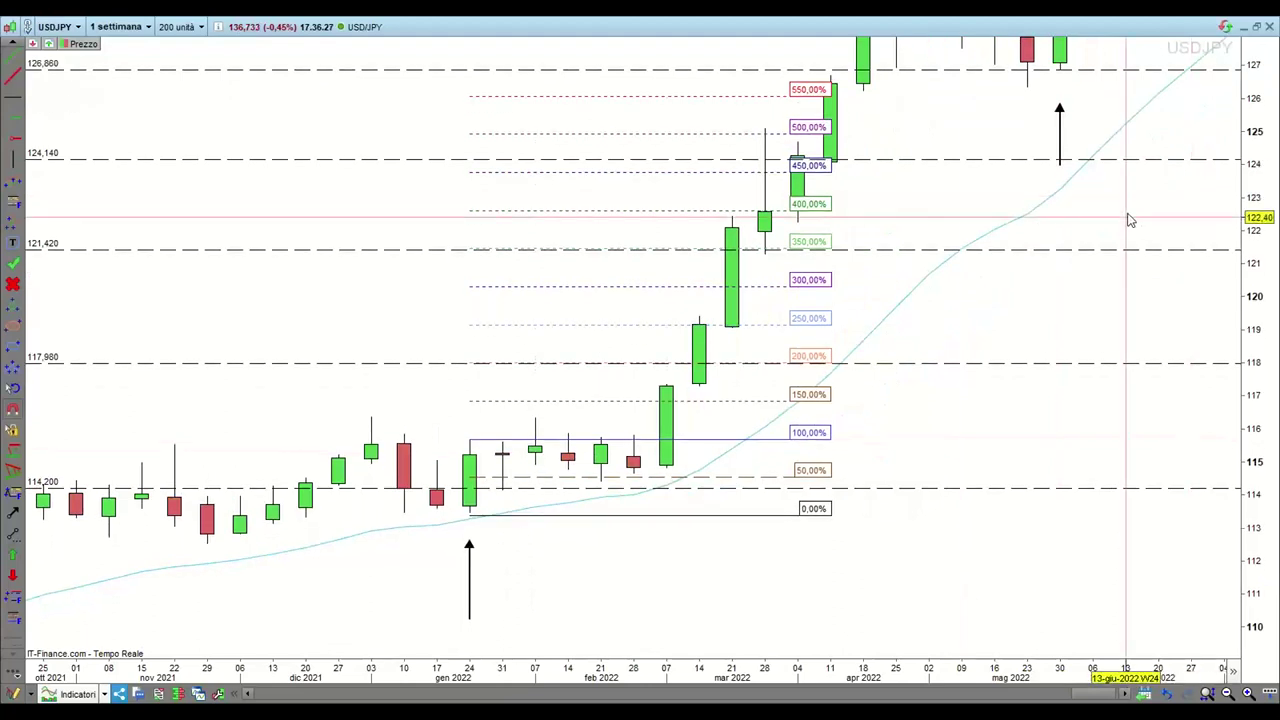
{"action": "left_click_drag", "start_coordinate": [1130, 220], "coordinate": [1100, 246]}
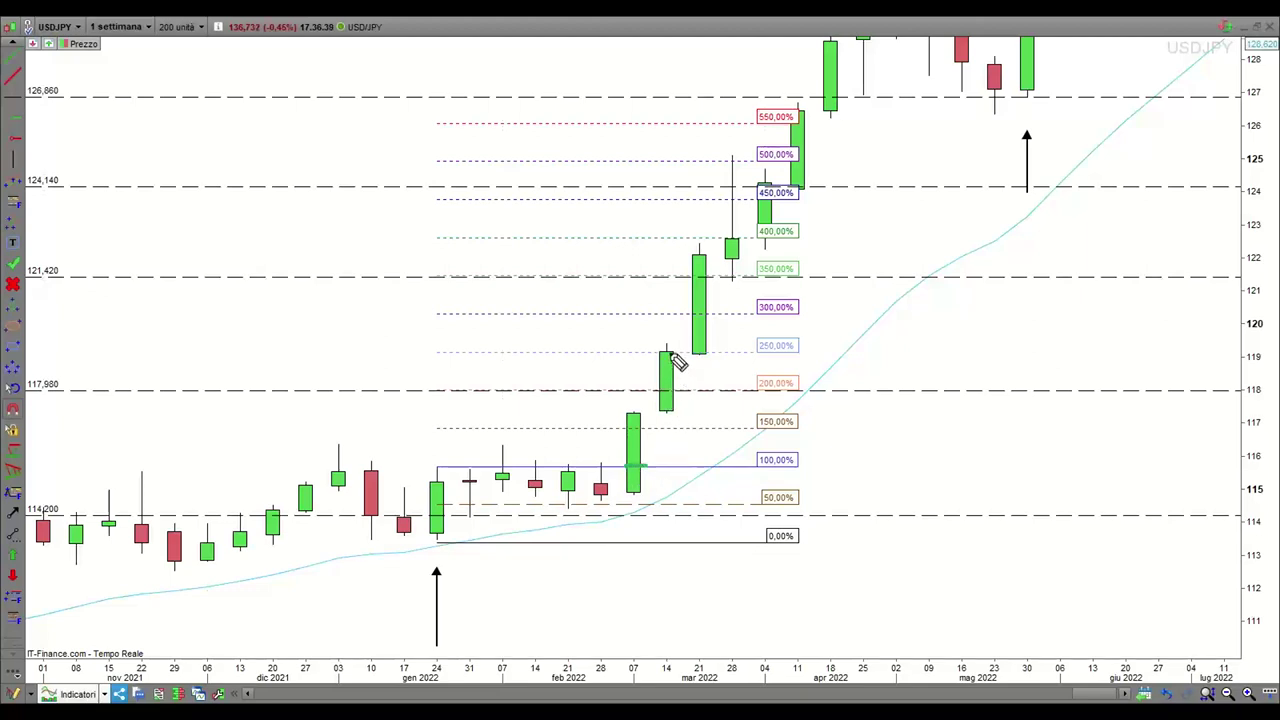
- Mark the successive 150%, 300%, 350% and 400% projection levels beside the rising USDJPY candles with the pen, and erase the marks
{"action": "left_click", "coordinate": [661, 428]}
{"action": "mouse_move", "coordinate": [730, 274]}
{"action": "left_mouse_down"}
{"action": "mouse_move", "coordinate": [790, 274]}
{"action": "mouse_move", "coordinate": [802, 239]}
{"action": "left_mouse_up"}
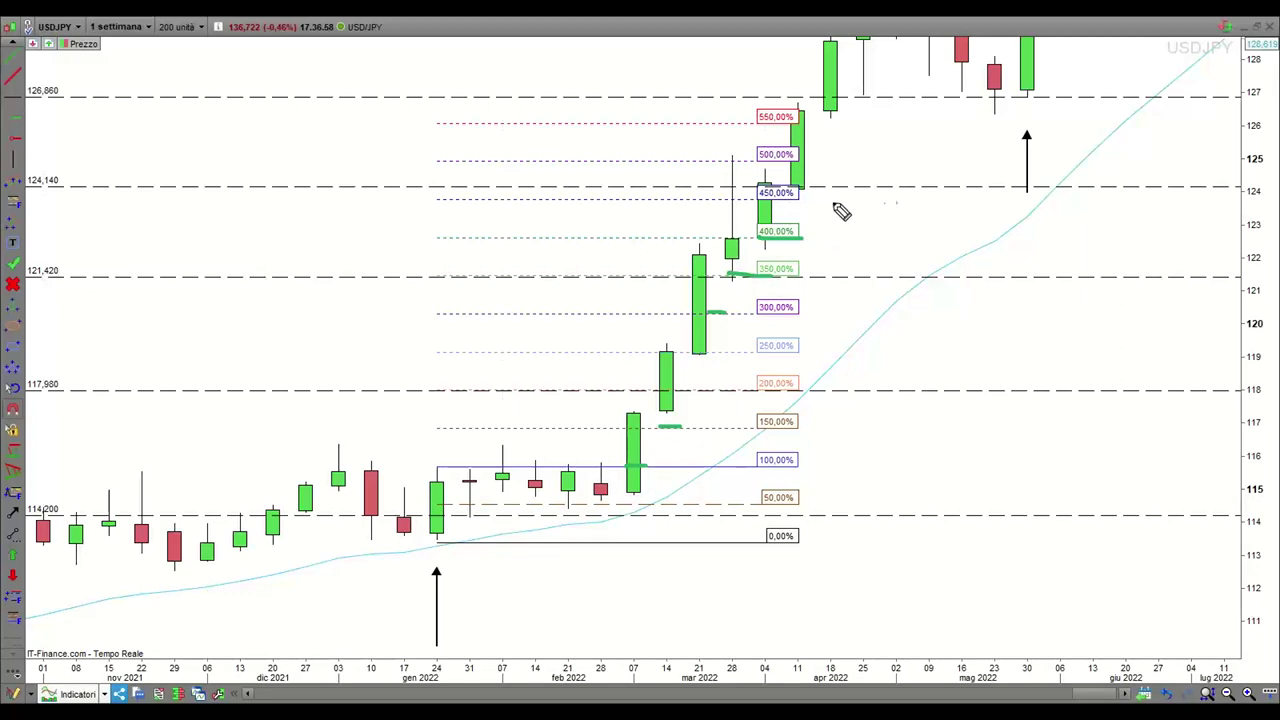
{"action": "left_click_drag", "start_coordinate": [786, 155], "coordinate": [852, 149]}
{"action": "key", "text": "e"}
- Draw a pen arrow to the 28 March candle, highlight the 400% exit and 100% entry levels, and clear the annotations
{"action": "mouse_move", "coordinate": [634, 206]}
{"action": "left_mouse_down"}
{"action": "mouse_move", "coordinate": [690, 215]}
{"action": "mouse_move", "coordinate": [688, 228]}
{"action": "left_mouse_up"}
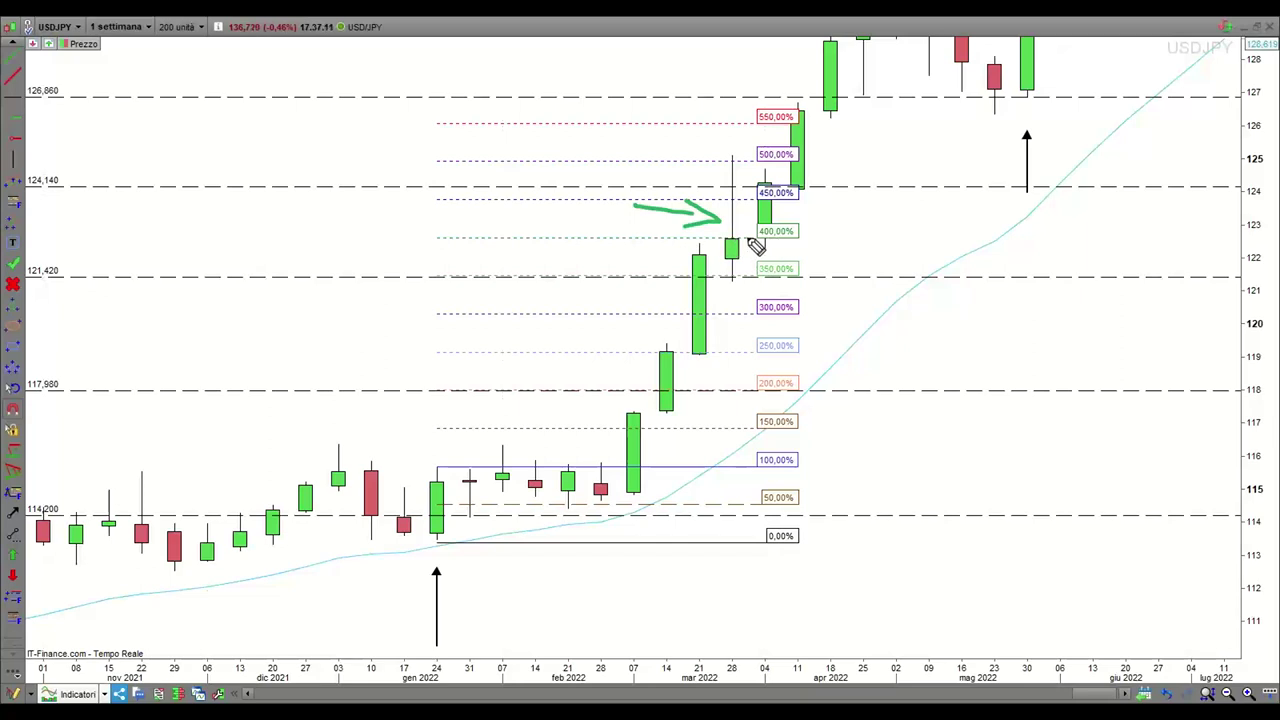
{"action": "left_click_drag", "start_coordinate": [780, 235], "coordinate": [800, 236]}
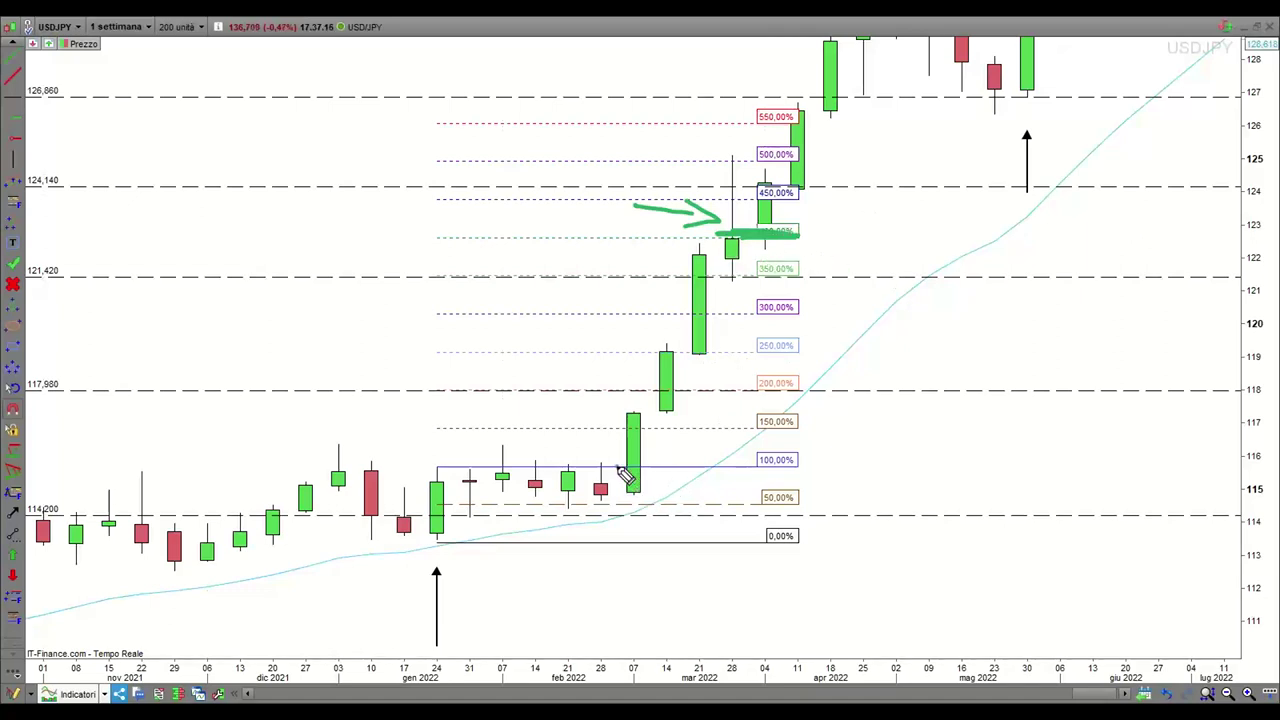
{"action": "left_click_drag", "start_coordinate": [617, 467], "coordinate": [698, 466]}
{"action": "key", "text": "Escape"}
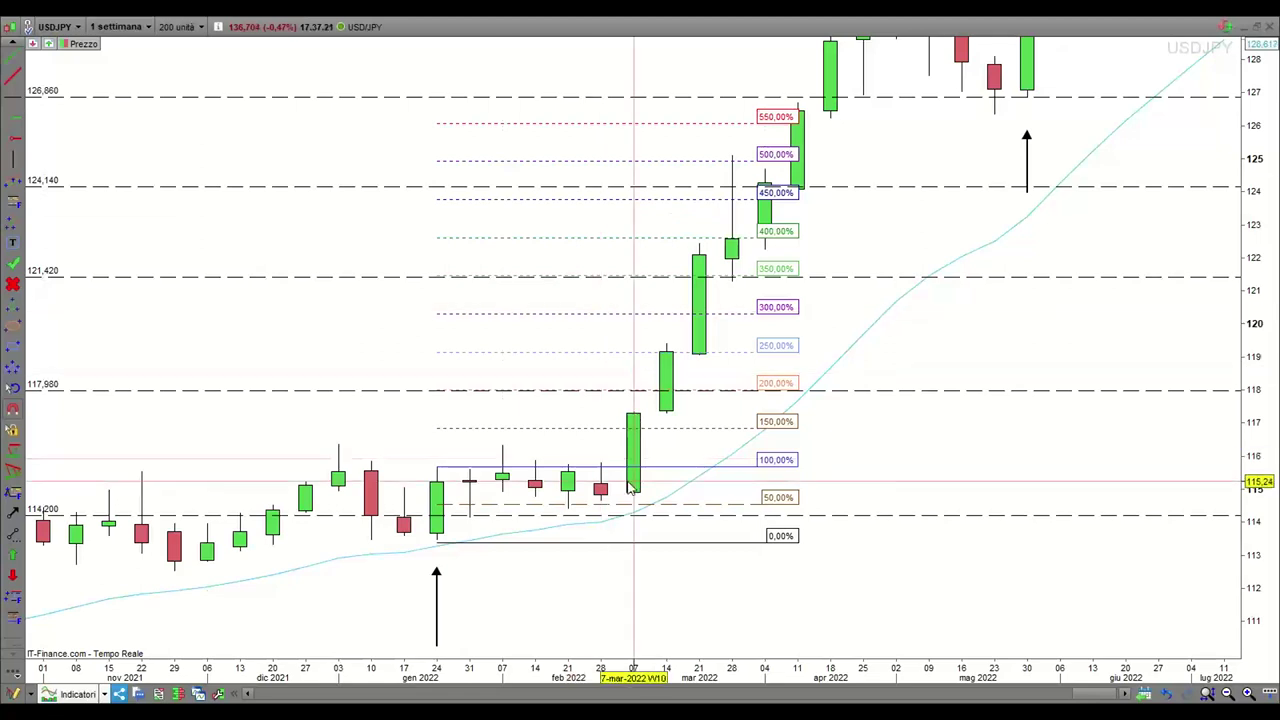
- Inspect the 28 March candle's prices and subtract the 115,7 entry from the 122,78 exit in the Calculator
{"action": "mouse_move", "coordinate": [622, 474]}
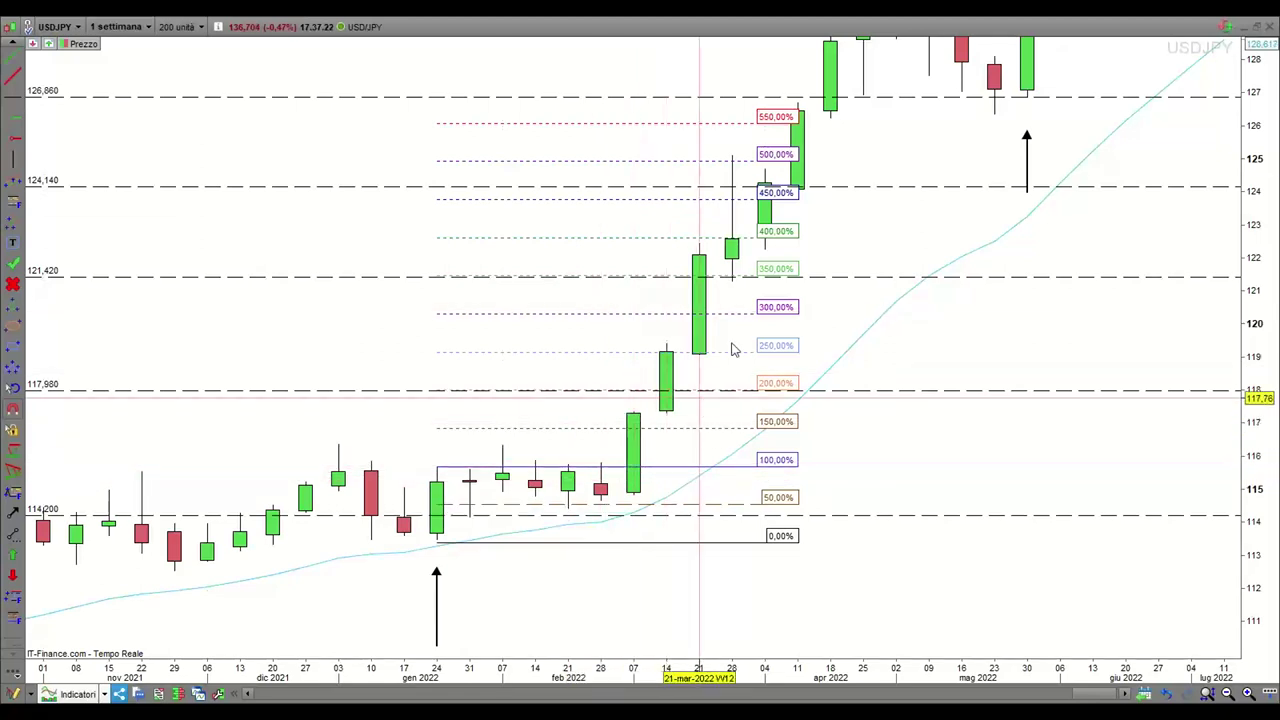
{"action": "mouse_move", "coordinate": [742, 246]}
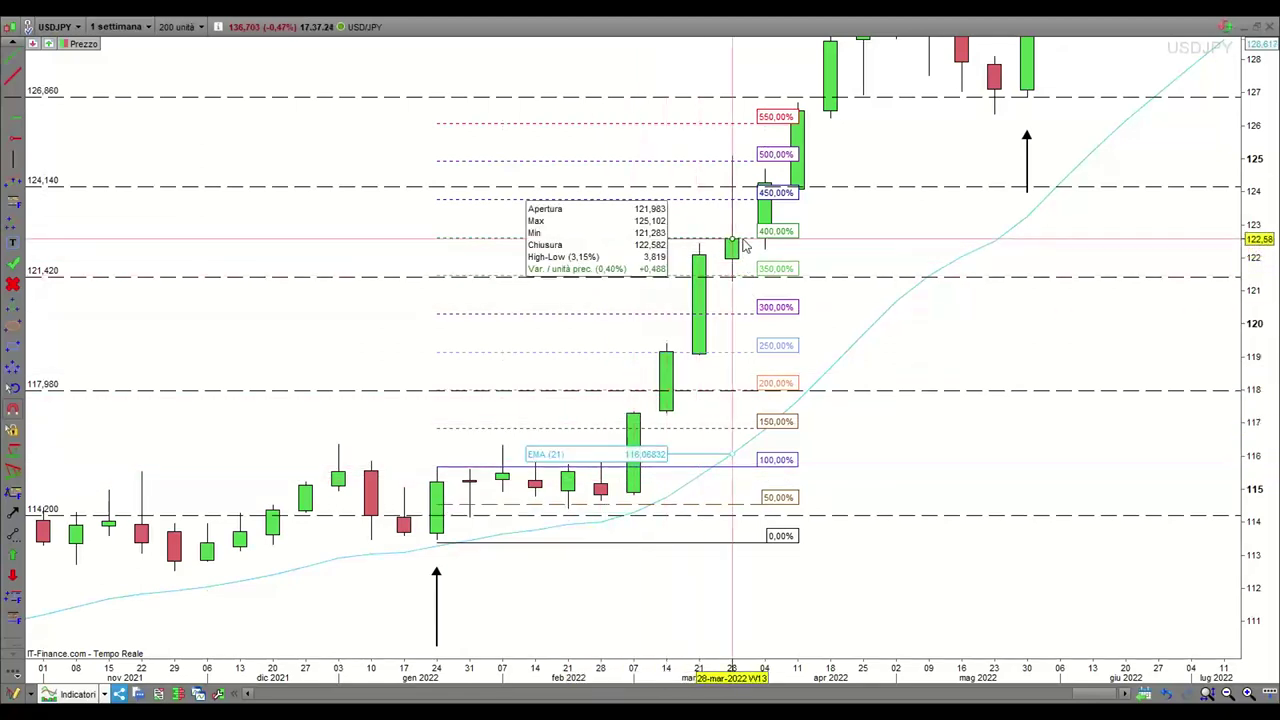
{"action": "left_click_drag", "start_coordinate": [1279, 246], "coordinate": [317, 154]}
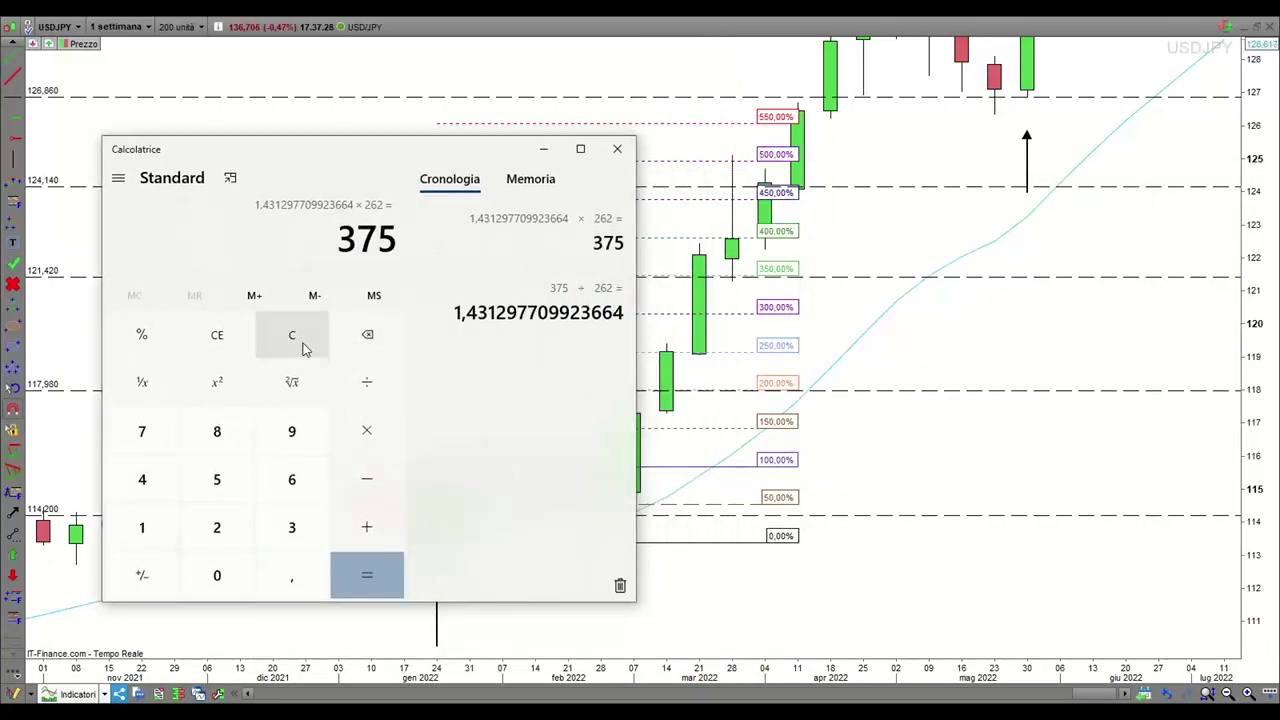
{"action": "left_click", "coordinate": [143, 530]}
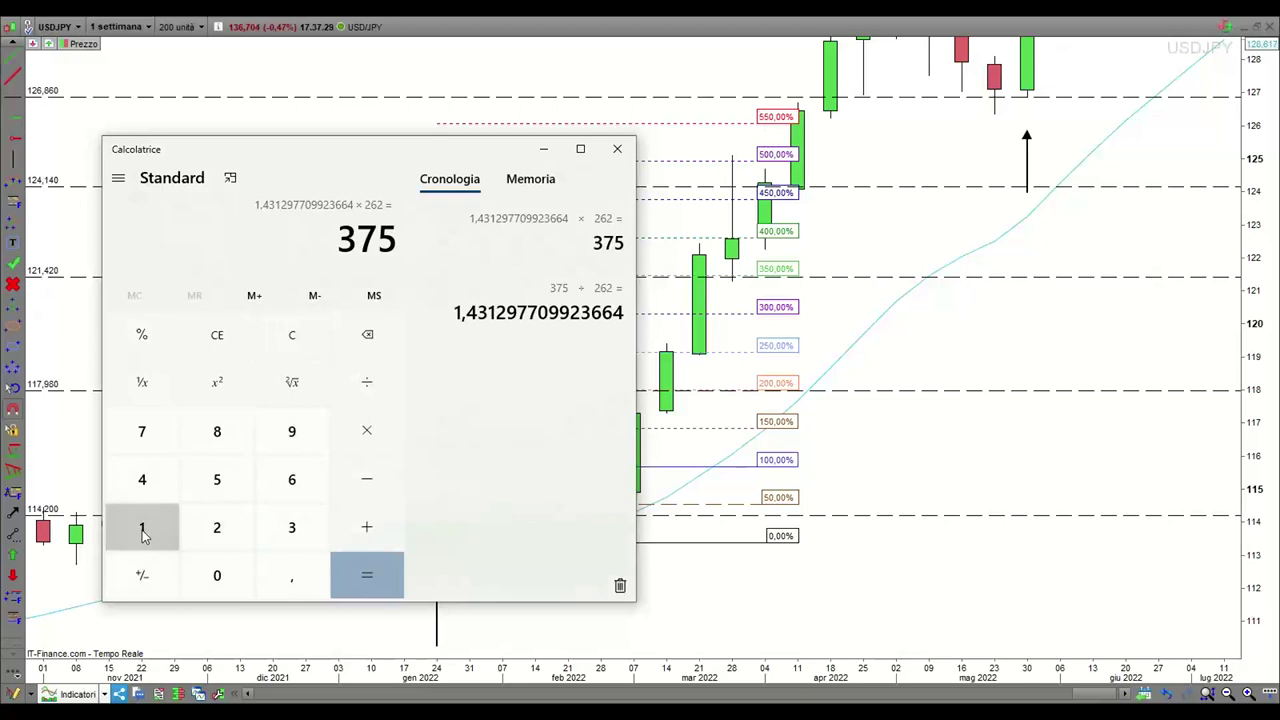
{"action": "left_click", "coordinate": [217, 540]}
{"action": "left_click", "coordinate": [217, 540]}
{"action": "left_click", "coordinate": [291, 578]}
{"action": "left_click", "coordinate": [142, 431]}
{"action": "left_click", "coordinate": [217, 431]}
{"action": "left_click", "coordinate": [366, 479]}
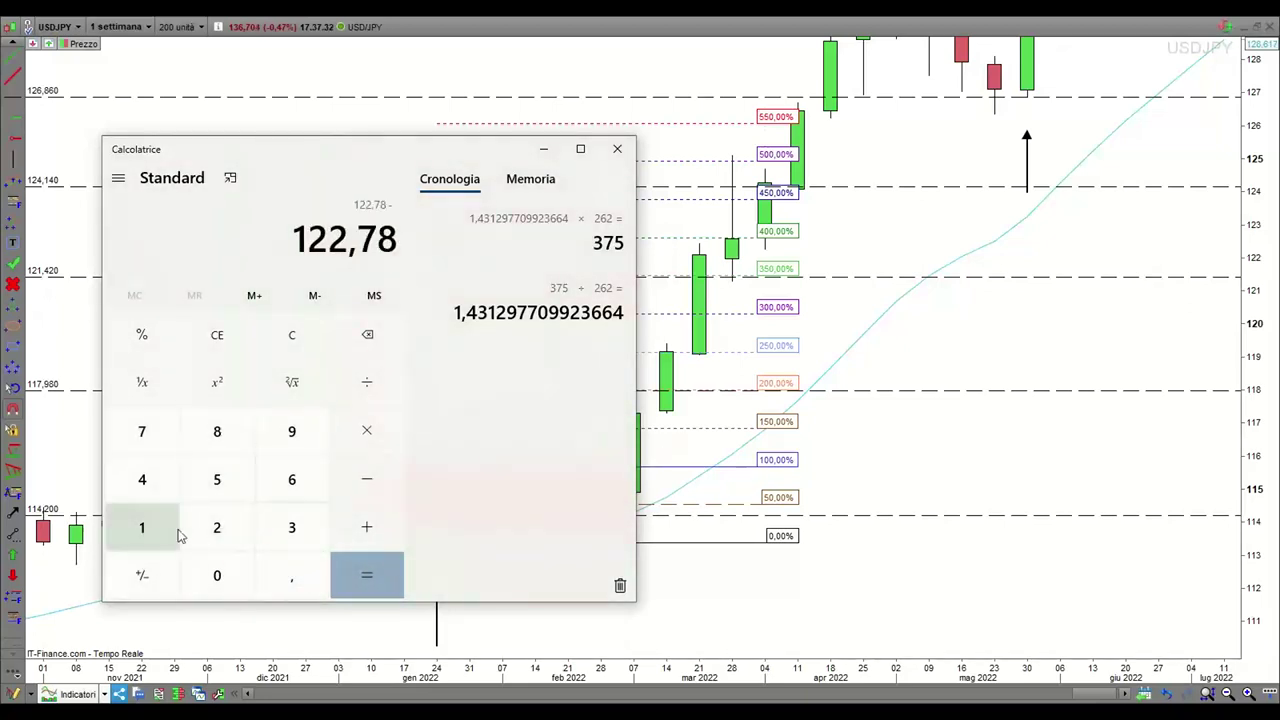
{"action": "left_click", "coordinate": [160, 530]}
{"action": "left_click", "coordinate": [160, 530]}
{"action": "left_click", "coordinate": [217, 479]}
{"action": "left_click", "coordinate": [291, 575]}
{"action": "left_click", "coordinate": [142, 431]}
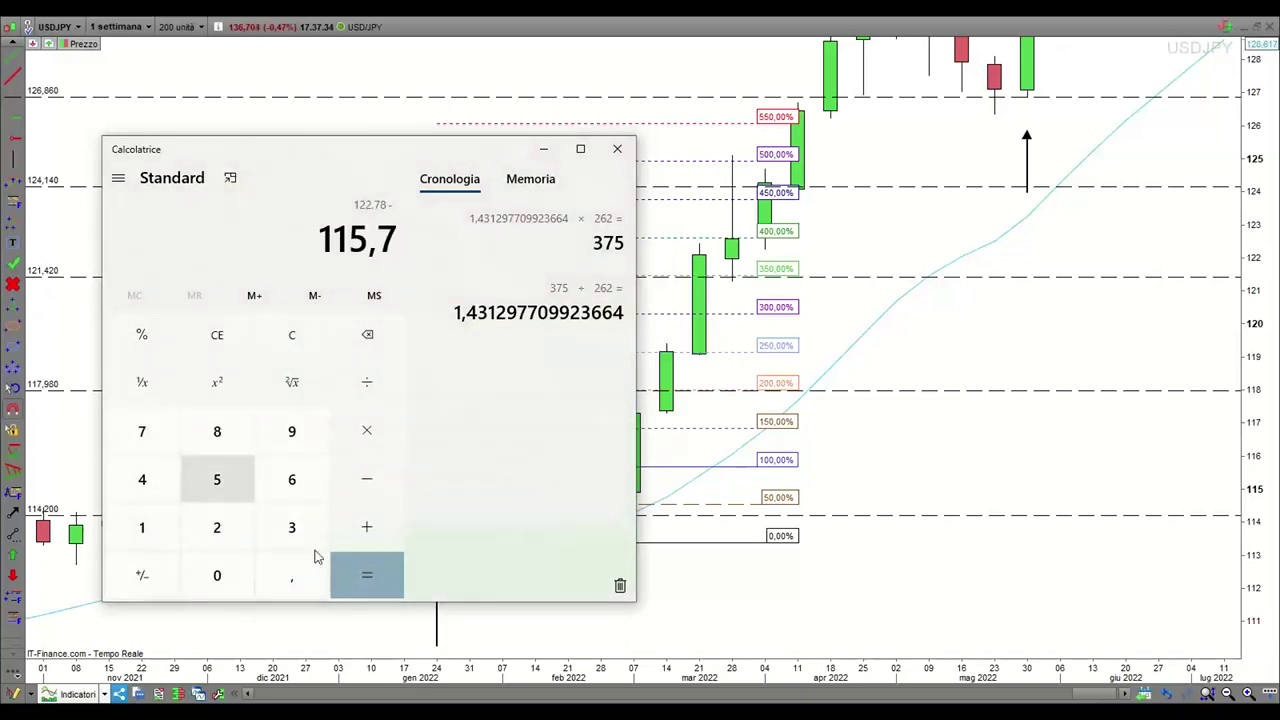
{"action": "left_click", "coordinate": [345, 570]}
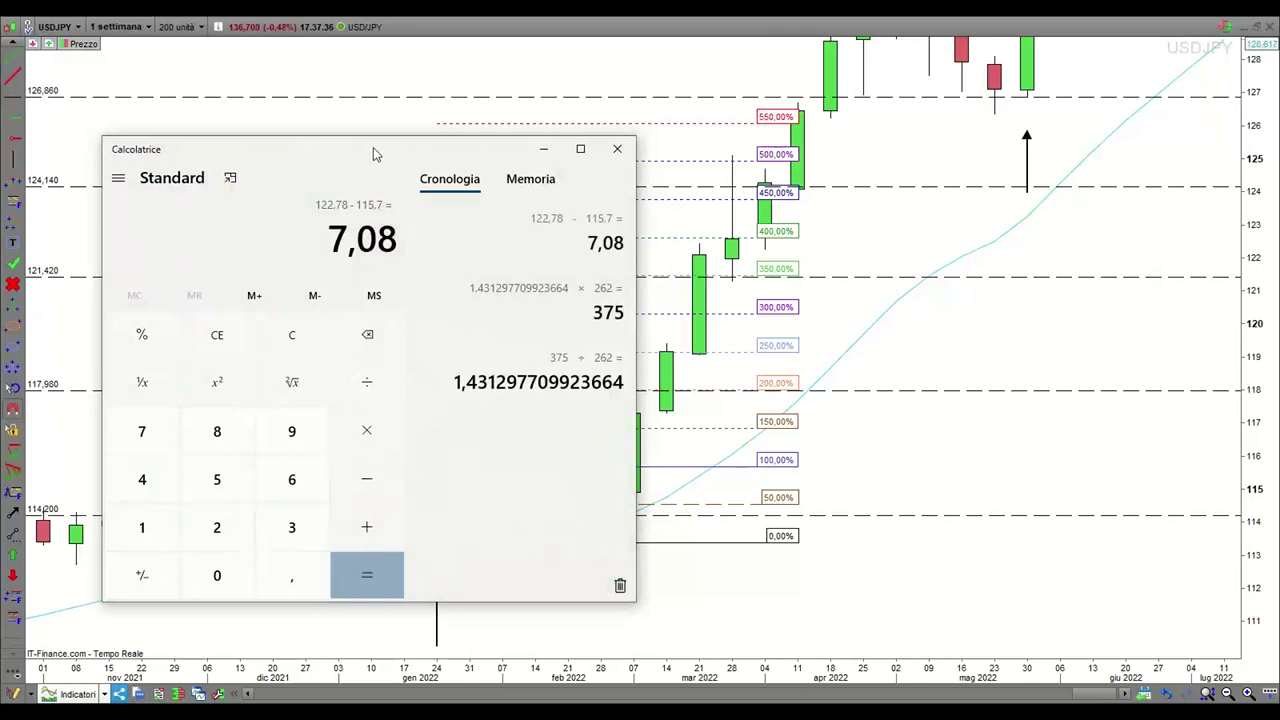
- Clear the calculation and multiply 708 by 1,43 to get the USDJPY trade's profit
{"action": "left_click_drag", "start_coordinate": [372, 152], "coordinate": [351, 132]}
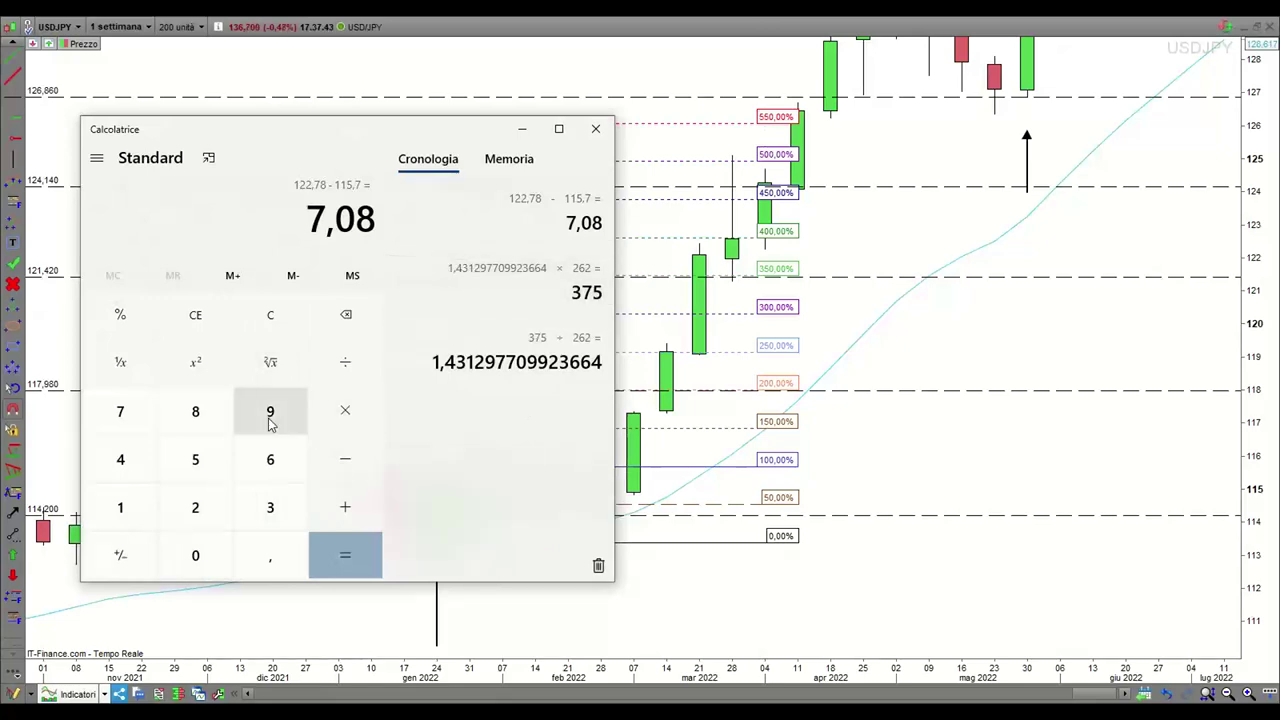
{"action": "left_click", "coordinate": [286, 320]}
{"action": "left_click", "coordinate": [145, 425]}
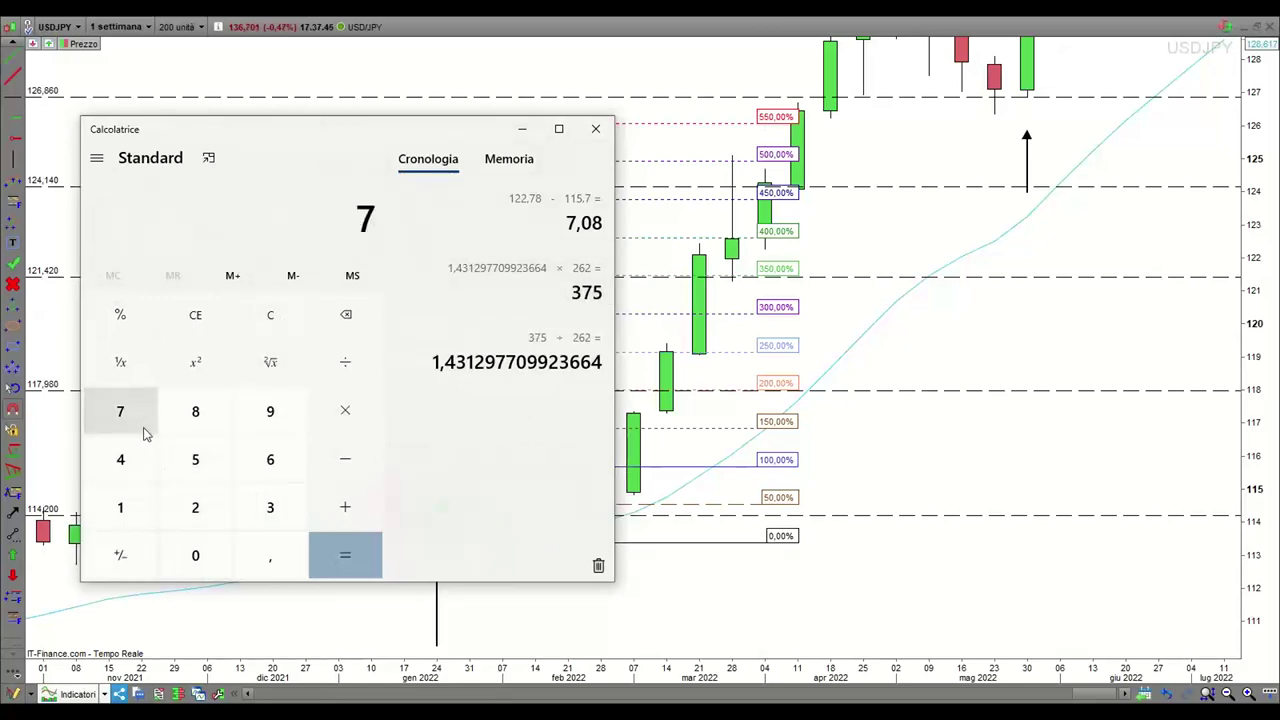
{"action": "left_click", "coordinate": [195, 555]}
{"action": "left_click", "coordinate": [195, 411]}
{"action": "key", "text": "asterisk"}
{"action": "left_click", "coordinate": [120, 507]}
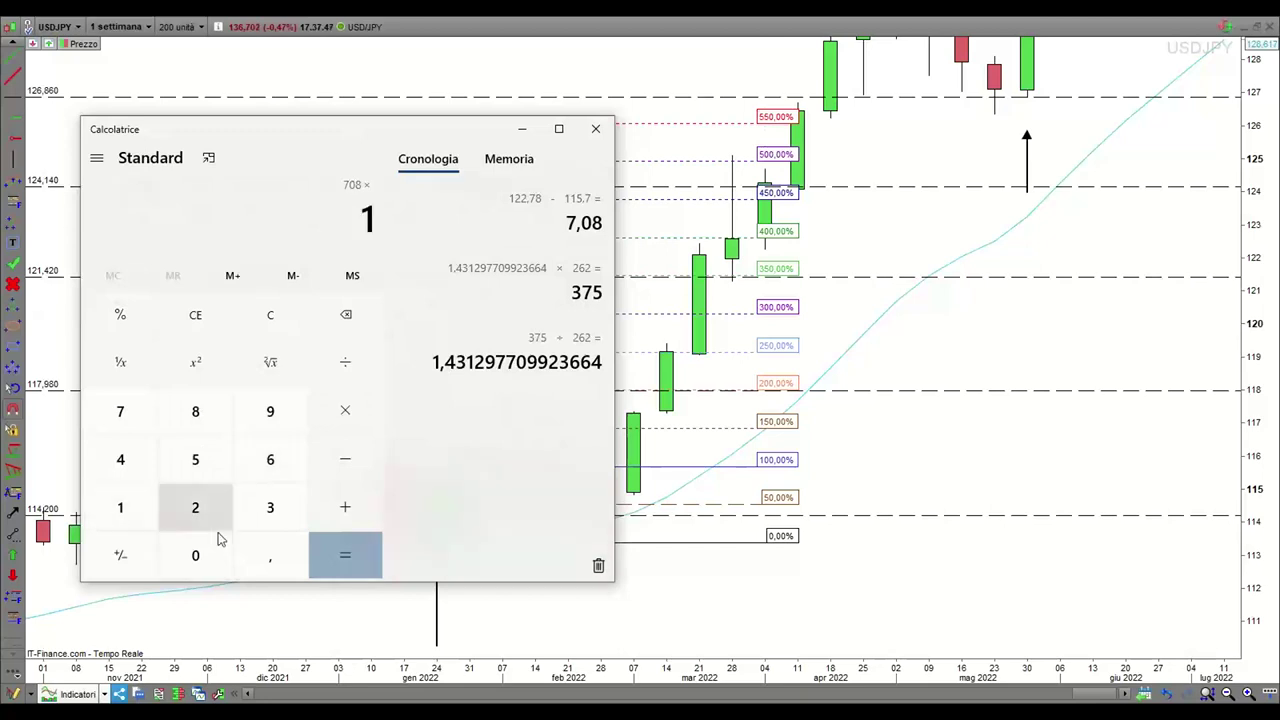
{"action": "left_click", "coordinate": [270, 555]}
{"action": "left_click", "coordinate": [120, 459]}
{"action": "left_click", "coordinate": [268, 508]}
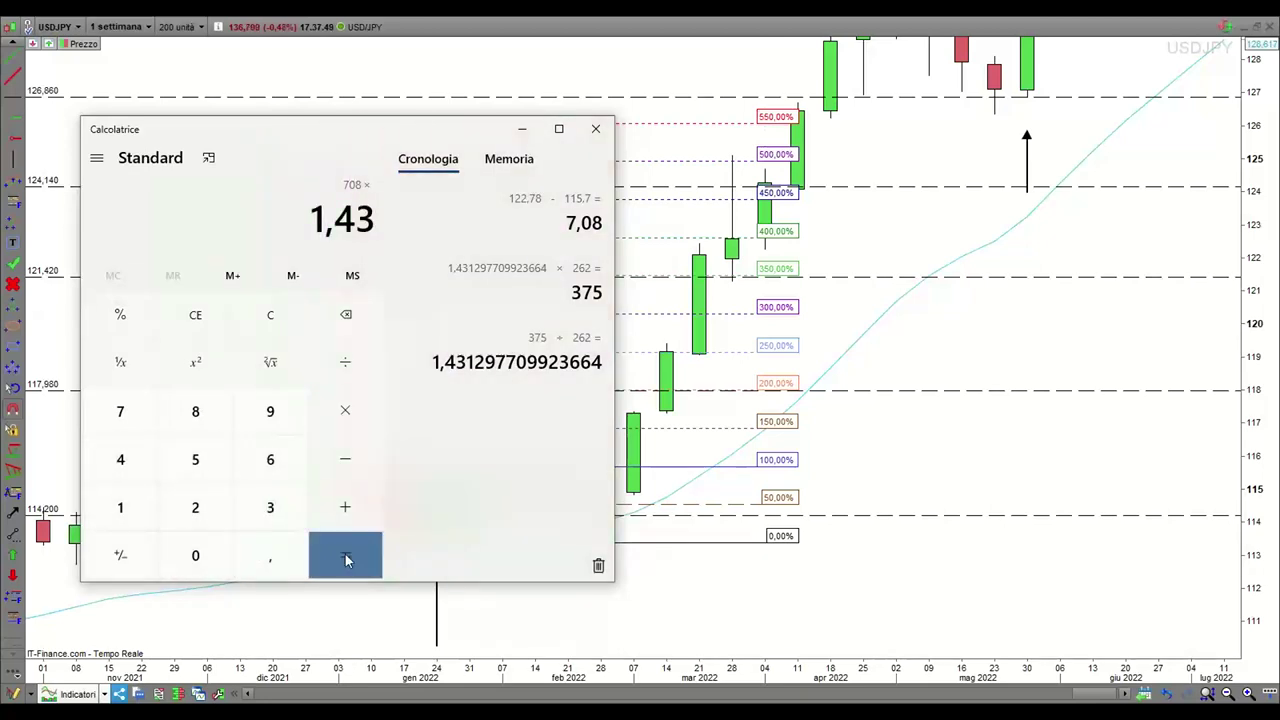
{"action": "left_click", "coordinate": [346, 554]}
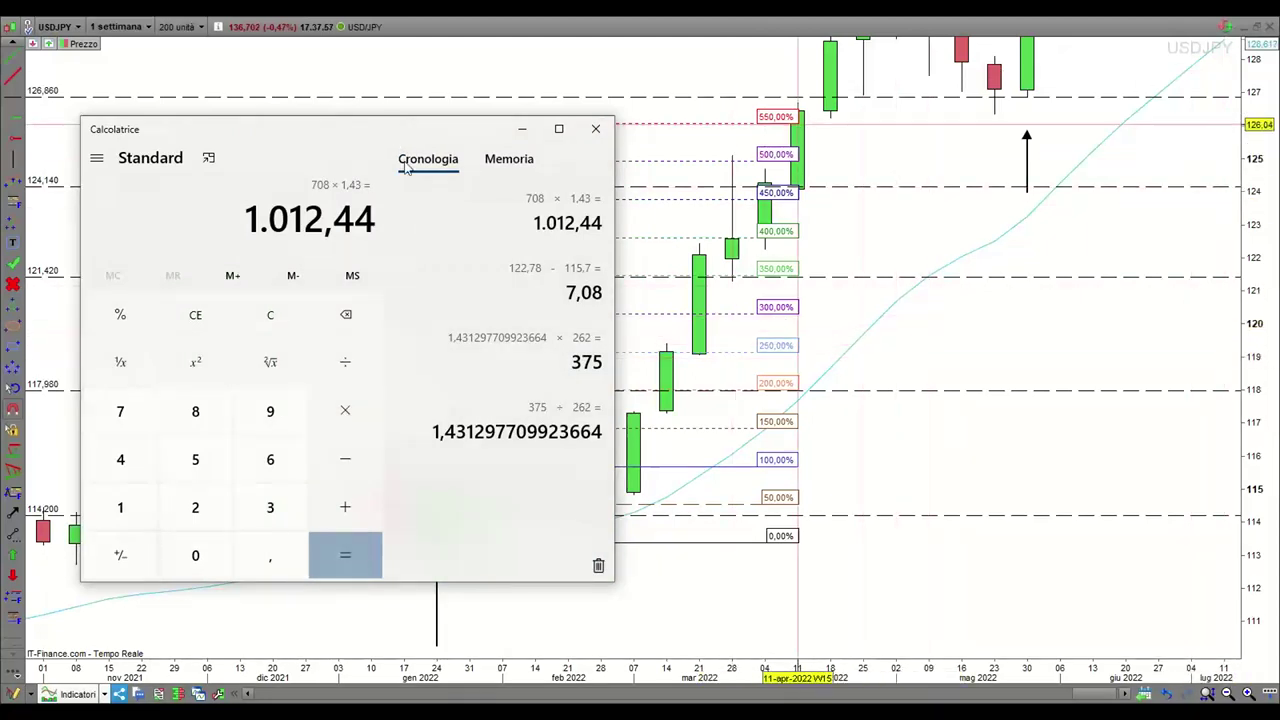
- Switch to the Word trading plan and add "( 1.012 euro )" after usd/jpy on the Gennaio line
{"action": "key", "text": "alt+F4"}
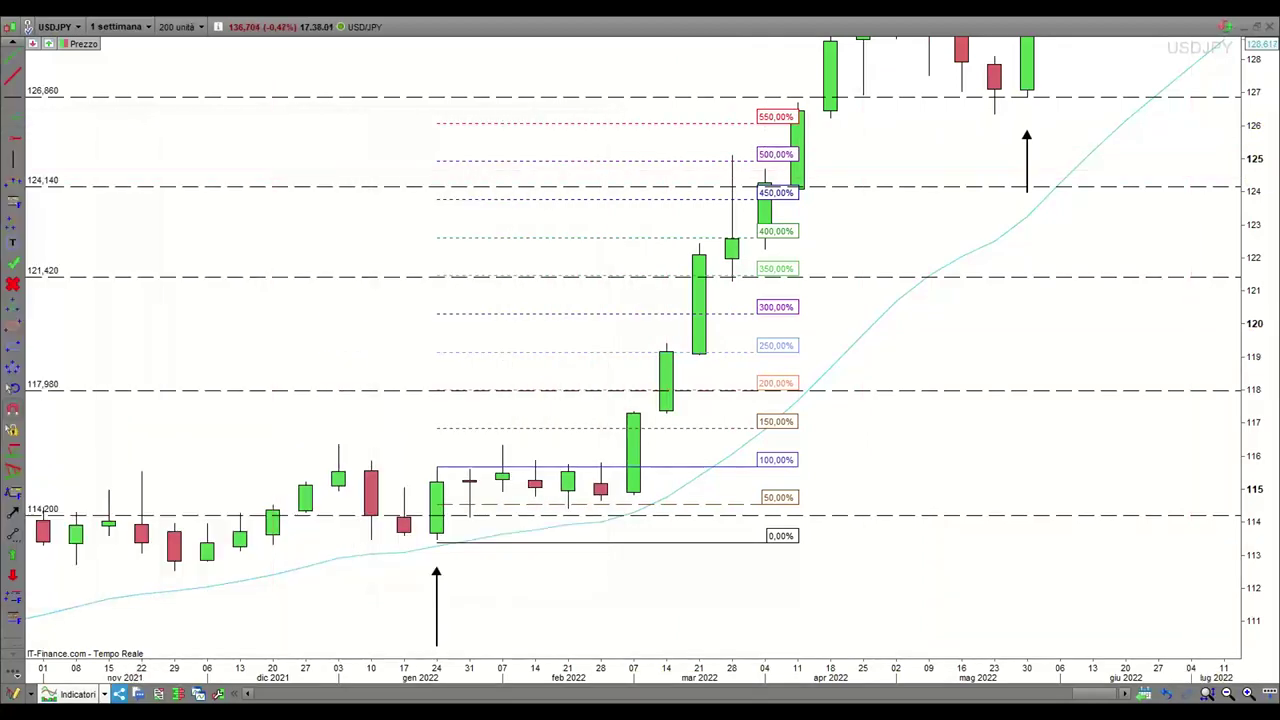
{"action": "key", "text": "alt+Tab"}
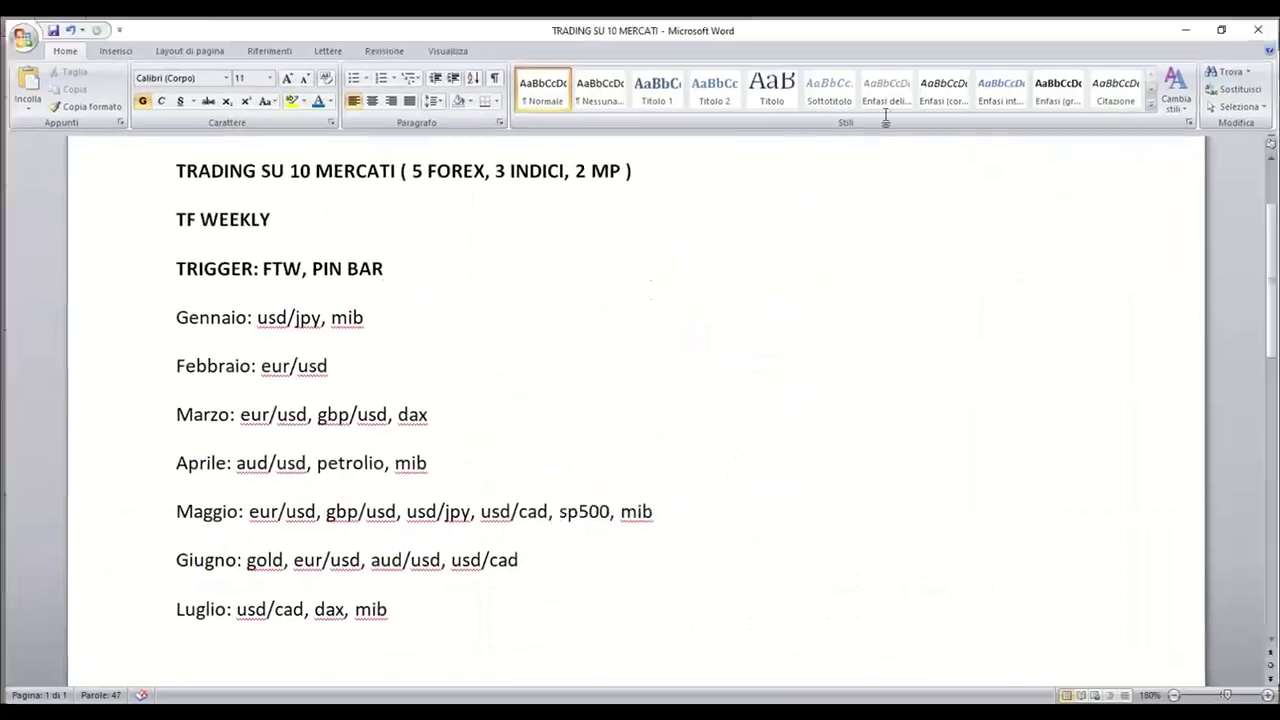
{"action": "left_click", "coordinate": [317, 315]}
{"action": "type", "text": "( 1.01"}
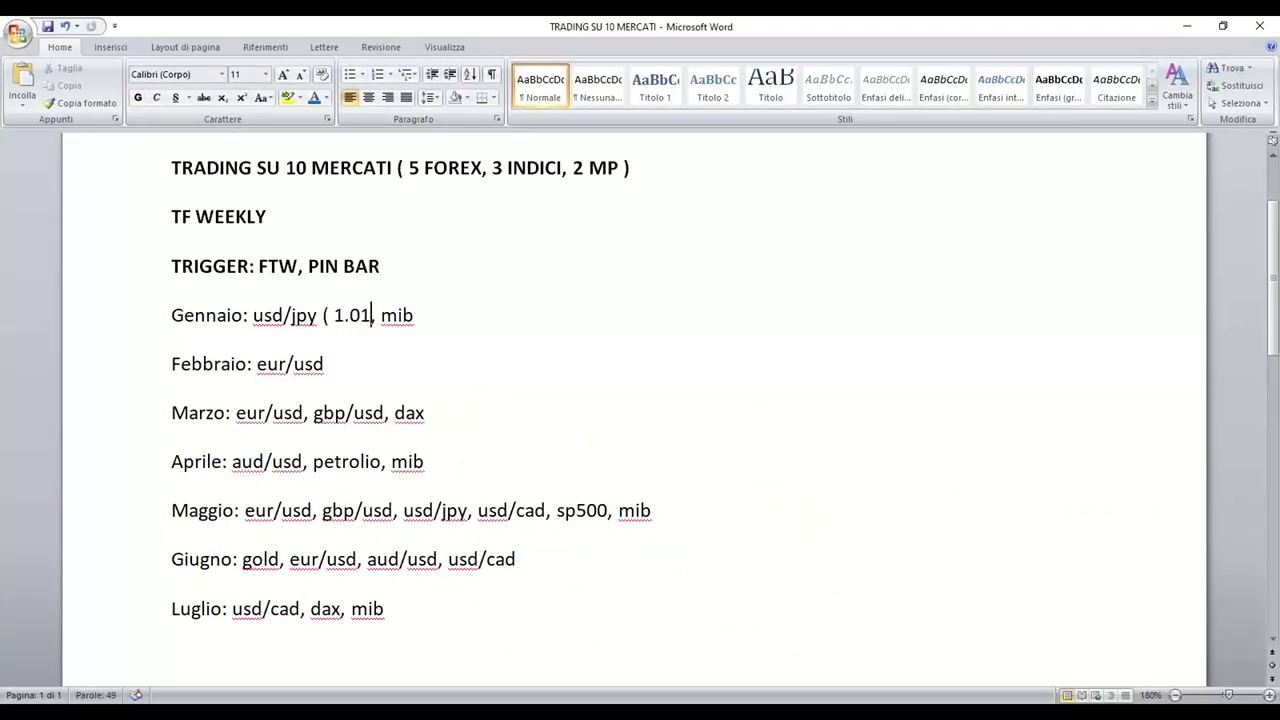
{"action": "type", "text": "2 euro )"}
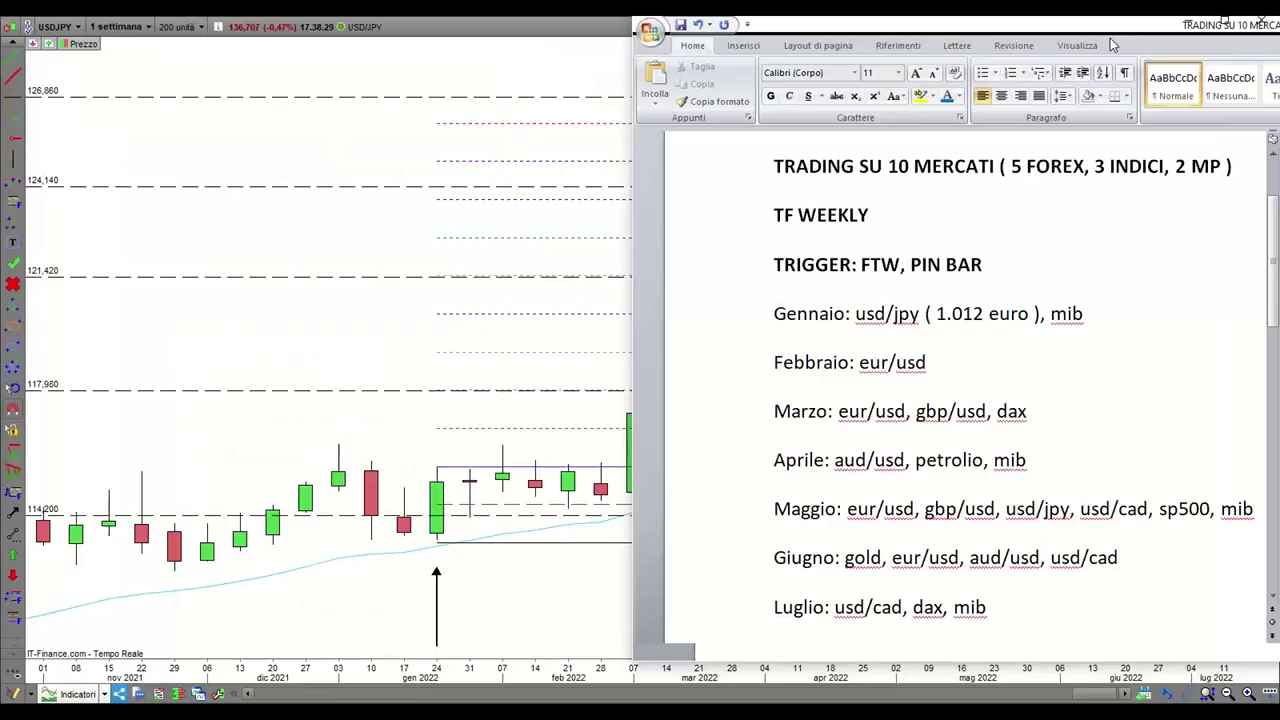
- Return to the USDJPY chart and delete the percentage projection levels from the January signal candle
{"action": "left_click", "coordinate": [708, 477]}
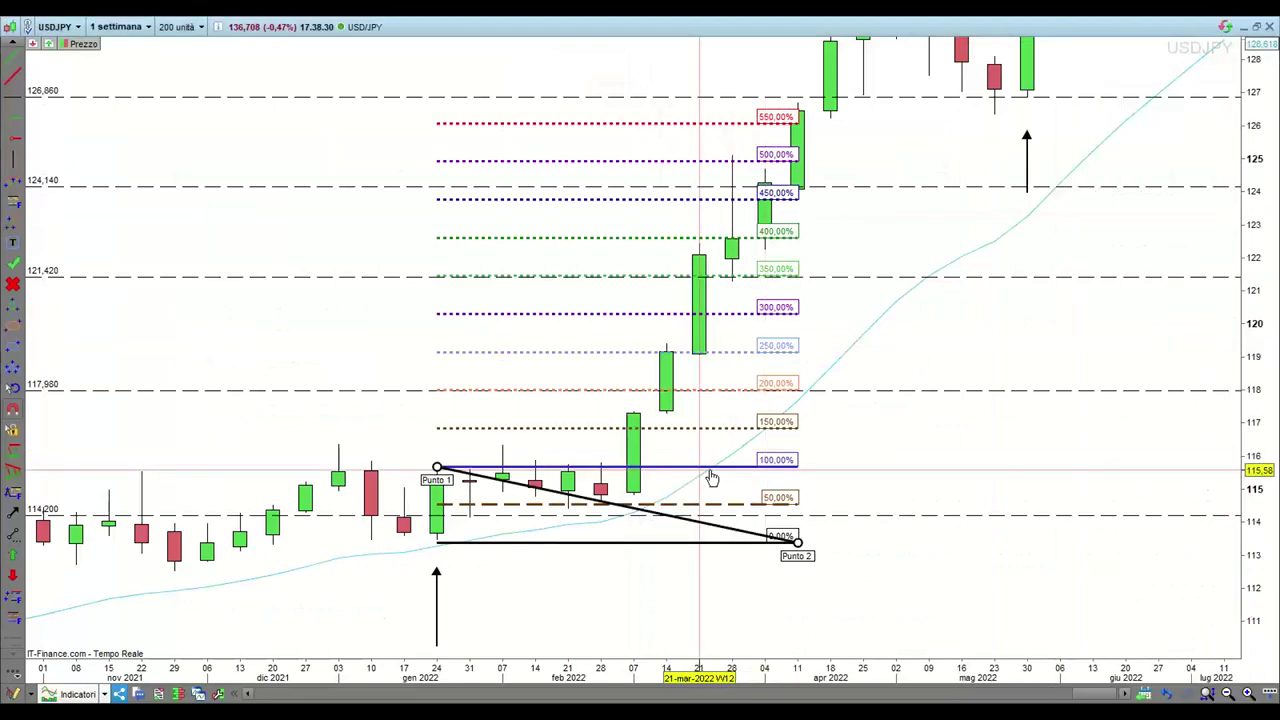
{"action": "key", "text": "Delete"}
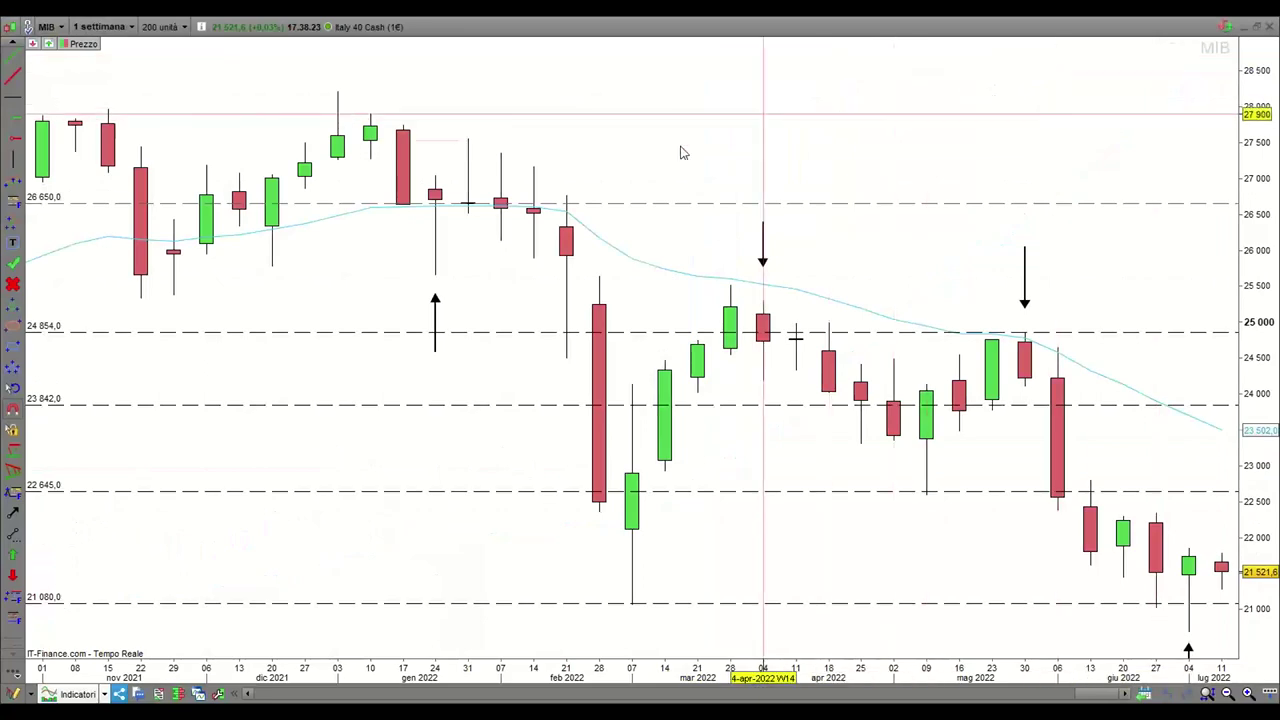
- Show the weekly MIB chart and mark pen lines above and below the 24 January 2022 signal candle
{"action": "left_click_drag", "start_coordinate": [604, 176], "coordinate": [586, 268]}
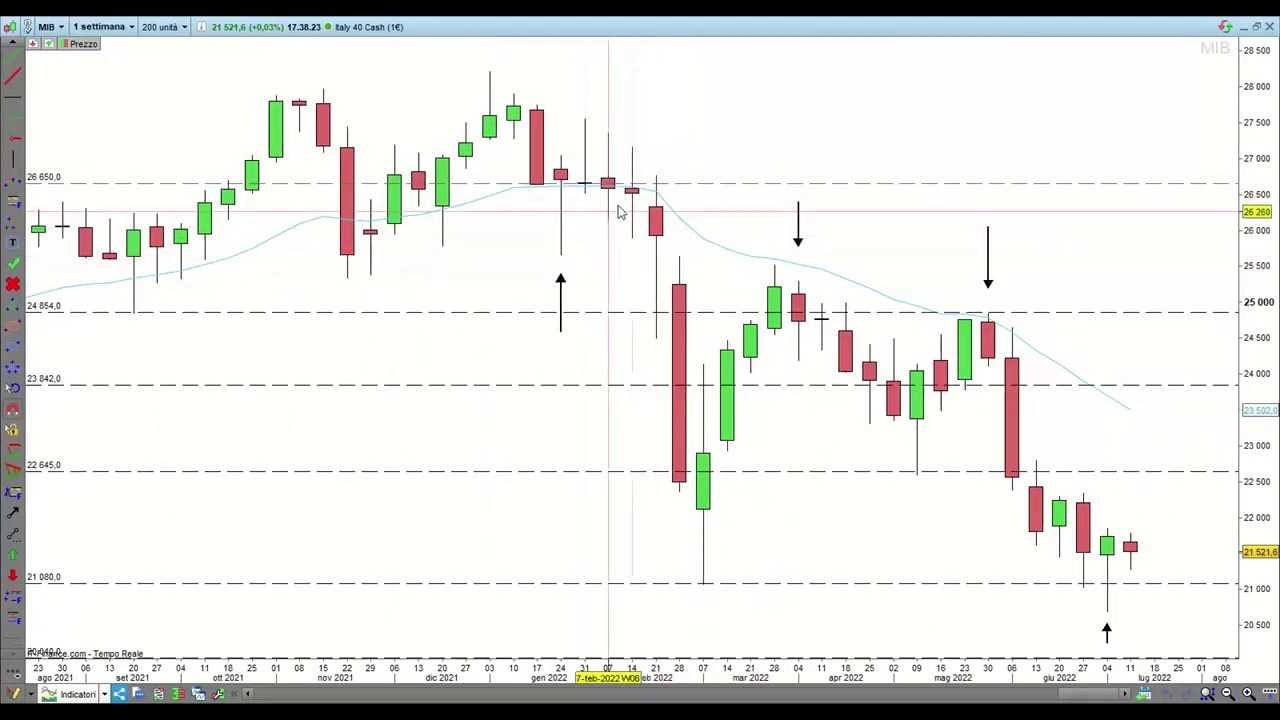
{"action": "left_click_drag", "start_coordinate": [641, 276], "coordinate": [643, 314]}
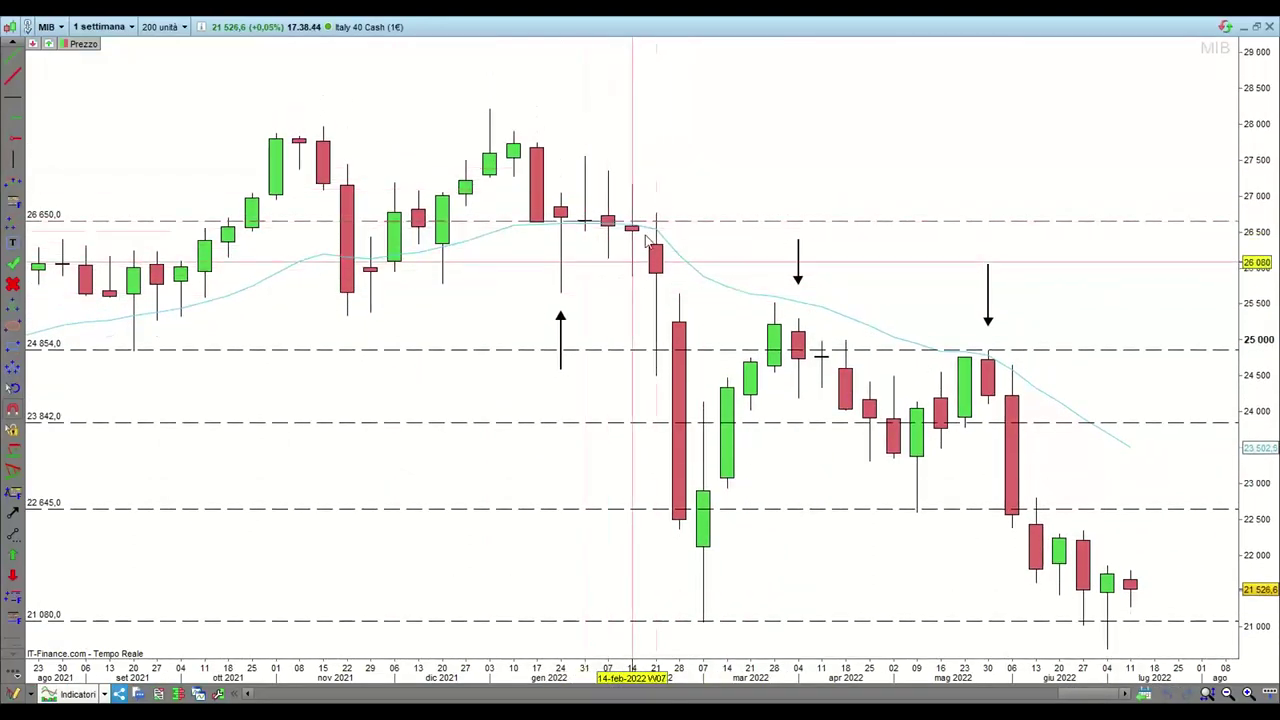
{"action": "scroll", "coordinate": [585, 312], "scroll_direction": "right", "scroll_amount": 4}
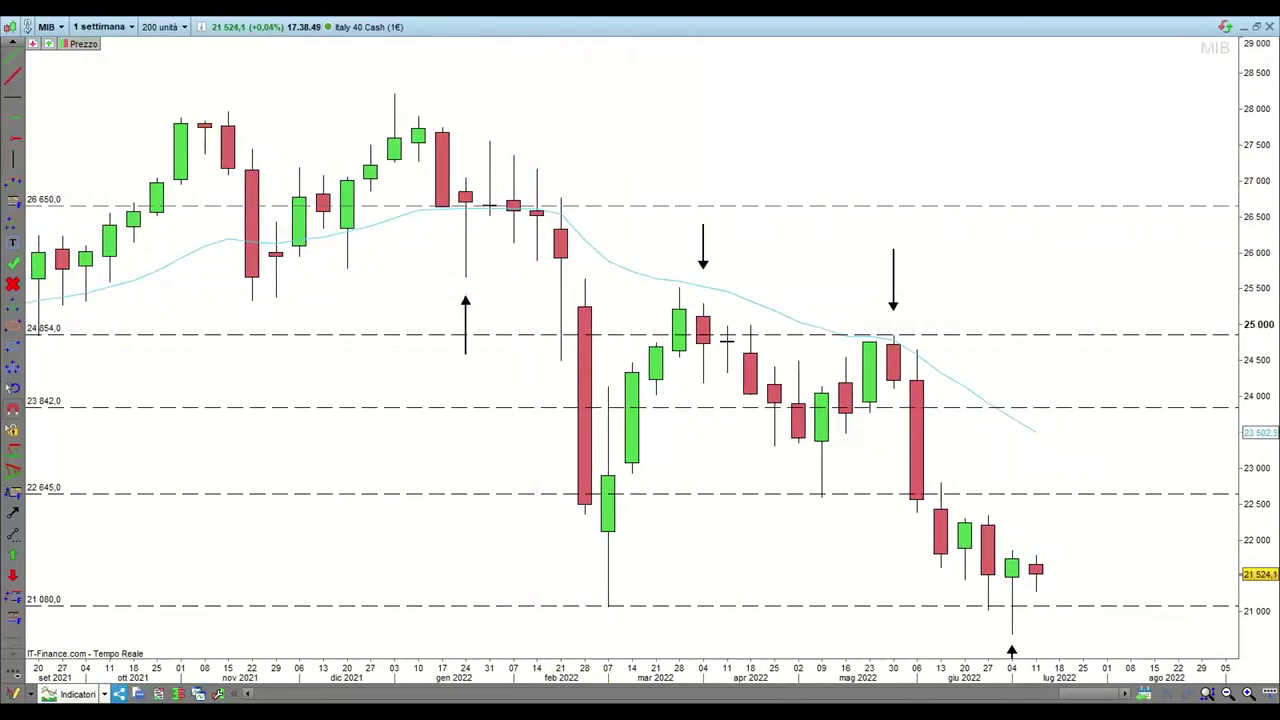
{"action": "left_click_drag", "start_coordinate": [477, 183], "coordinate": [531, 176]}
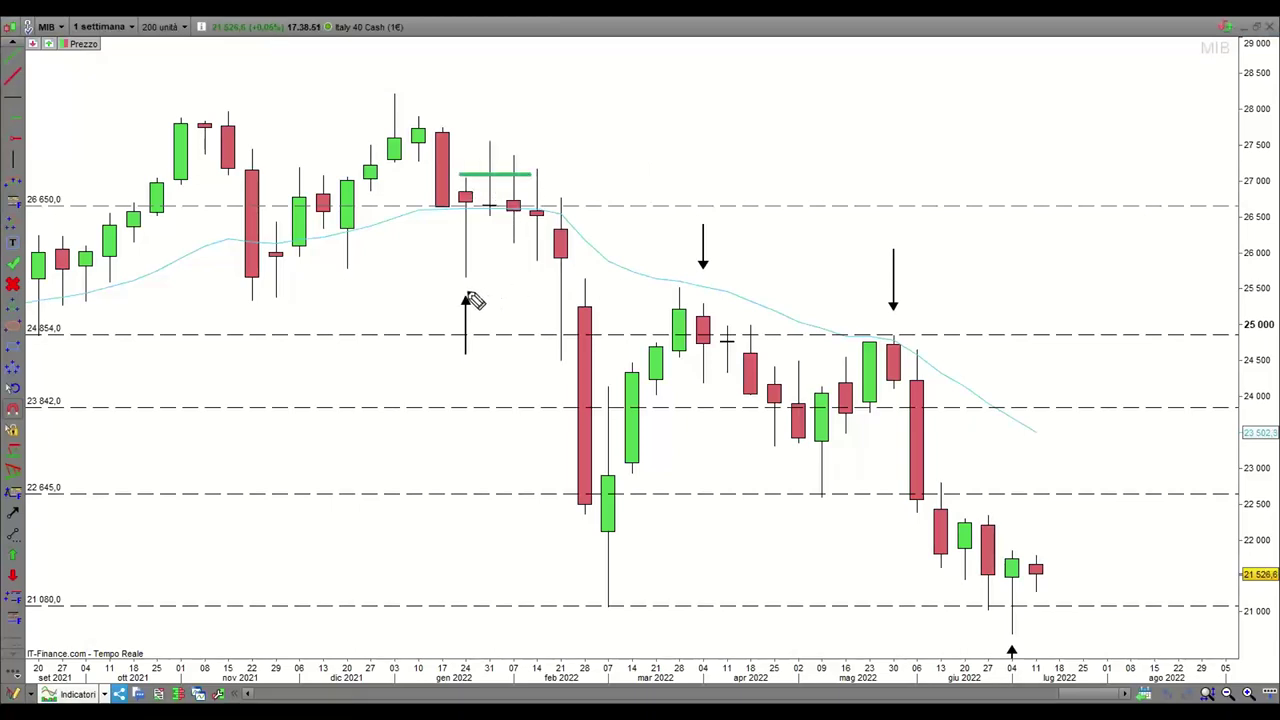
{"action": "left_click_drag", "start_coordinate": [460, 293], "coordinate": [568, 292]}
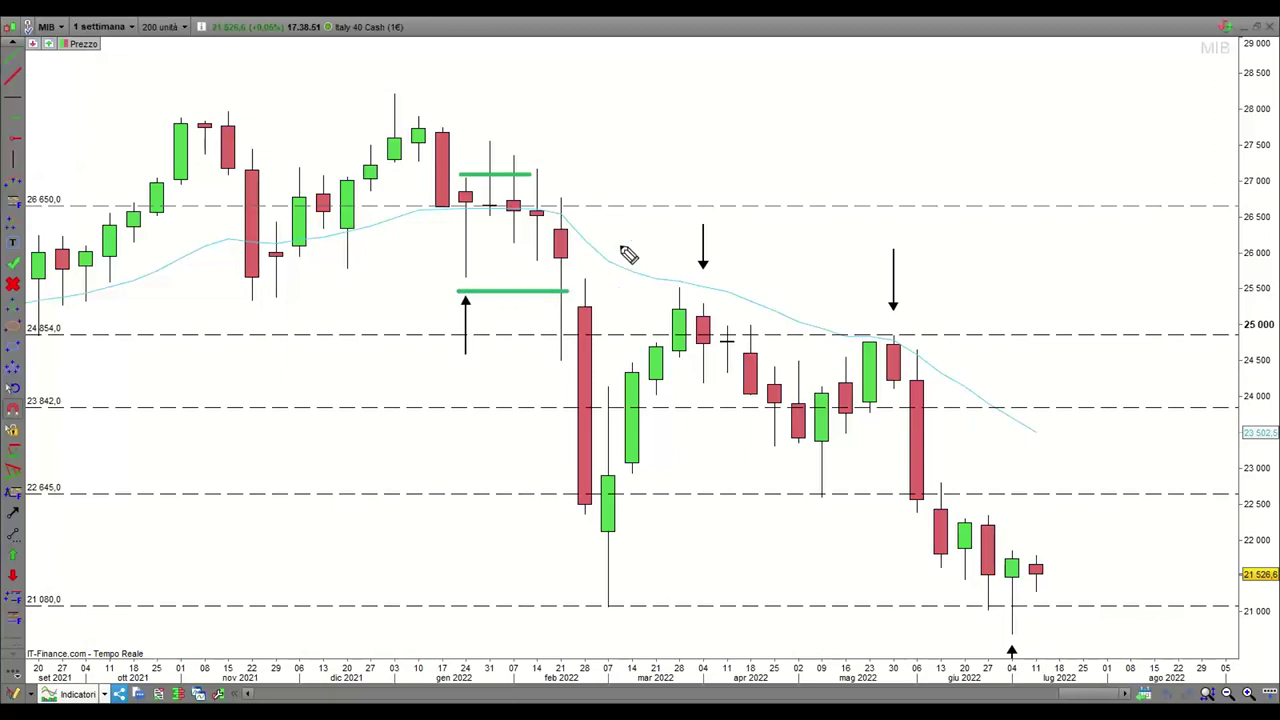
- Handwrite -375 beside the marked MIB signal, circle the area, and clear all pen annotations
{"action": "mouse_move", "coordinate": [613, 181]}
{"action": "left_mouse_down"}
{"action": "mouse_move", "coordinate": [651, 206]}
{"action": "mouse_move", "coordinate": [633, 236]}
{"action": "left_mouse_up"}
{"action": "left_click_drag", "start_coordinate": [662, 181], "coordinate": [679, 237]}
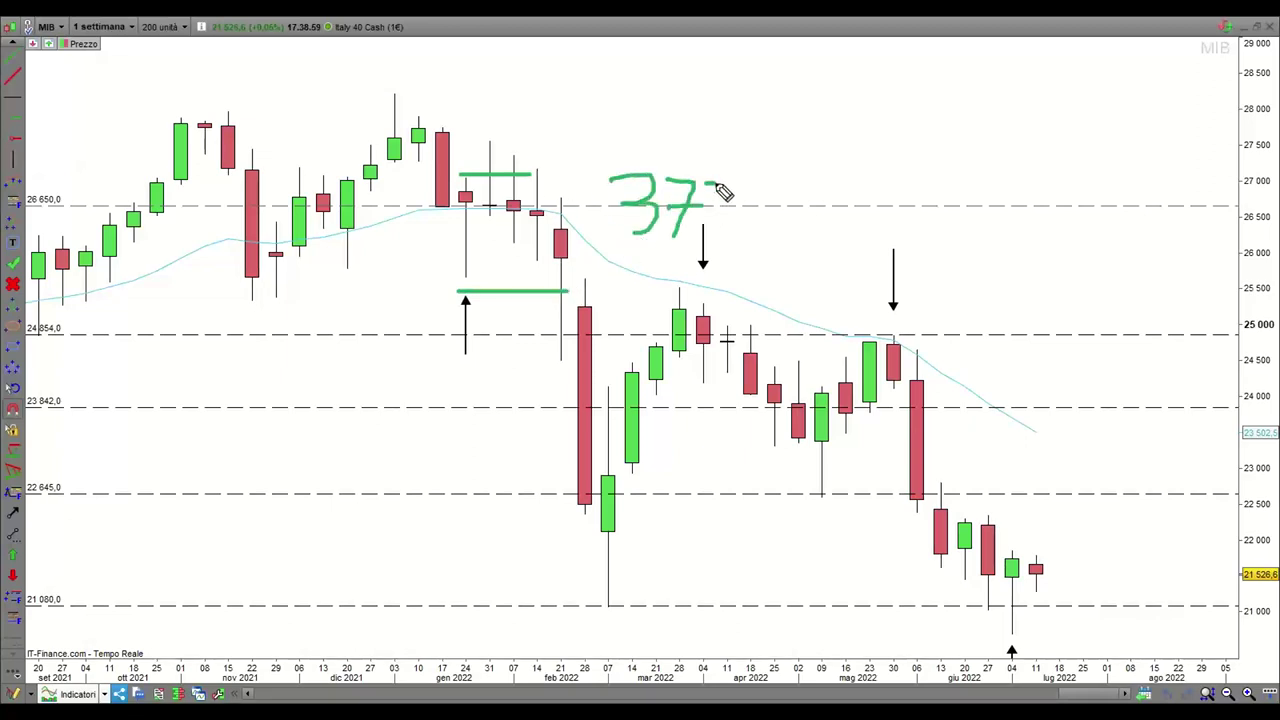
{"action": "mouse_move", "coordinate": [706, 186]}
{"action": "left_mouse_down"}
{"action": "mouse_move", "coordinate": [728, 214]}
{"action": "mouse_move", "coordinate": [692, 232]}
{"action": "mouse_move", "coordinate": [728, 182]}
{"action": "left_mouse_up"}
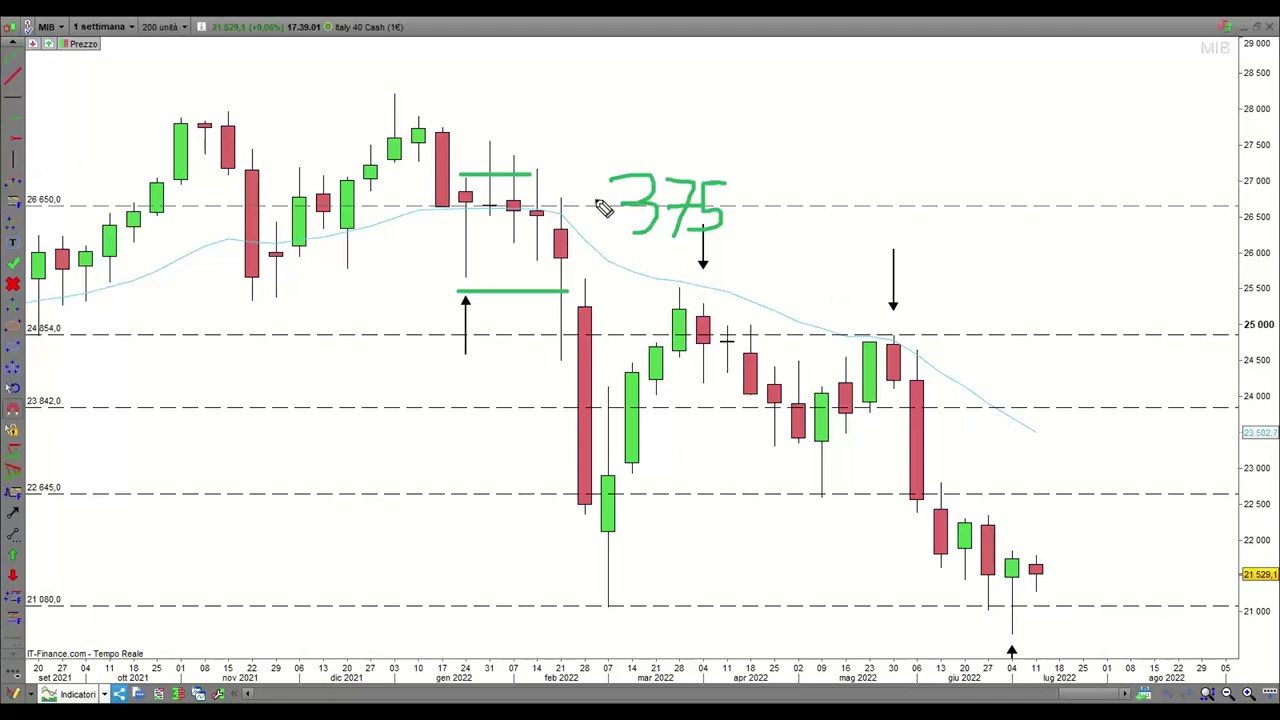
{"action": "left_click_drag", "start_coordinate": [558, 208], "coordinate": [622, 207]}
{"action": "mouse_move", "coordinate": [676, 142]}
{"action": "left_mouse_down"}
{"action": "mouse_move", "coordinate": [708, 300]}
{"action": "mouse_move", "coordinate": [432, 140]}
{"action": "left_mouse_up"}
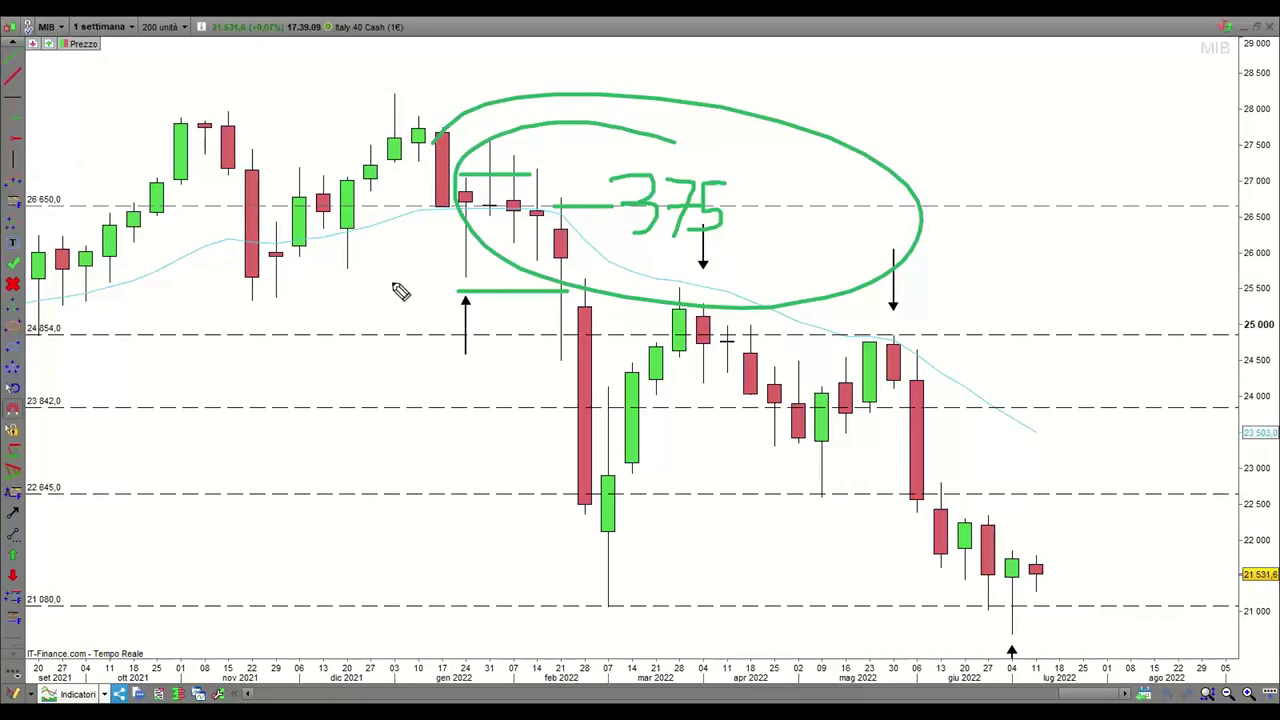
{"action": "key", "text": "Escape"}
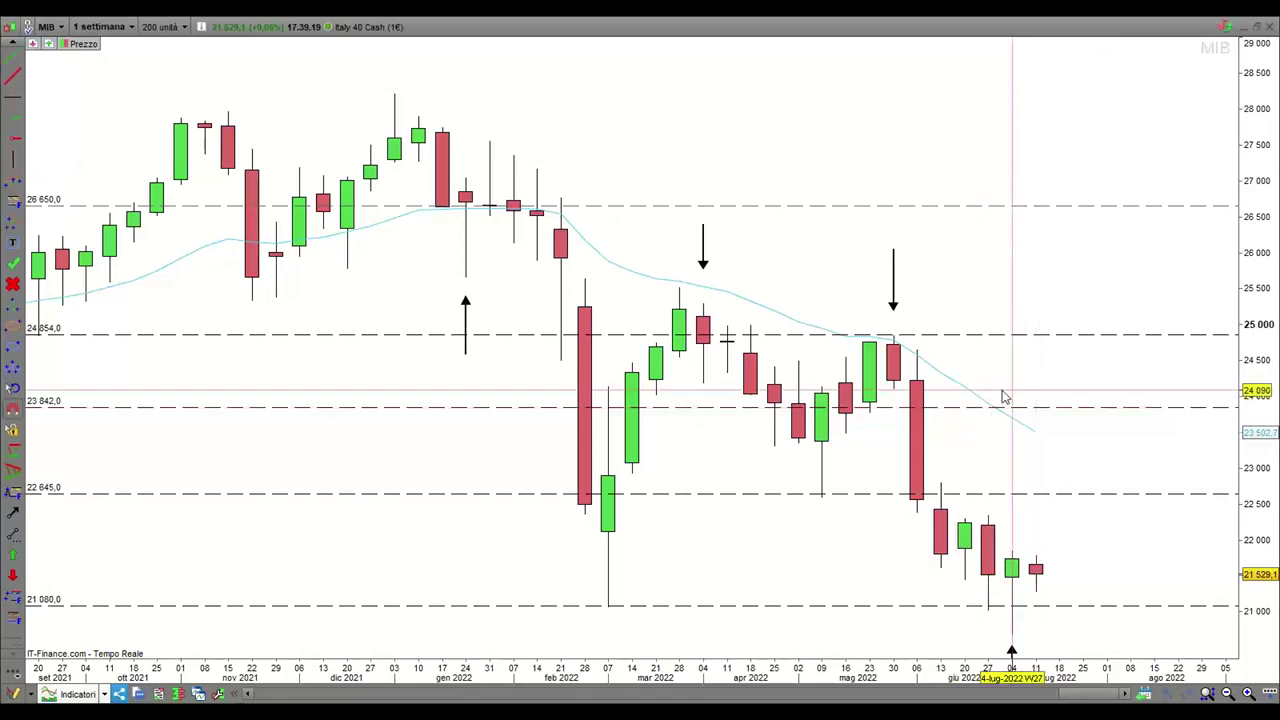
- Switch to the maximized Word trading plan and add "( -375 euro )" after mib on the Gennaio line
{"action": "key", "text": "alt+Tab"}
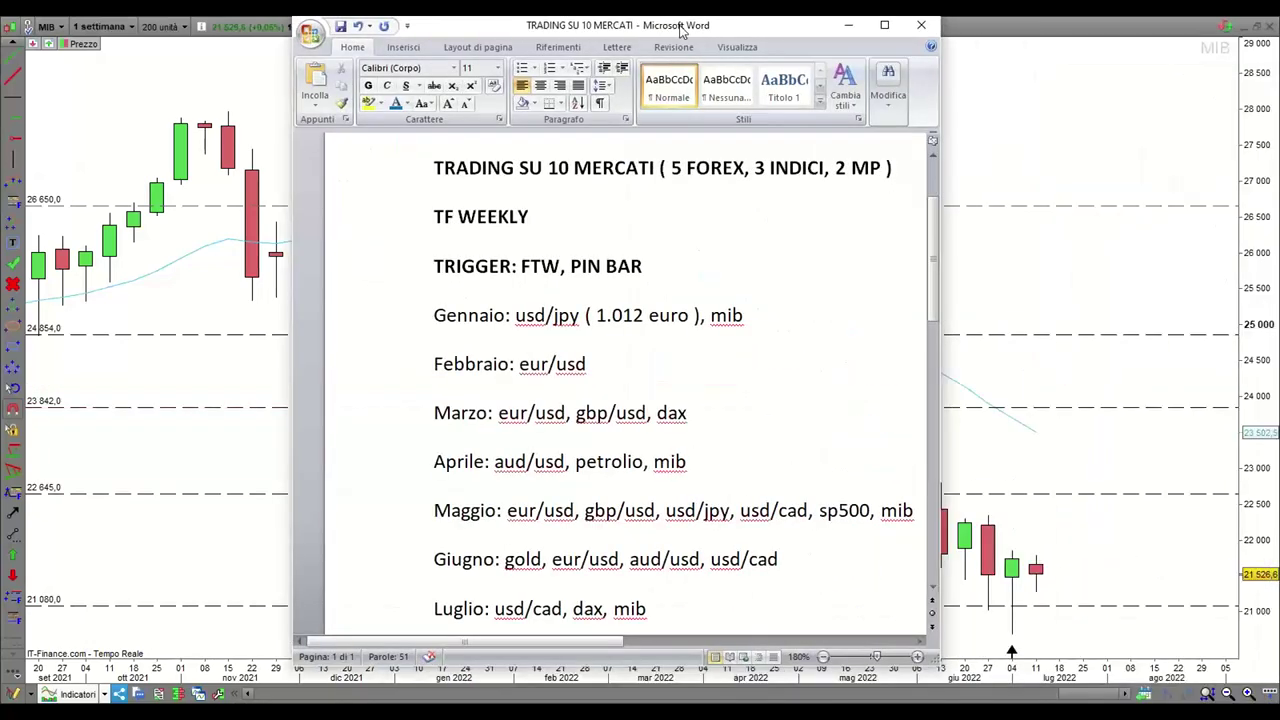
{"action": "key", "text": "super+Up"}
{"action": "left_click", "coordinate": [508, 328]}
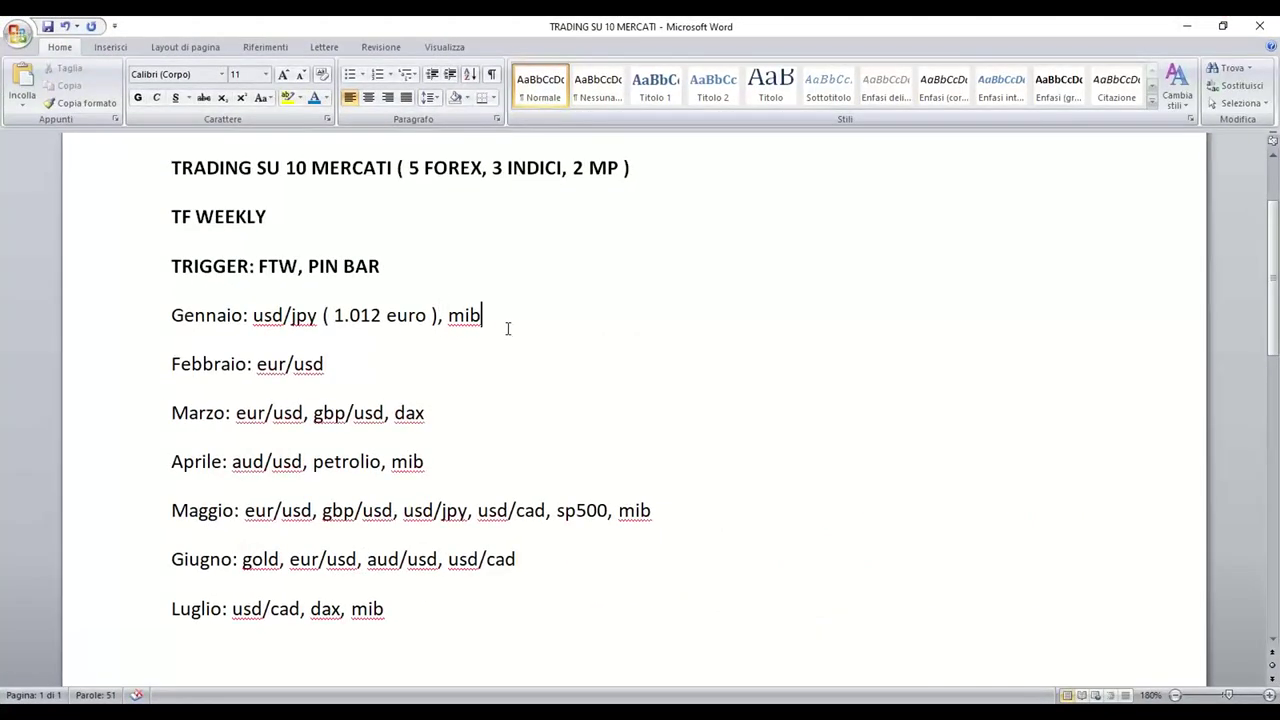
{"action": "type", "text": "( -375 euro"}
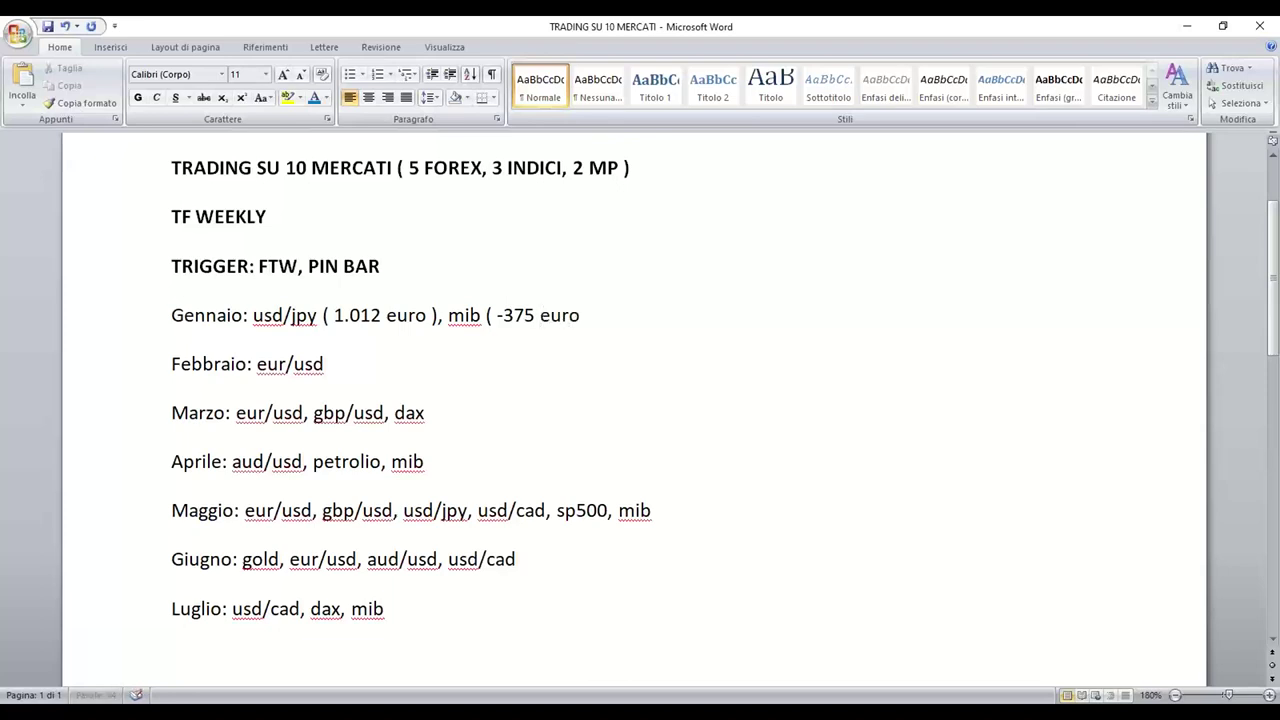
{"action": "type", "text": " )"}
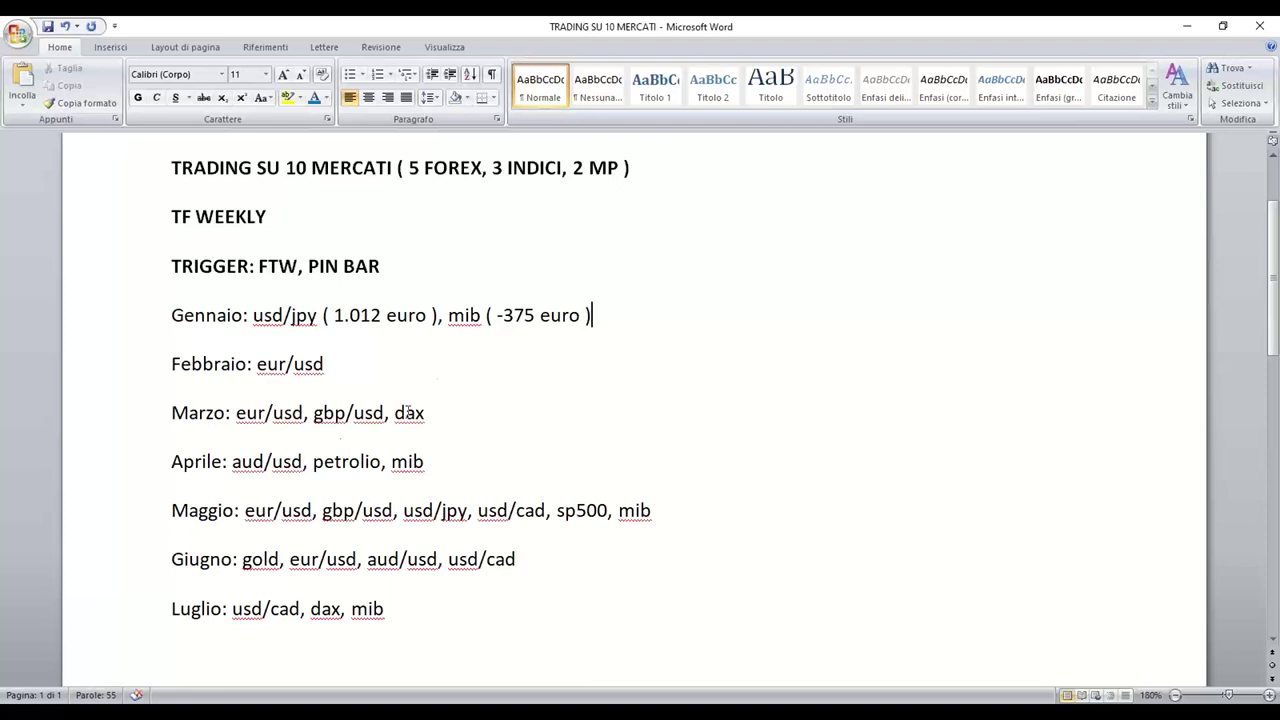
{"action": "left_click_drag", "start_coordinate": [173, 212], "coordinate": [278, 218]}
{"action": "left_click", "coordinate": [297, 232]}
{"action": "left_click_drag", "start_coordinate": [173, 212], "coordinate": [276, 218]}
{"action": "left_click", "coordinate": [287, 234]}
{"action": "left_click", "coordinate": [336, 364]}
- Switch to the calculator, subtract 375 from 1012,44 and close the calculator window
{"action": "key", "text": "alt+Tab"}
{"action": "left_click_drag", "start_coordinate": [801, 185], "coordinate": [853, 173]}
{"action": "left_click", "coordinate": [896, 505]}
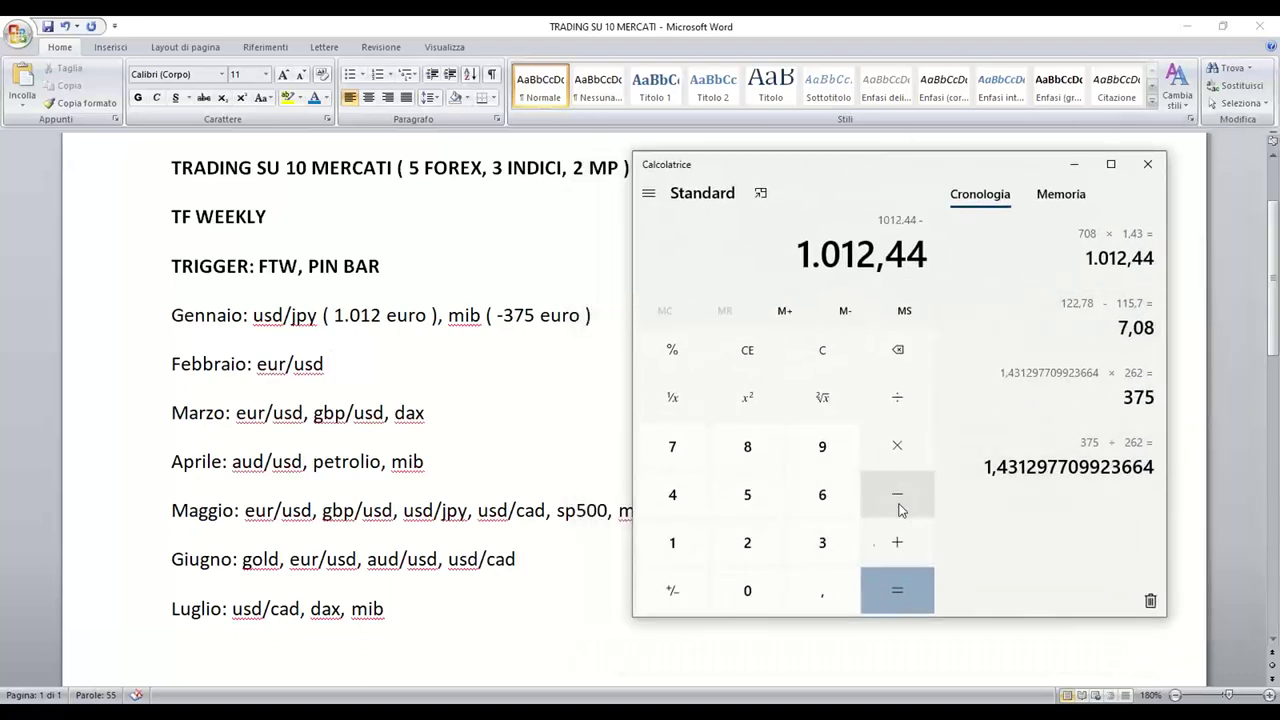
{"action": "left_click", "coordinate": [840, 548]}
{"action": "left_click", "coordinate": [684, 465]}
{"action": "left_click", "coordinate": [751, 491]}
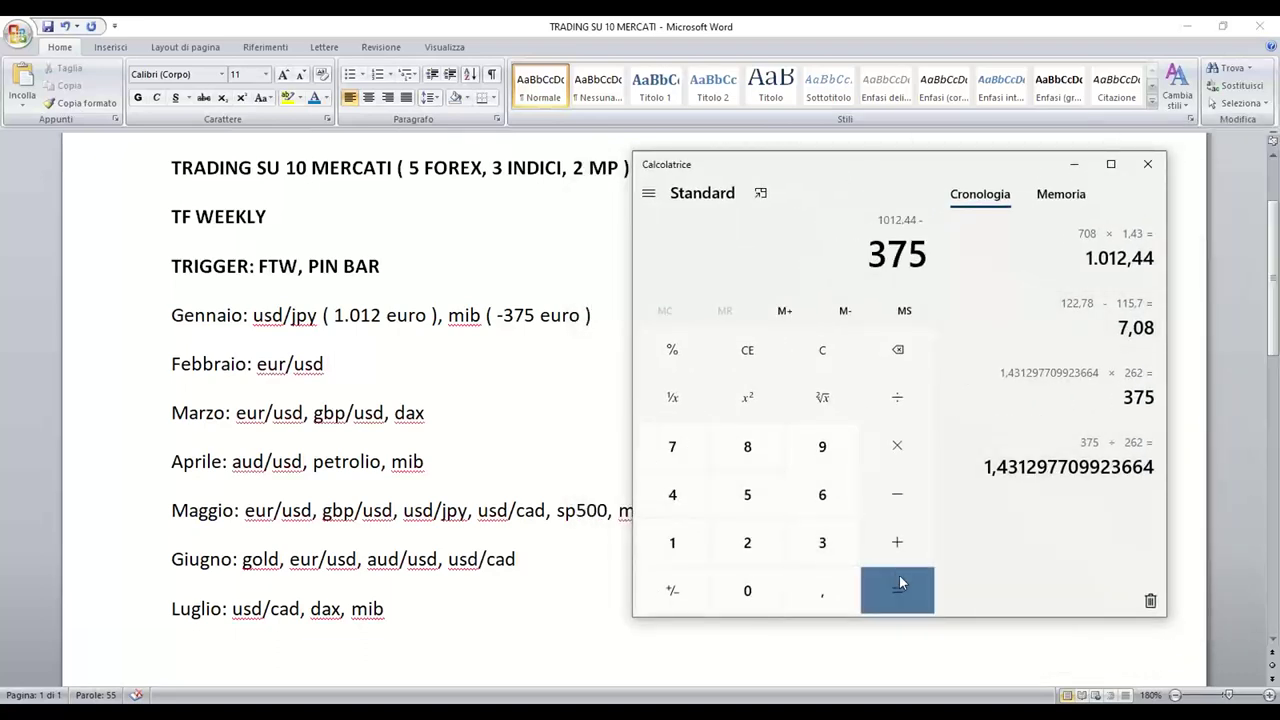
{"action": "left_click", "coordinate": [900, 576]}
{"action": "left_click", "coordinate": [1148, 164]}
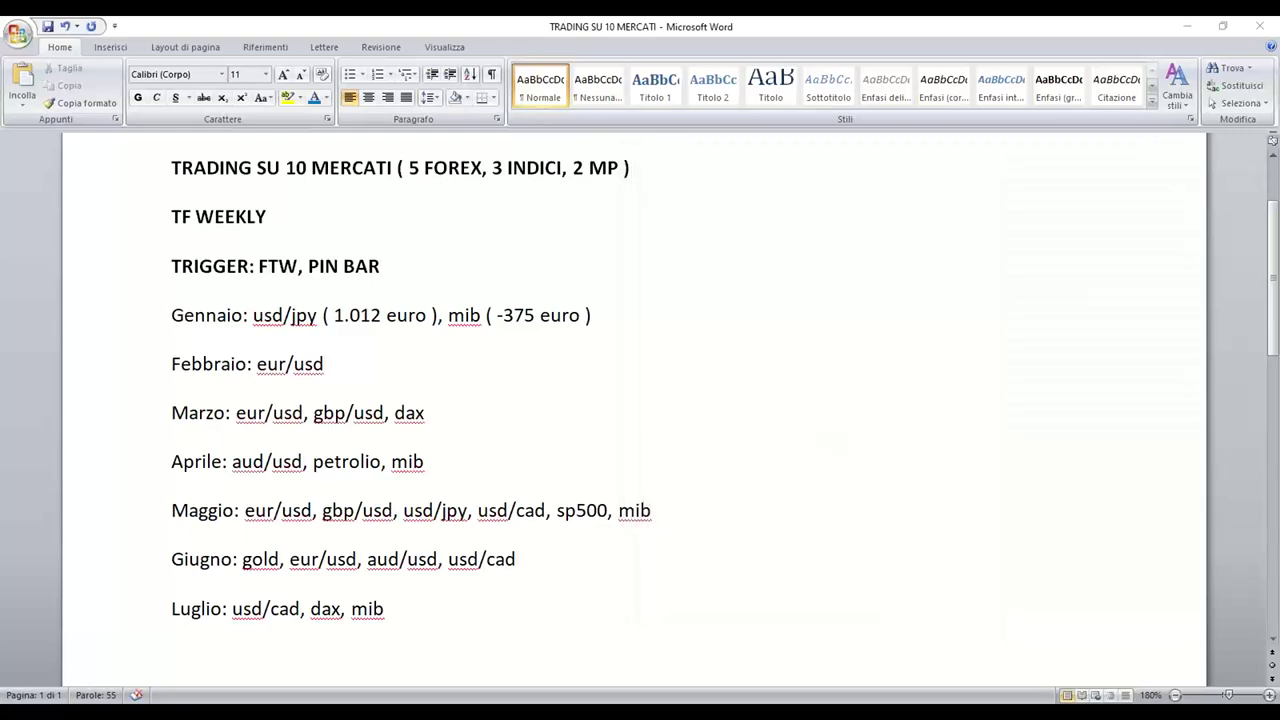
{"action": "key", "text": "alt+Tab"}
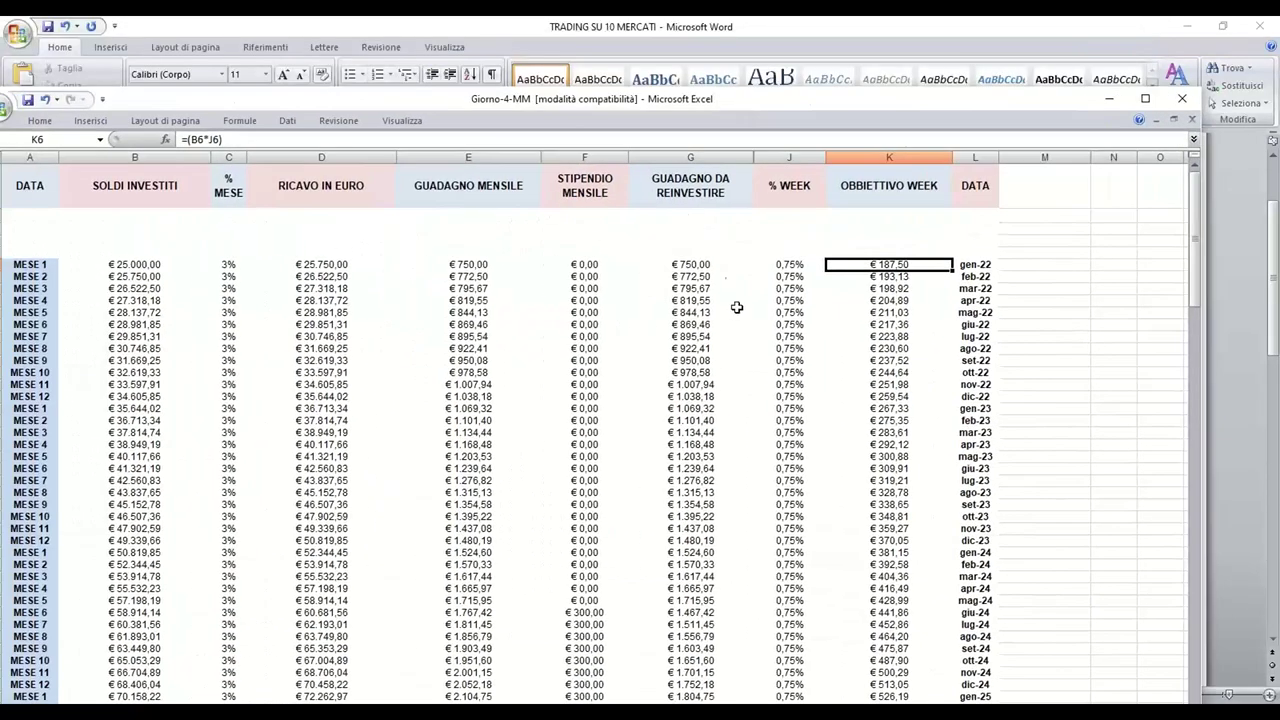
{"action": "double_click", "coordinate": [782, 28]}
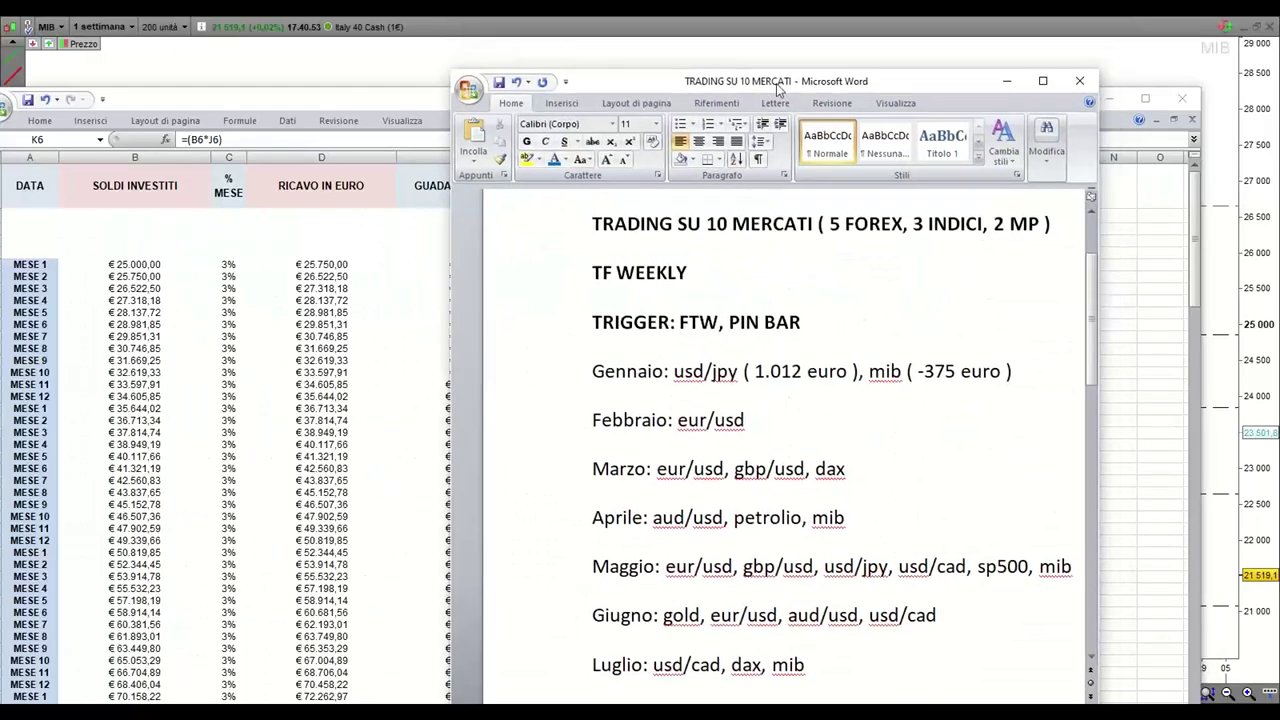
{"action": "left_click", "coordinate": [1042, 80]}
- Check the January net result in the calculator and add "= 637 euro" at the end of the Gennaio line
{"action": "key", "text": "alt+Tab"}
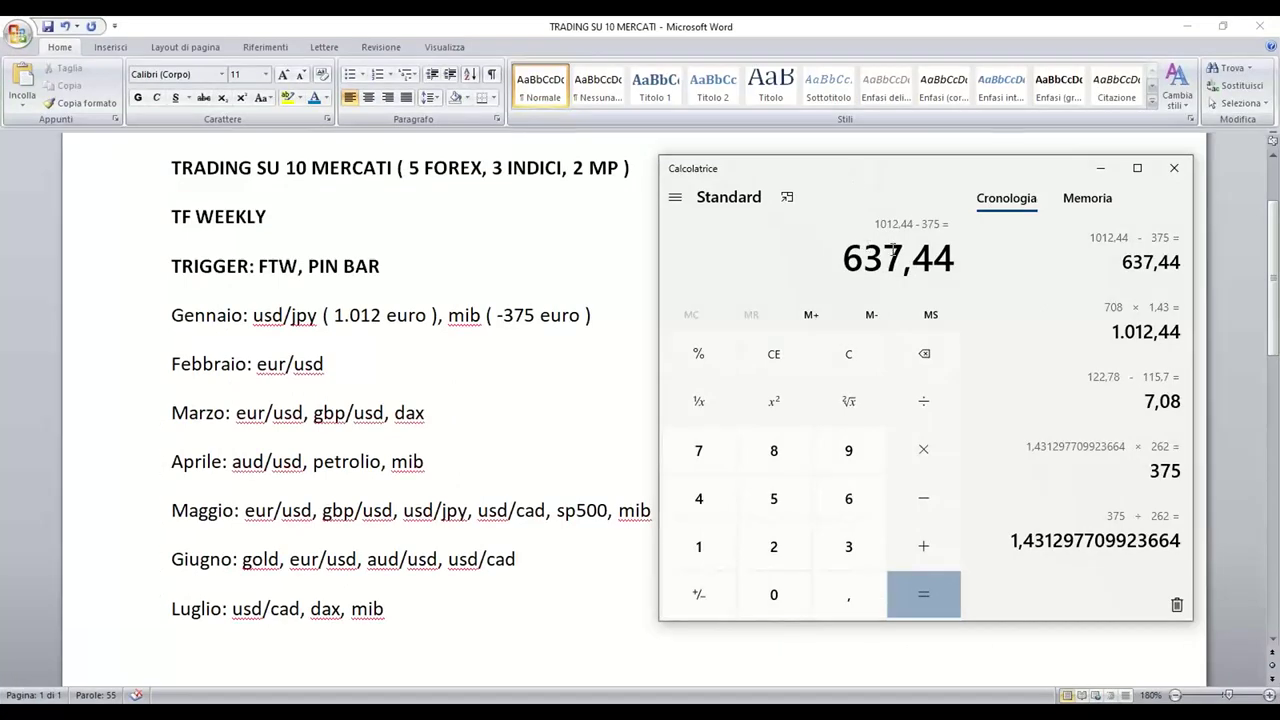
{"action": "left_click", "coordinate": [654, 321]}
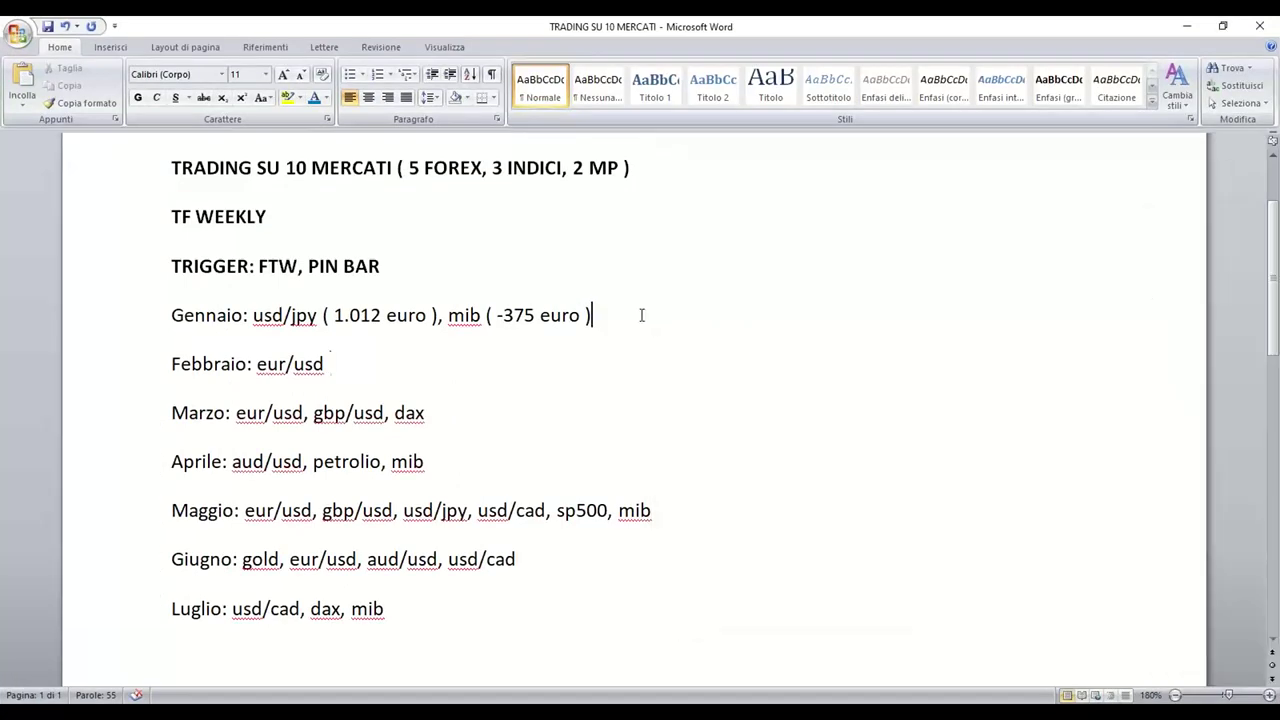
{"action": "type", "text": "0"}
{"action": "type", "text": " 637"}
{"action": "key", "text": "BackSpace"}
{"action": "key", "text": "BackSpace"}
{"action": "key", "text": "BackSpace"}
{"action": "key", "text": "BackSpace"}
{"action": "key", "text": "BackSpace"}
{"action": "type", "text": "= 637 euro"}
- Restore Word to a smaller window and move the Word and Excel windows off the weekly MIB chart
{"action": "left_click", "coordinate": [1222, 26]}
{"action": "left_click_drag", "start_coordinate": [866, 85], "coordinate": [1279, 90]}
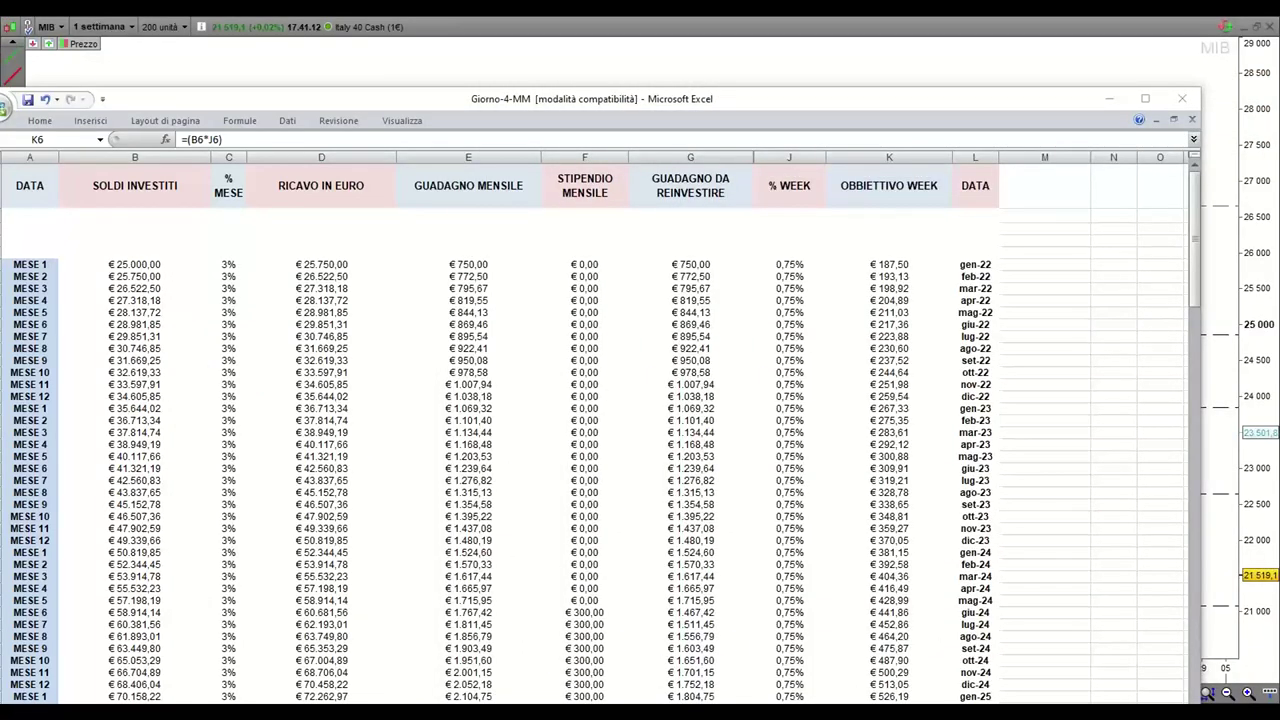
{"action": "left_click_drag", "start_coordinate": [952, 100], "coordinate": [950, 0]}
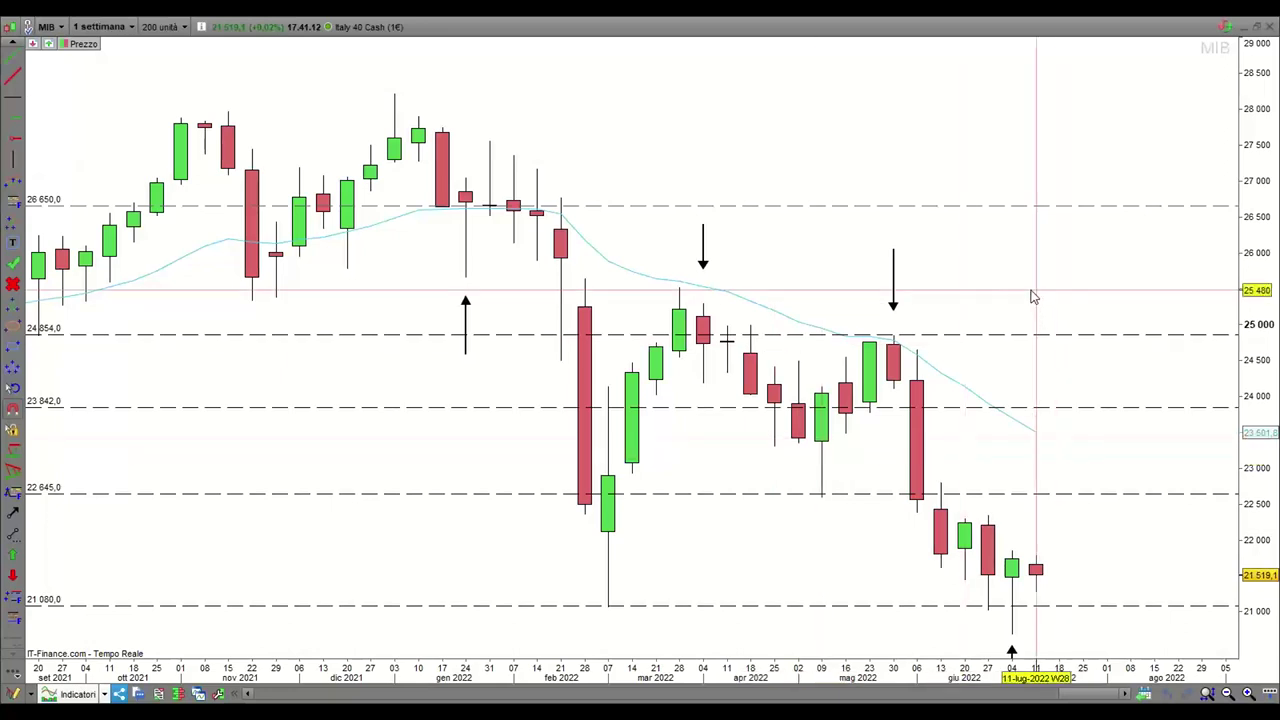
{"action": "left_click_drag", "start_coordinate": [1026, 291], "coordinate": [1005, 292]}
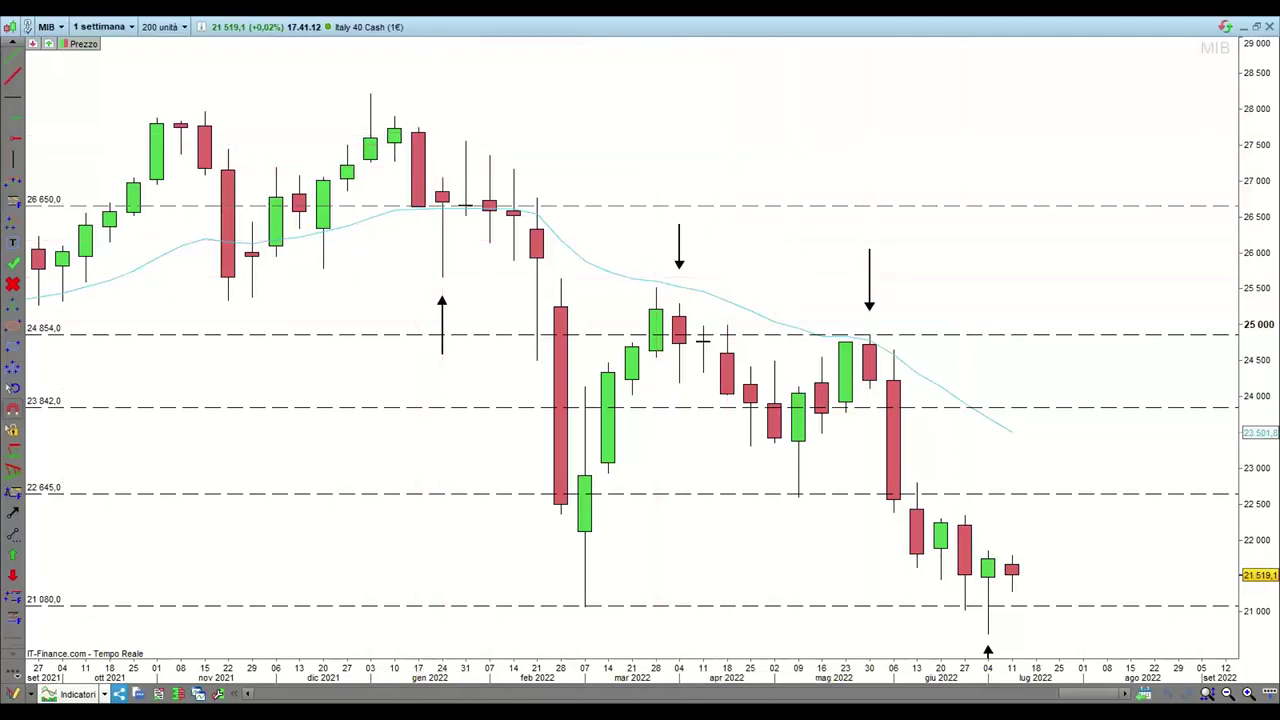
- Check the Febbraio line in the maximized Word plan, then show the weekly EURUSD chart around its February signal
{"action": "key", "text": "alt+Tab"}
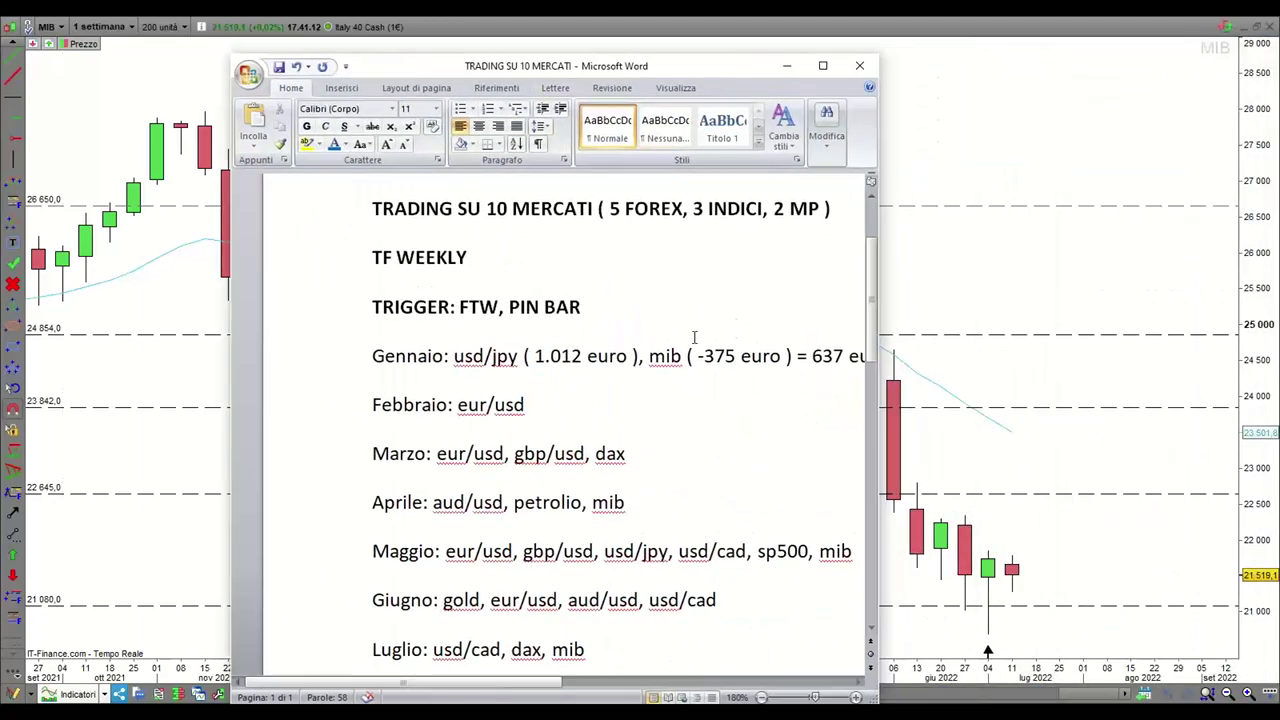
{"action": "left_click", "coordinate": [822, 65]}
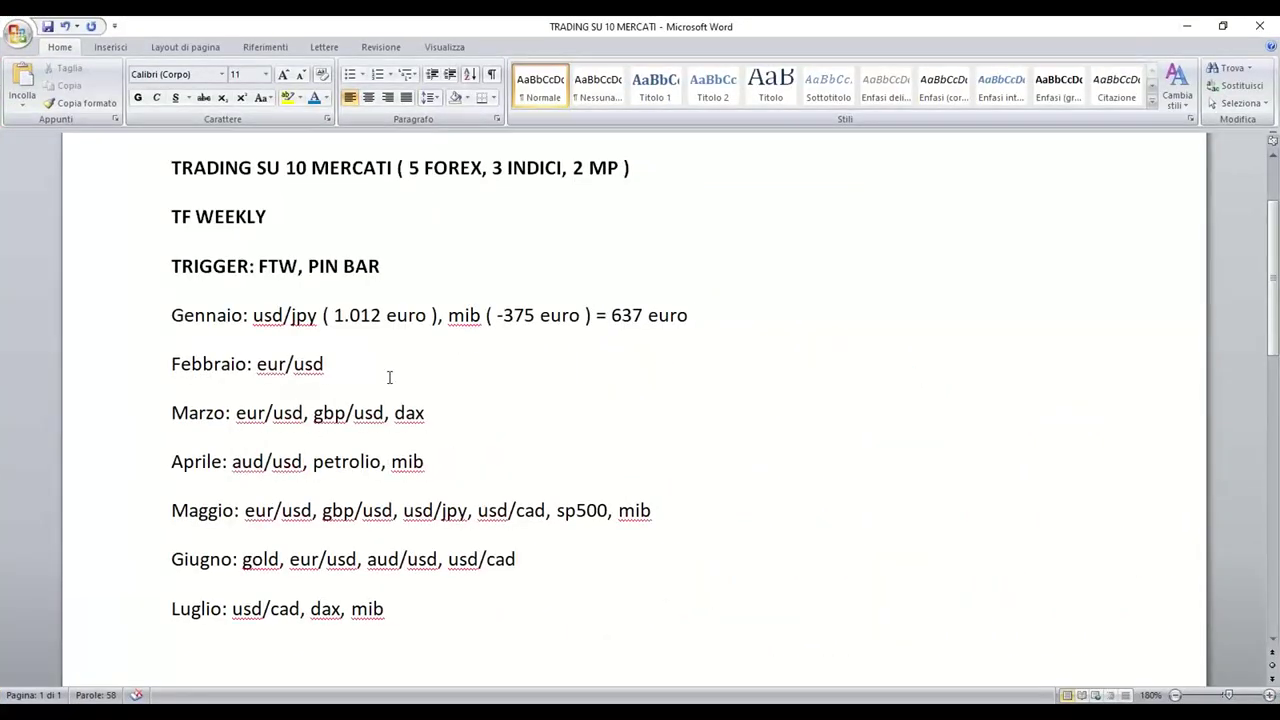
{"action": "key", "text": "alt+Tab"}
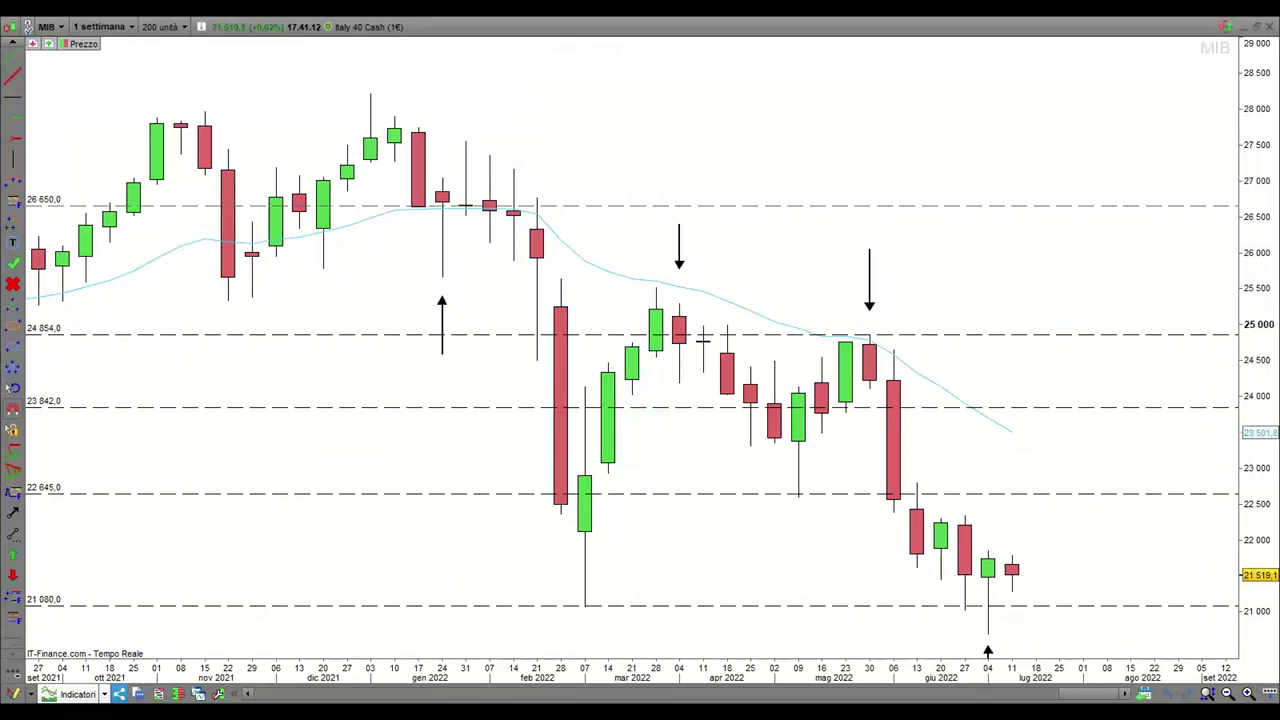
{"action": "key", "text": "alt+Tab"}
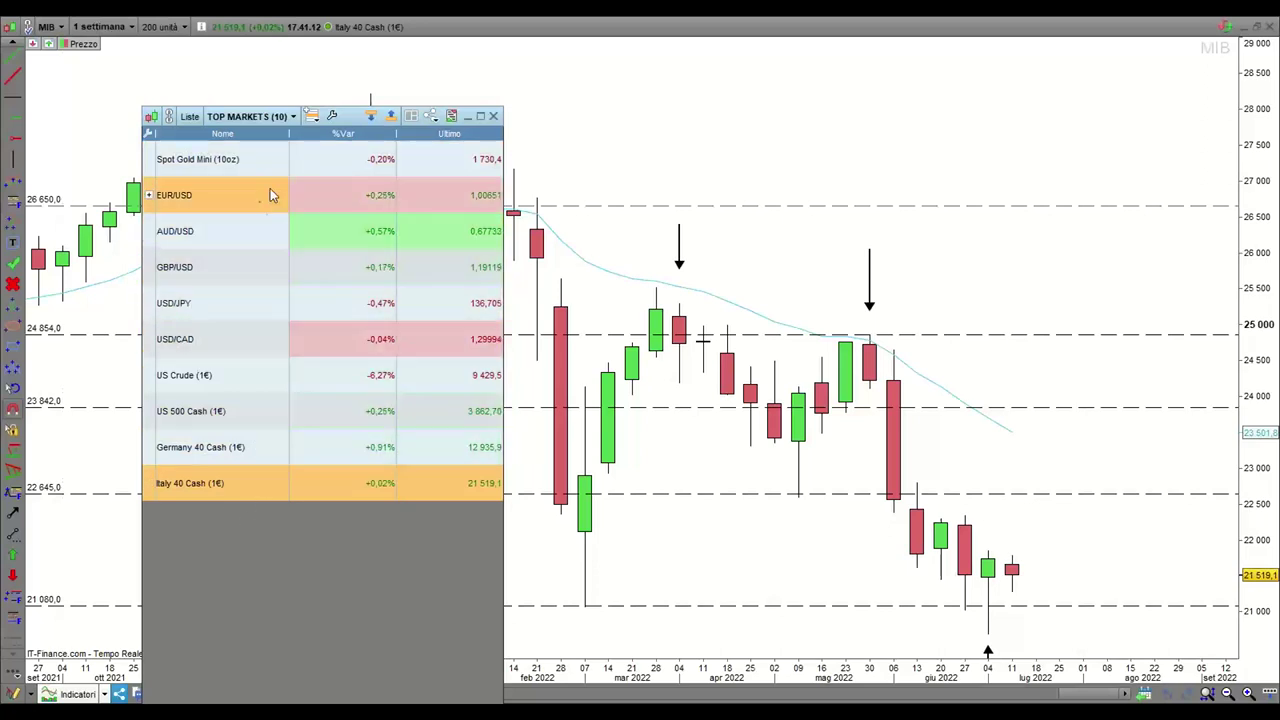
{"action": "key", "text": "alt+Tab"}
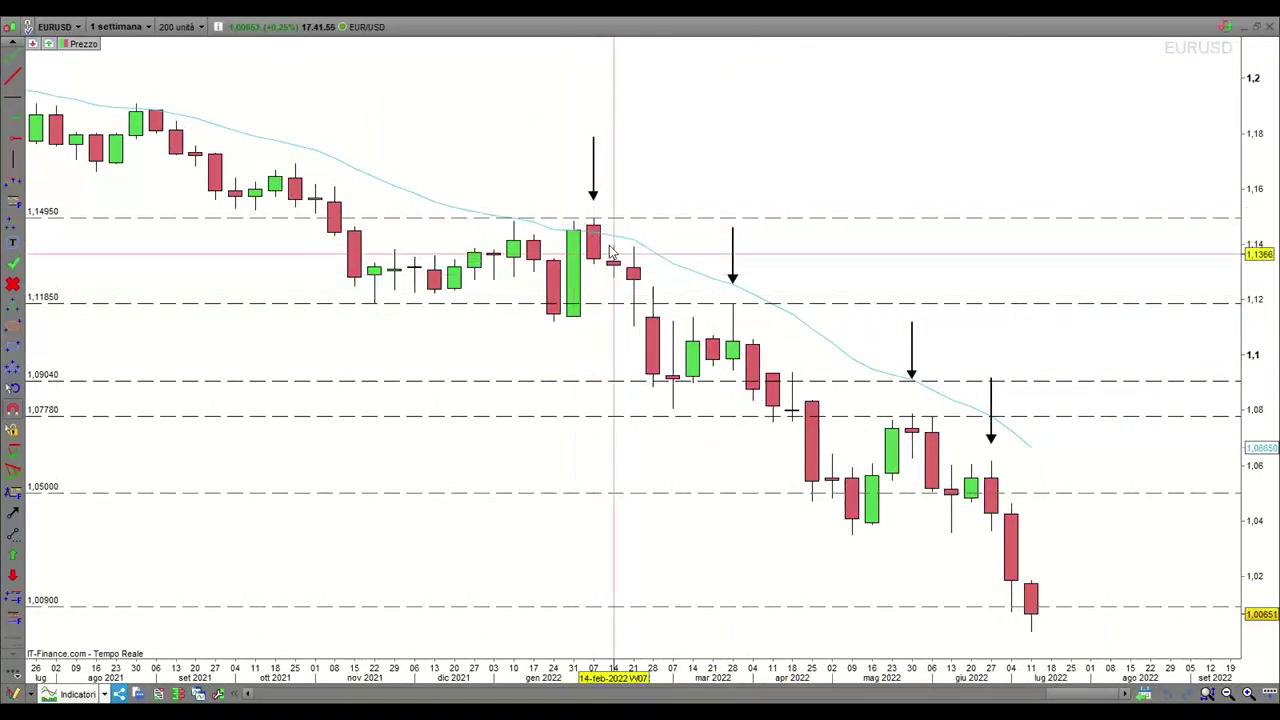
{"action": "scroll", "coordinate": [612, 252], "scroll_direction": "up", "scroll_amount": 1}
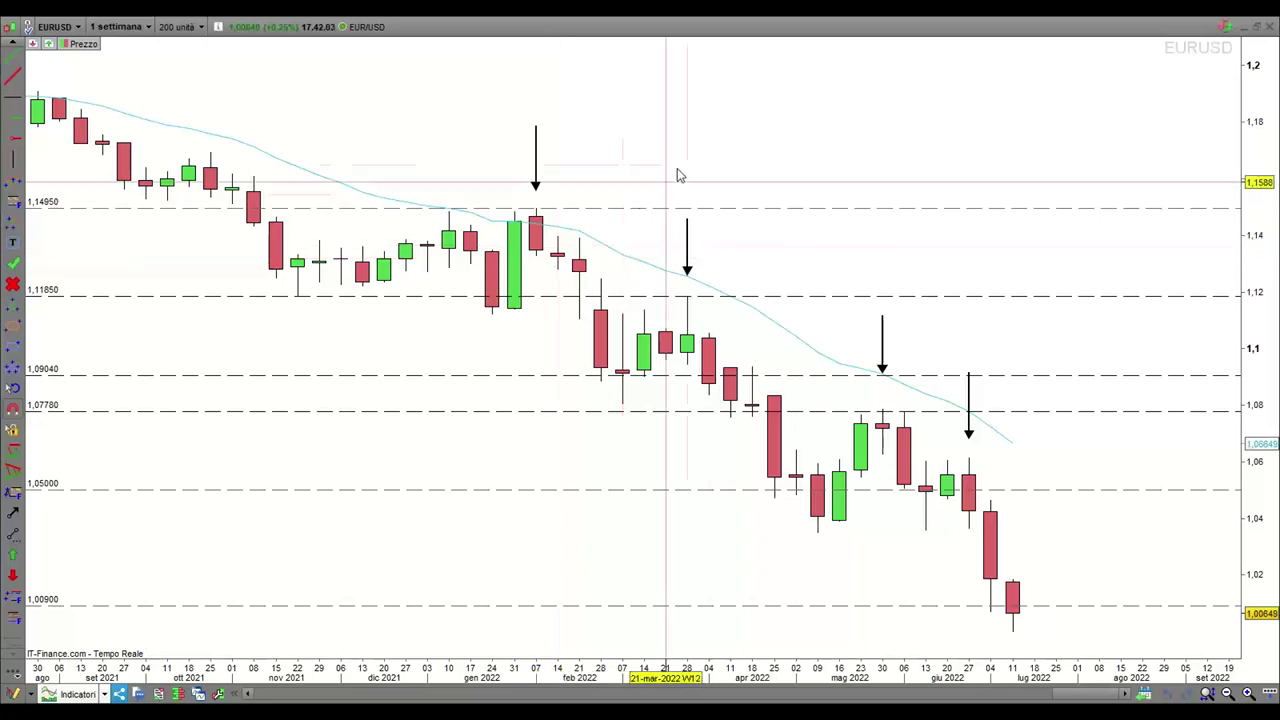
{"action": "scroll", "coordinate": [680, 171], "scroll_direction": "up", "scroll_amount": 1}
{"action": "mouse_move", "coordinate": [663, 143]}
{"action": "left_mouse_down"}
{"action": "mouse_move", "coordinate": [763, 138]}
{"action": "mouse_move", "coordinate": [677, 134]}
{"action": "left_mouse_up"}
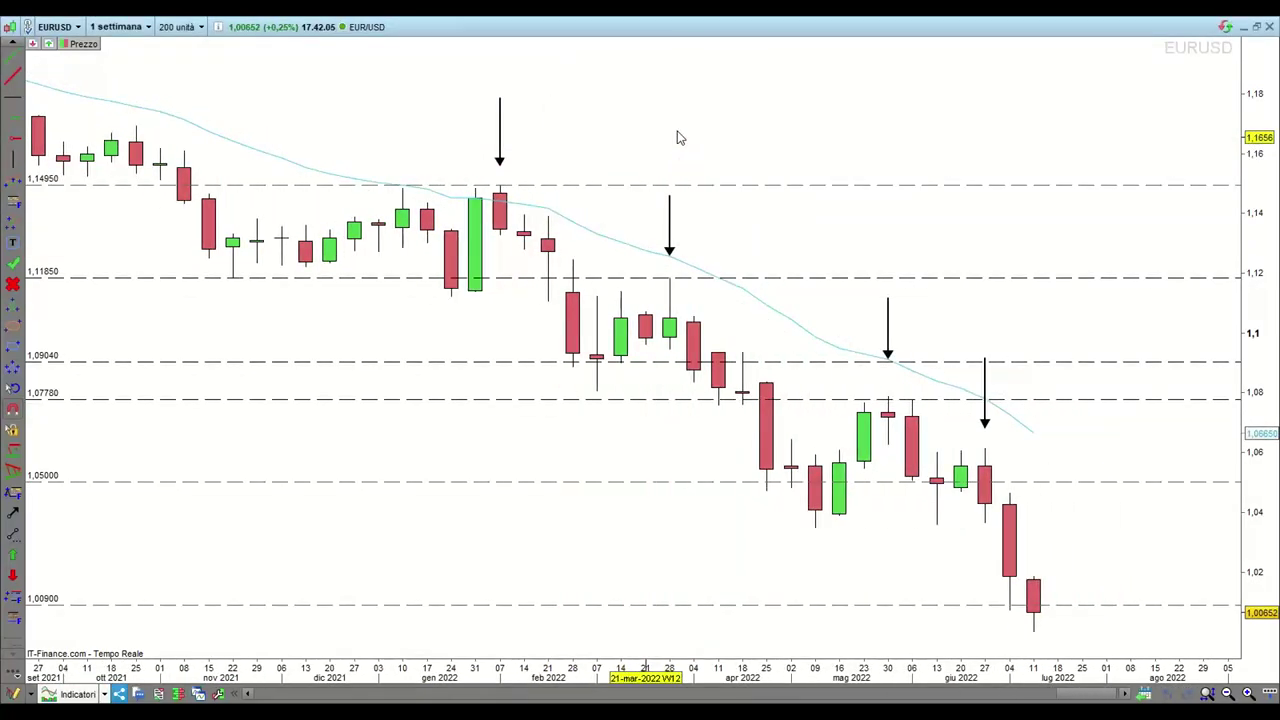
- Draw percentage projection levels from the 7 February 2022 EURUSD signal candle and mark pen lines below and above that candle
{"action": "left_click", "coordinate": [13, 599]}
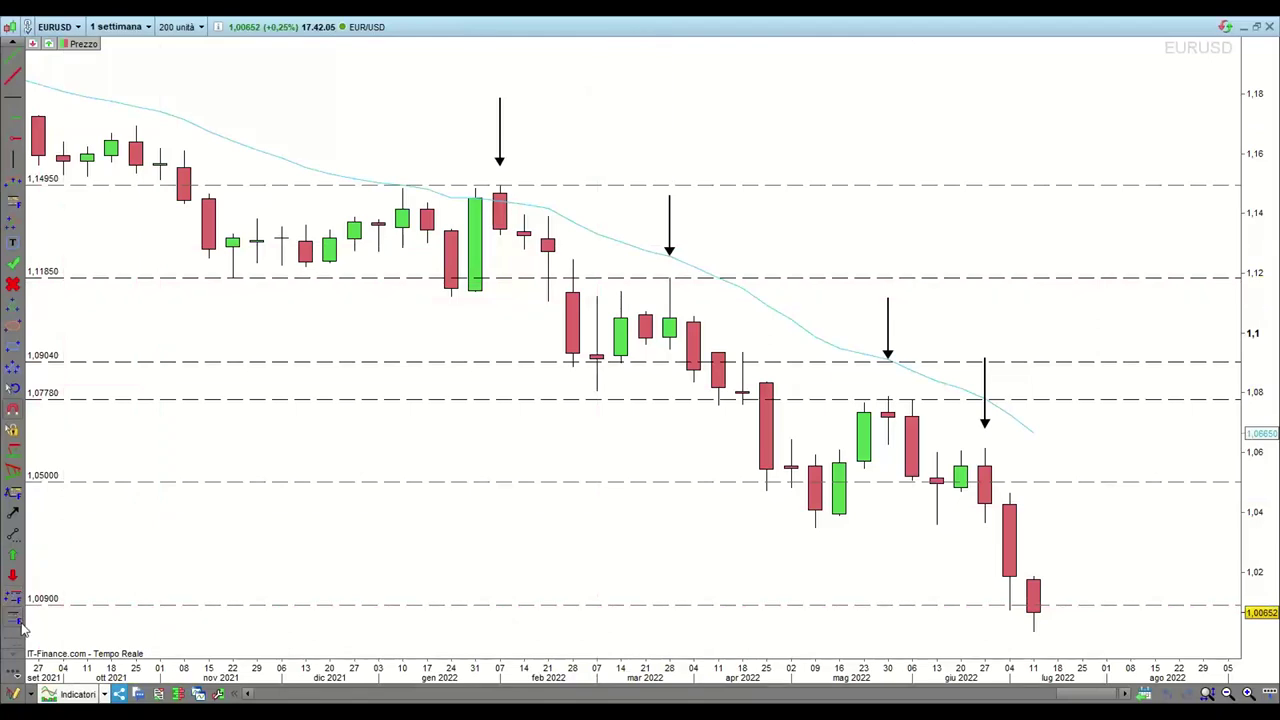
{"action": "left_click_drag", "start_coordinate": [500, 236], "coordinate": [815, 191]}
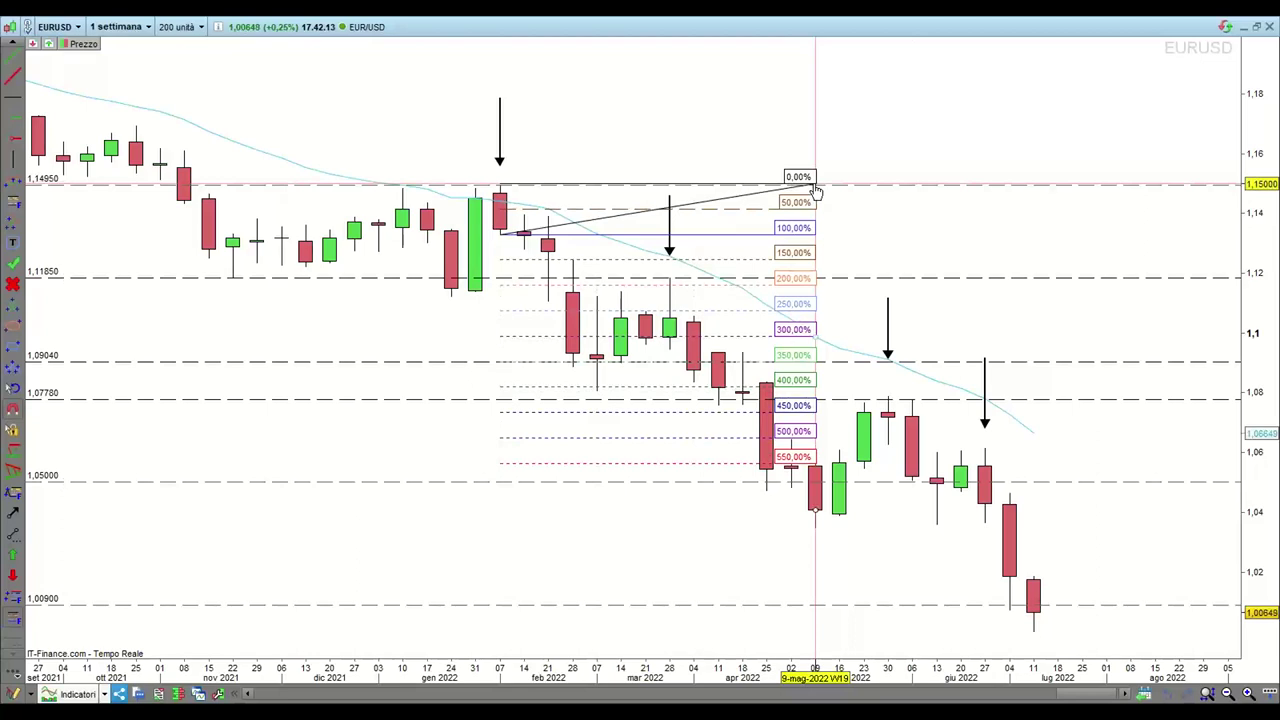
{"action": "left_click_drag", "start_coordinate": [815, 191], "coordinate": [815, 190]}
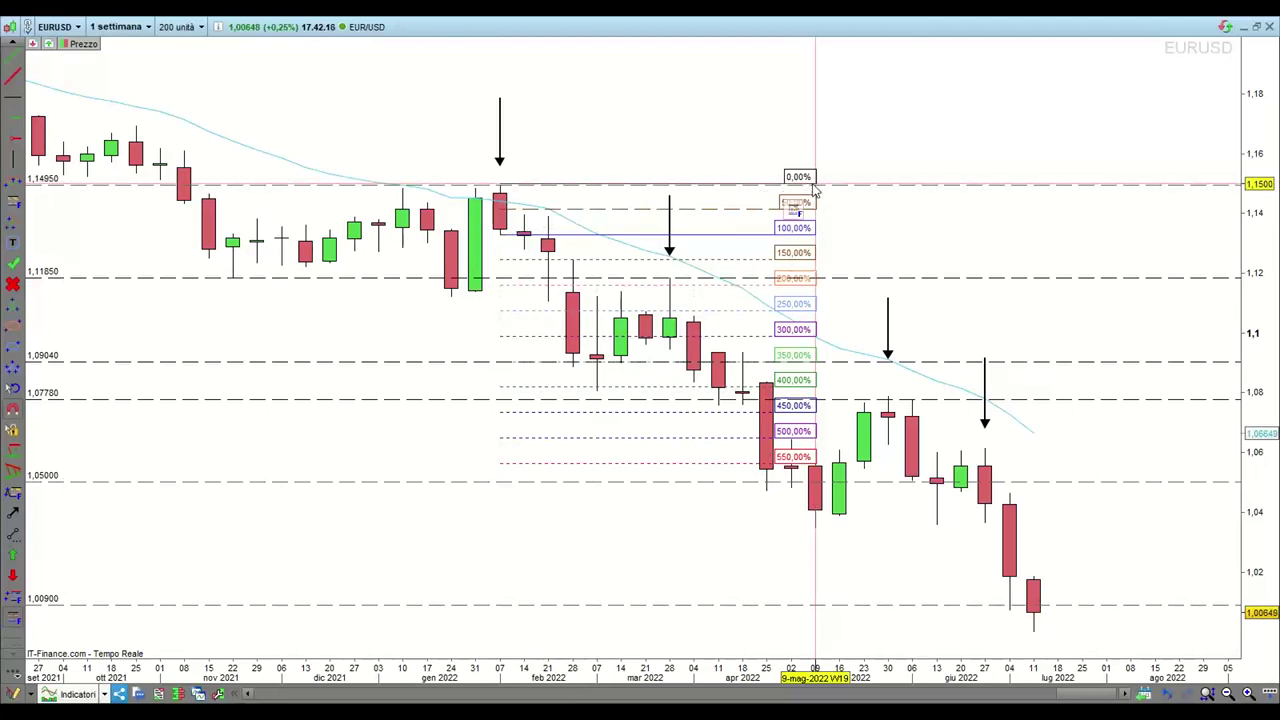
{"action": "left_click_drag", "start_coordinate": [1250, 488], "coordinate": [1250, 445]}
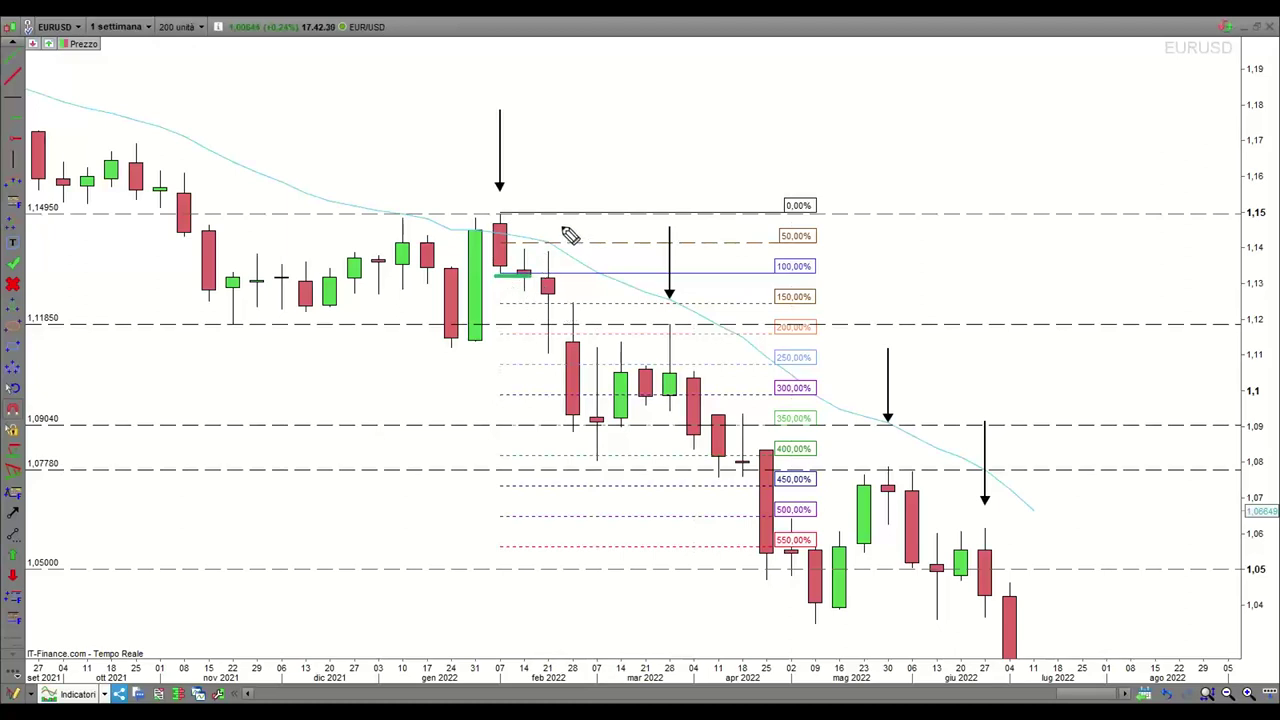
{"action": "left_click_drag", "start_coordinate": [494, 199], "coordinate": [548, 199]}
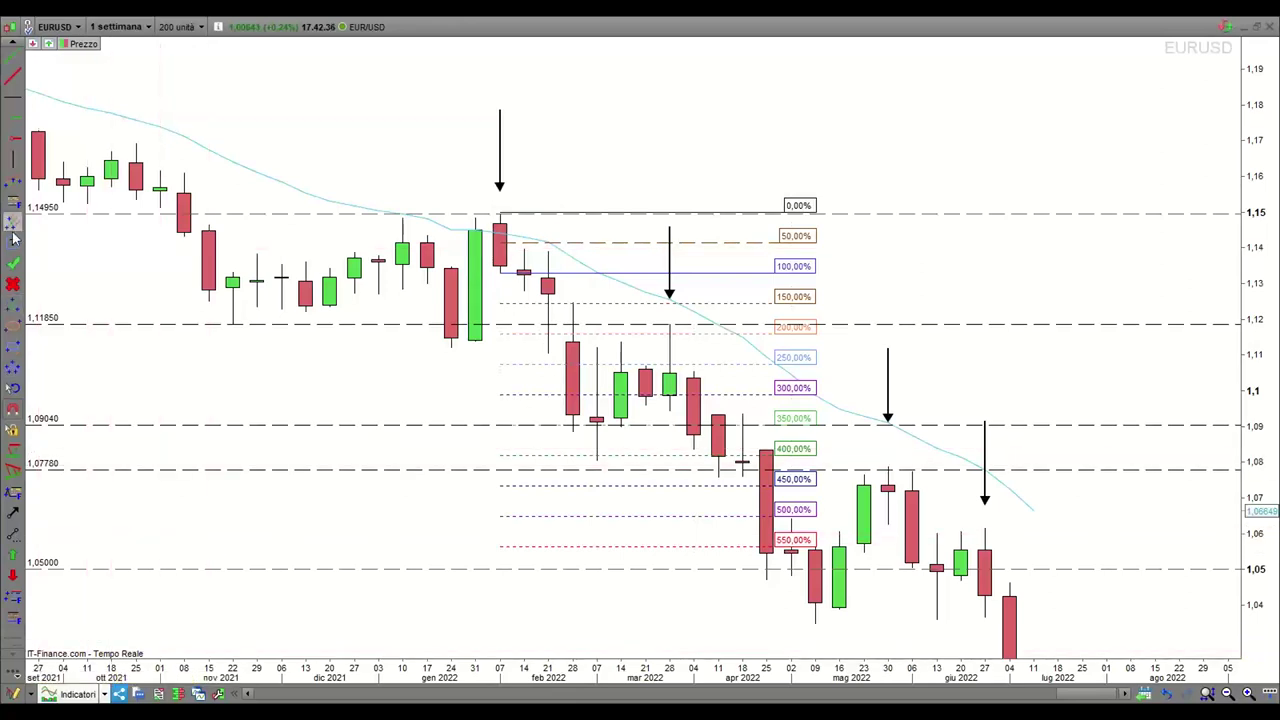
- Measure the stop distance with the ruler from below the 7 February 2022 EURUSD candle's low to above its high
{"action": "scroll", "coordinate": [28, 380], "scroll_direction": "up", "scroll_amount": 2}
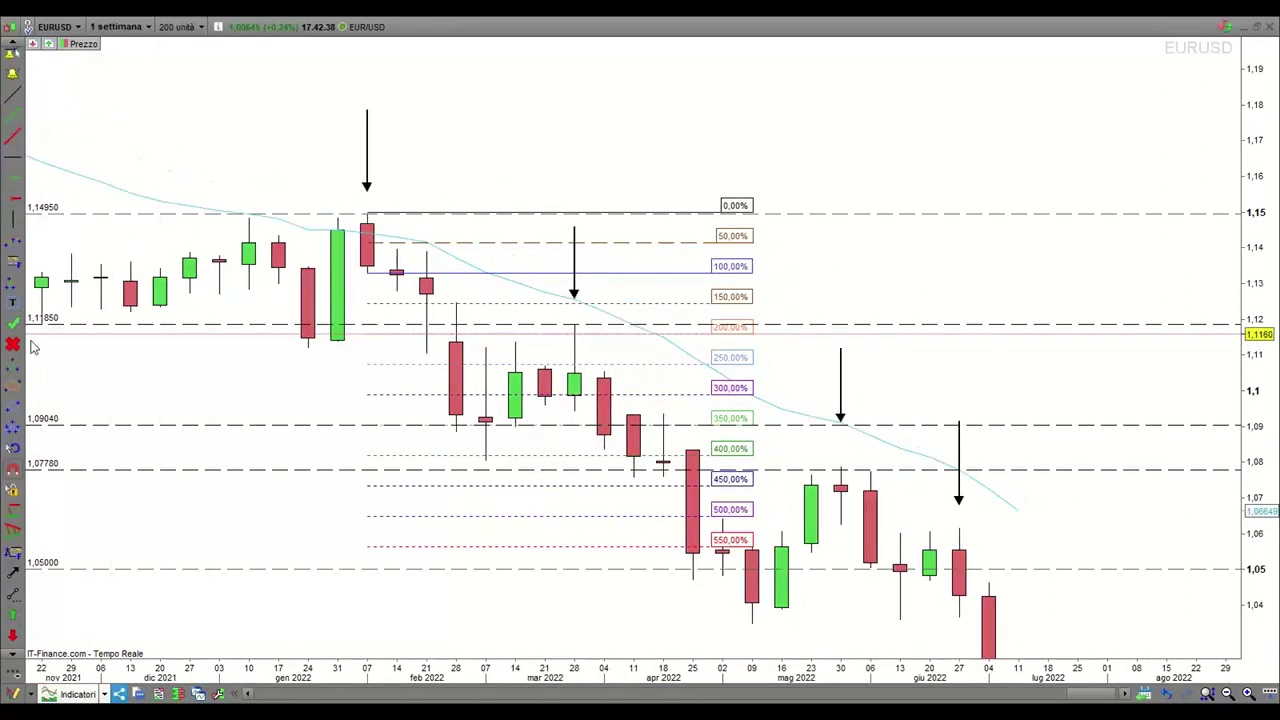
{"action": "scroll", "coordinate": [174, 335], "scroll_direction": "down", "scroll_amount": 1}
{"action": "scroll", "coordinate": [74, 334], "scroll_direction": "up", "scroll_amount": 2}
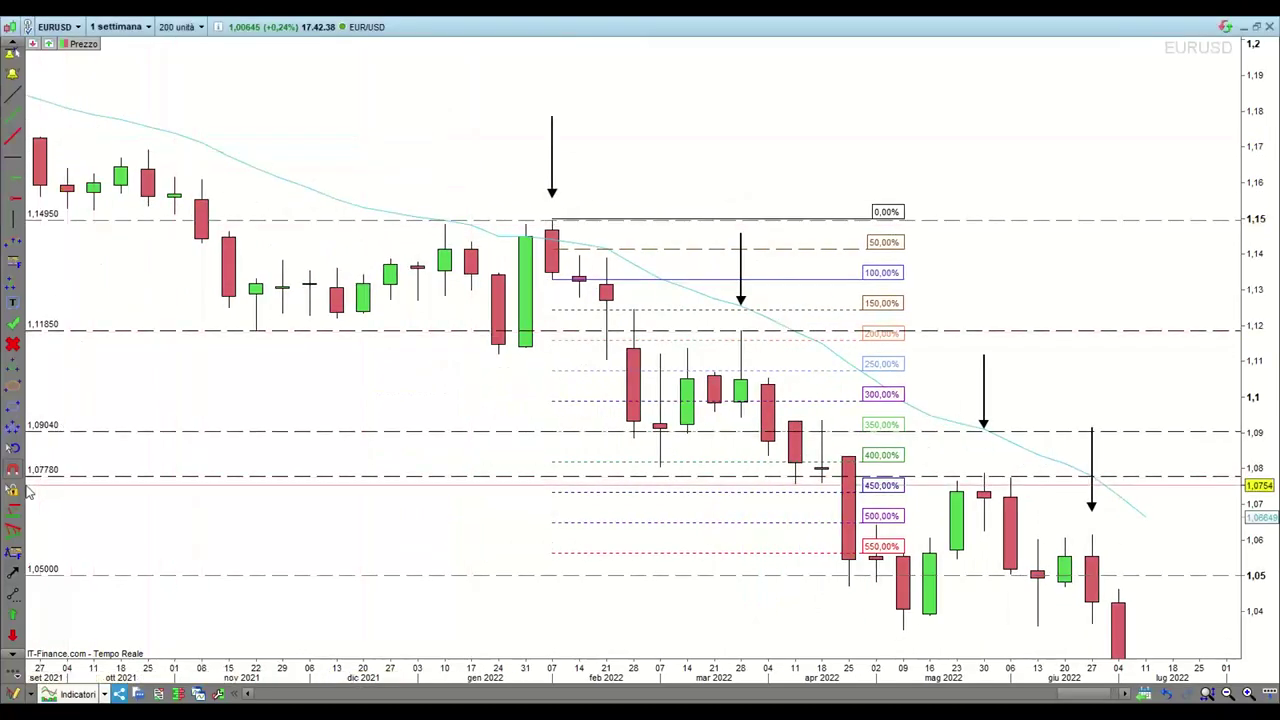
{"action": "scroll", "coordinate": [20, 480], "scroll_direction": "down", "scroll_amount": 1}
{"action": "scroll", "coordinate": [16, 460], "scroll_direction": "up", "scroll_amount": 5}
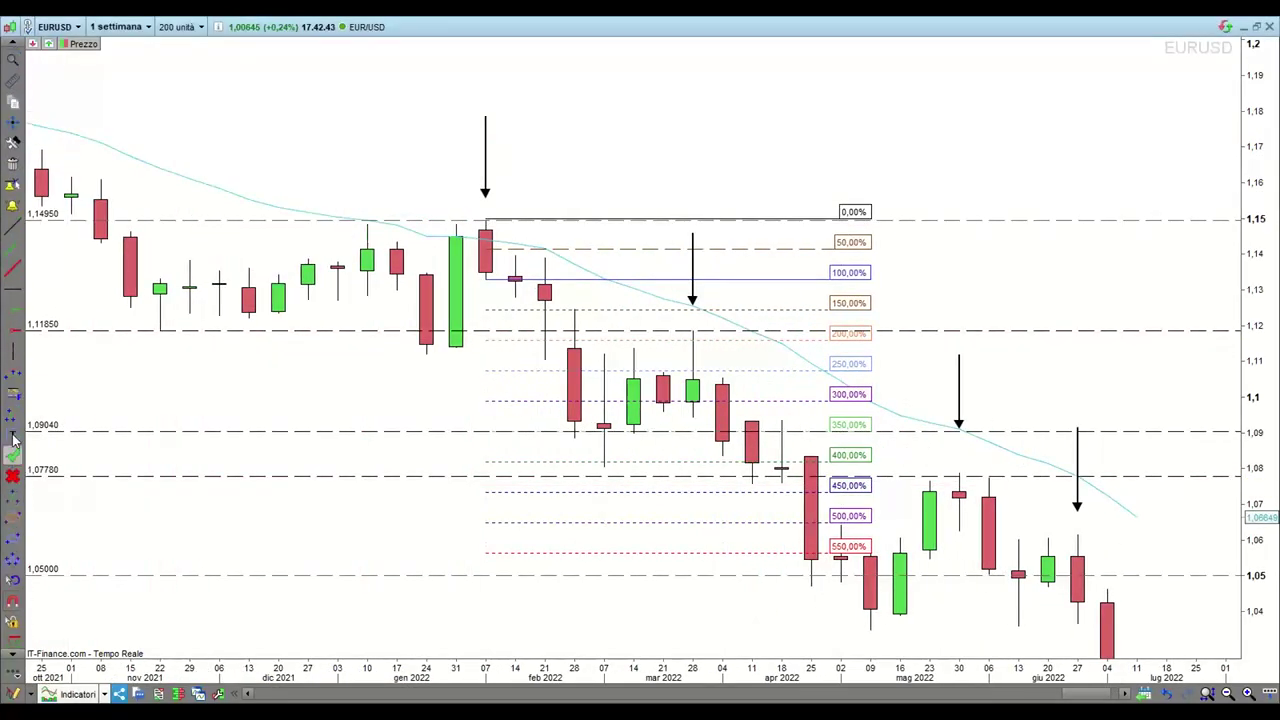
{"action": "left_click", "coordinate": [14, 438]}
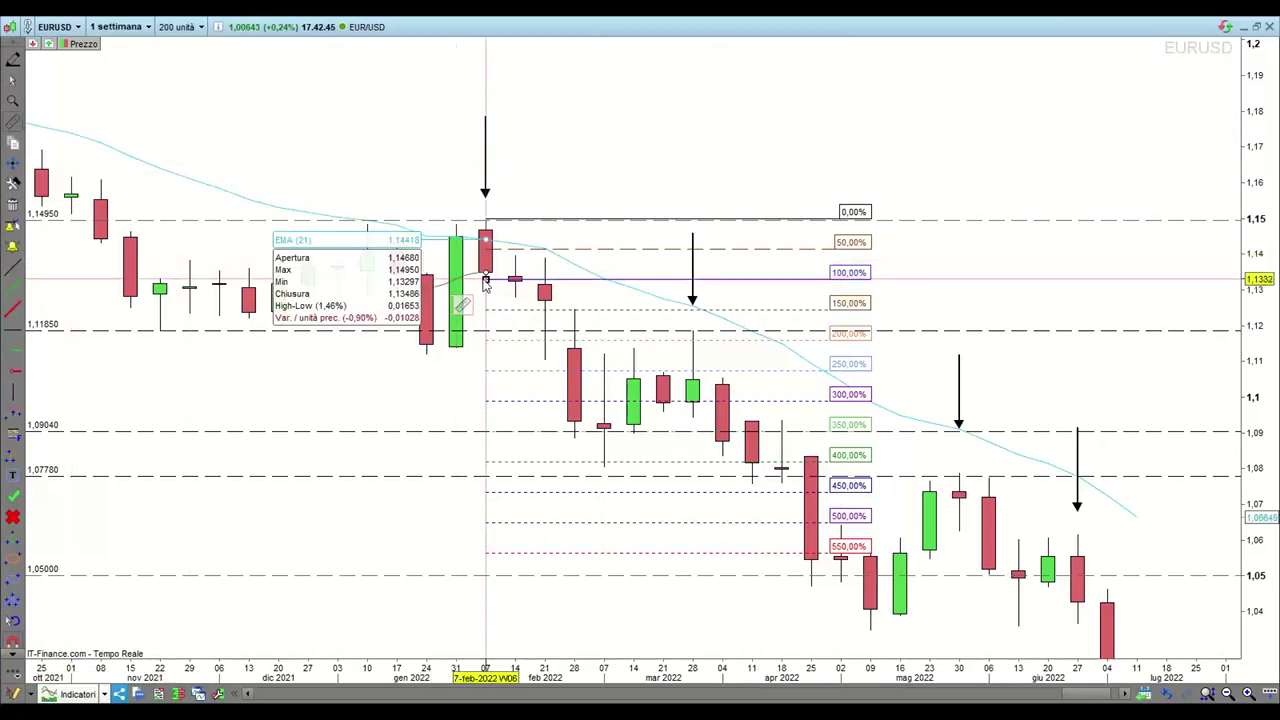
{"action": "mouse_move", "coordinate": [486, 277]}
{"action": "left_mouse_down"}
{"action": "mouse_move", "coordinate": [619, 268]}
{"action": "mouse_move", "coordinate": [729, 207]}
{"action": "left_mouse_up"}
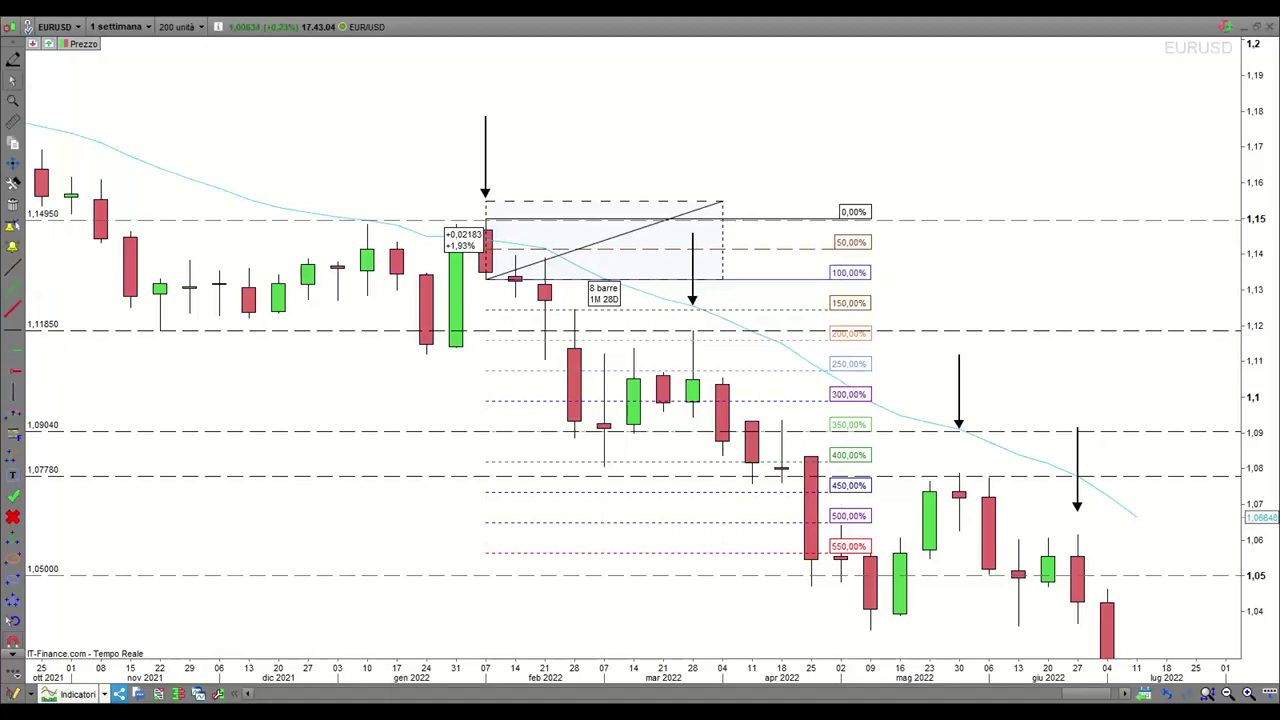
- Divide 375 by 218 in the calculator and move the calculator window off the EURUSD chart
{"action": "key", "text": "alt+Tab"}
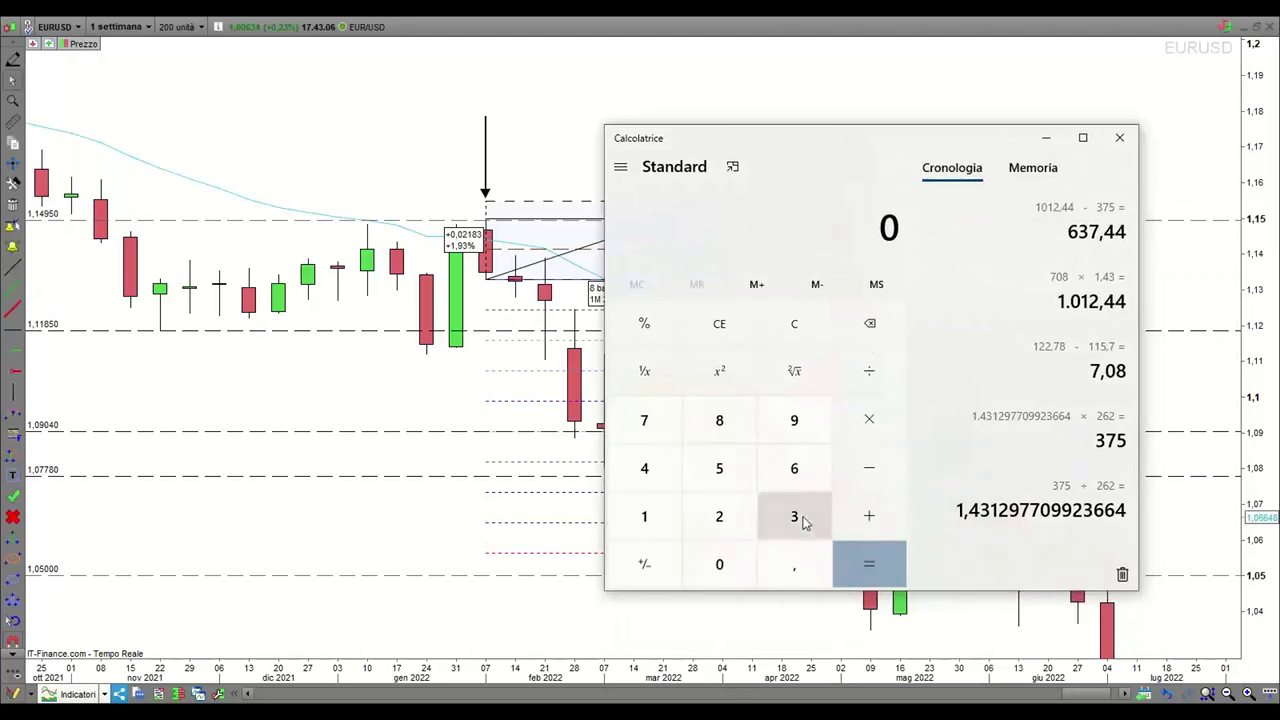
{"action": "left_click", "coordinate": [794, 516]}
{"action": "left_click", "coordinate": [644, 420]}
{"action": "left_click", "coordinate": [719, 468]}
{"action": "left_click", "coordinate": [869, 371]}
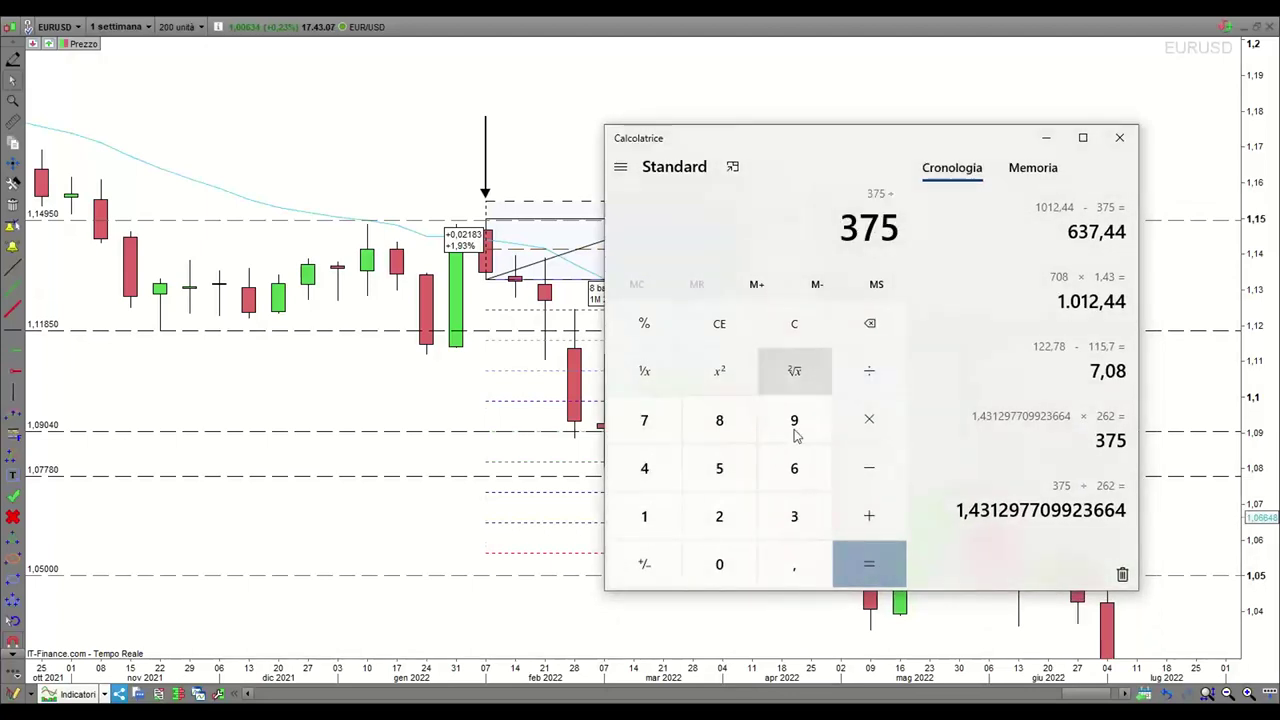
{"action": "left_click", "coordinate": [719, 516]}
{"action": "left_click", "coordinate": [644, 516]}
{"action": "left_click", "coordinate": [719, 420]}
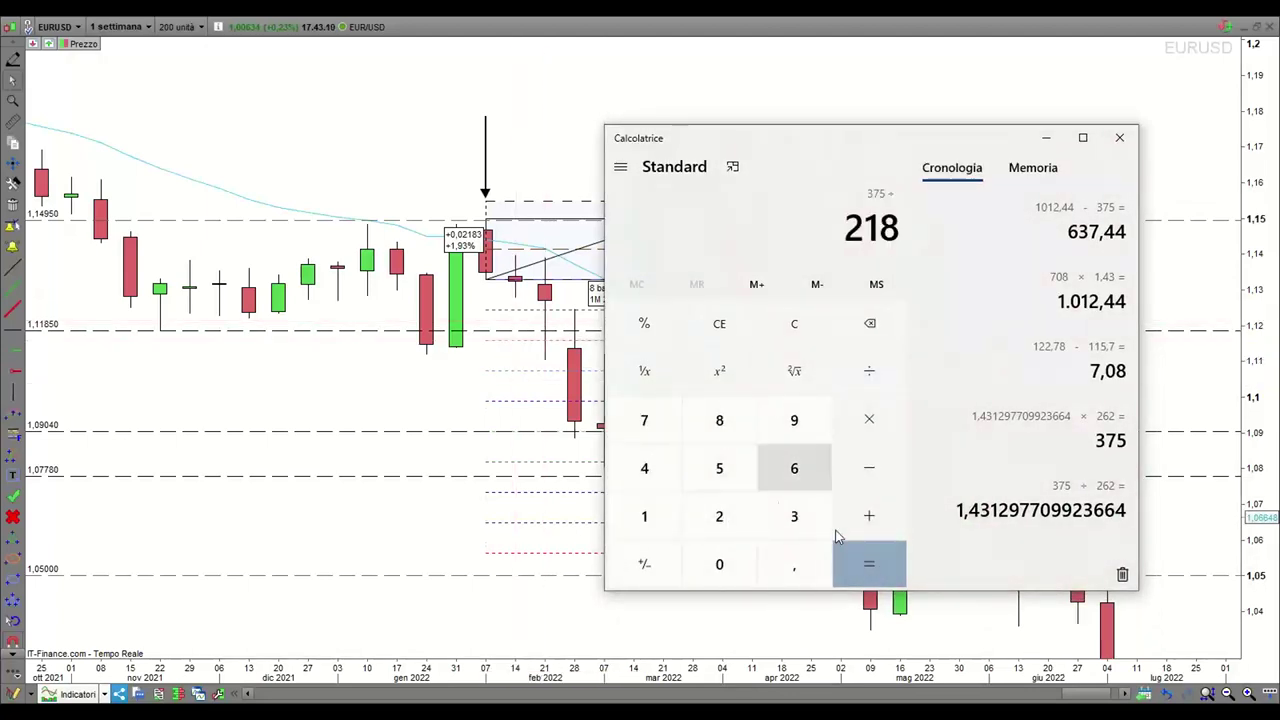
{"action": "left_click", "coordinate": [866, 560]}
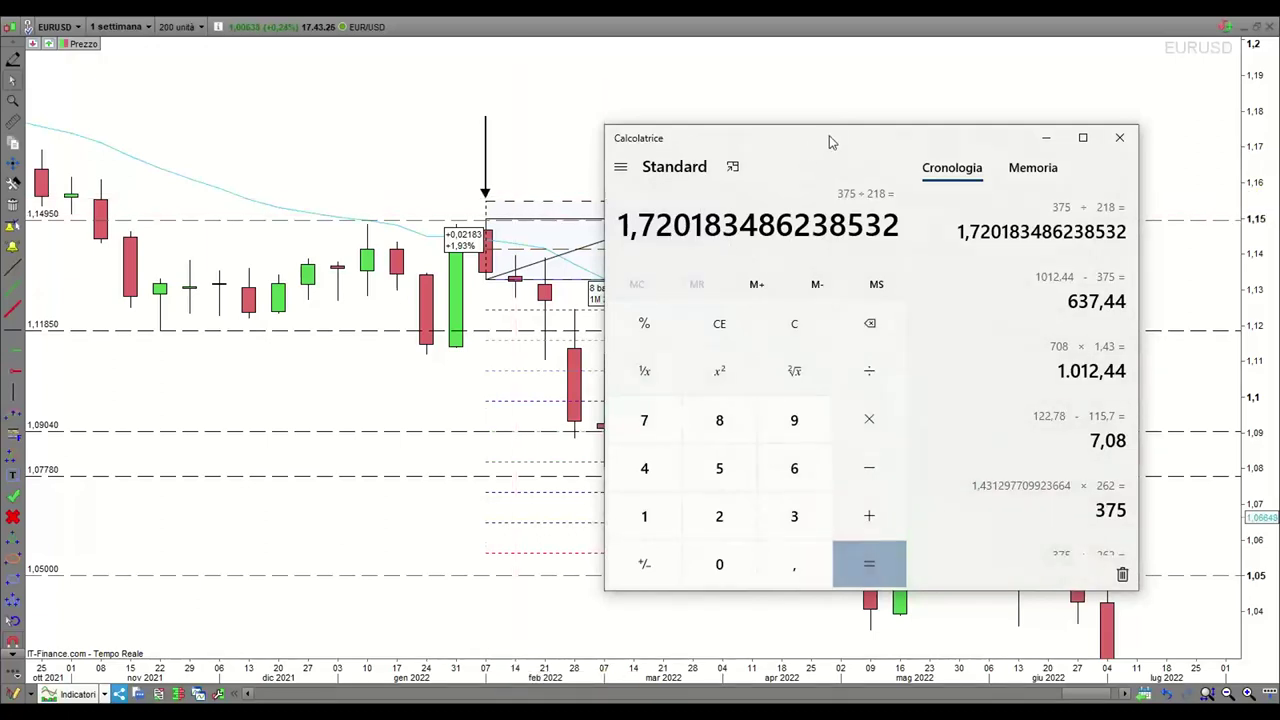
{"action": "left_click_drag", "start_coordinate": [829, 135], "coordinate": [1279, 210]}
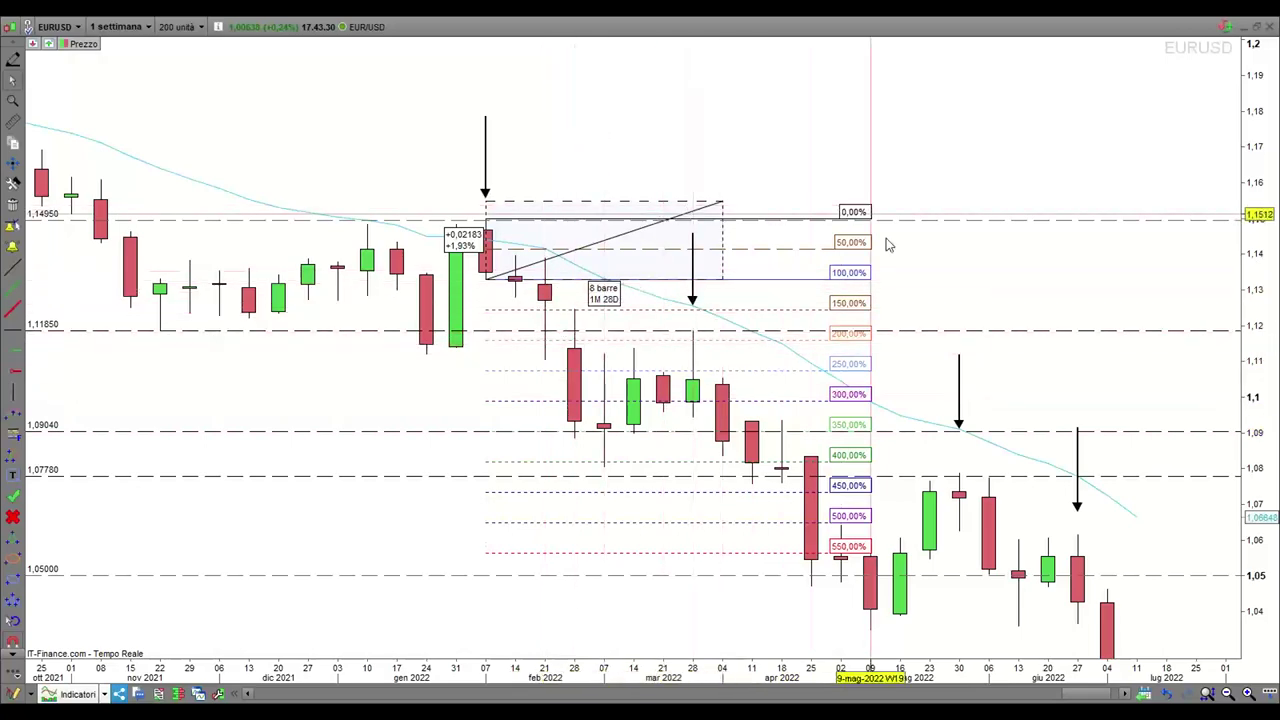
- Mark pen lines at the 100% level on the 21 February candle and near the 250% level on the 28 February candle
{"action": "left_click_drag", "start_coordinate": [660, 155], "coordinate": [629, 129]}
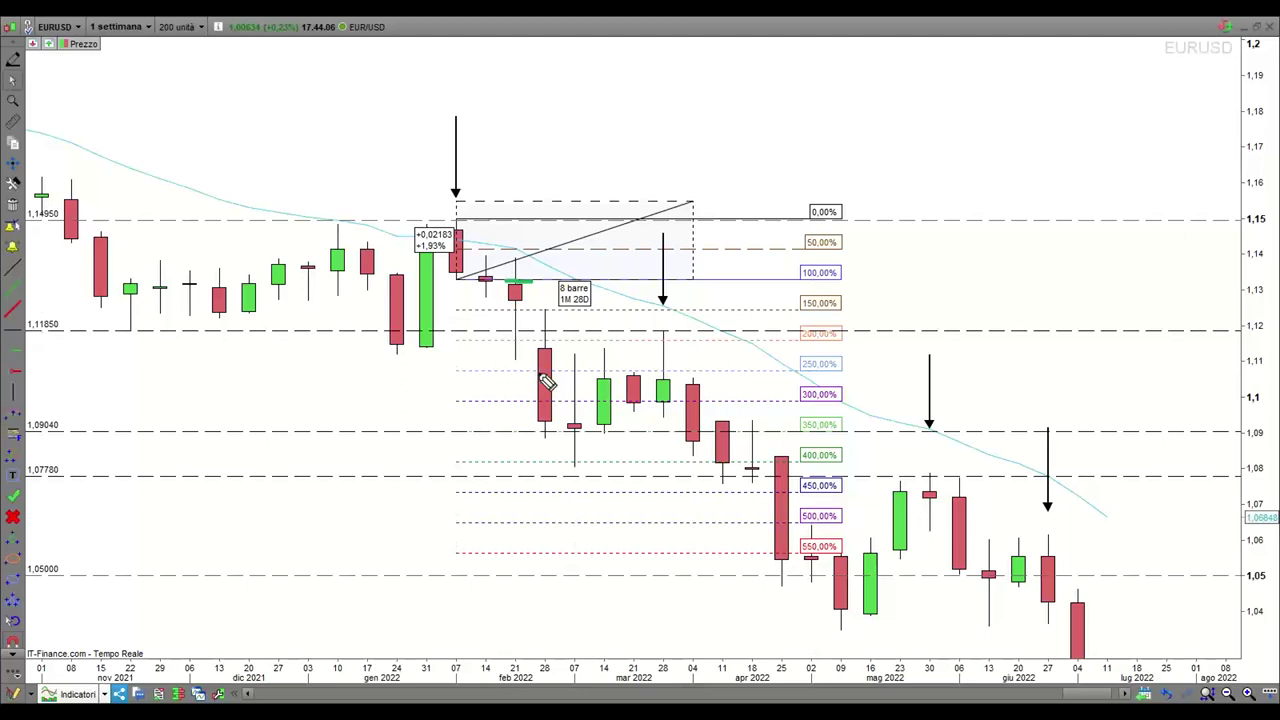
{"action": "left_click_drag", "start_coordinate": [533, 371], "coordinate": [578, 377]}
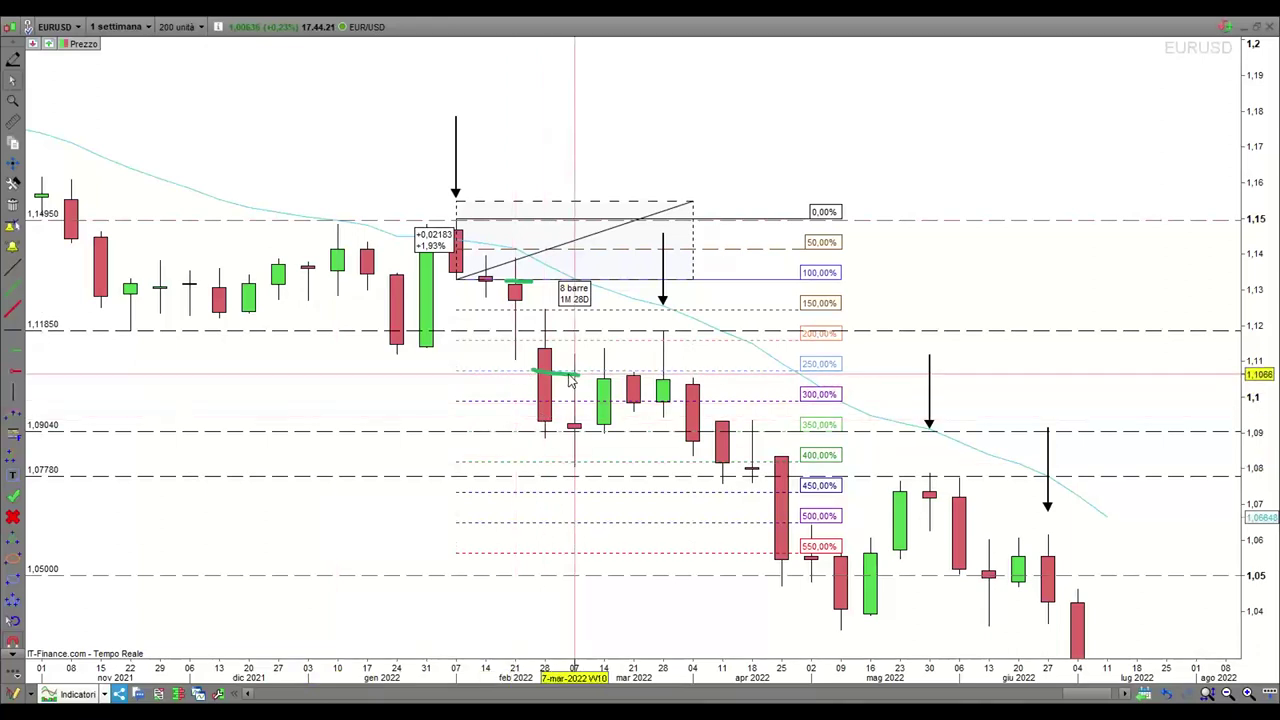
{"action": "mouse_move", "coordinate": [570, 379]}
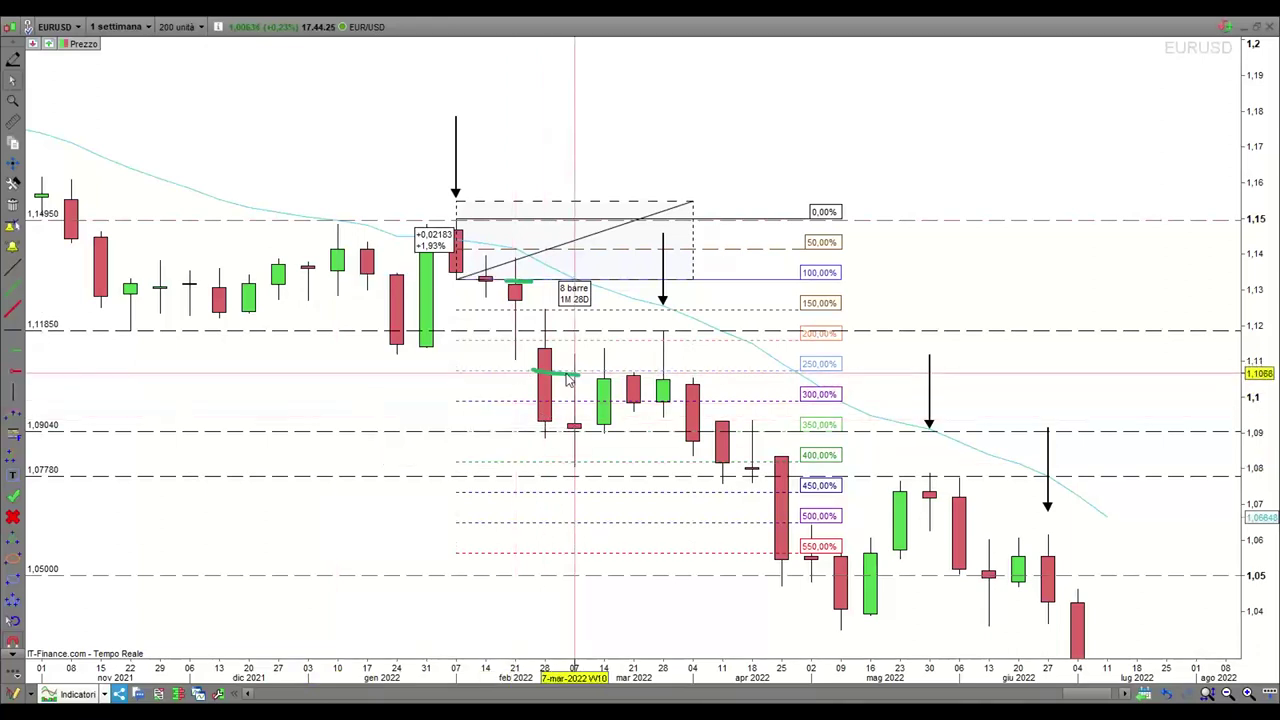
- Measure with the ruler from the EURUSD entry at the 100% level down to the pen mark on the 28 February candle
{"action": "left_click", "coordinate": [13, 122]}
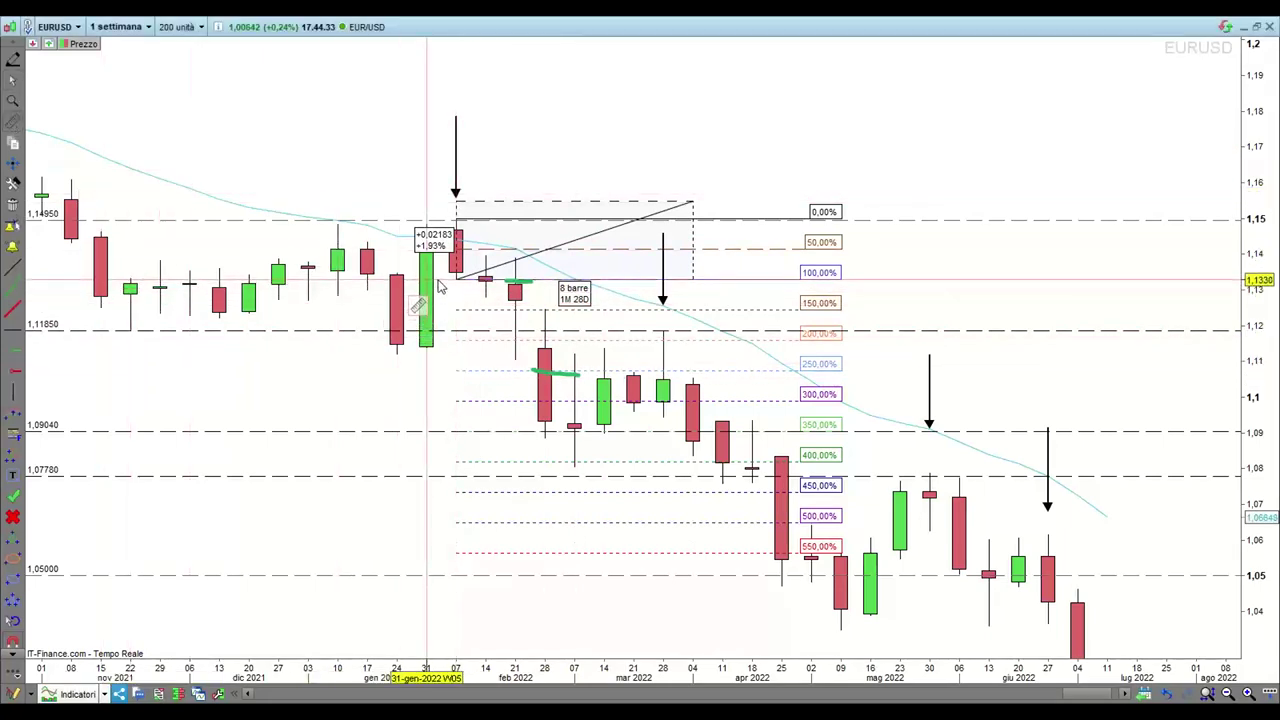
{"action": "left_click", "coordinate": [437, 283]}
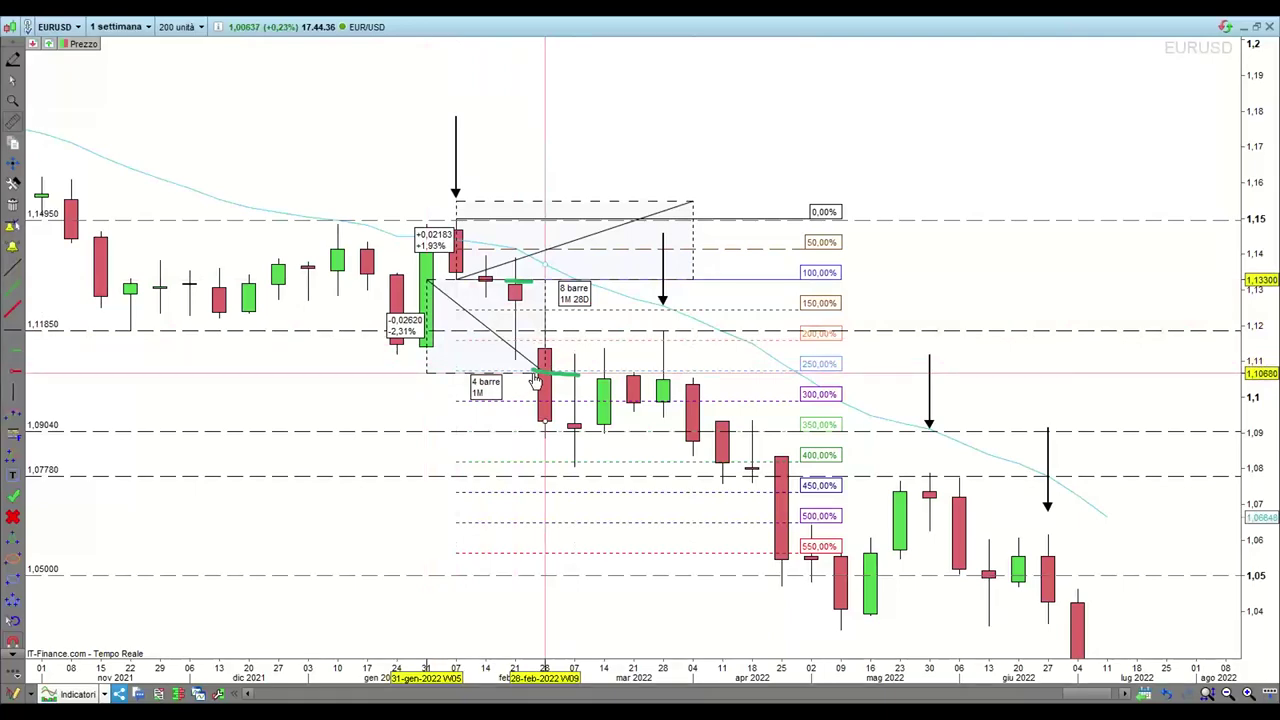
{"action": "left_click", "coordinate": [535, 379]}
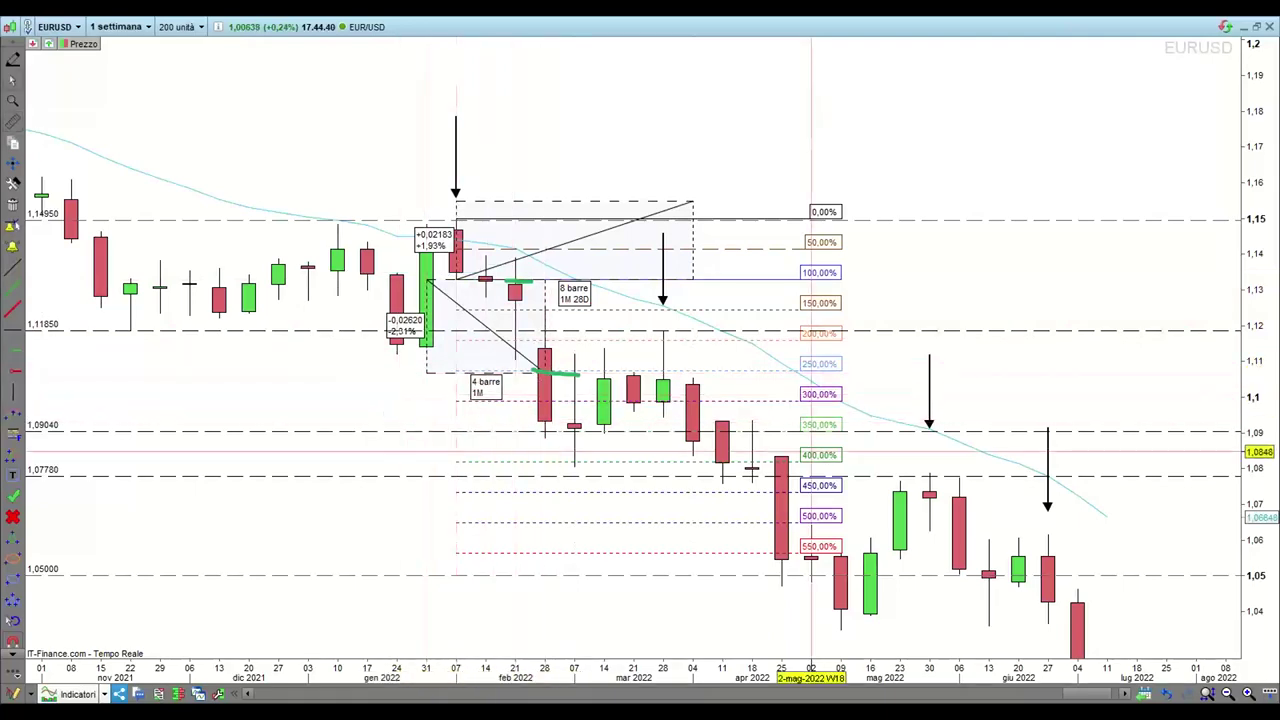
- Multiply the 375 ÷ 218 result by 262 in the calculator, clear the entry and return to the EURUSD chart
{"action": "key", "text": "alt+Tab"}
{"action": "left_click_drag", "start_coordinate": [800, 117], "coordinate": [628, 117]}
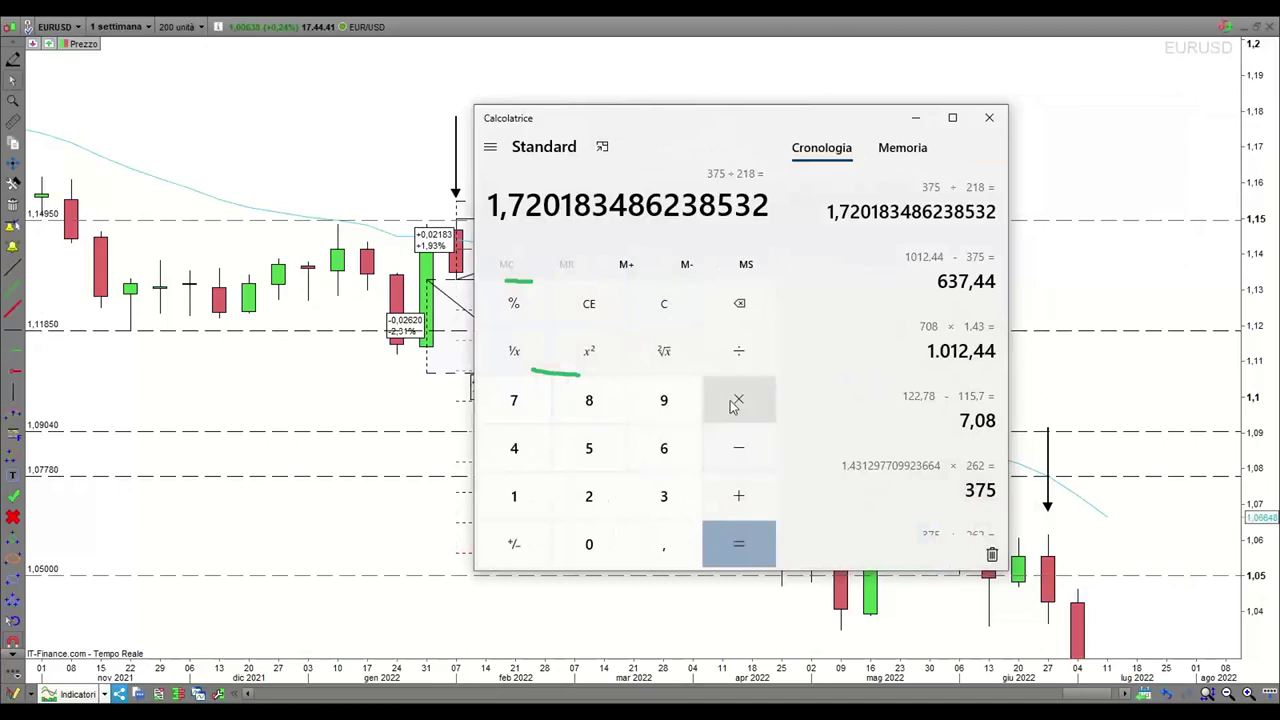
{"action": "left_click", "coordinate": [733, 403]}
{"action": "left_click", "coordinate": [588, 496]}
{"action": "type", "text": "6"}
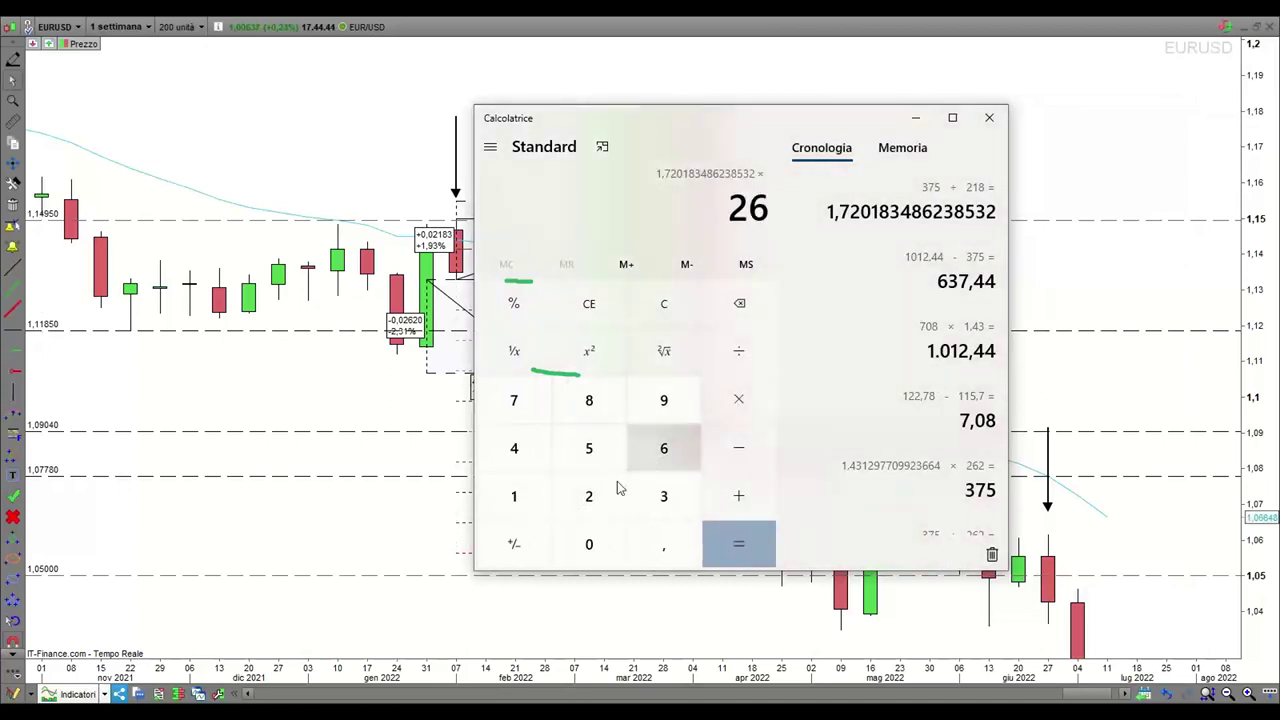
{"action": "left_click", "coordinate": [617, 487]}
{"action": "left_click", "coordinate": [733, 547]}
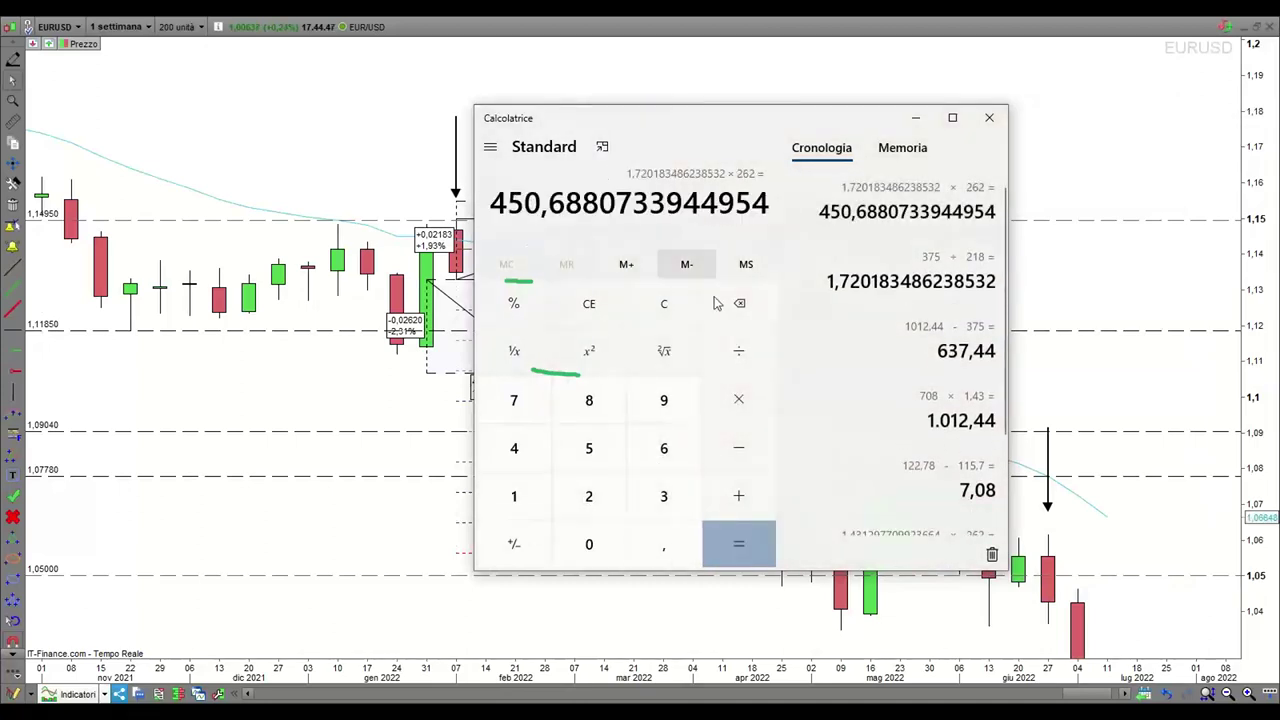
{"action": "left_click", "coordinate": [655, 315]}
{"action": "left_click", "coordinate": [1046, 120]}
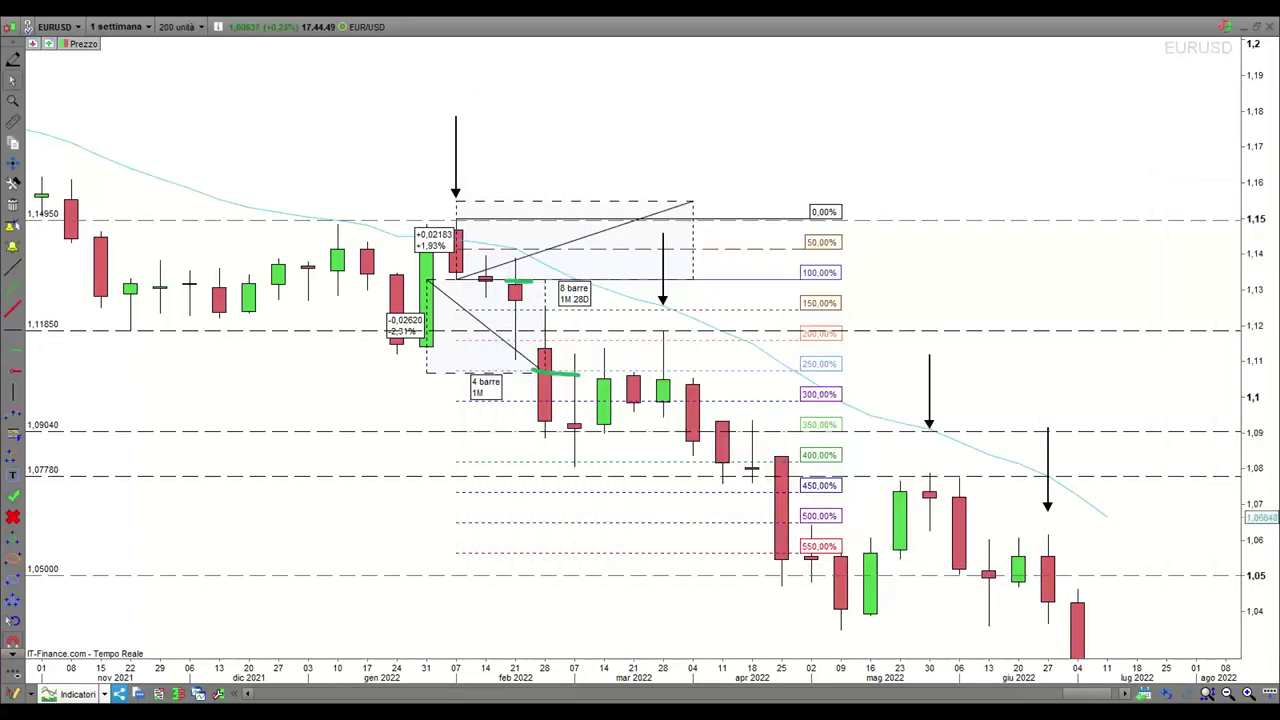
- Switch to the Word document and add "= 450 euro" after eur/usd on the Febbraio line
{"action": "key", "text": "alt+Tab"}
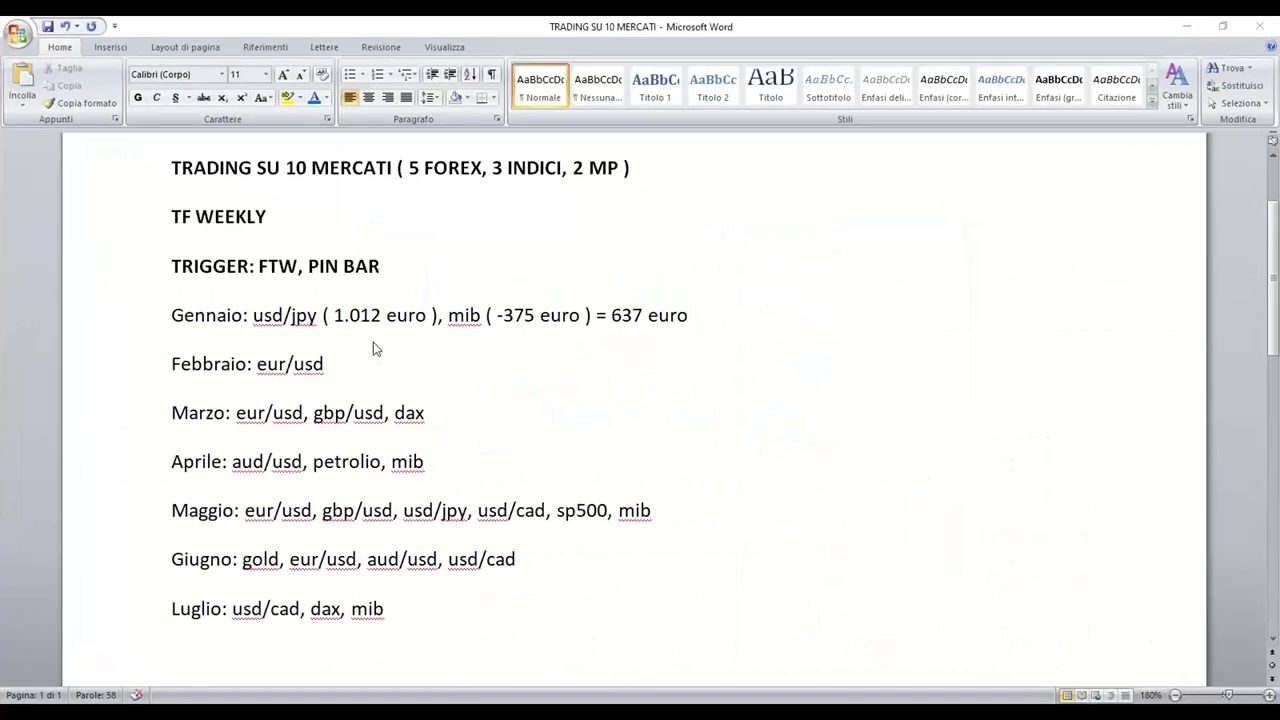
{"action": "left_click", "coordinate": [366, 362]}
{"action": "type", "text": "= 450 euro"}
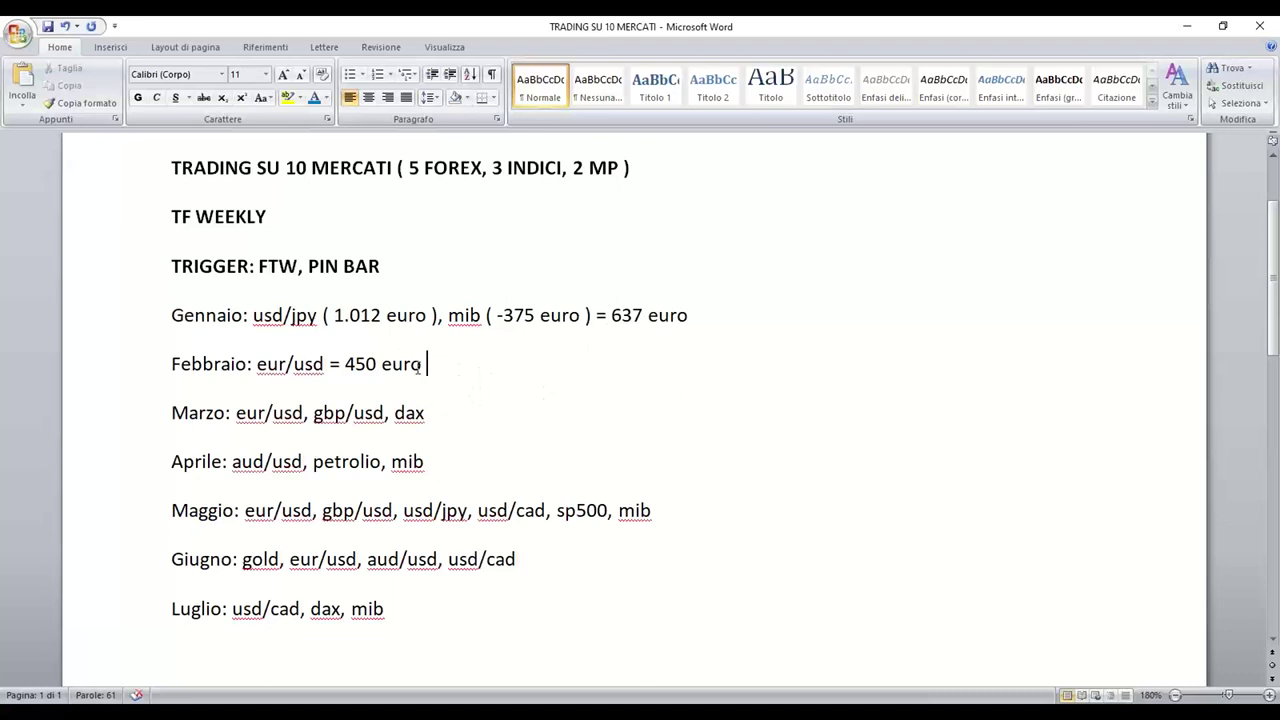
{"action": "left_click_drag", "start_coordinate": [428, 364], "coordinate": [346, 364]}
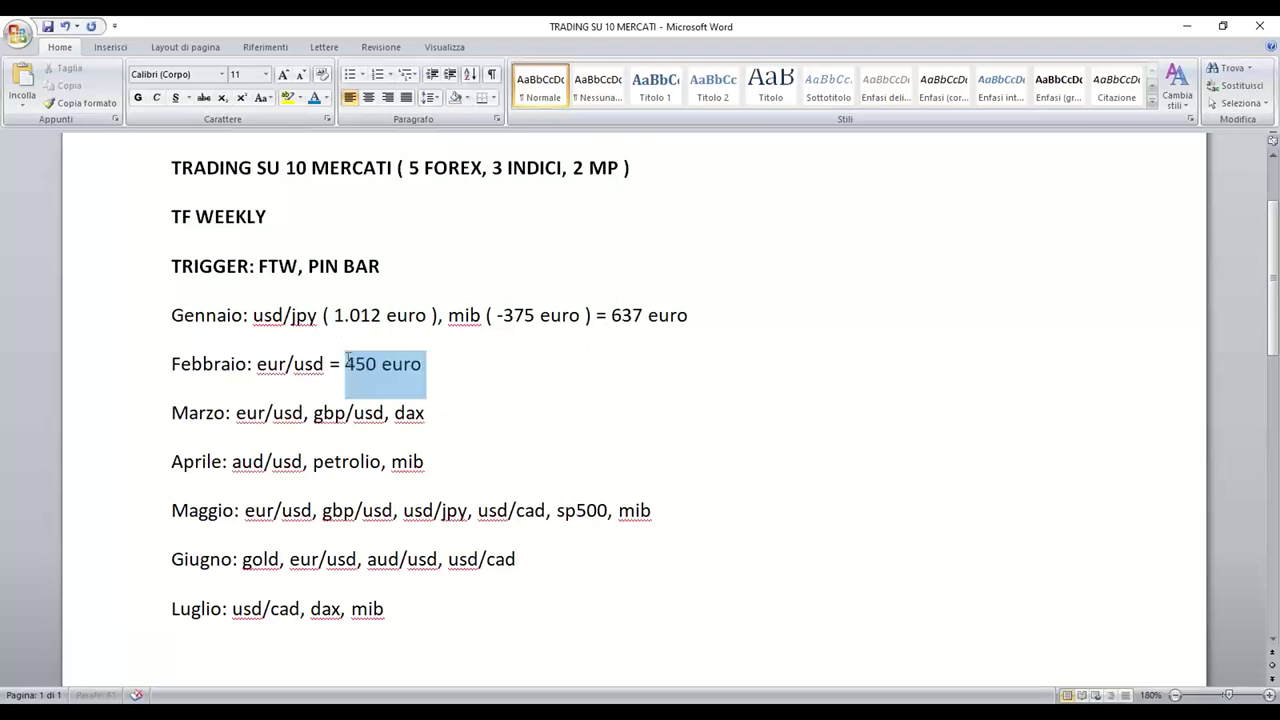
{"action": "left_click", "coordinate": [441, 369]}
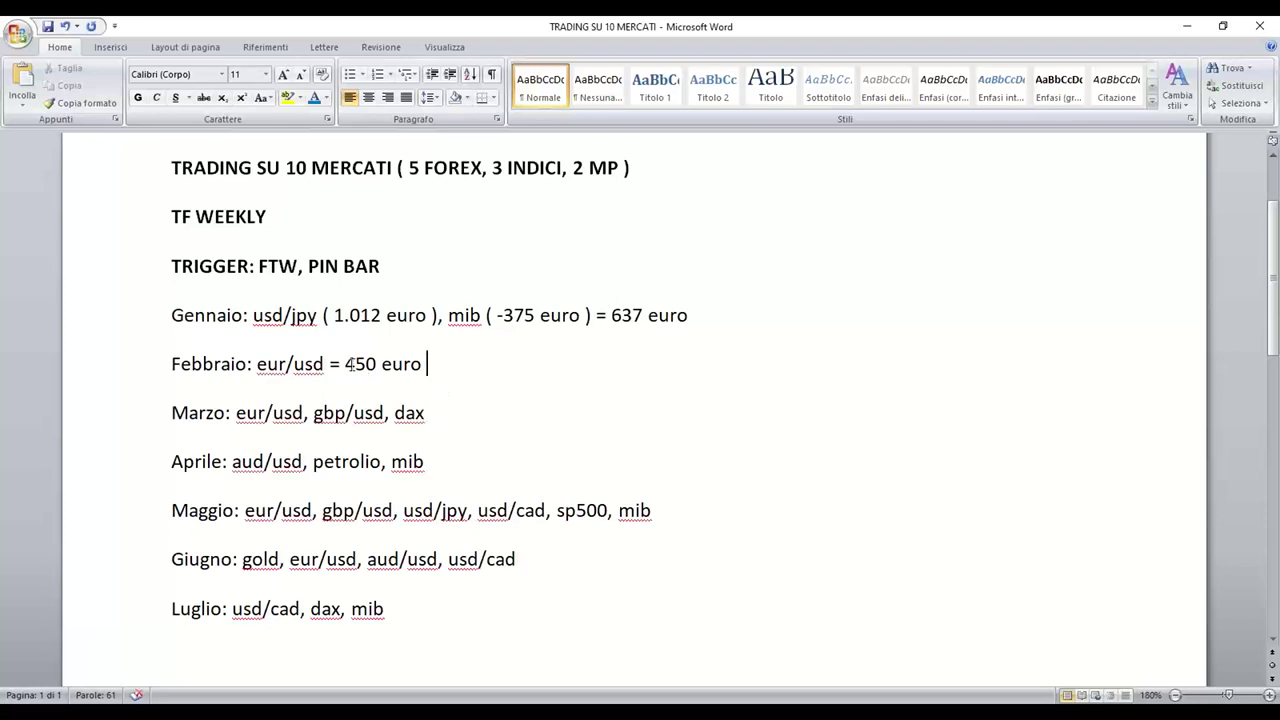
{"action": "left_click_drag", "start_coordinate": [346, 364], "coordinate": [432, 427]}
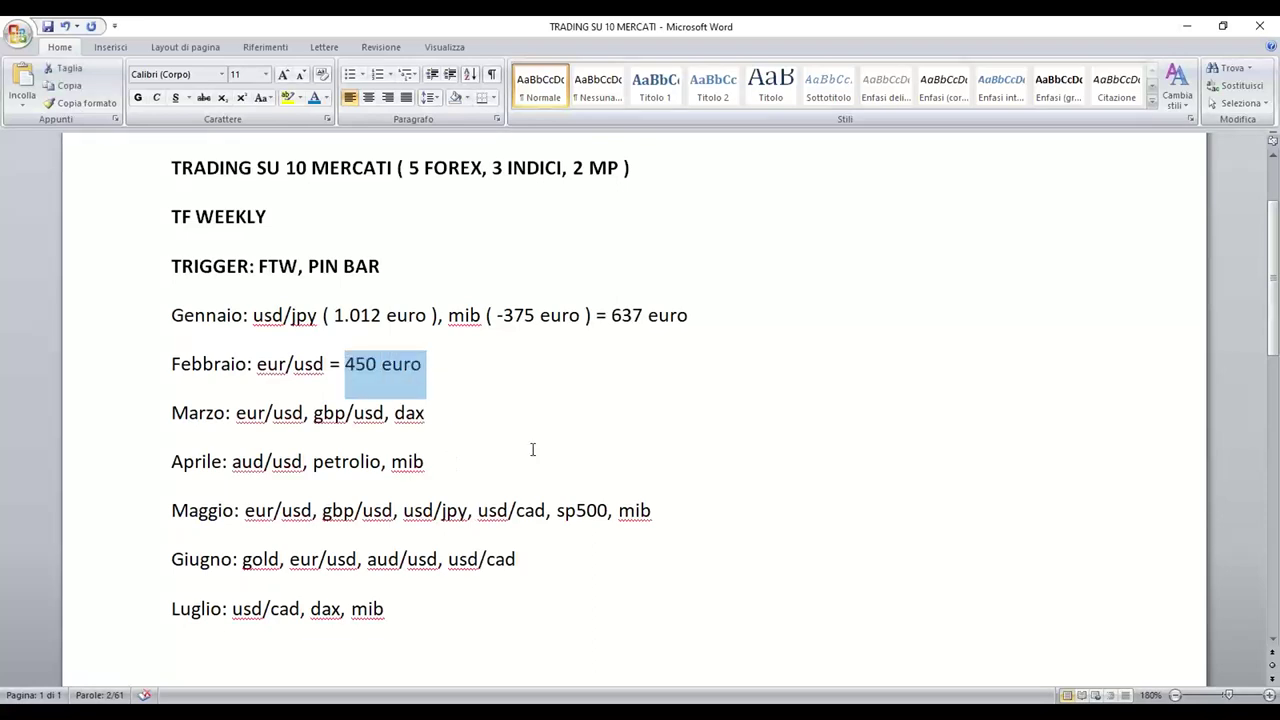
{"action": "left_click_drag", "start_coordinate": [533, 450], "coordinate": [514, 406]}
{"action": "left_click", "coordinate": [514, 380]}
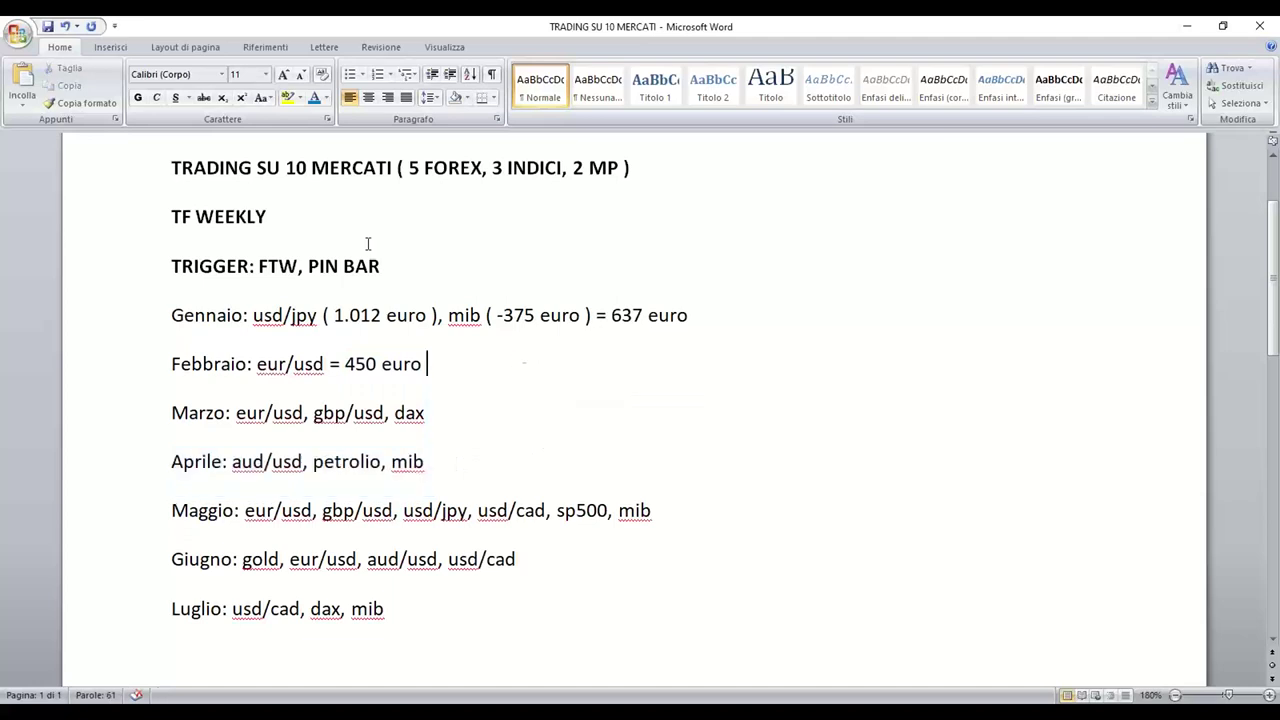
- Return to the EURUSD chart and delete the projection levels and both ruler measurements of the February trade
{"action": "left_click", "coordinate": [1222, 26]}
{"action": "left_click", "coordinate": [891, 107]}
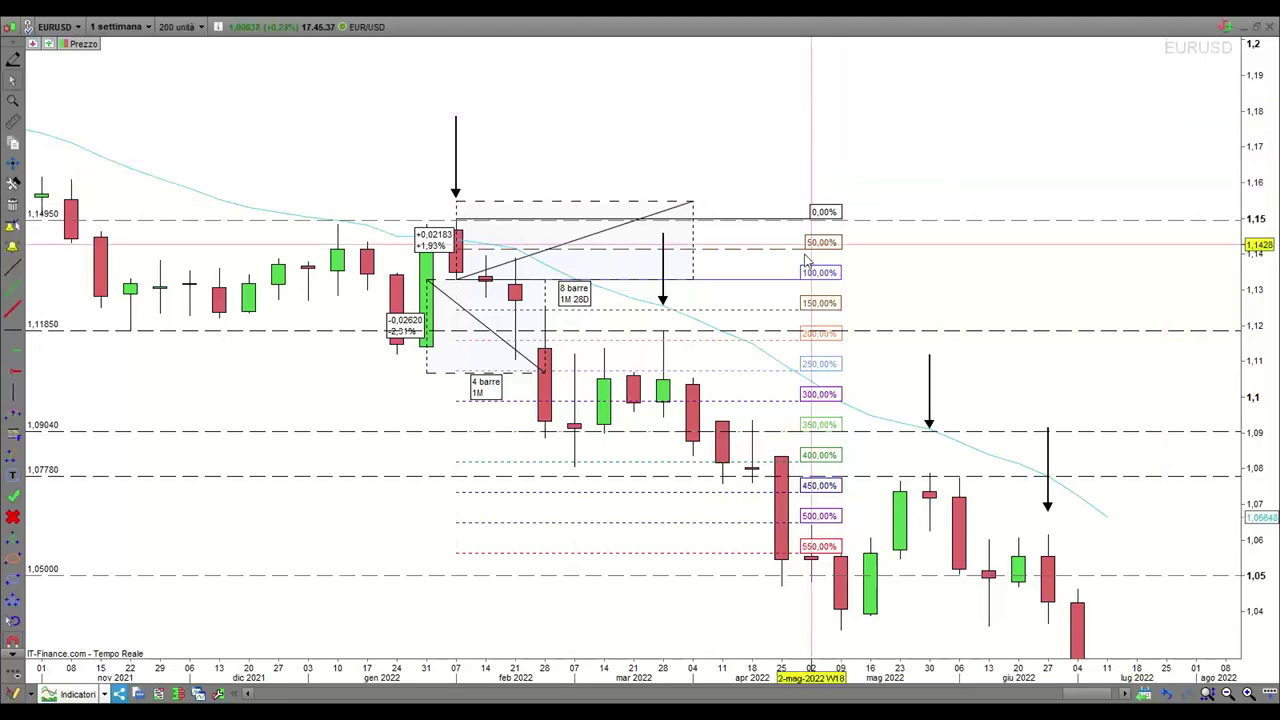
{"action": "left_click", "coordinate": [741, 251]}
{"action": "key", "text": "Delete"}
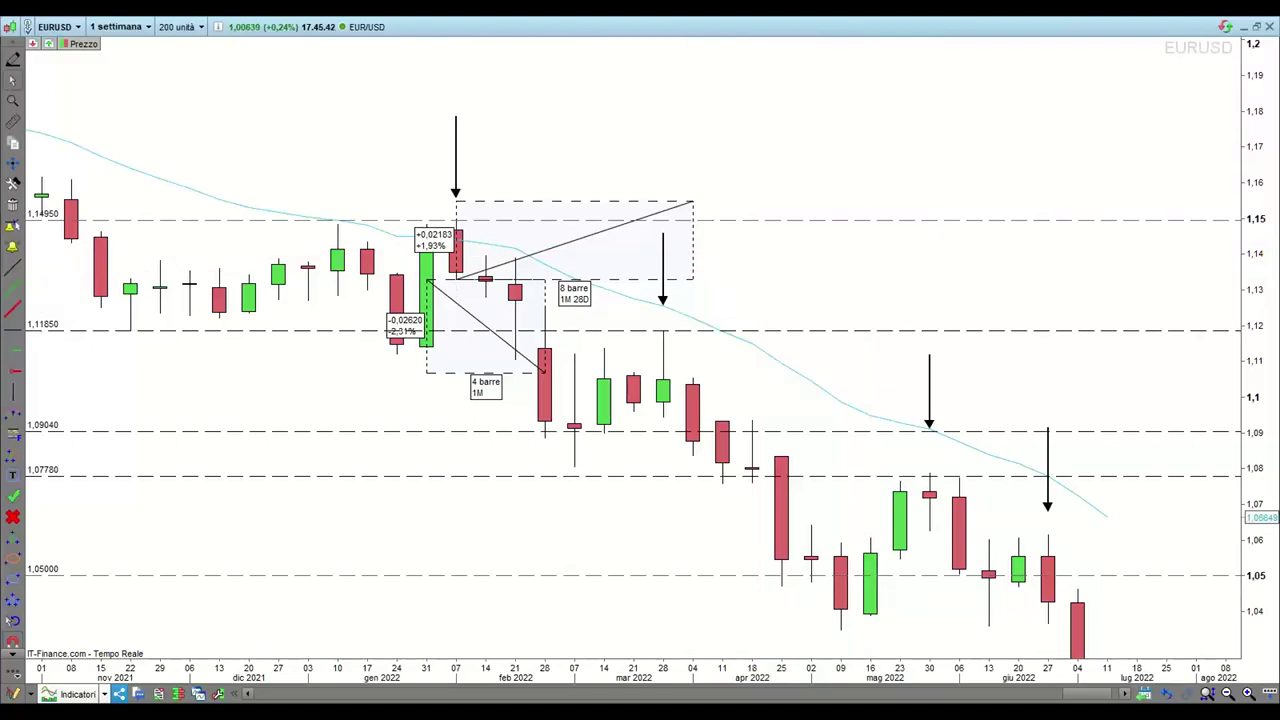
{"action": "left_click", "coordinate": [680, 206]}
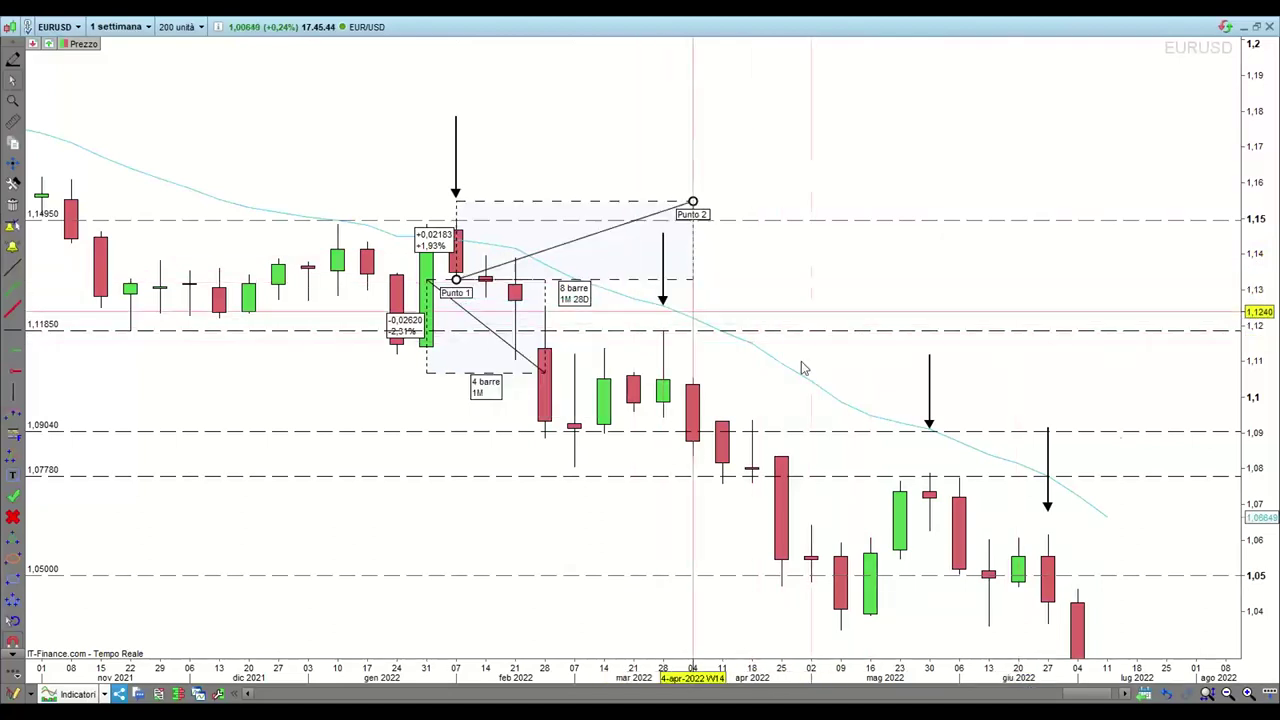
{"action": "key", "text": "Delete"}
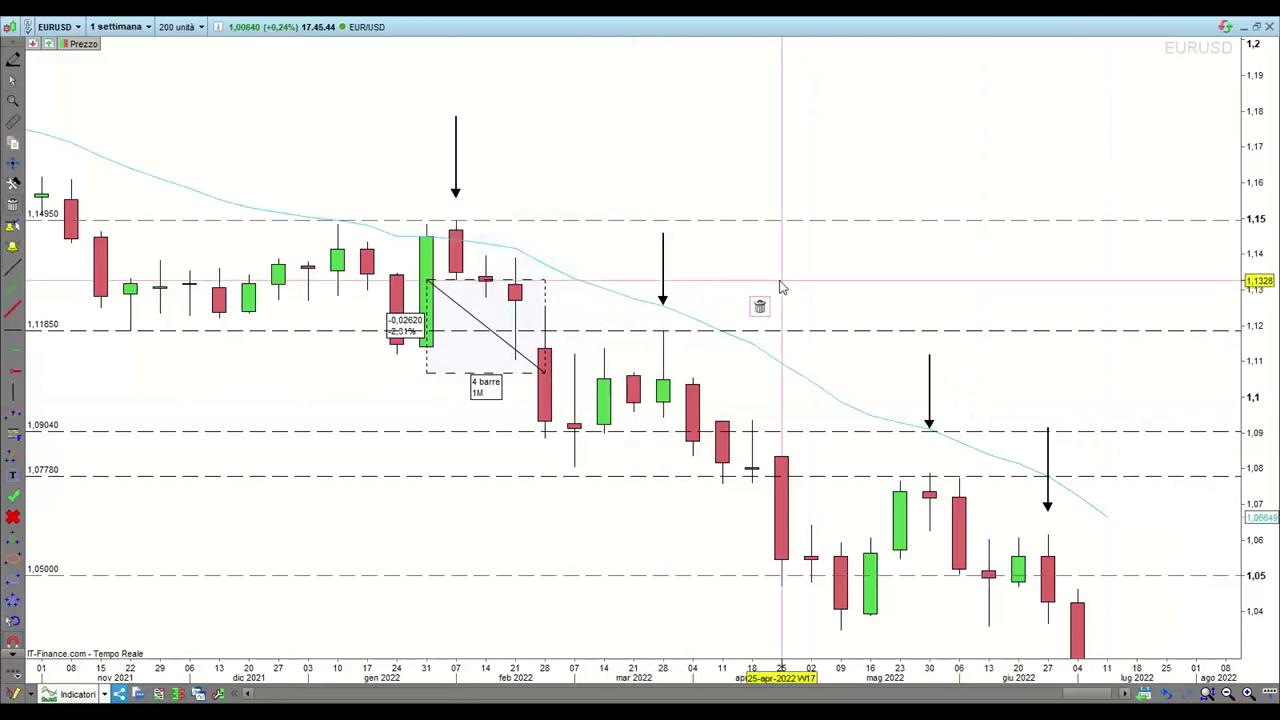
{"action": "left_click_drag", "start_coordinate": [703, 331], "coordinate": [777, 206]}
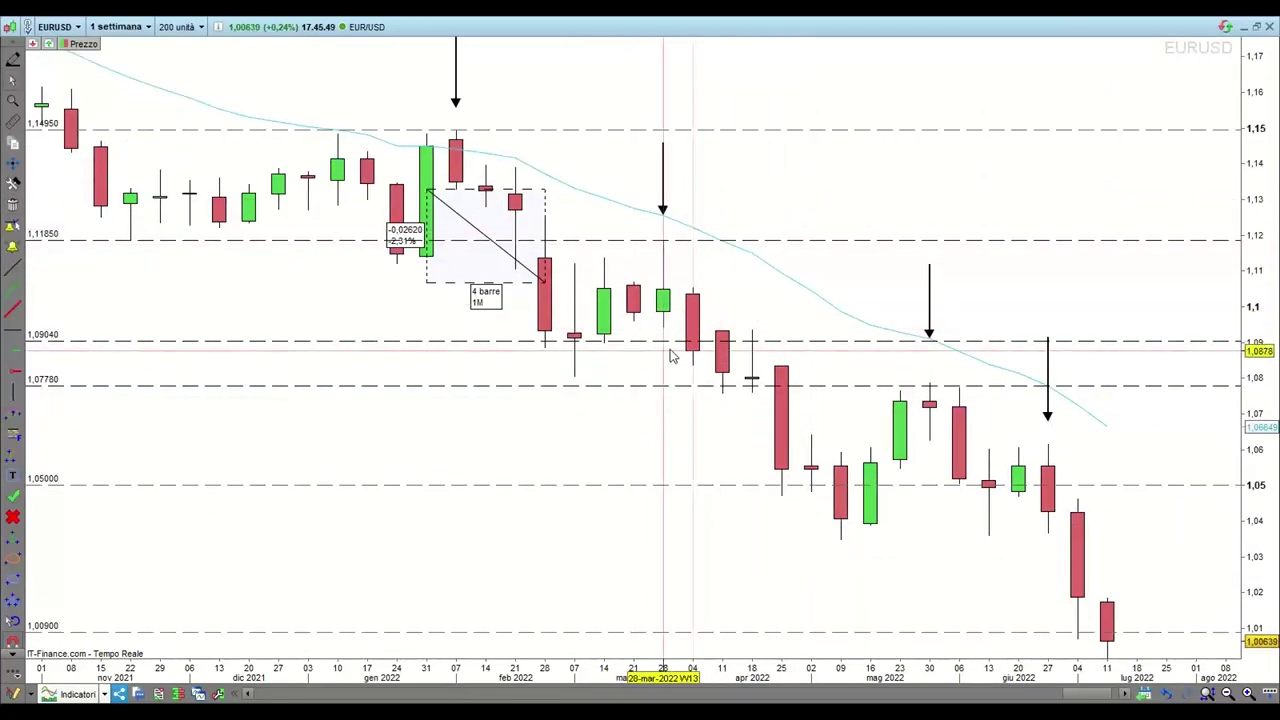
{"action": "scroll", "coordinate": [666, 337], "scroll_direction": "down", "scroll_amount": 2}
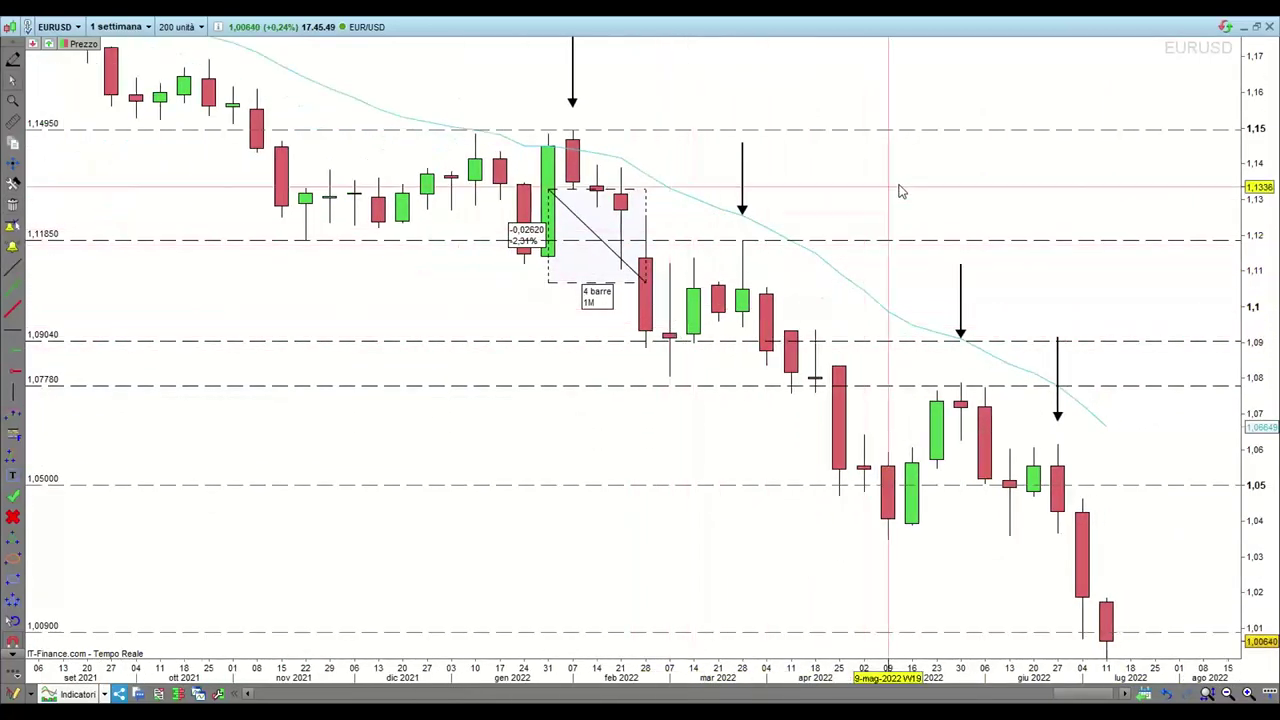
{"action": "left_click_drag", "start_coordinate": [899, 191], "coordinate": [802, 193]}
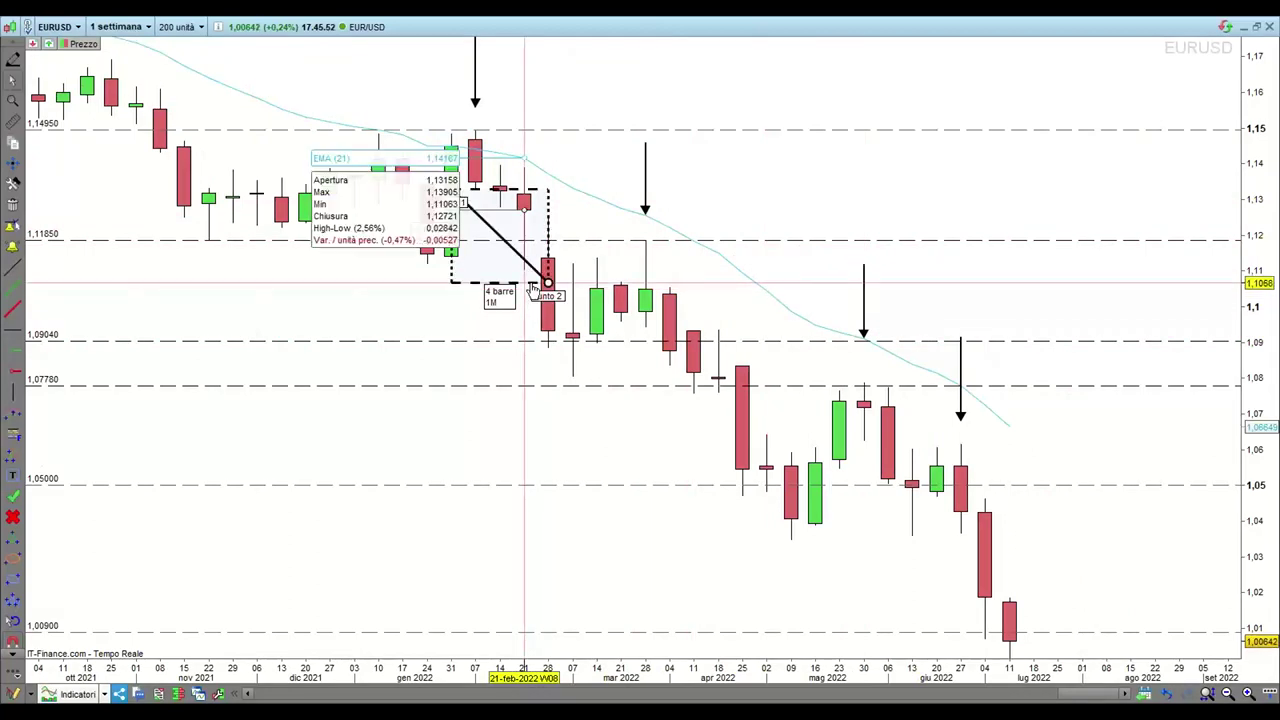
{"action": "left_click_drag", "start_coordinate": [533, 290], "coordinate": [540, 288]}
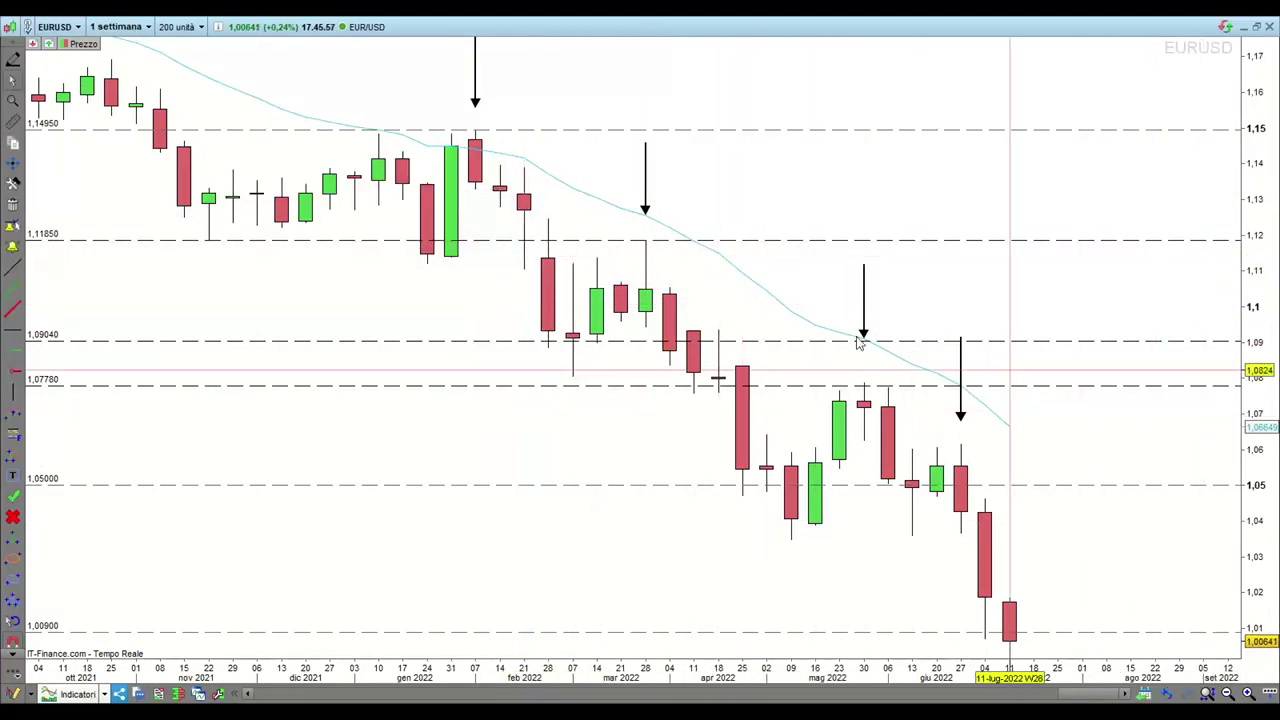
- Measure the stop distance with the ruler from below the 28 March 2022 EURUSD candle's low to above its high
{"action": "scroll", "coordinate": [737, 206], "scroll_direction": "up", "scroll_amount": 1}
{"action": "scroll", "coordinate": [760, 216], "scroll_direction": "up", "scroll_amount": 2}
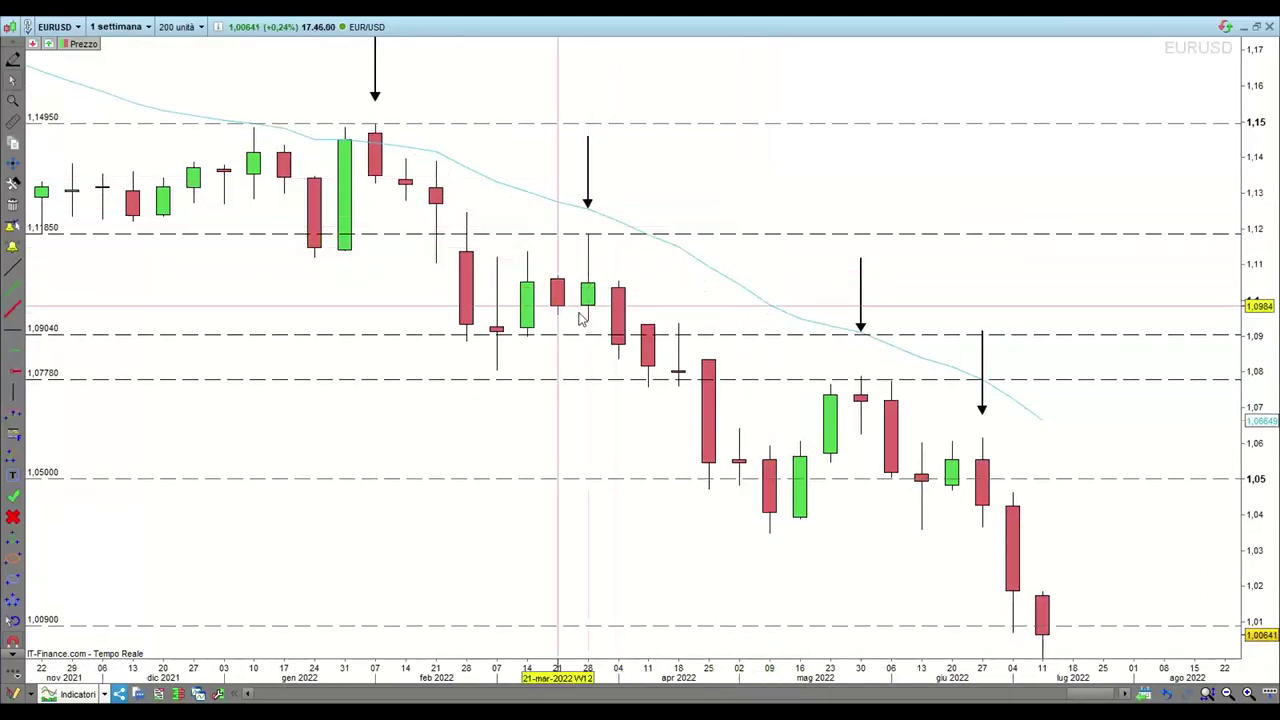
{"action": "mouse_move", "coordinate": [622, 270]}
{"action": "left_mouse_down"}
{"action": "mouse_move", "coordinate": [643, 284]}
{"action": "mouse_move", "coordinate": [640, 263]}
{"action": "left_mouse_up"}
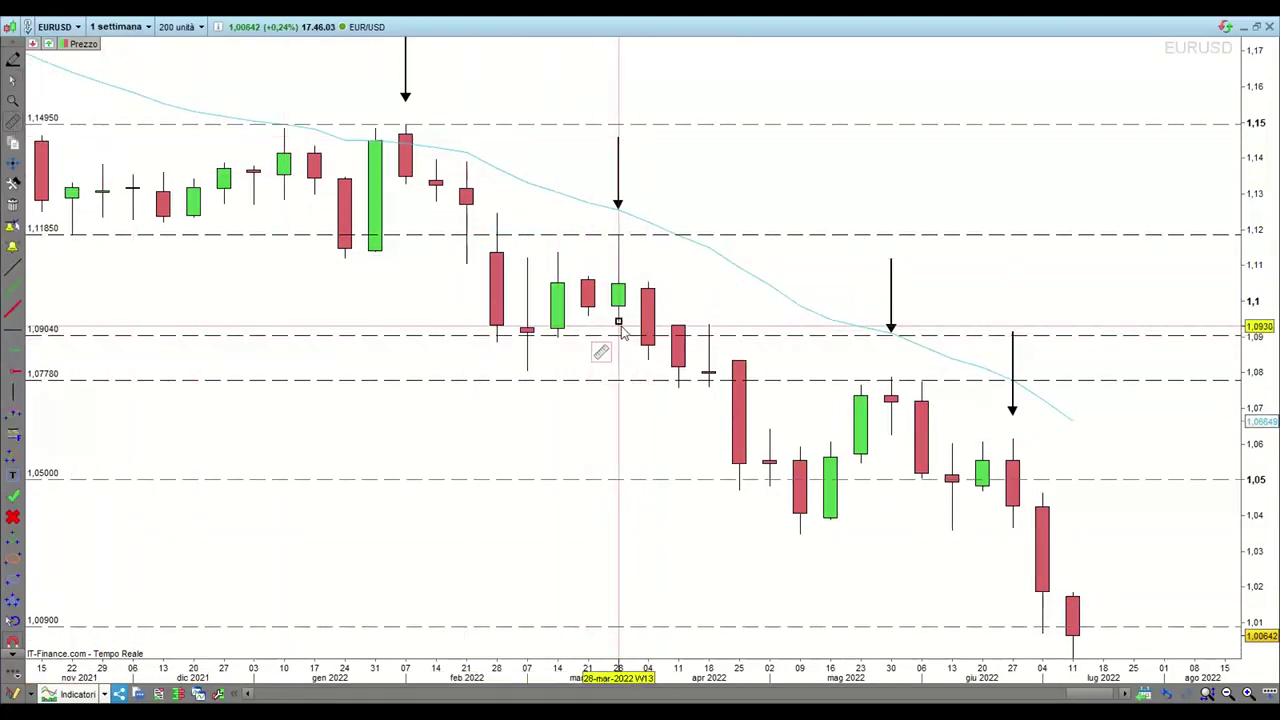
{"action": "mouse_move", "coordinate": [622, 333]}
{"action": "mouse_move", "coordinate": [618, 322]}
{"action": "left_mouse_down"}
{"action": "mouse_move", "coordinate": [786, 303]}
{"action": "mouse_move", "coordinate": [812, 231]}
{"action": "left_mouse_up"}
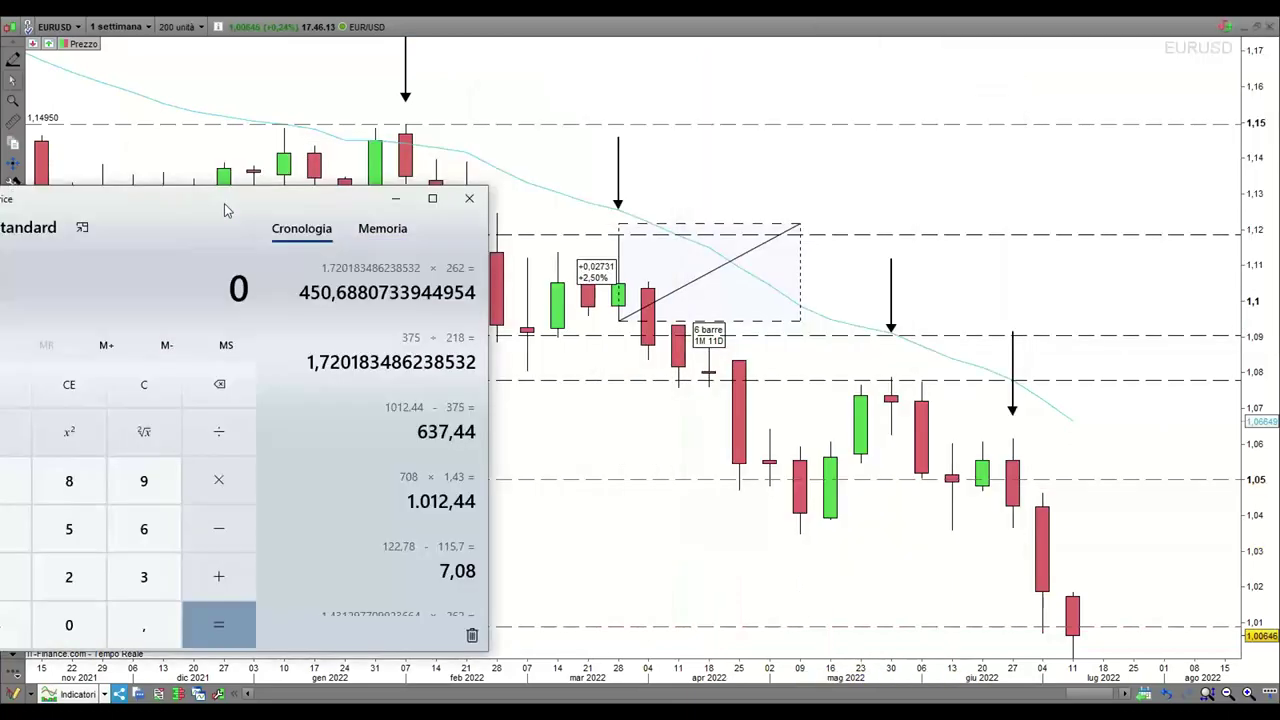
- Divide 375 by 273 in the calculator and clear the calculator window off the EURUSD chart
{"action": "left_click", "coordinate": [256, 508]}
{"action": "left_click", "coordinate": [112, 410]}
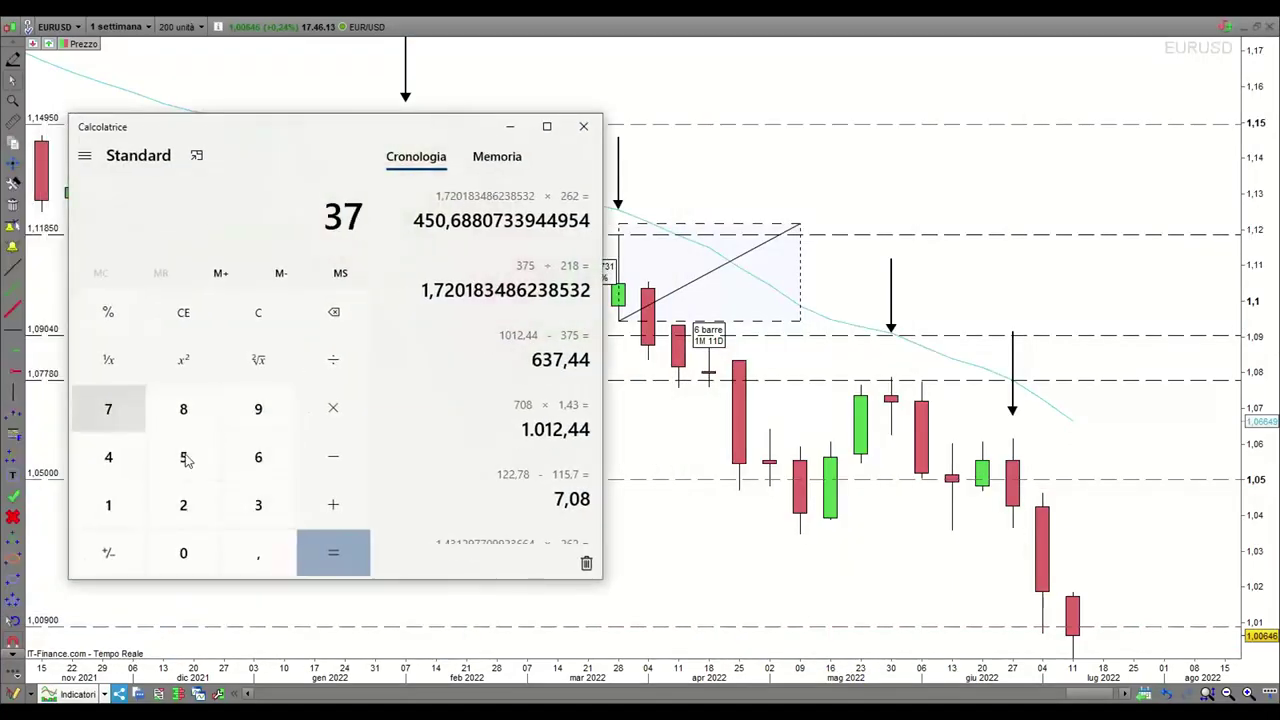
{"action": "left_click", "coordinate": [196, 452]}
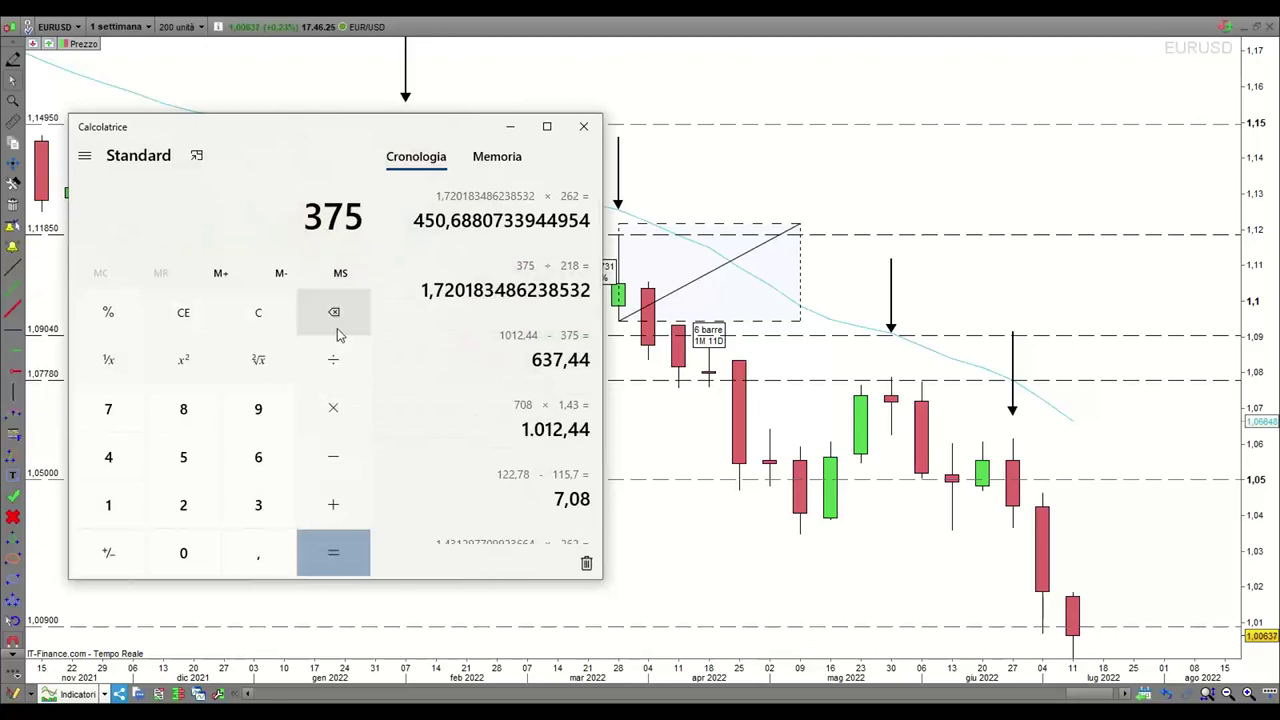
{"action": "left_click_drag", "start_coordinate": [380, 126], "coordinate": [354, 134]}
{"action": "left_click", "coordinate": [306, 370]}
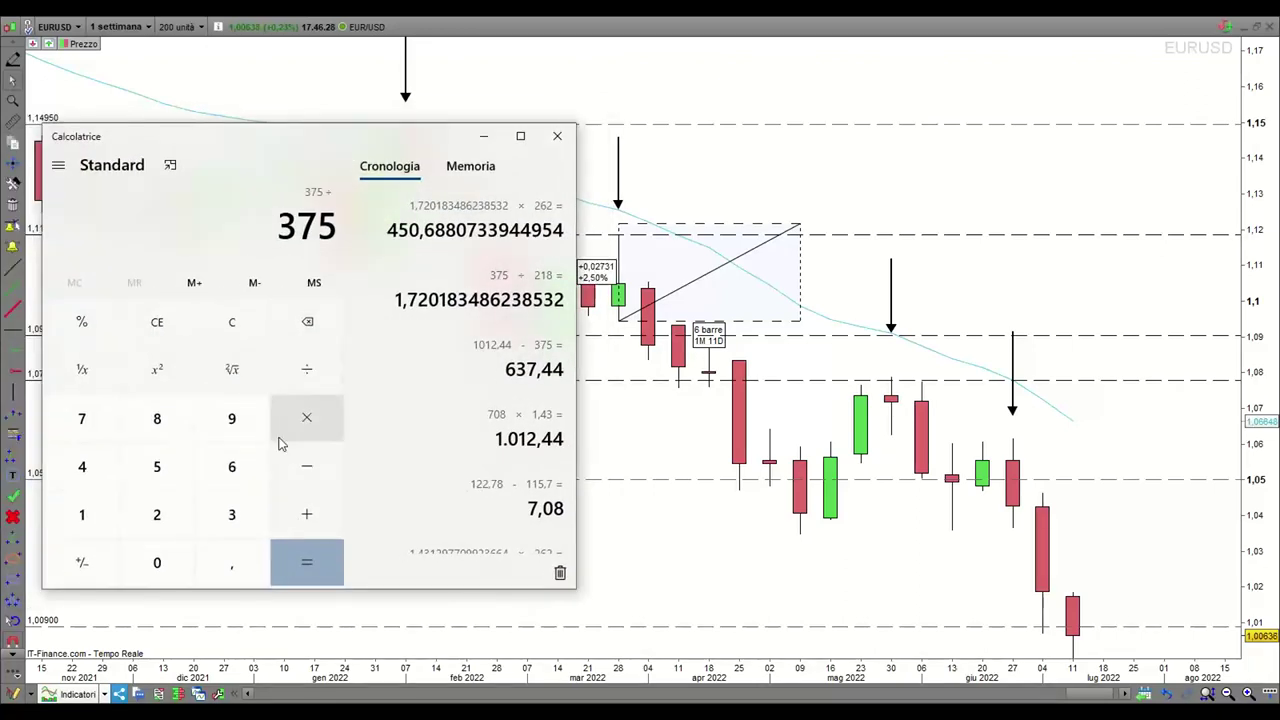
{"action": "left_click", "coordinate": [157, 514]}
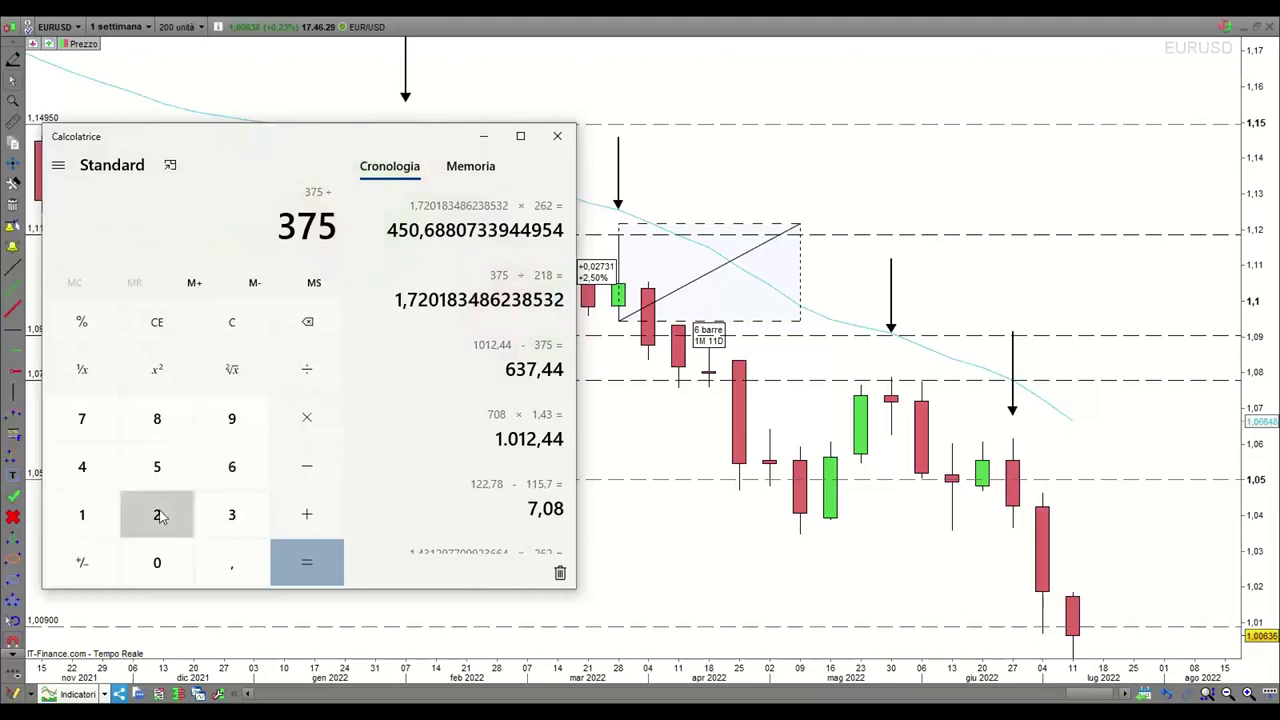
{"action": "left_click", "coordinate": [108, 425]}
{"action": "left_click", "coordinate": [231, 514]}
{"action": "left_click", "coordinate": [303, 562]}
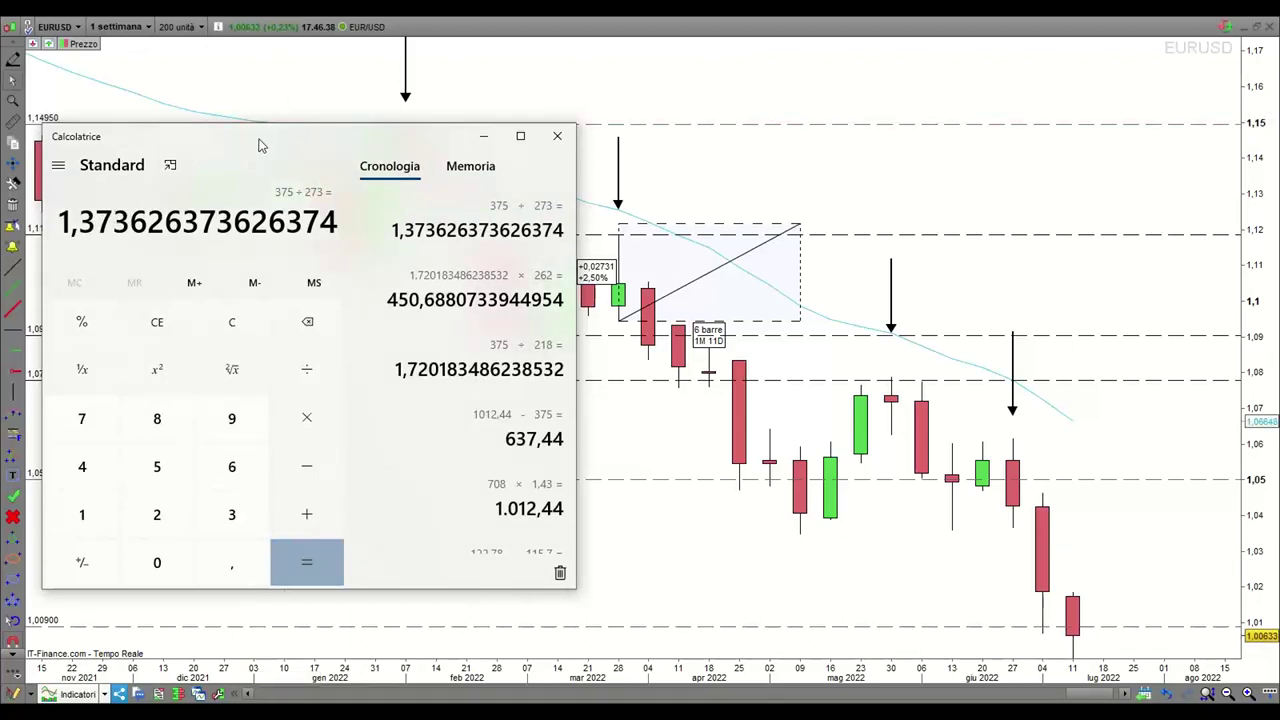
{"action": "left_click_drag", "start_coordinate": [308, 158], "coordinate": [514, 134]}
{"action": "left_click", "coordinate": [786, 317]}
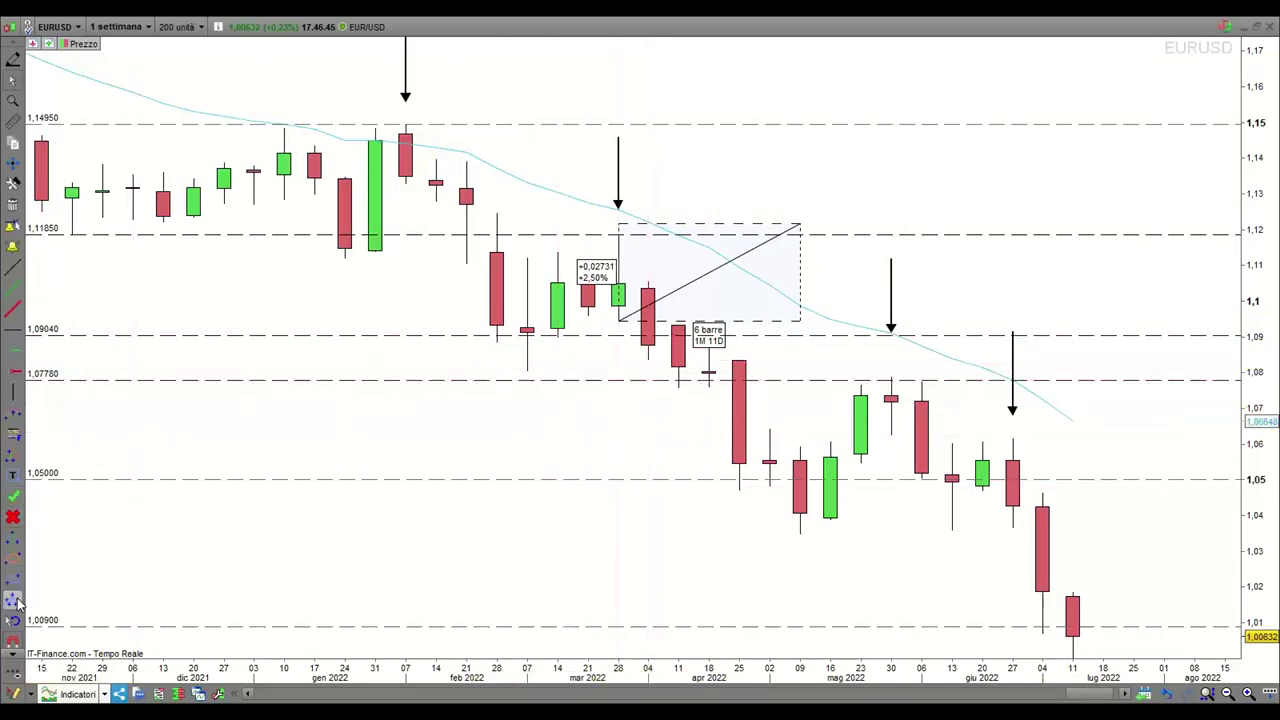
- Delete the March ruler measurement and draw percentage projection levels from the 28 March 2022 candle, 0% above its high and 100% at its low
{"action": "left_click", "coordinate": [711, 332]}
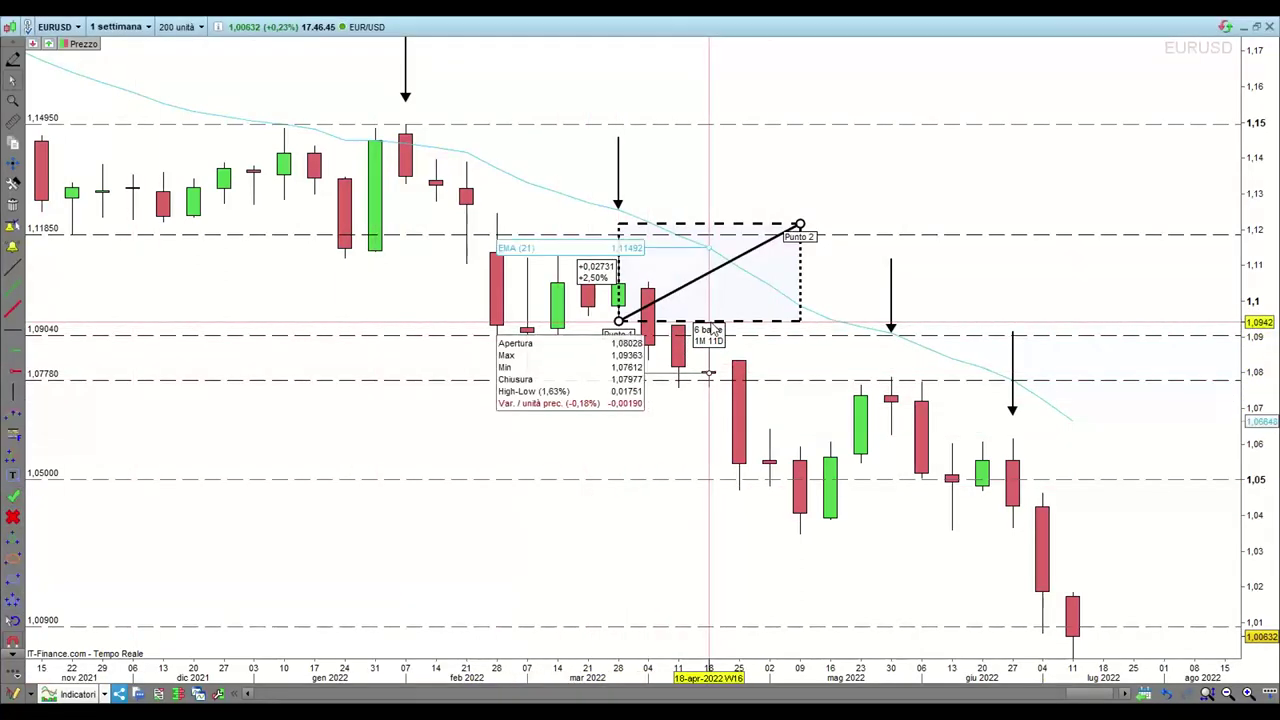
{"action": "left_click", "coordinate": [713, 332]}
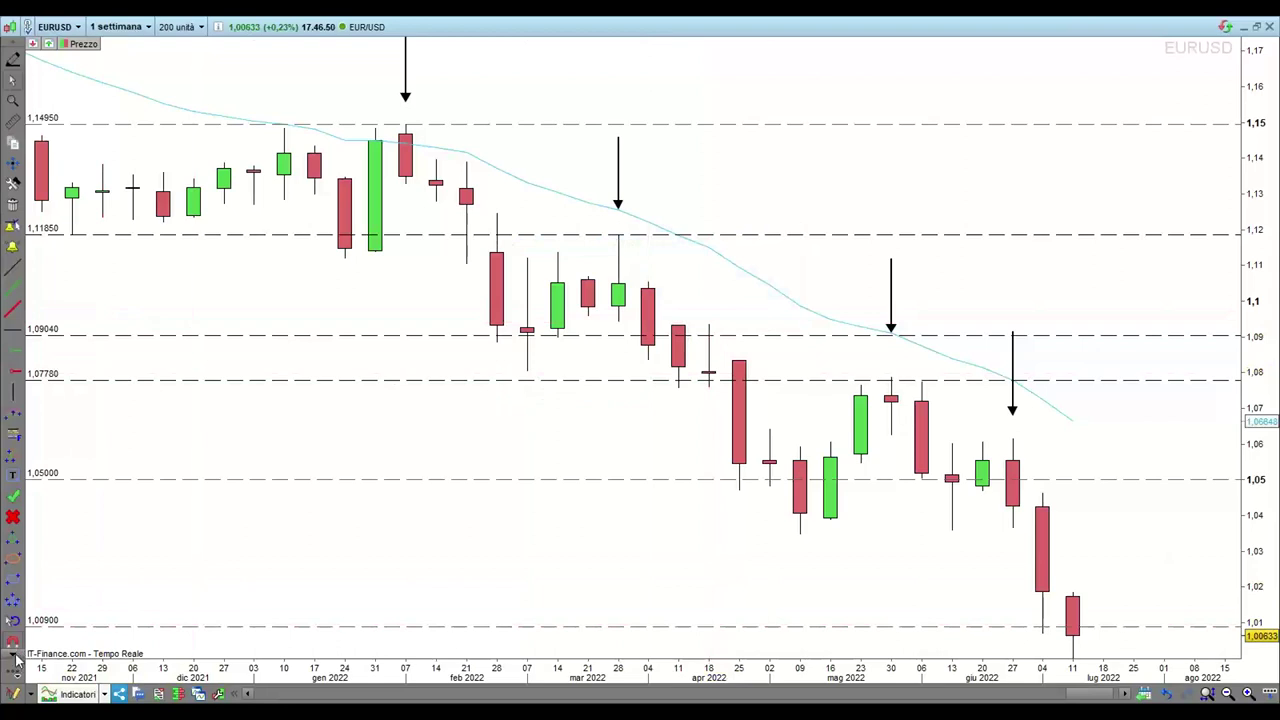
{"action": "left_click", "coordinate": [12, 121]}
{"action": "left_click", "coordinate": [16, 655]}
{"action": "left_click", "coordinate": [16, 655]}
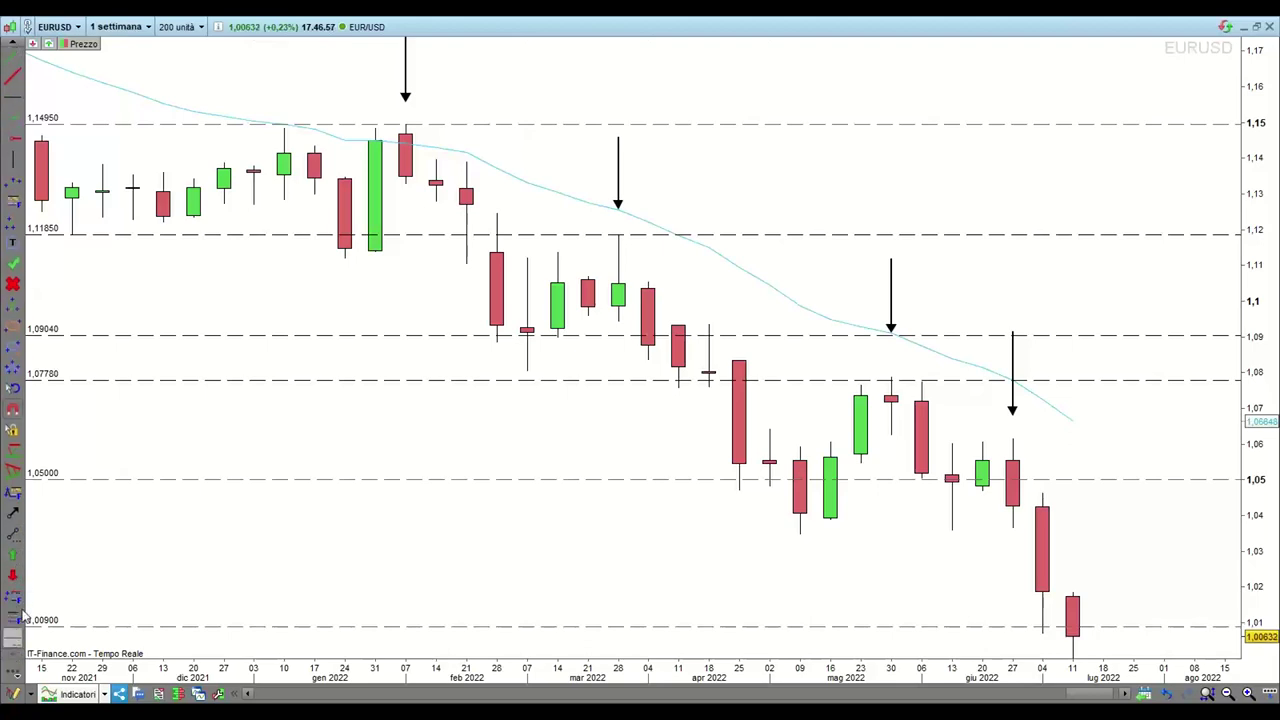
{"action": "left_click_drag", "start_coordinate": [623, 366], "coordinate": [889, 232]}
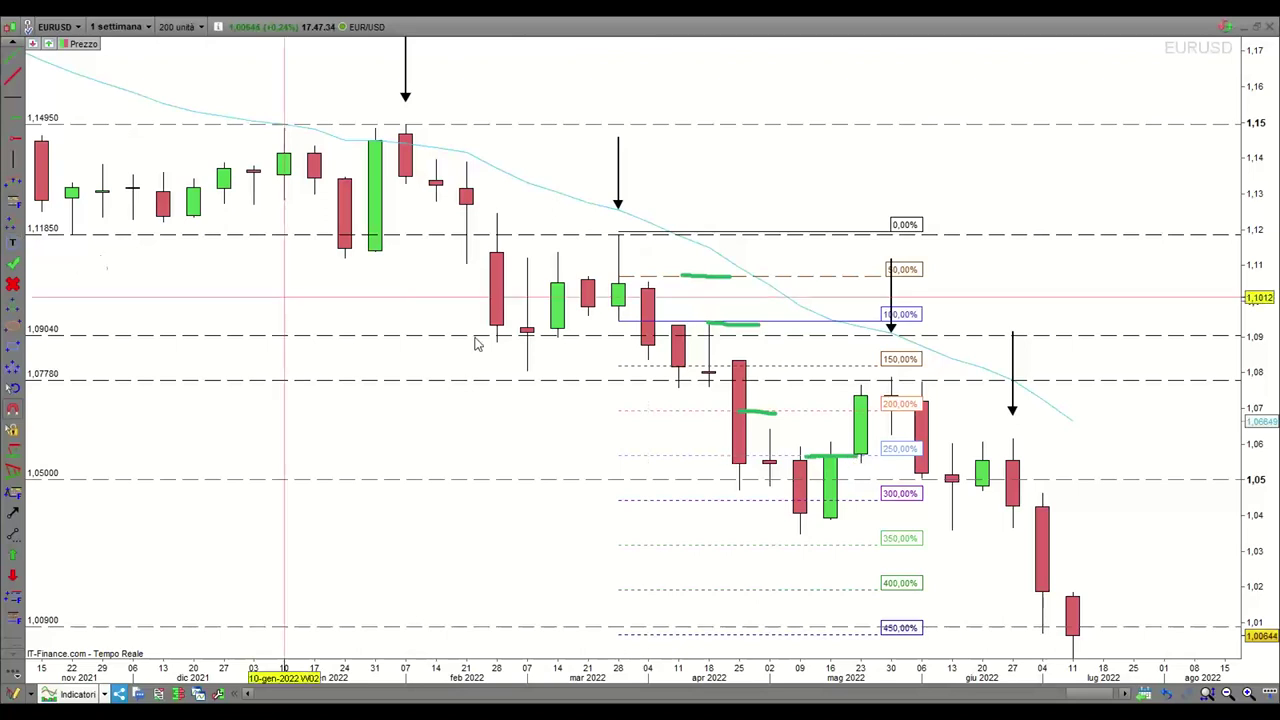
{"action": "scroll", "coordinate": [15, 140], "scroll_direction": "up", "scroll_amount": 5}
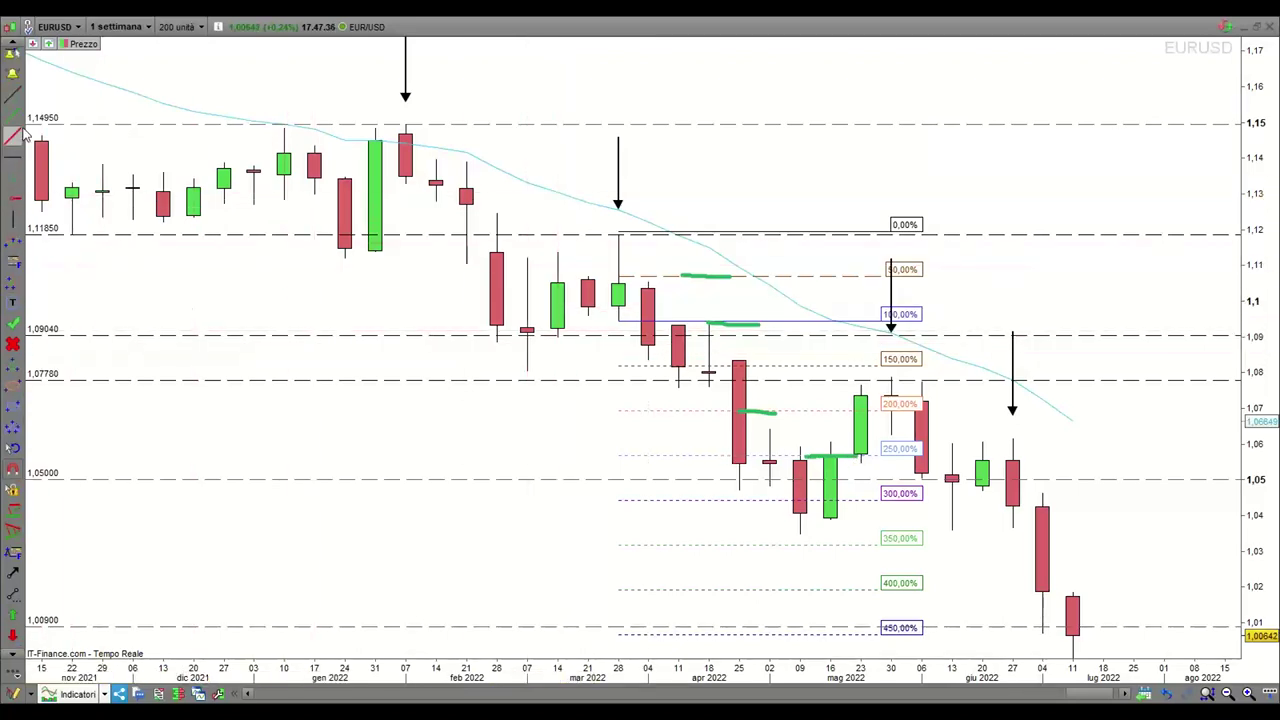
- Measure the EURUSD trade with the ruler from the 28 March low to about the 250% level and multiply the calculator's 375/273 result by 389
{"action": "left_click", "coordinate": [16, 86]}
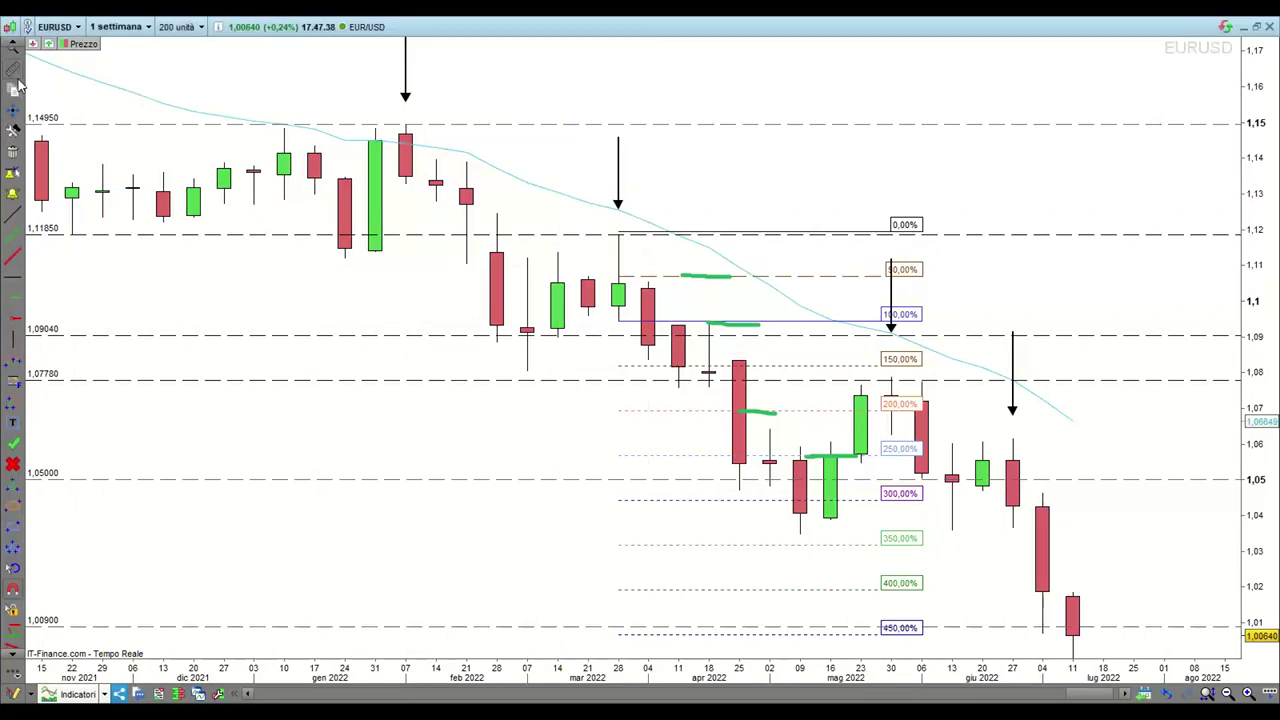
{"action": "left_click_drag", "start_coordinate": [618, 322], "coordinate": [770, 465]}
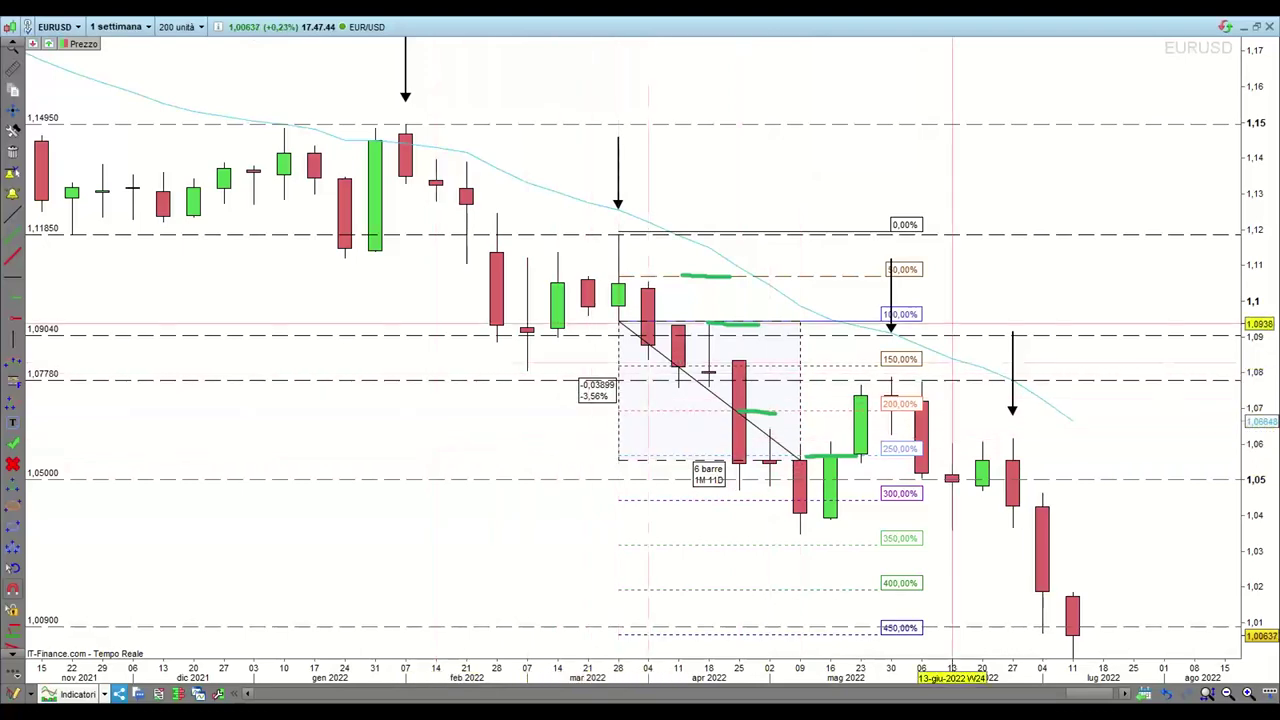
{"action": "key", "text": "alt+Tab"}
{"action": "left_click_drag", "start_coordinate": [658, 146], "coordinate": [356, 124]}
{"action": "left_click", "coordinate": [326, 403]}
{"action": "left_click", "coordinate": [268, 507]}
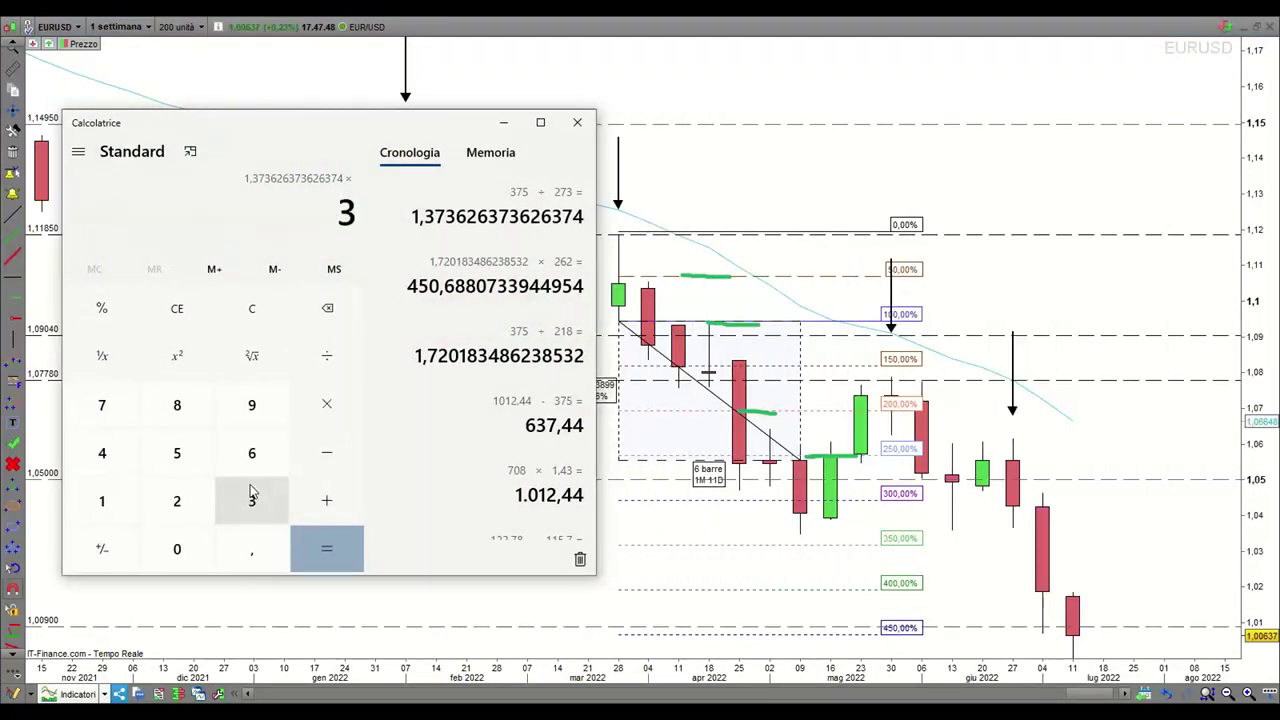
{"action": "left_click", "coordinate": [181, 407]}
{"action": "left_click", "coordinate": [251, 406]}
{"action": "left_click", "coordinate": [326, 549]}
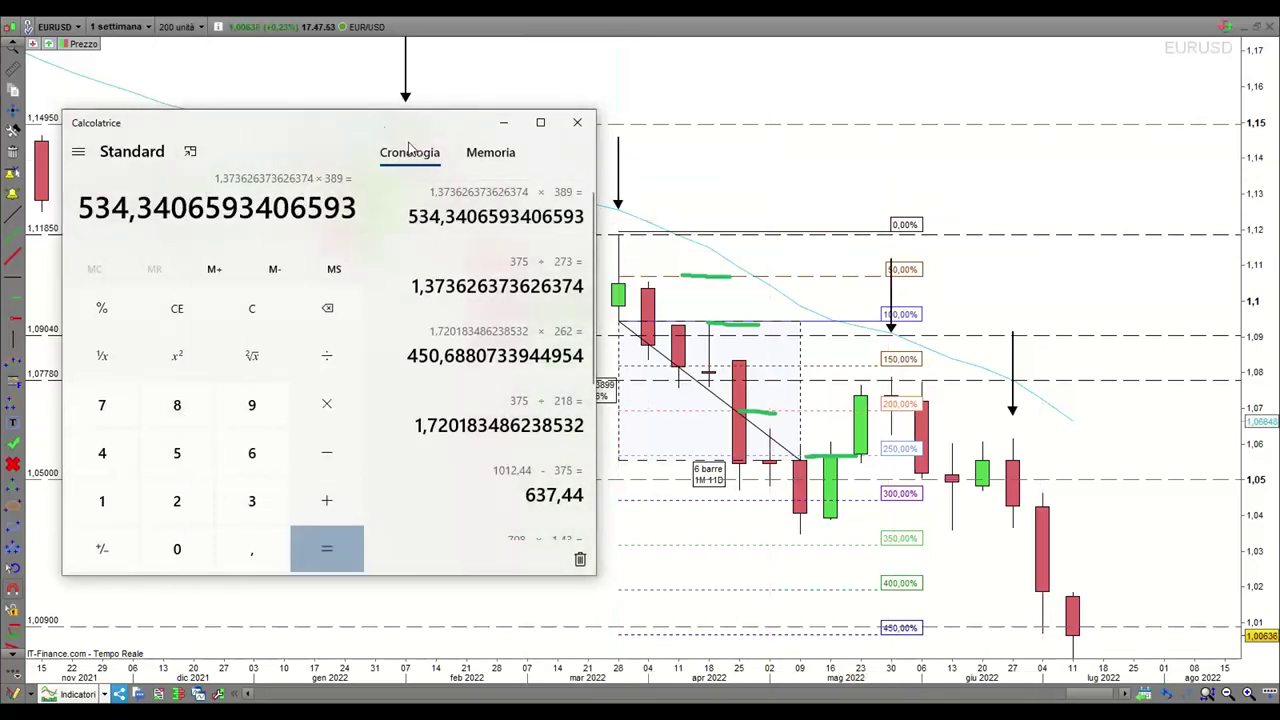
{"action": "left_click", "coordinate": [953, 185]}
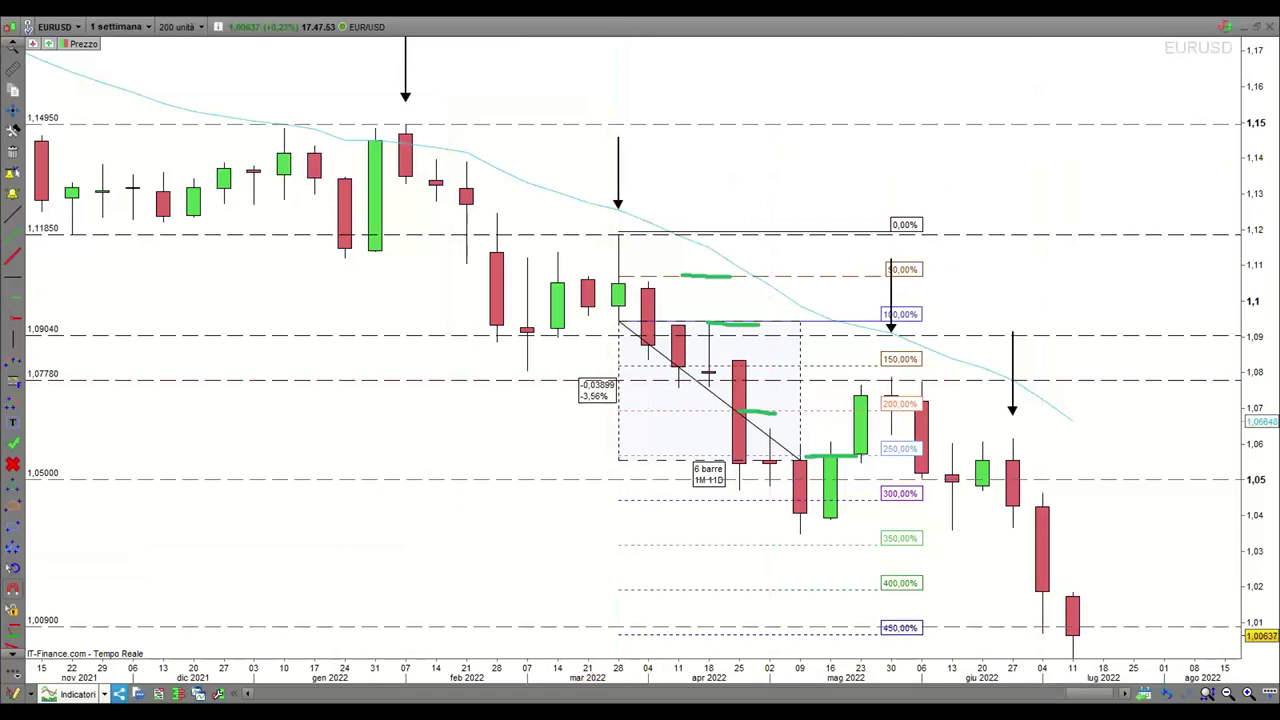
- Switch to the Word document and add "( 534 euro )" after eur/usd on the Marzo line
{"action": "key", "text": "alt+Tab"}
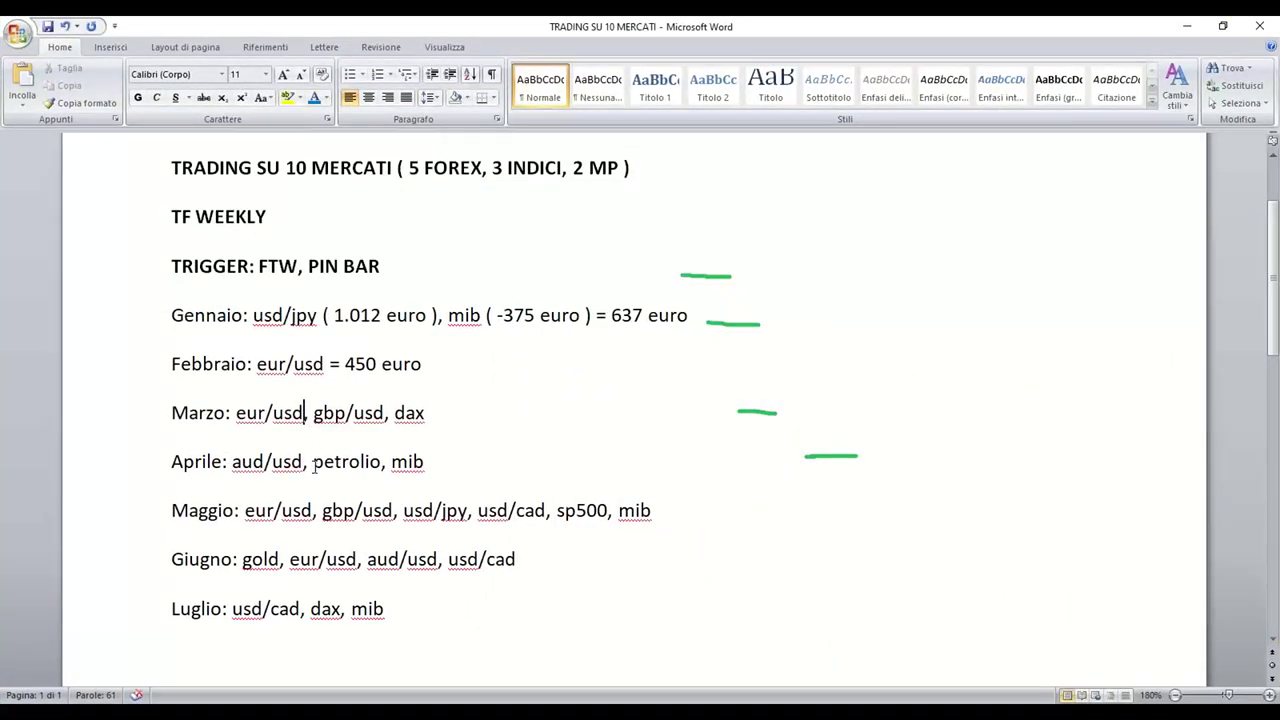
{"action": "type", "text": "("}
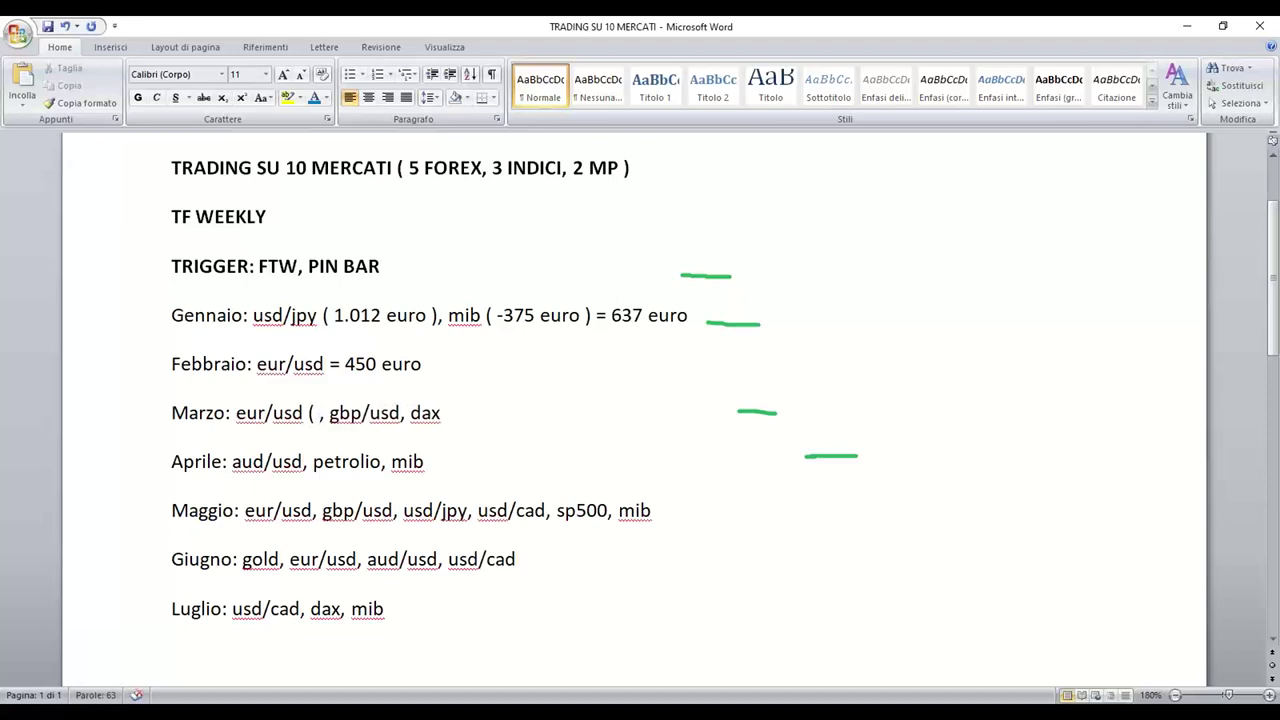
{"action": "type", "text": " 534 euro )"}
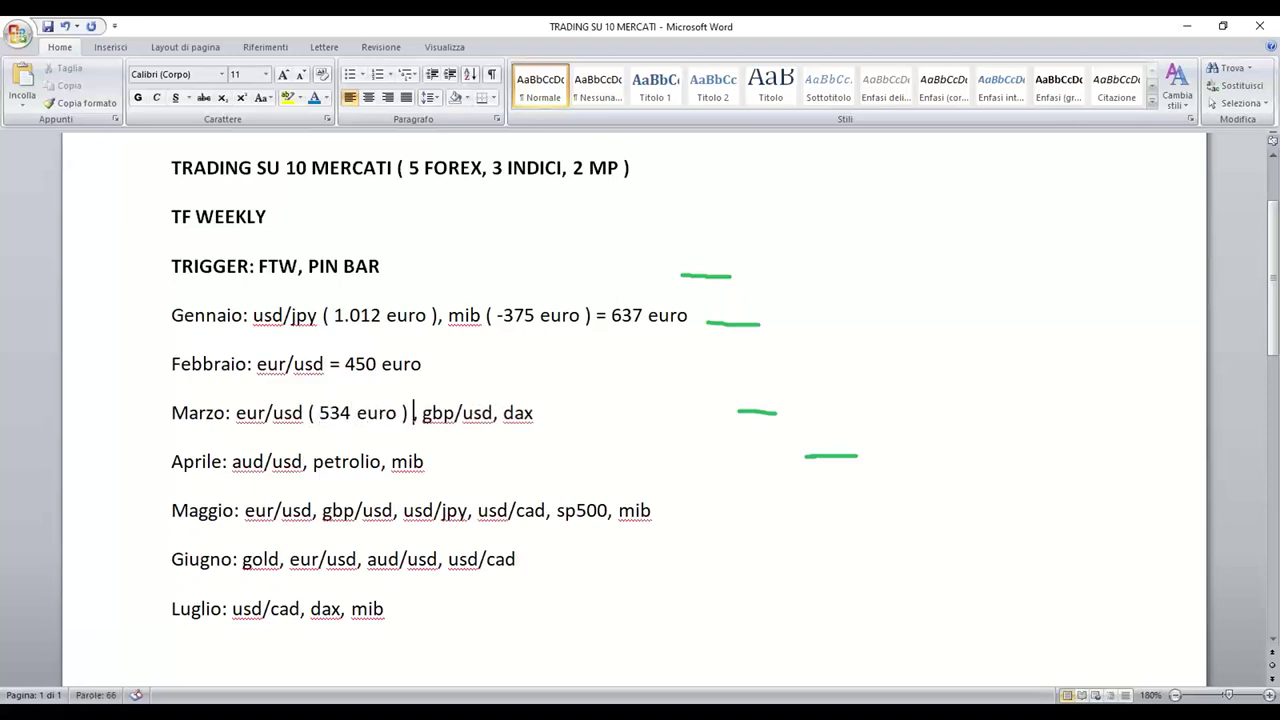
{"action": "key", "text": "alt+Tab"}
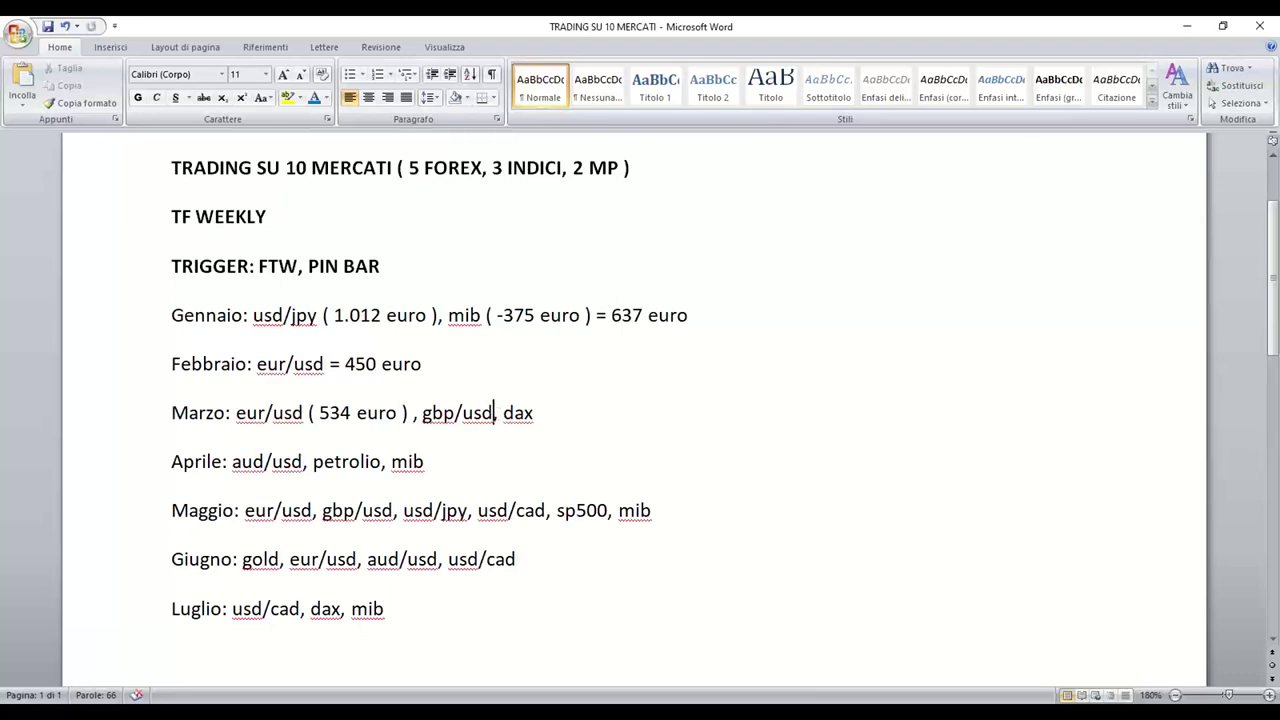
- Open the GBPUSD chart and measure the stop distance with the ruler from the 28 March 2022 candle's low to above the 21 March high
{"action": "left_click", "coordinate": [47, 27]}
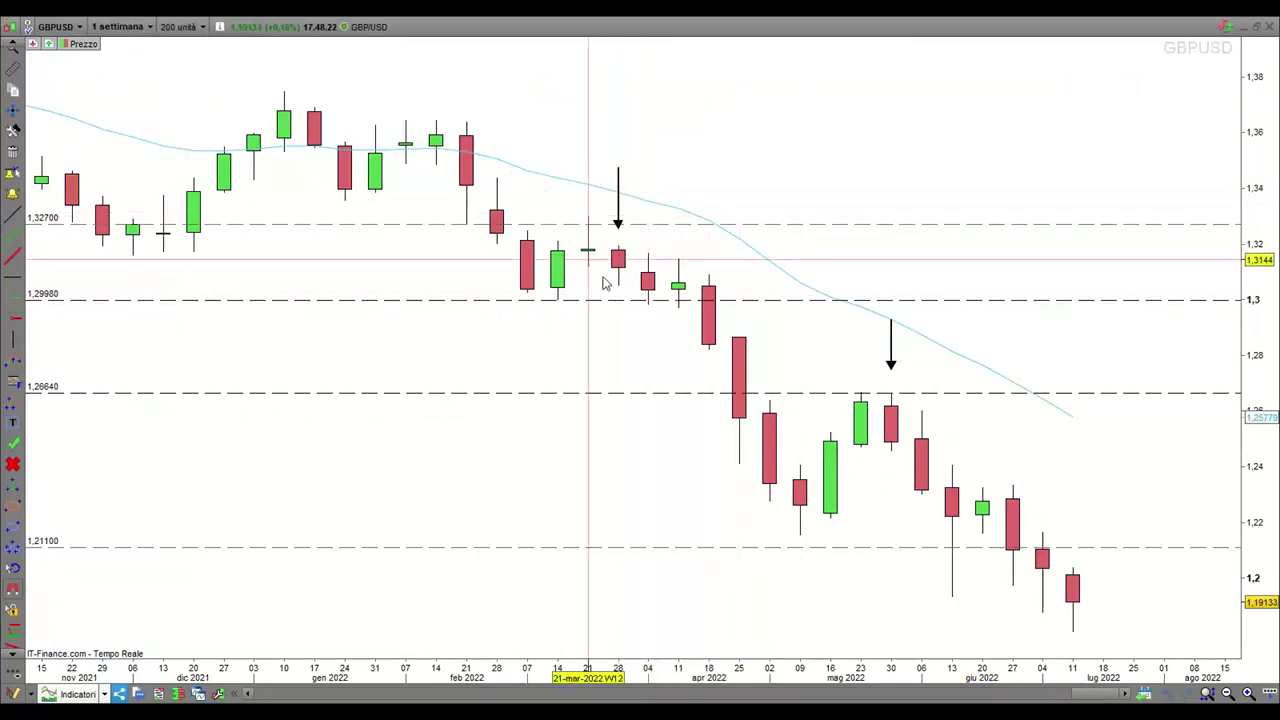
{"action": "scroll", "coordinate": [648, 290], "scroll_direction": "down", "scroll_amount": 1}
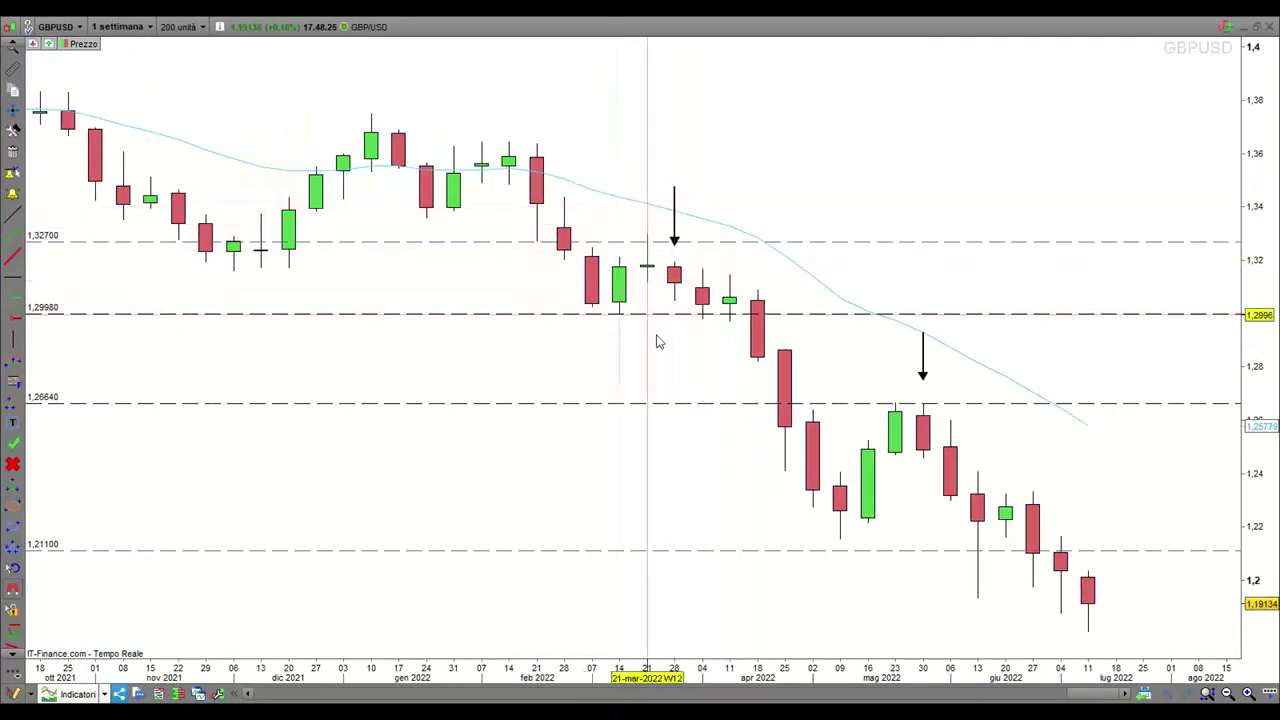
{"action": "scroll", "coordinate": [797, 333], "scroll_direction": "down", "scroll_amount": 1}
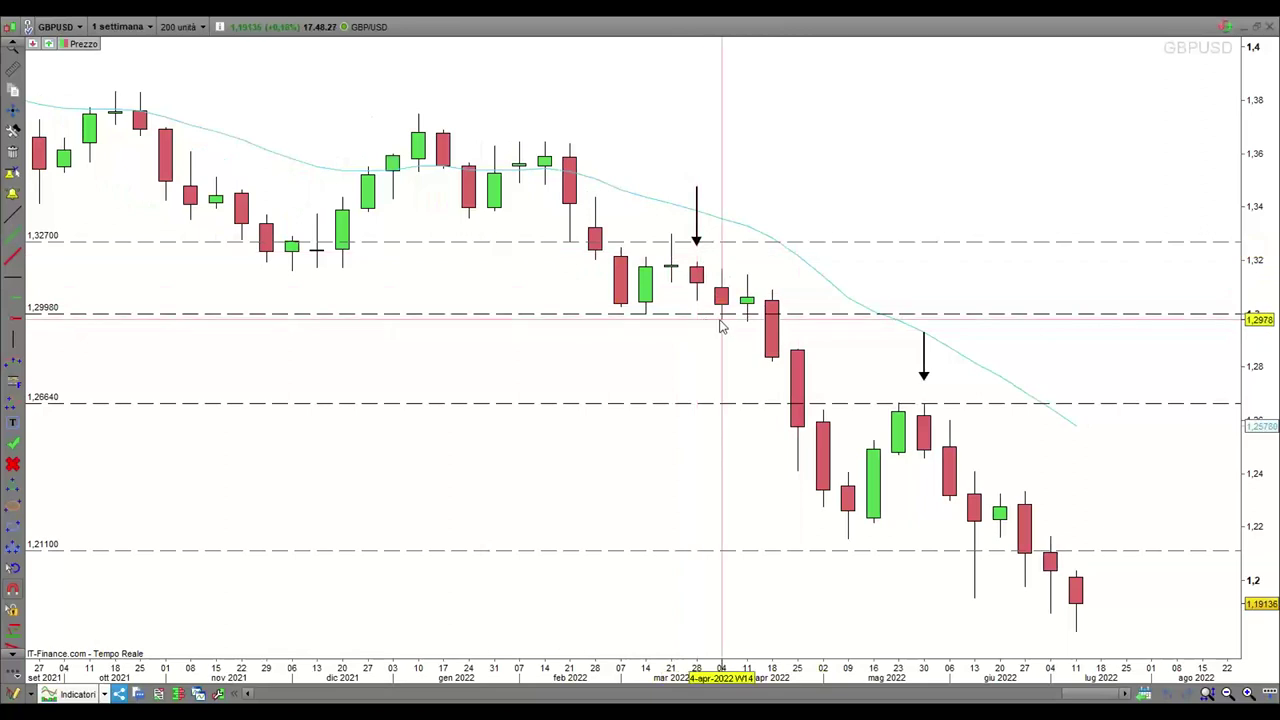
{"action": "scroll", "coordinate": [730, 280], "scroll_direction": "up", "scroll_amount": 1}
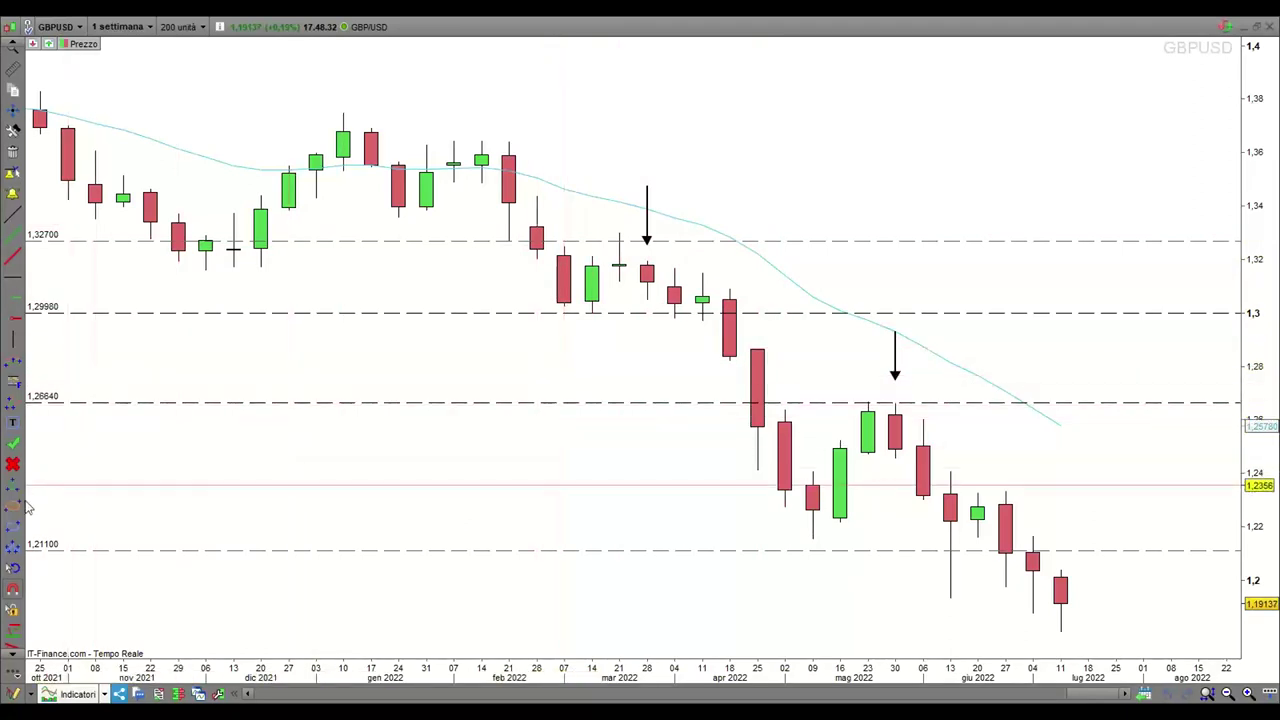
{"action": "left_click", "coordinate": [12, 155]}
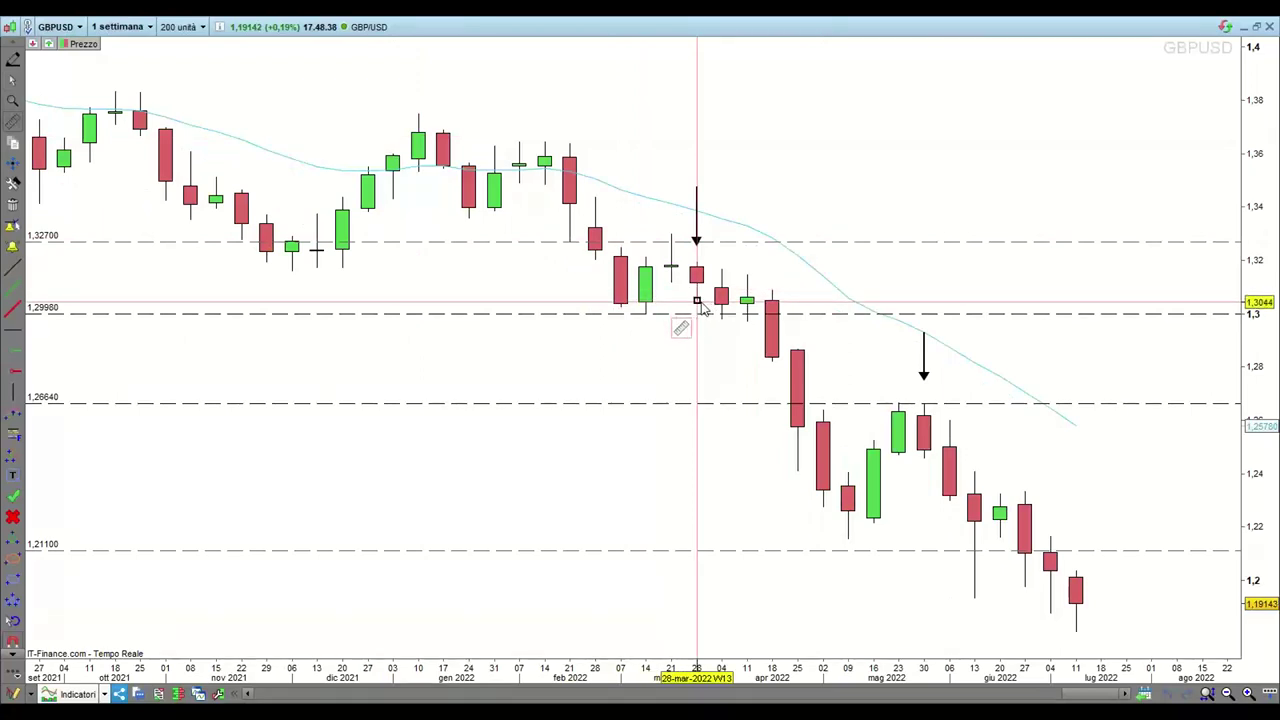
{"action": "left_click_drag", "start_coordinate": [697, 301], "coordinate": [831, 229]}
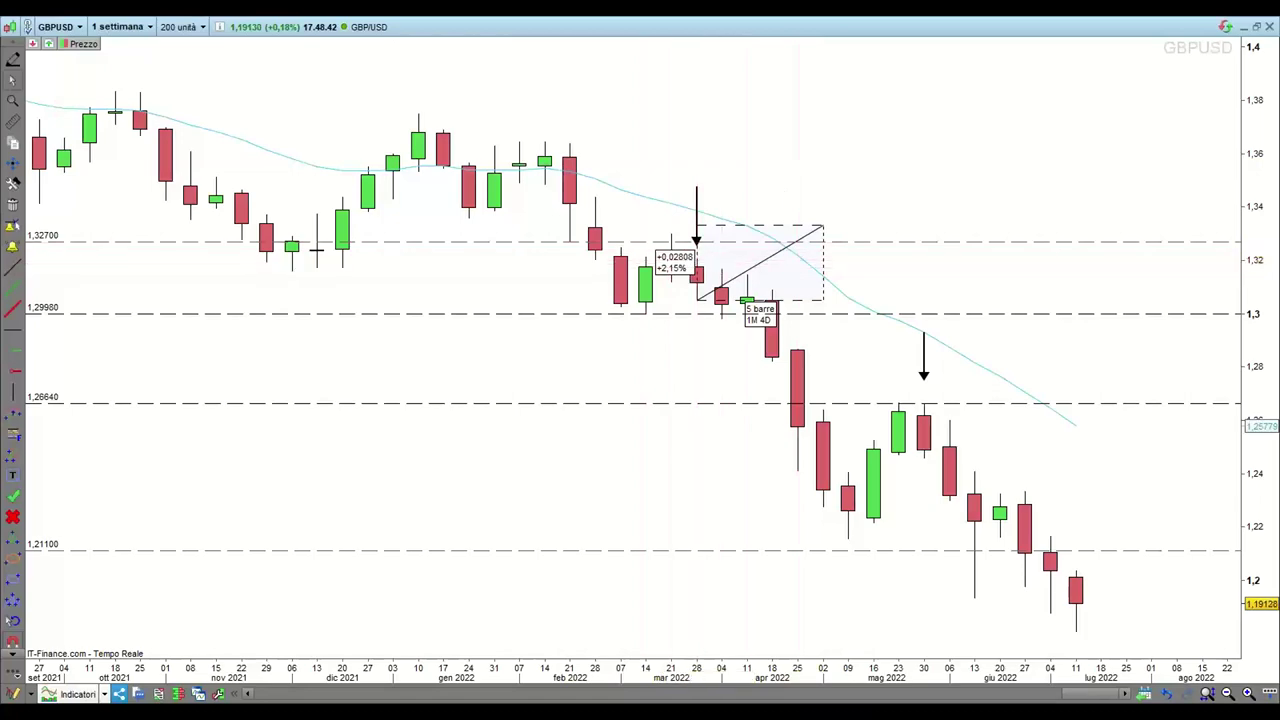
- Divide 375 by 280 in the calculator and clear its window off the GBPUSD chart
{"action": "key", "text": "alt+Tab"}
{"action": "left_click", "coordinate": [374, 523]}
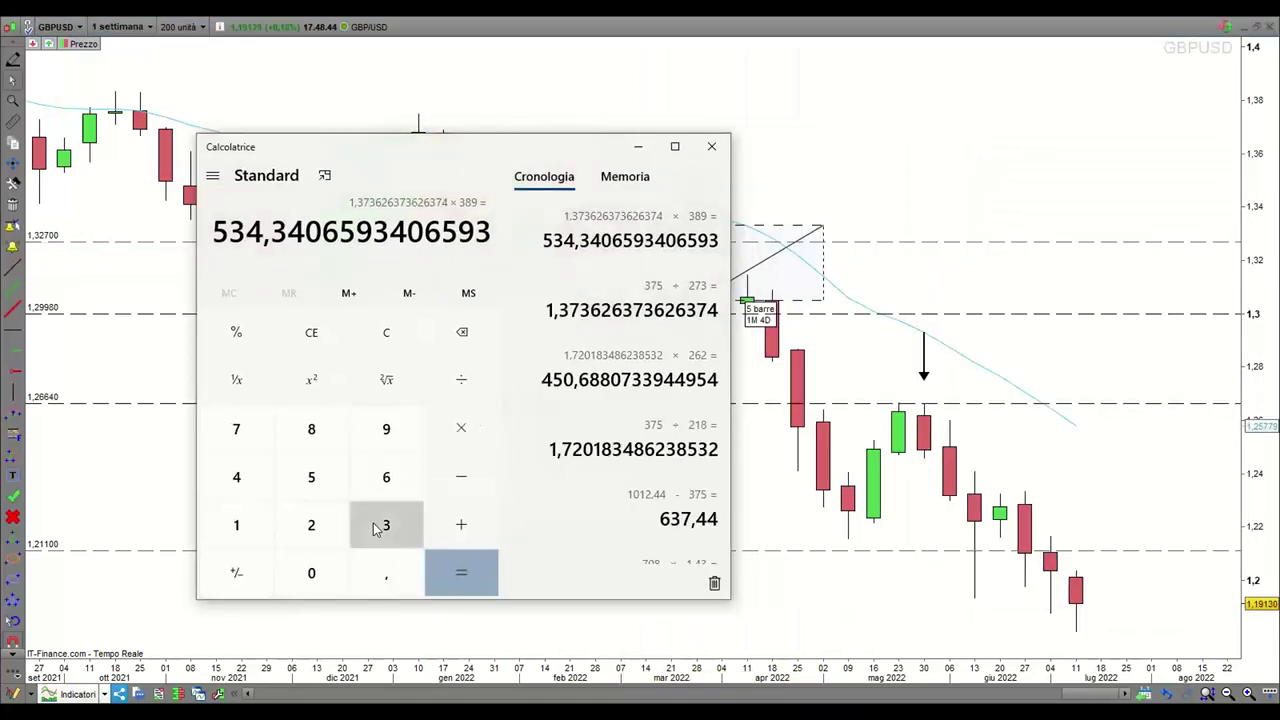
{"action": "left_click", "coordinate": [260, 437]}
{"action": "left_click", "coordinate": [320, 482]}
{"action": "left_click", "coordinate": [462, 382]}
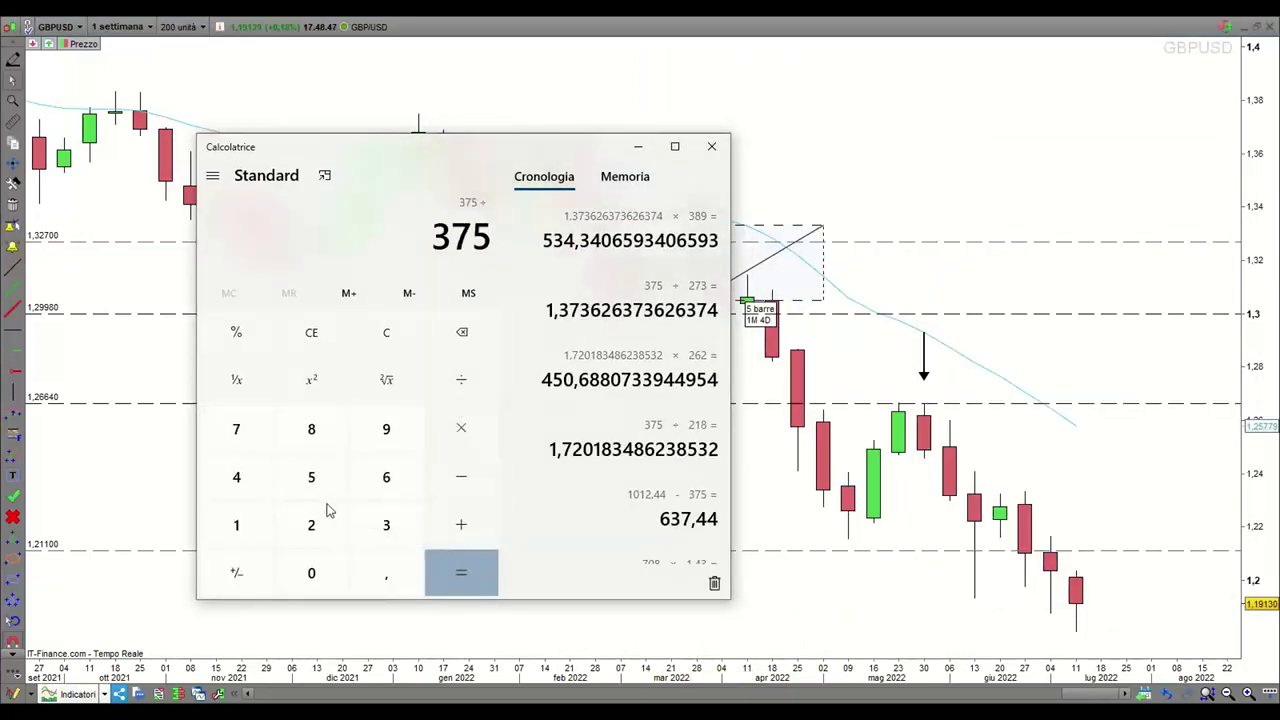
{"action": "left_click", "coordinate": [311, 525]}
{"action": "left_click", "coordinate": [311, 429]}
{"action": "left_click", "coordinate": [311, 573]}
{"action": "left_click", "coordinate": [462, 582]}
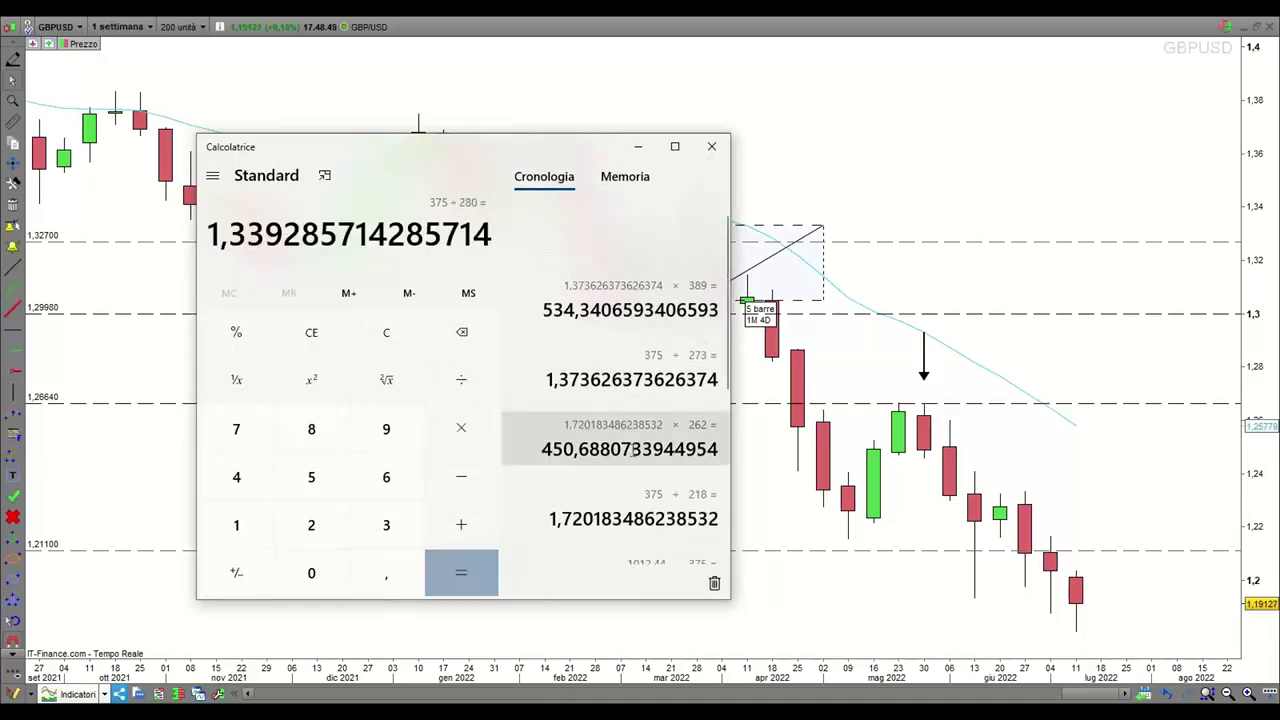
{"action": "left_click_drag", "start_coordinate": [493, 150], "coordinate": [970, 181]}
{"action": "left_click", "coordinate": [1197, 177]}
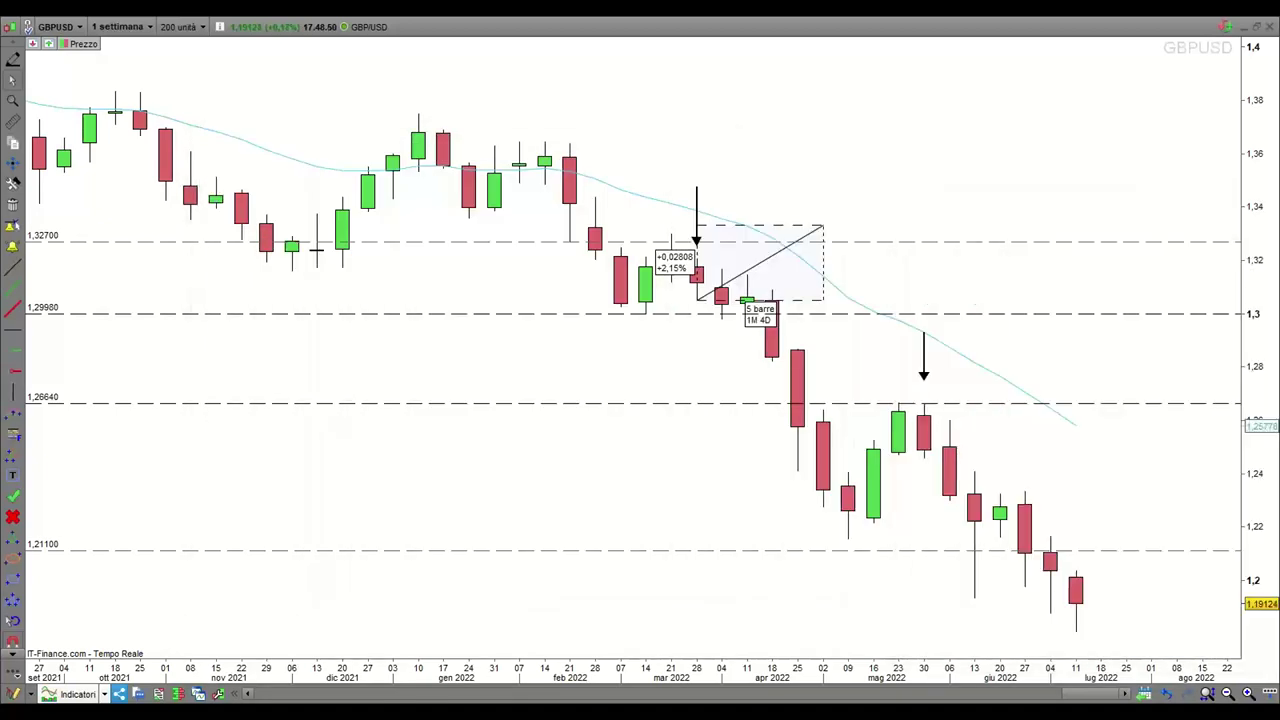
- Delete the GBPUSD ruler measurement and draw percentage projection levels, 0% above the 21 March 2022 high and 100% at the 28 March low
{"action": "left_click", "coordinate": [808, 308]}
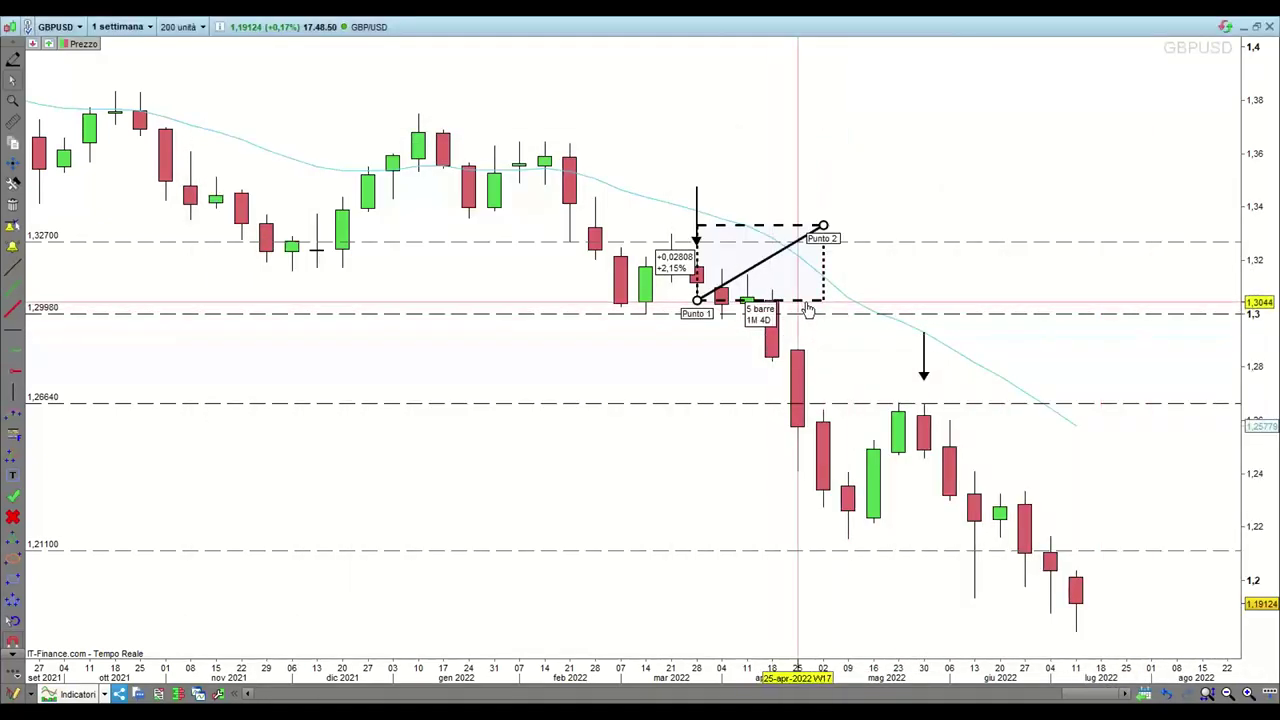
{"action": "key", "text": "Delete"}
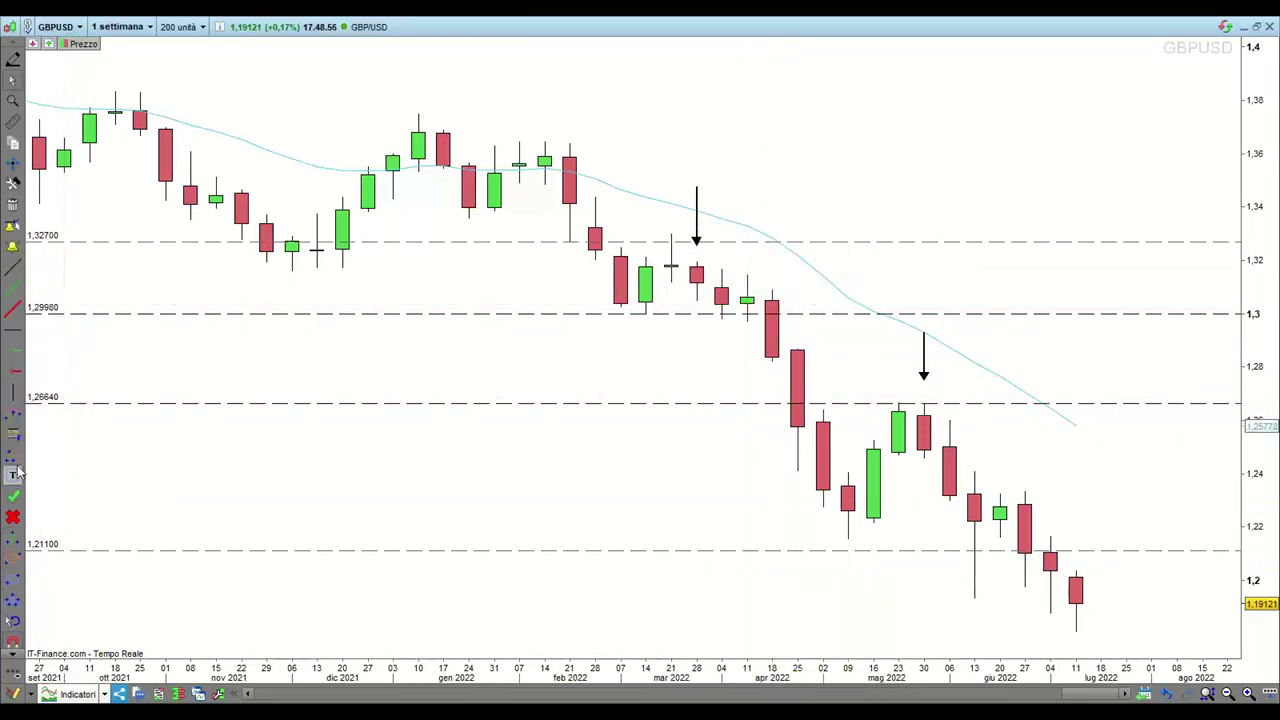
{"action": "left_click", "coordinate": [20, 640]}
{"action": "scroll", "coordinate": [14, 630], "scroll_direction": "down", "scroll_amount": 5}
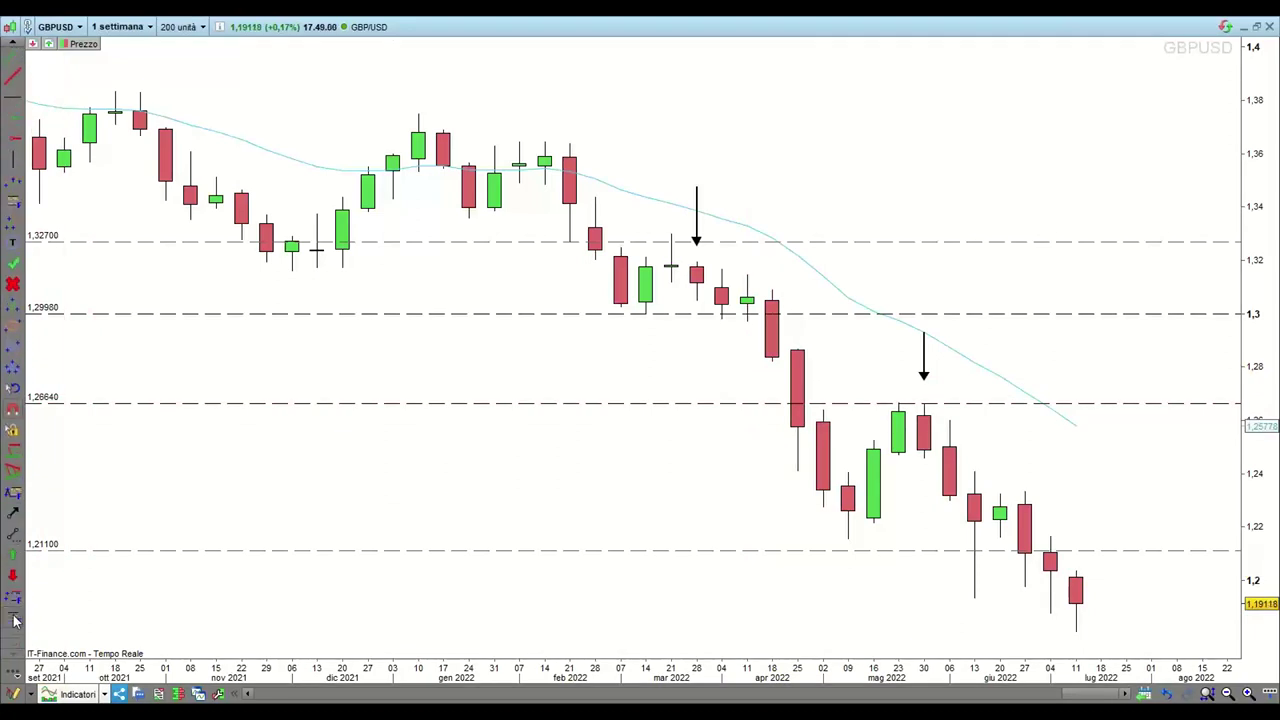
{"action": "left_click", "coordinate": [14, 620]}
{"action": "left_click_drag", "start_coordinate": [697, 298], "coordinate": [929, 236]}
{"action": "left_click", "coordinate": [899, 236]}
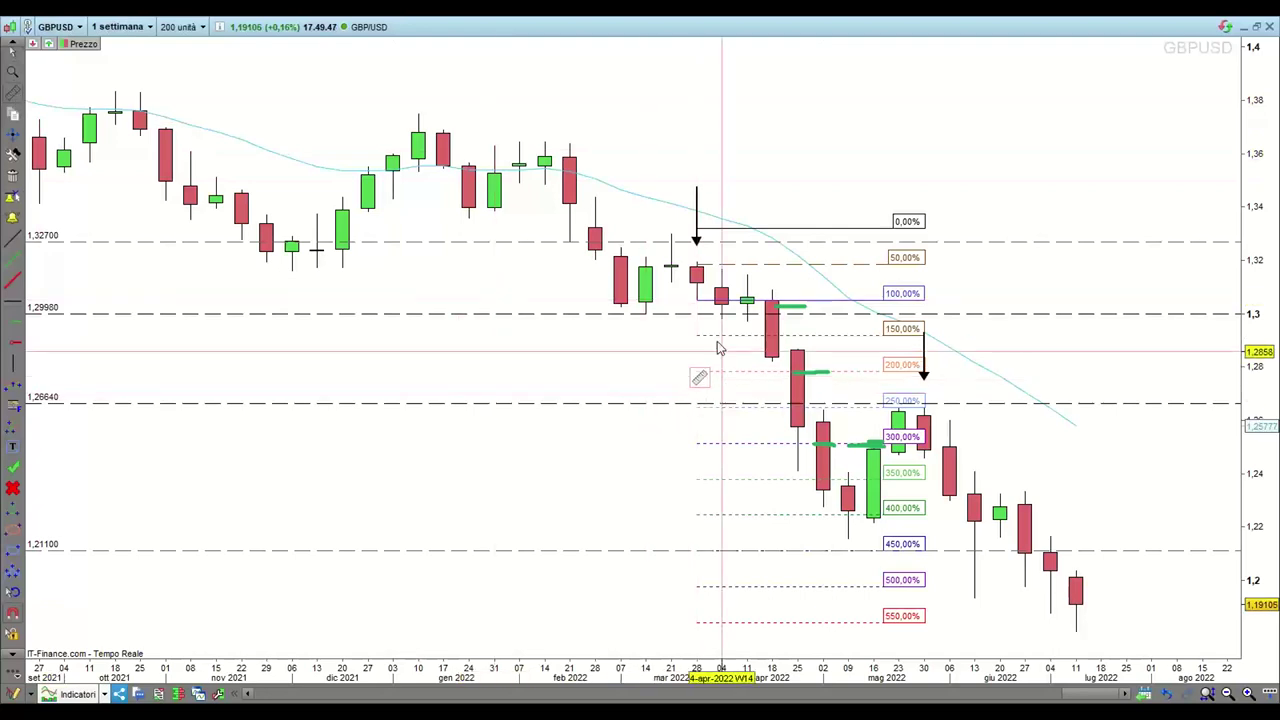
- Measure the GBPUSD trade with the ruler from the 28 March low to about the 300% level and multiply 1,33 by 547 in the calculator
{"action": "left_click", "coordinate": [697, 302]}
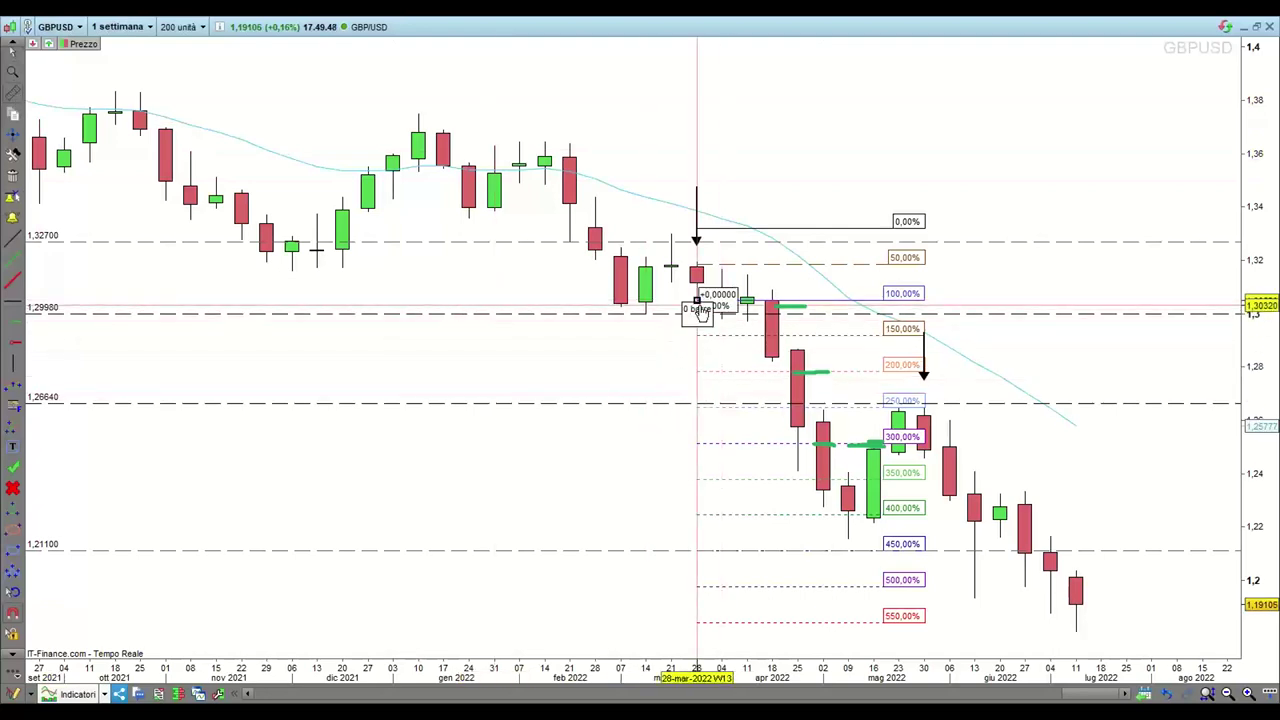
{"action": "left_click", "coordinate": [848, 446]}
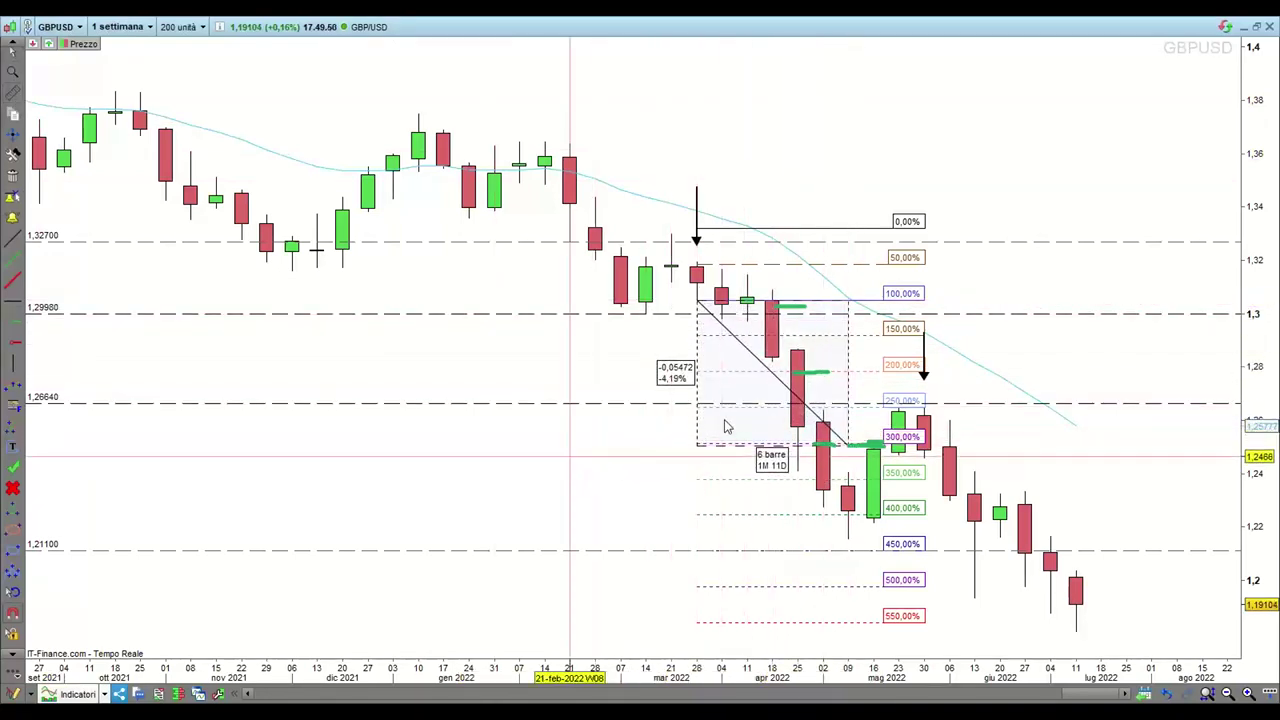
{"action": "left_click_drag", "start_coordinate": [1279, 134], "coordinate": [303, 135]}
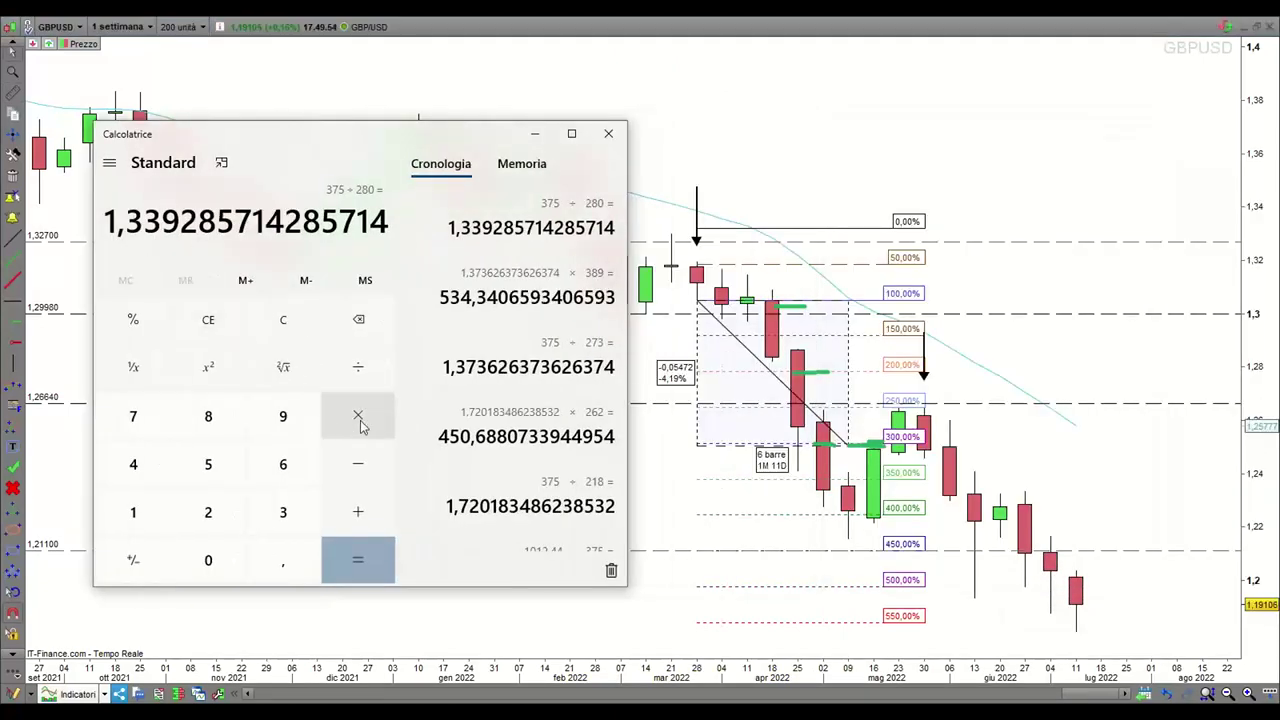
{"action": "left_click", "coordinate": [133, 512]}
{"action": "left_click", "coordinate": [283, 560]}
{"action": "left_click", "coordinate": [283, 512]}
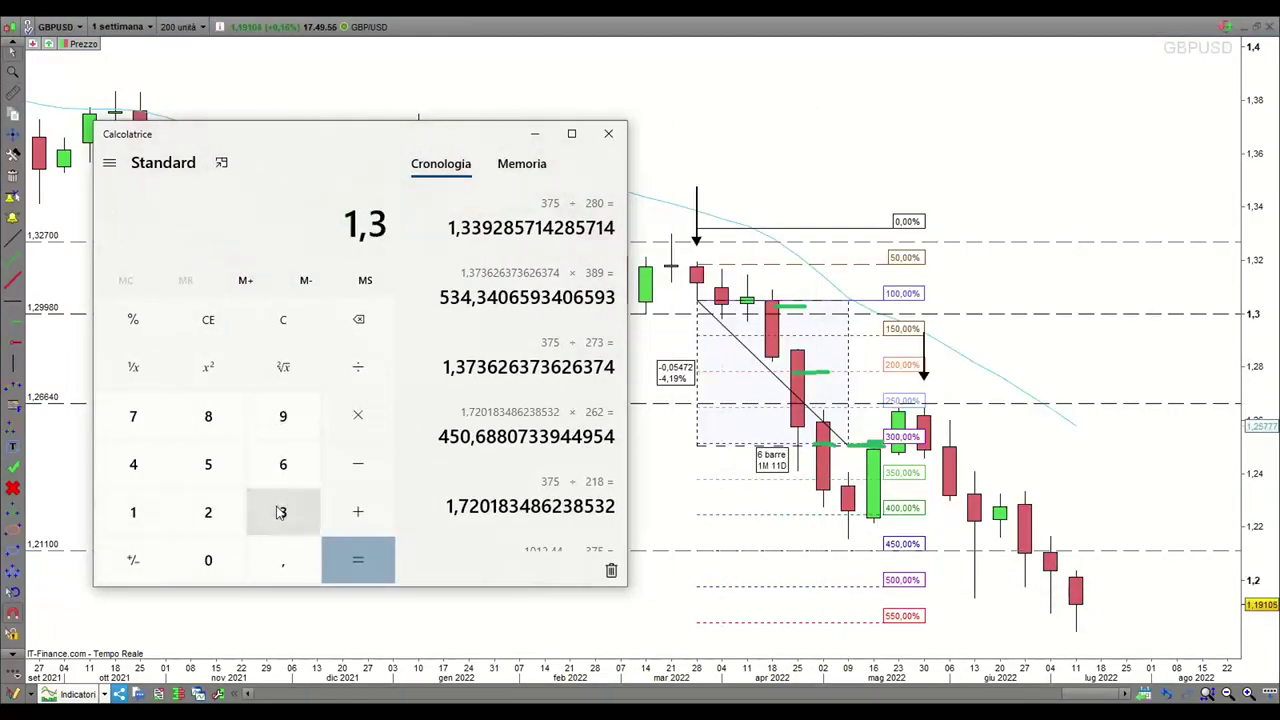
{"action": "left_click", "coordinate": [283, 512]}
{"action": "left_click", "coordinate": [372, 424]}
{"action": "left_click", "coordinate": [205, 476]}
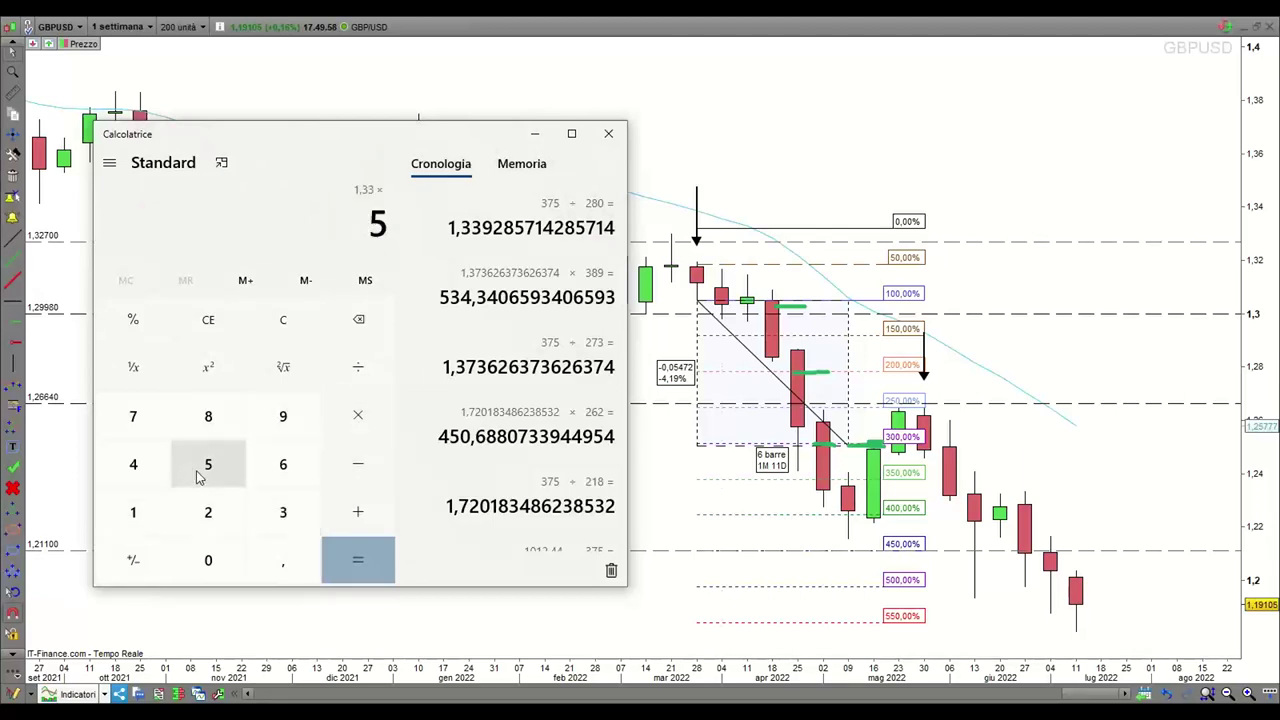
{"action": "left_click", "coordinate": [165, 456]}
{"action": "left_click", "coordinate": [133, 416]}
{"action": "left_click", "coordinate": [345, 562]}
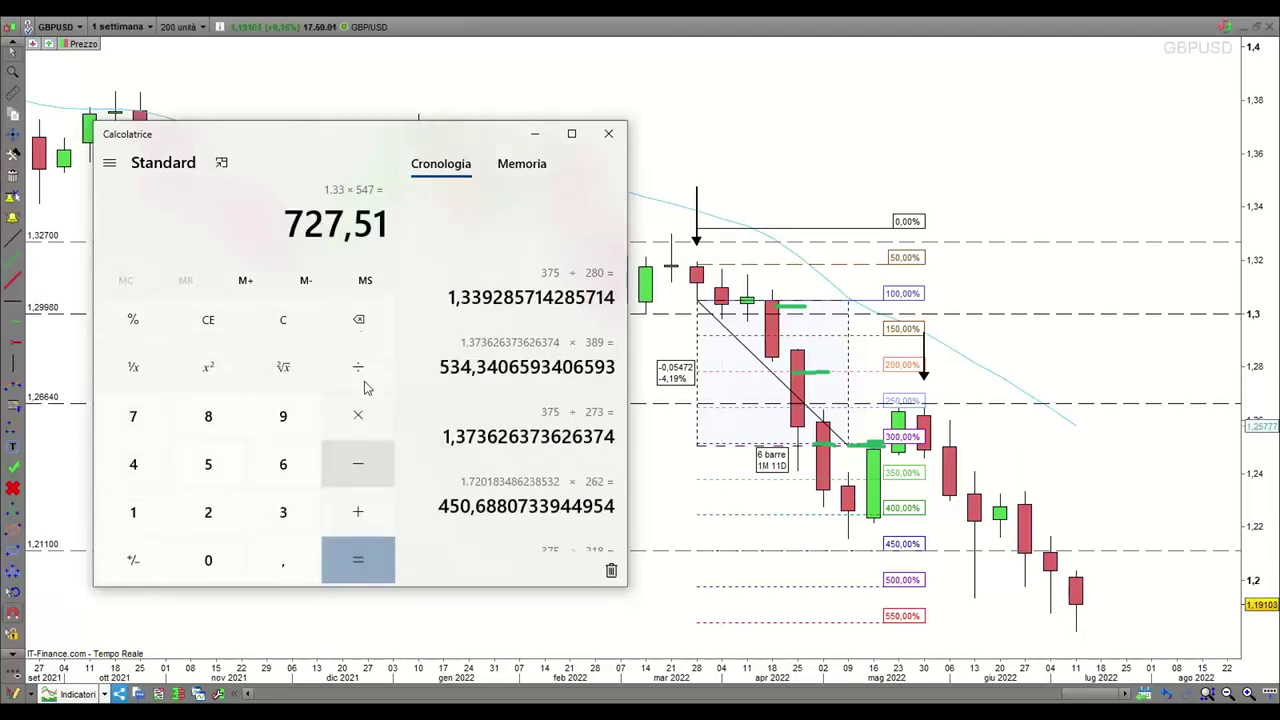
{"action": "left_click", "coordinate": [534, 133]}
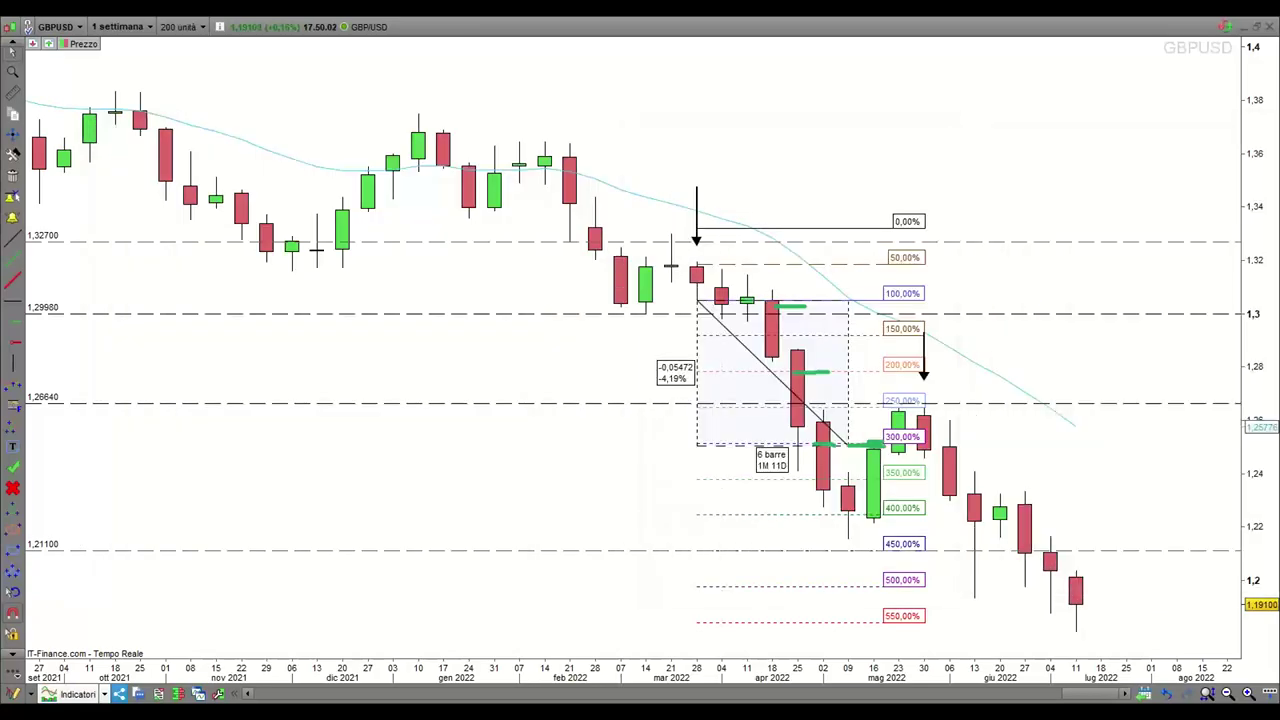
- Return to the Word document and add "( 727 euro )" after gbp/usd on the Marzo line
{"action": "key", "text": "alt+Tab"}
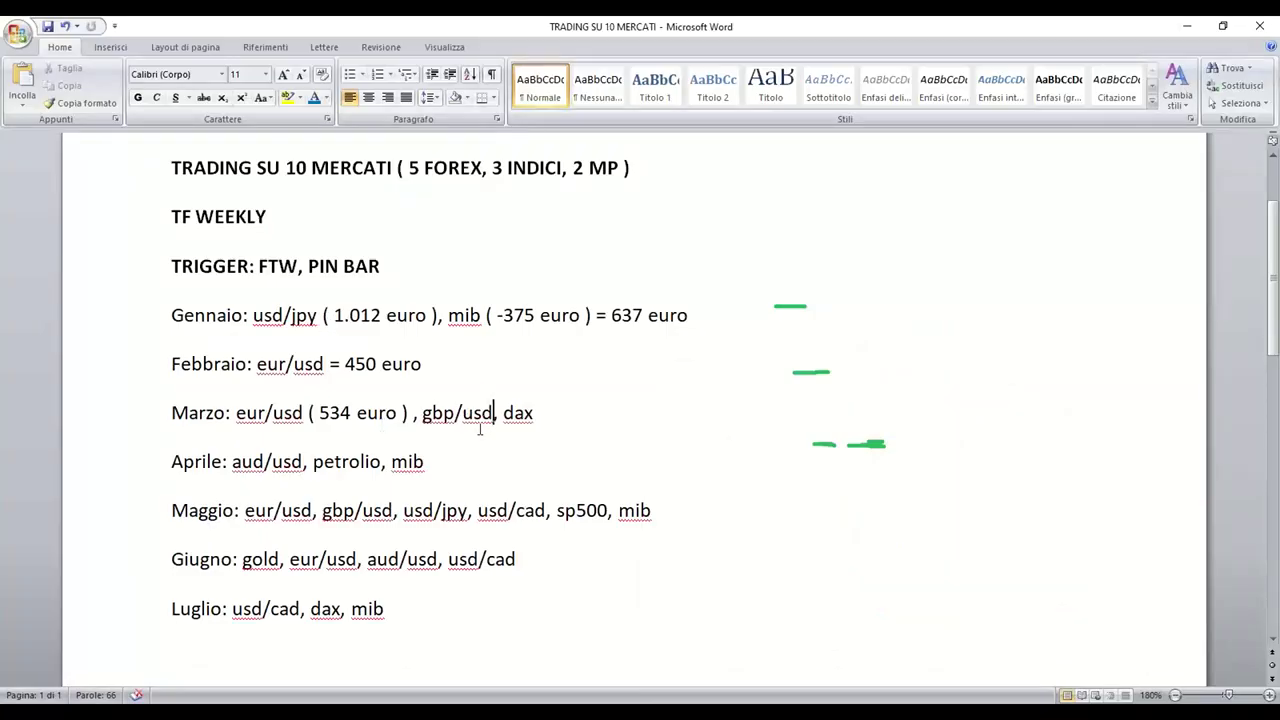
{"action": "type", "text": "727 euro )"}
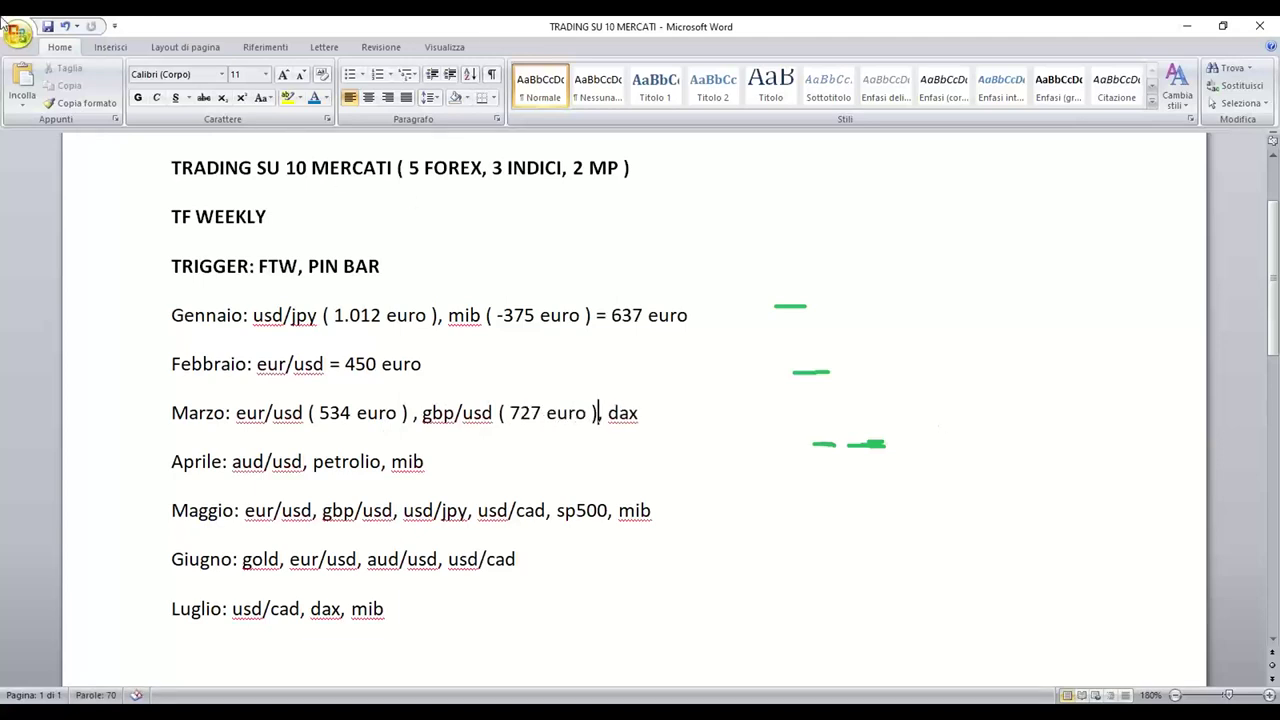
- Clear the green marks and measure the DAX trade's risk with the ruler from the 28 March 2022 low to just above its high
{"action": "key", "text": "Escape"}
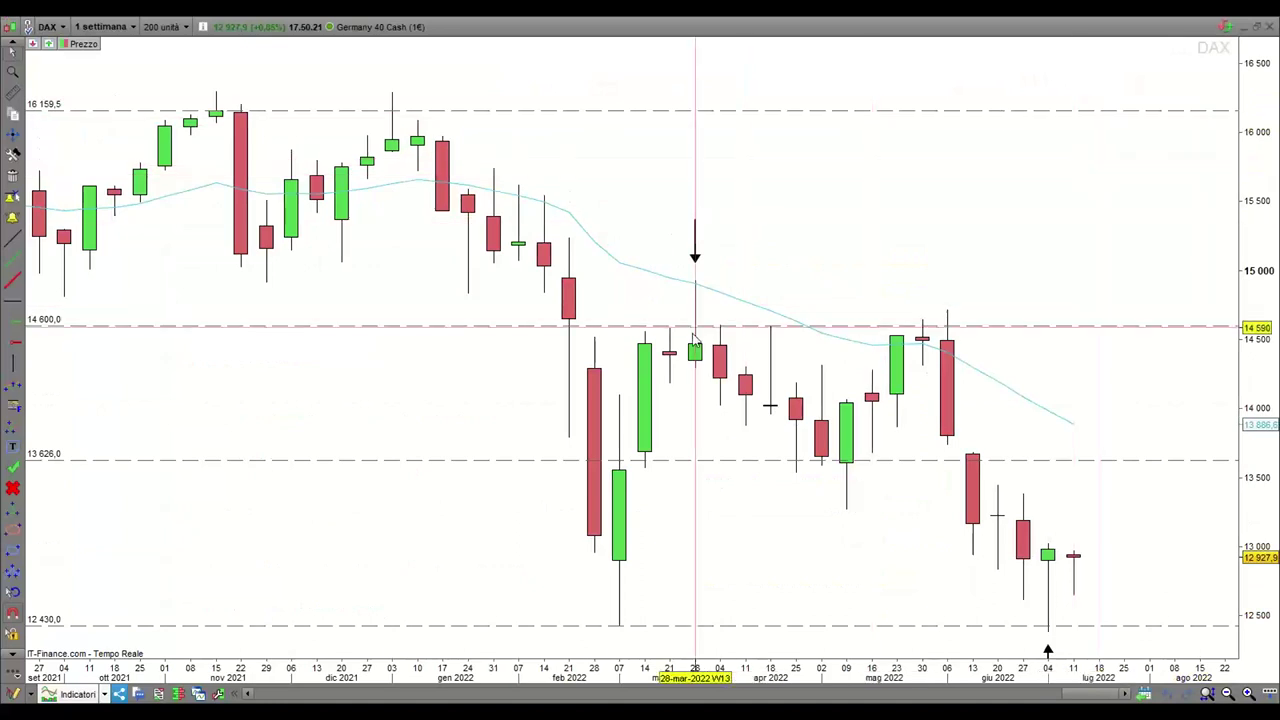
{"action": "scroll", "coordinate": [952, 323], "scroll_direction": "up", "scroll_amount": 2}
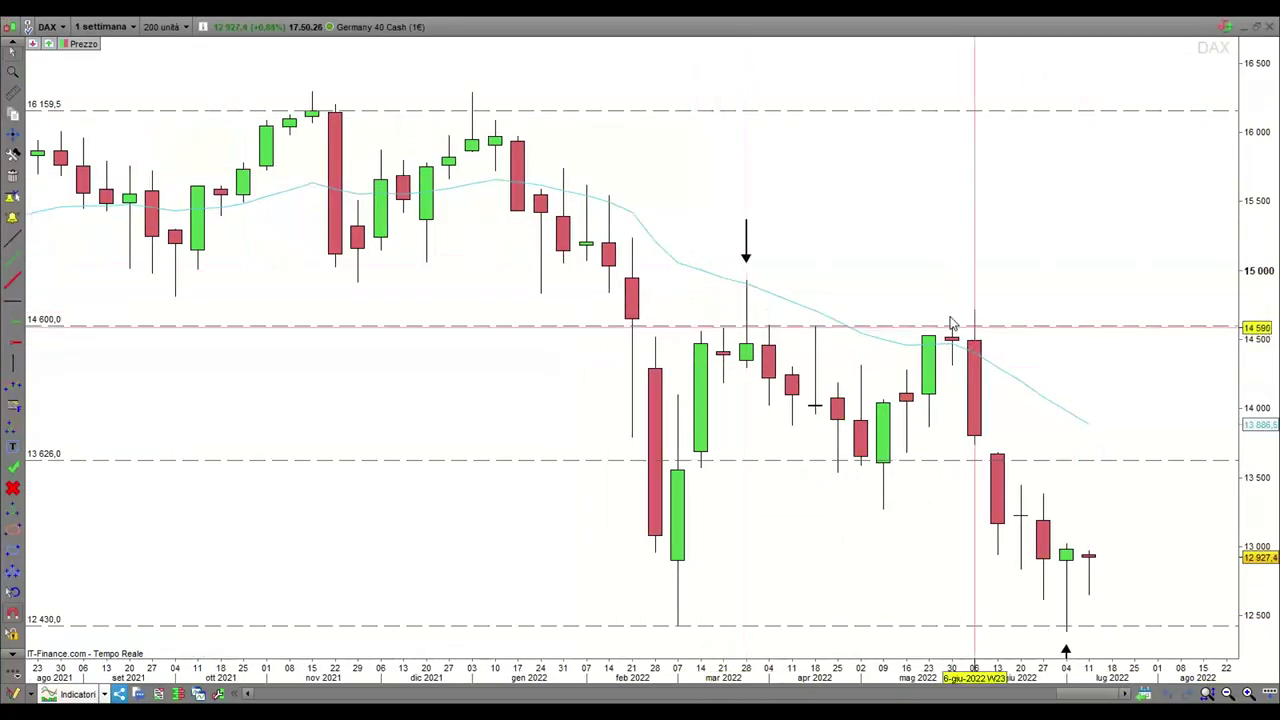
{"action": "scroll", "coordinate": [883, 266], "scroll_direction": "up", "scroll_amount": 4}
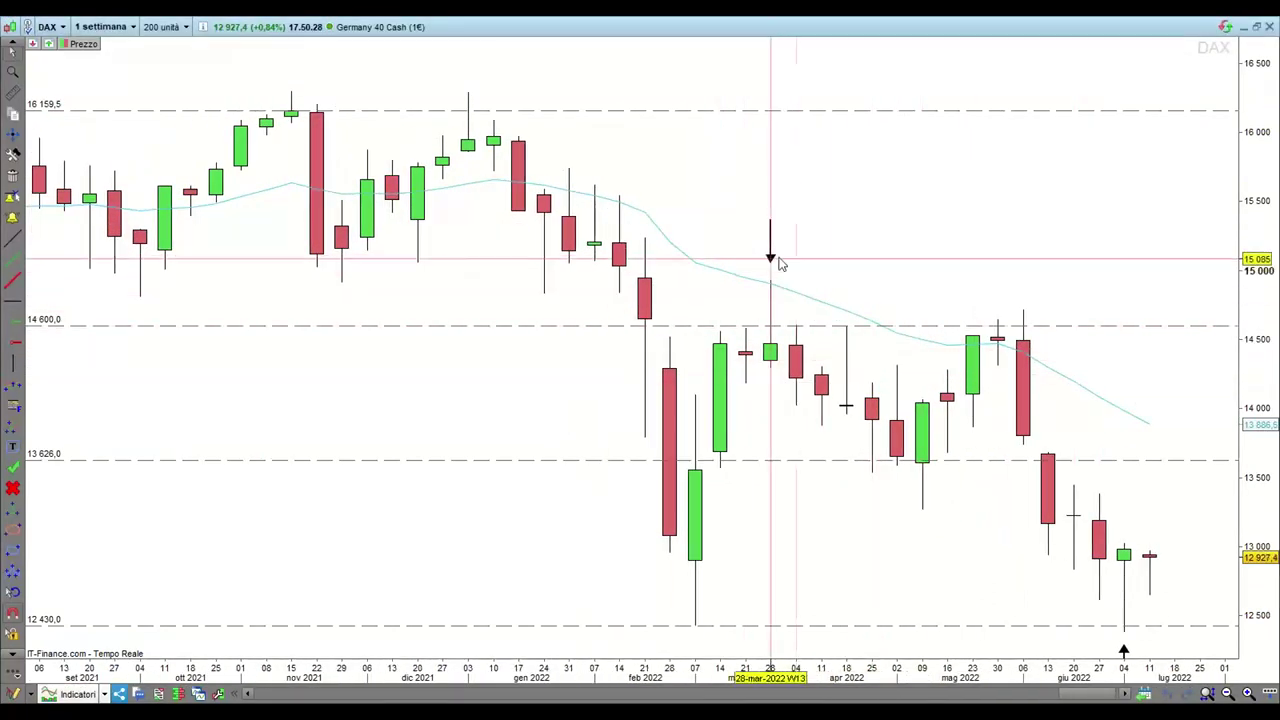
{"action": "mouse_move", "coordinate": [908, 266]}
{"action": "left_mouse_down"}
{"action": "mouse_move", "coordinate": [889, 243]}
{"action": "mouse_move", "coordinate": [896, 266]}
{"action": "left_mouse_up"}
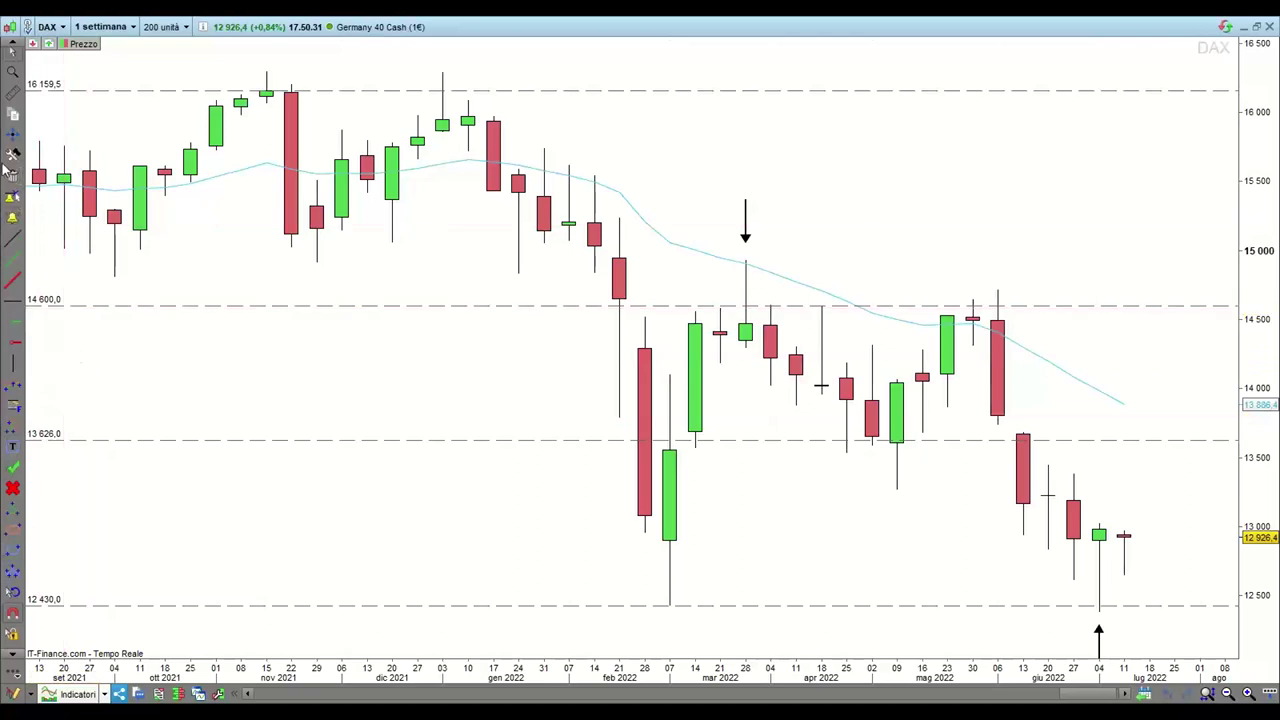
{"action": "left_click", "coordinate": [13, 110]}
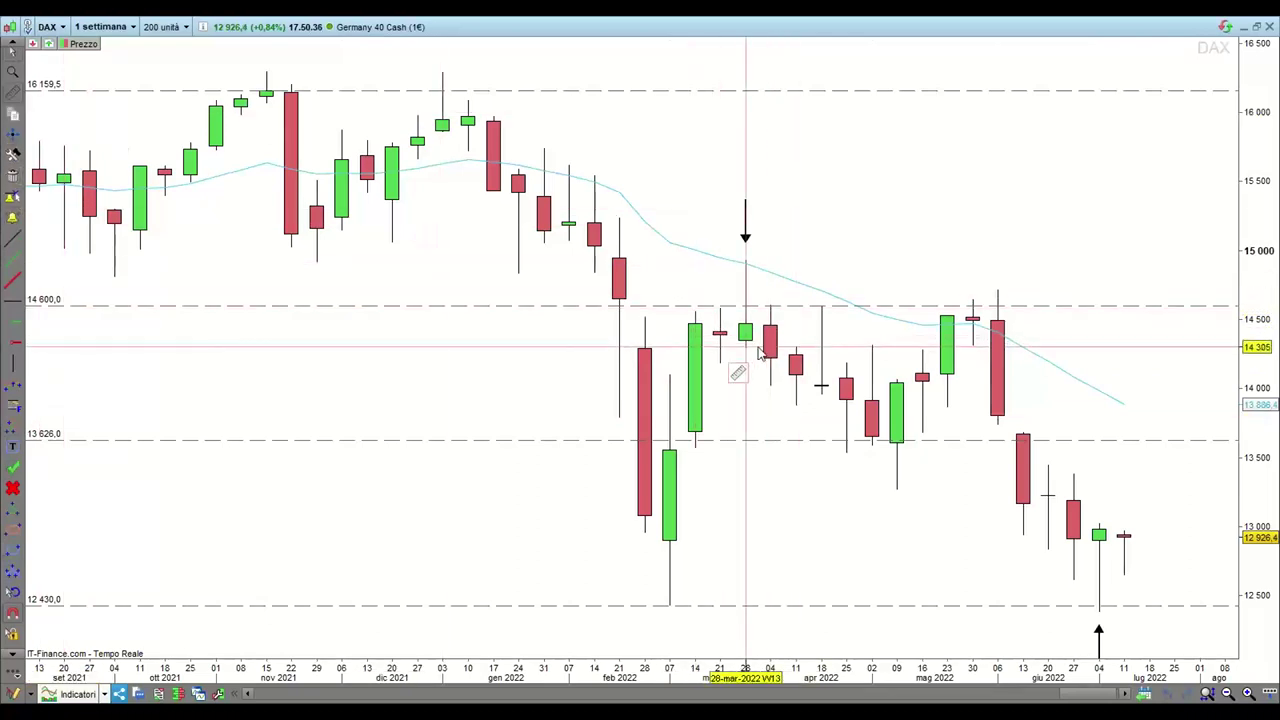
{"action": "left_click_drag", "start_coordinate": [755, 352], "coordinate": [944, 262]}
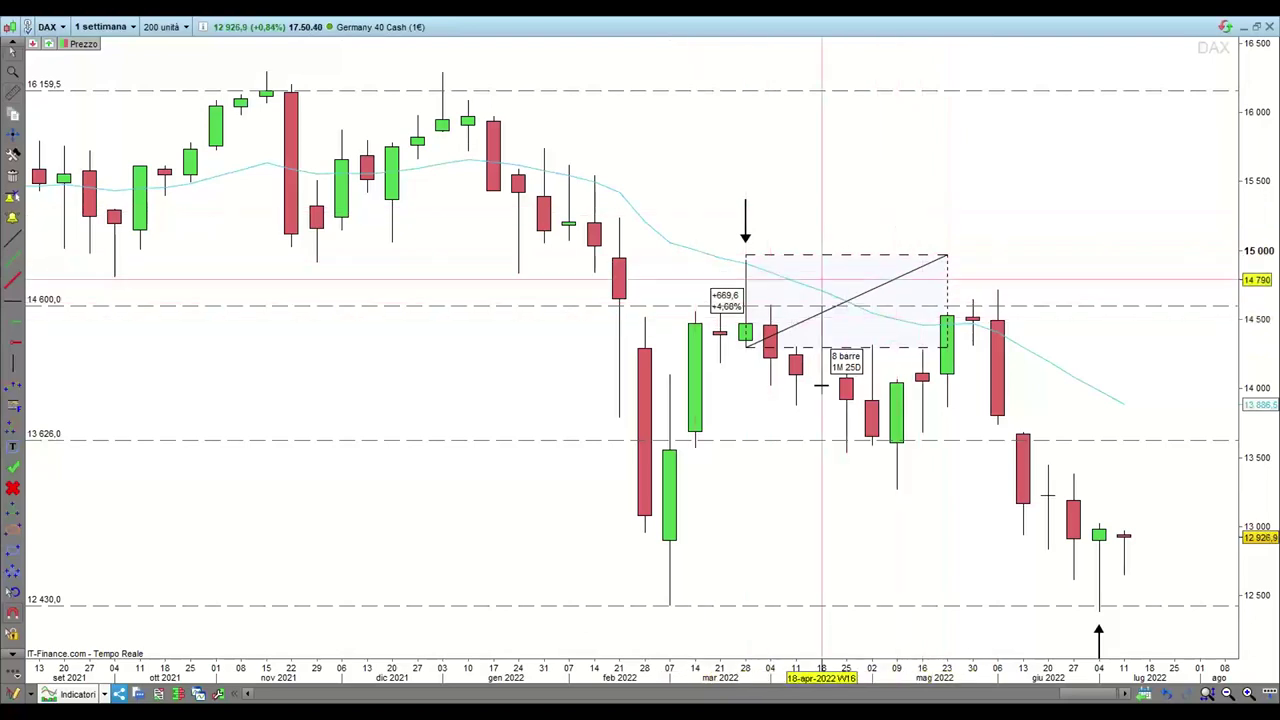
- Divide 375 by 660 in the calculator and clear its window off the DAX chart
{"action": "key", "text": "alt+Tab"}
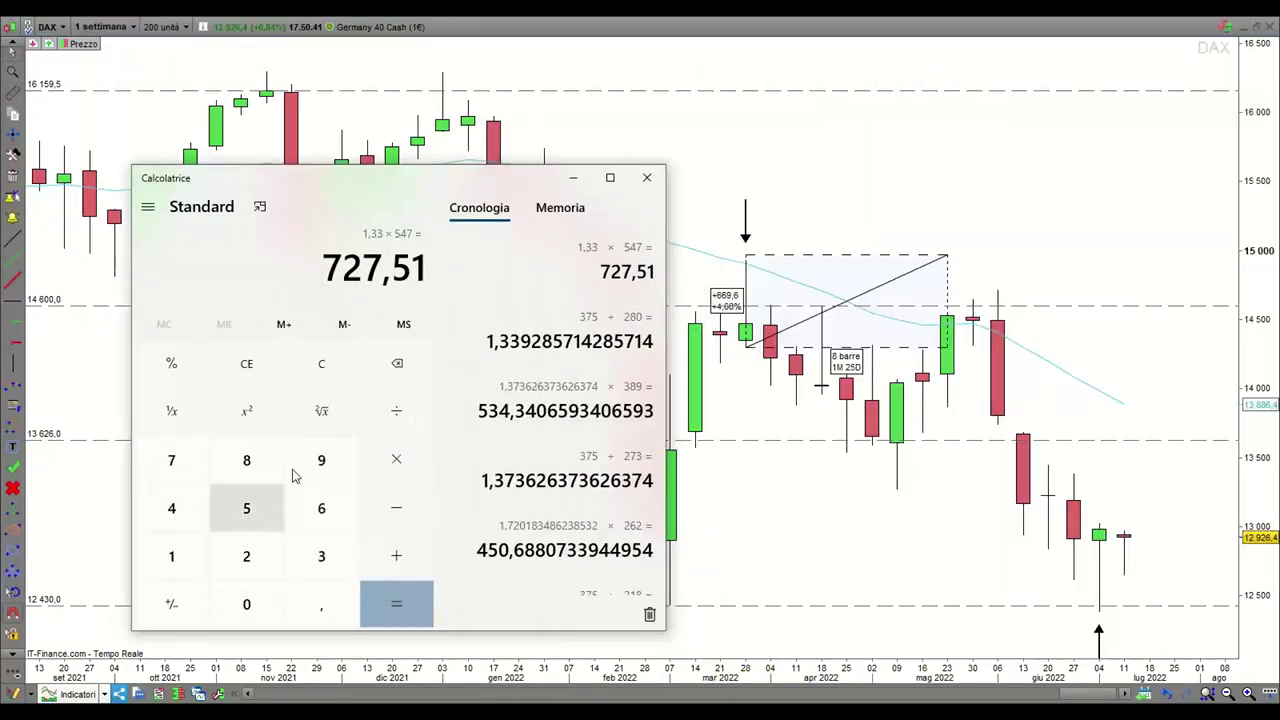
{"action": "left_click", "coordinate": [316, 365]}
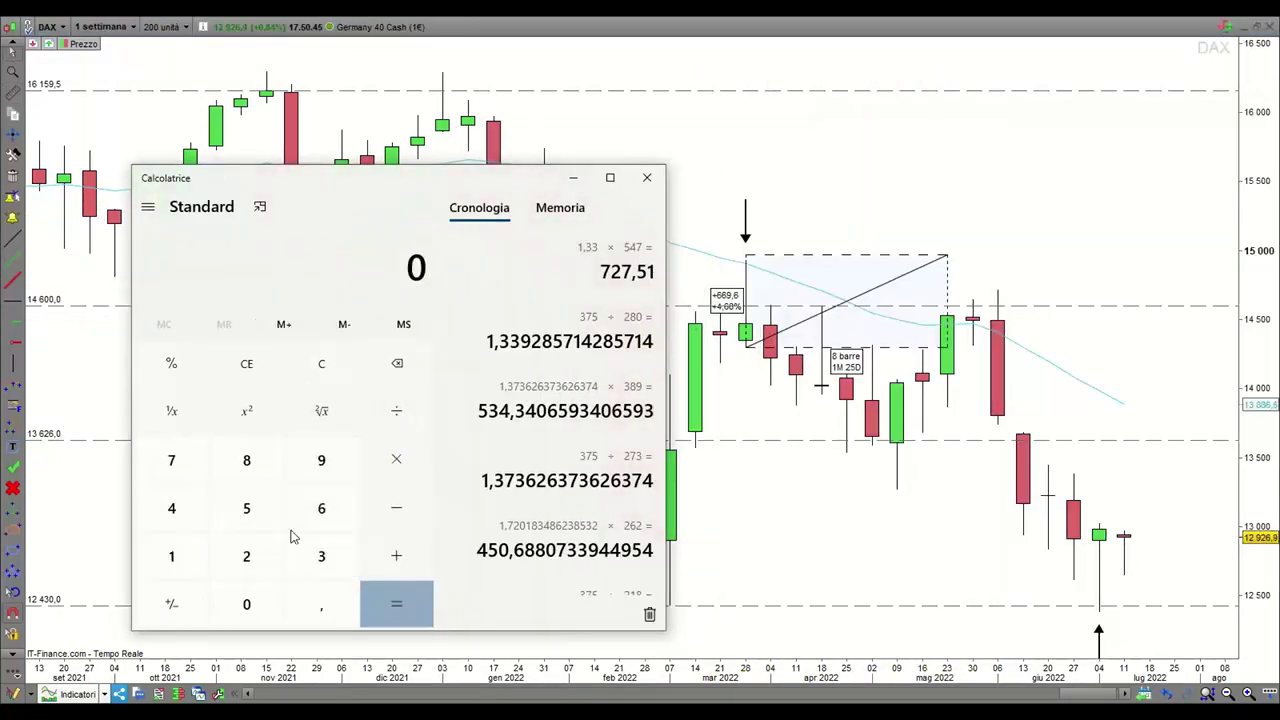
{"action": "left_click", "coordinate": [300, 560]}
{"action": "left_click", "coordinate": [188, 478]}
{"action": "left_click", "coordinate": [266, 515]}
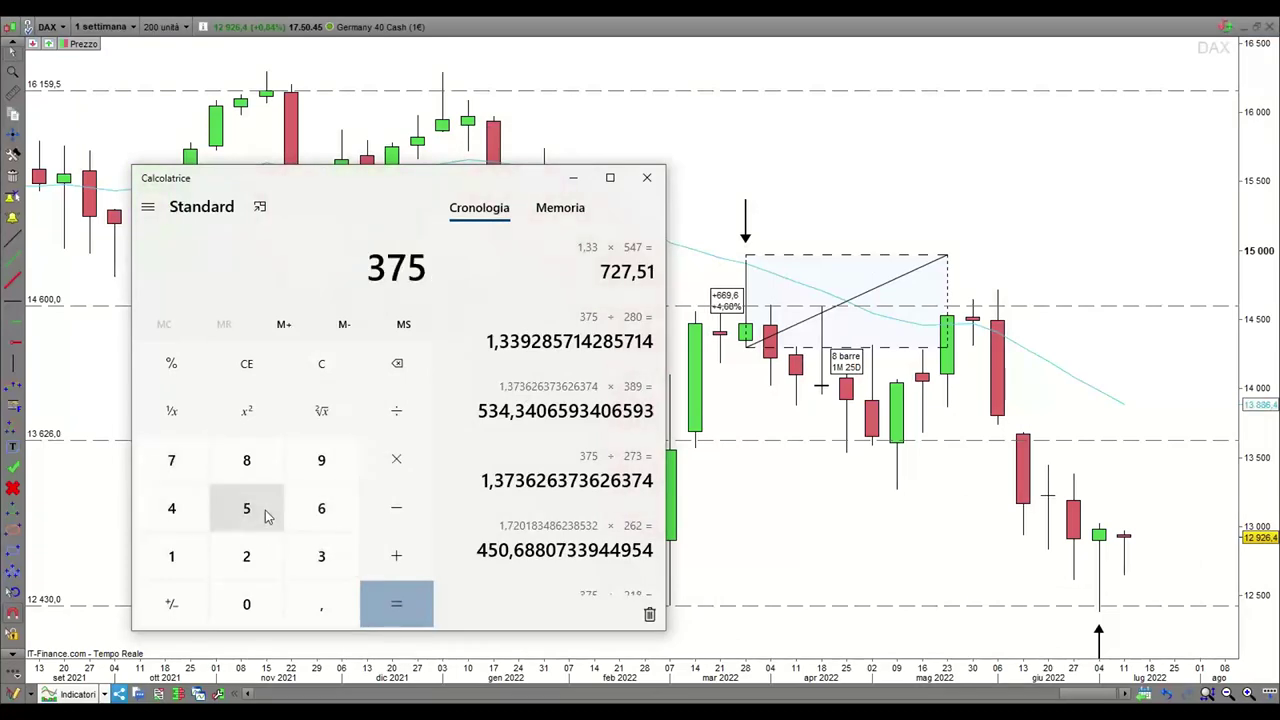
{"action": "left_click", "coordinate": [398, 412]}
{"action": "left_click", "coordinate": [322, 509]}
{"action": "left_click", "coordinate": [322, 509]}
{"action": "left_click", "coordinate": [248, 604]}
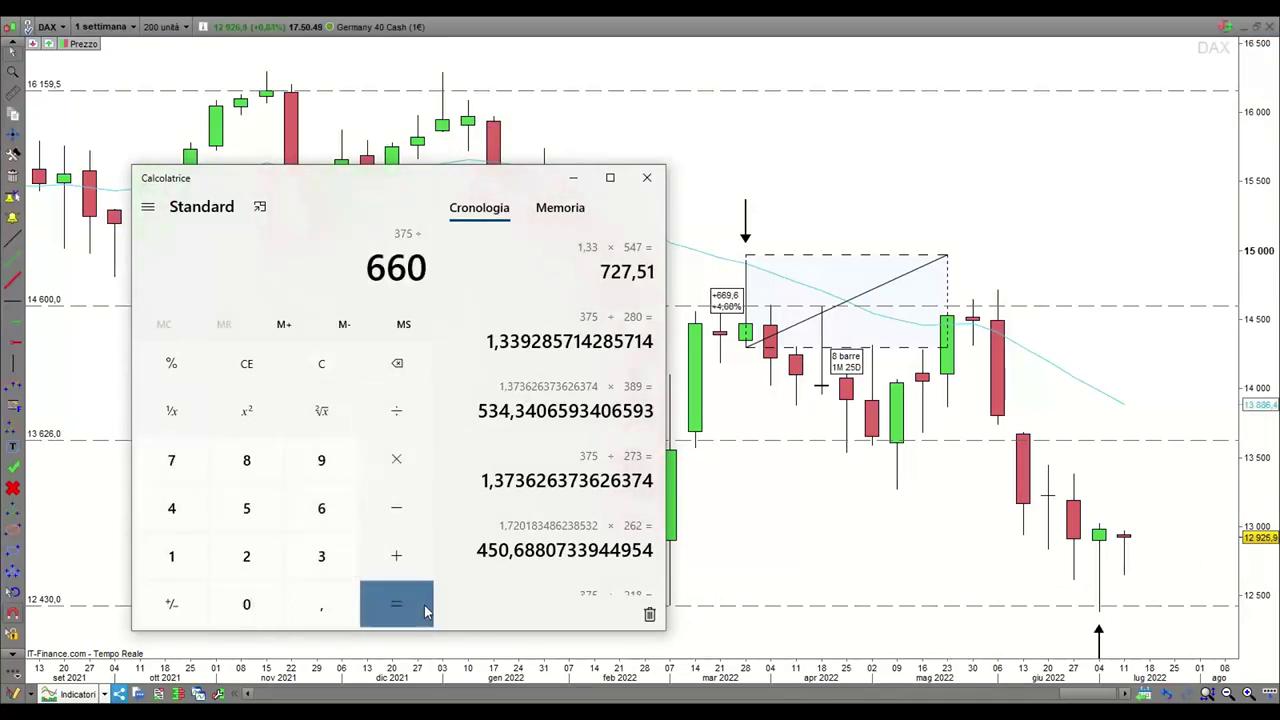
{"action": "left_click", "coordinate": [425, 612]}
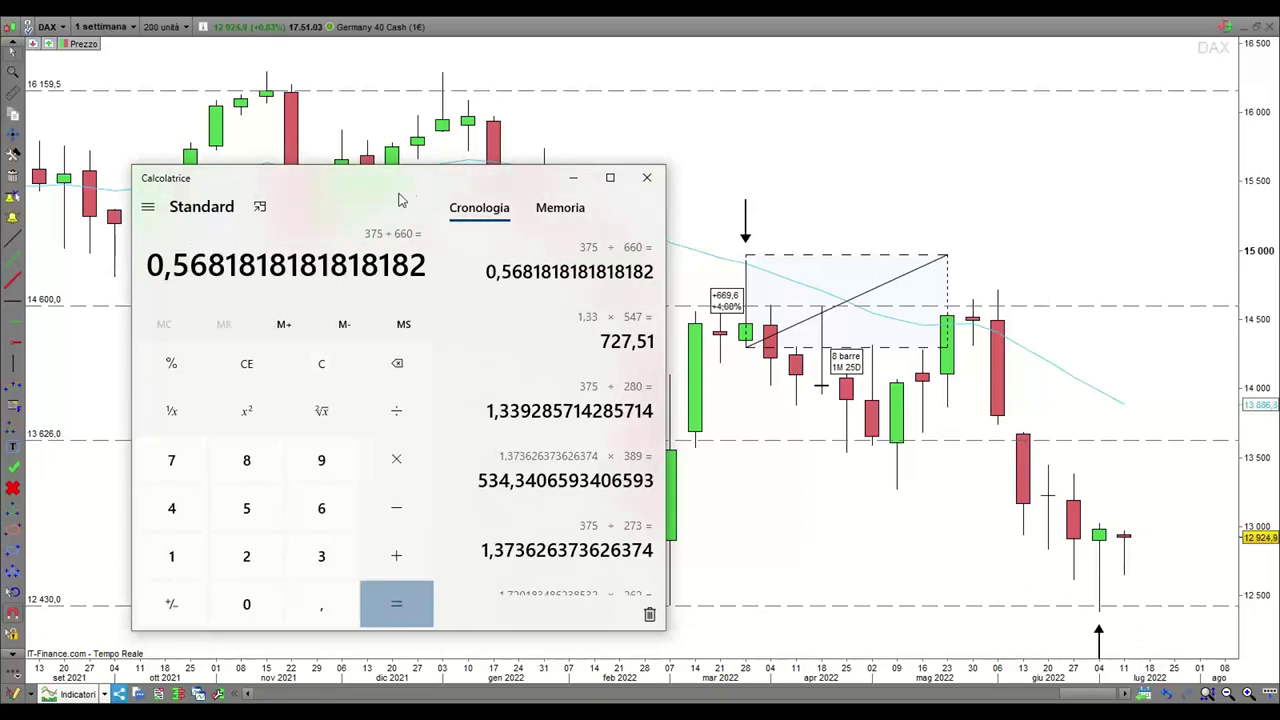
{"action": "left_click_drag", "start_coordinate": [398, 200], "coordinate": [1279, 198]}
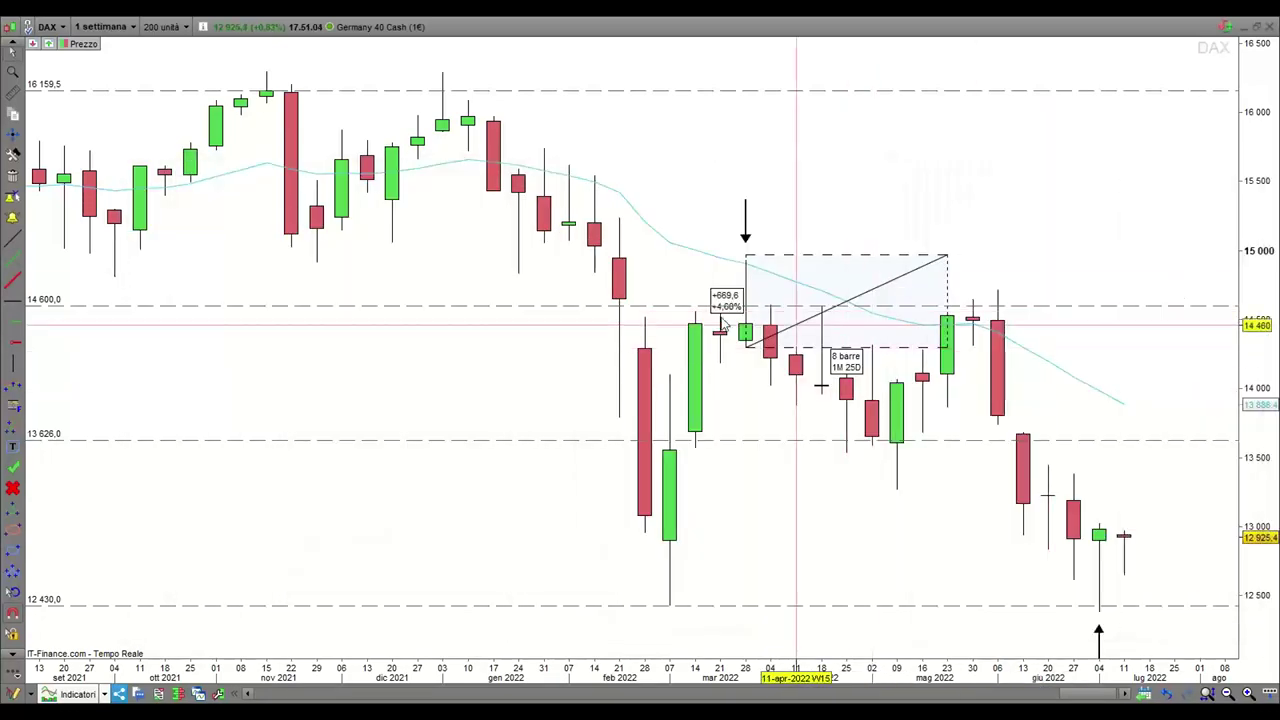
- Delete the DAX ruler measurement and draw percentage projection levels, 0% above the 28 March 2022 high and 100% at its low
{"action": "left_click", "coordinate": [770, 349]}
{"action": "key", "text": "Delete"}
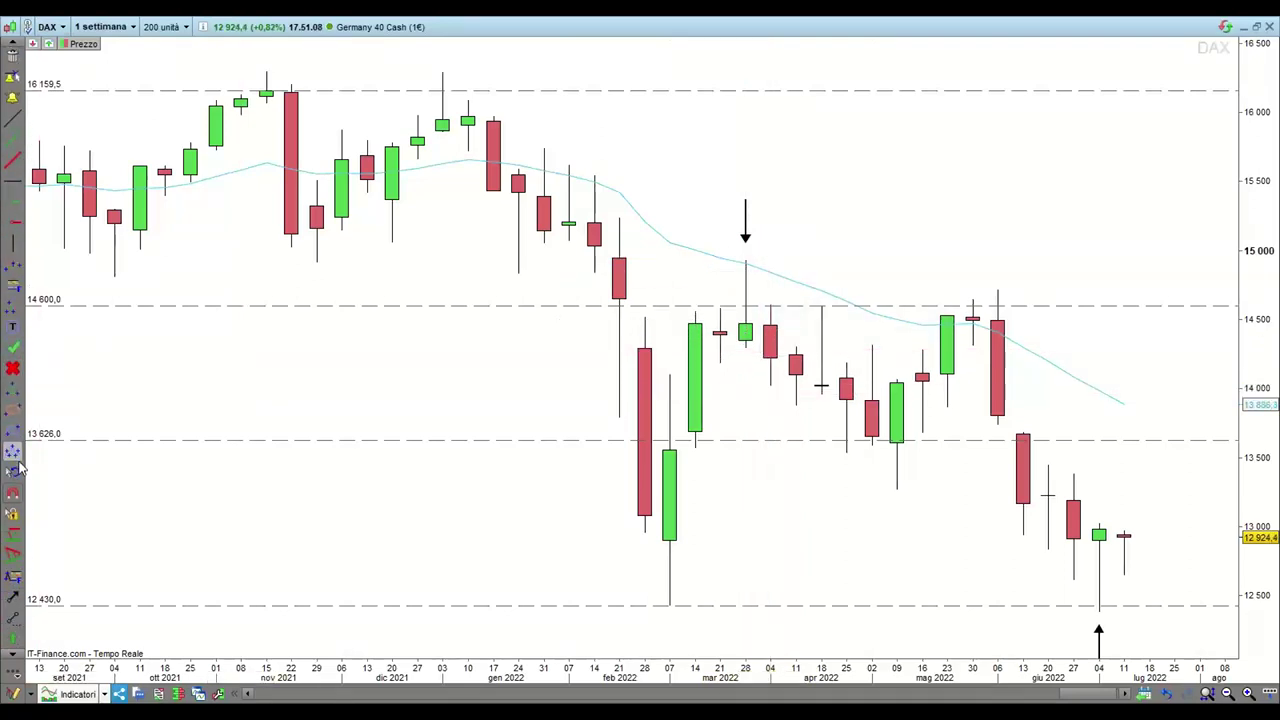
{"action": "scroll", "coordinate": [16, 500], "scroll_direction": "down", "scroll_amount": 3}
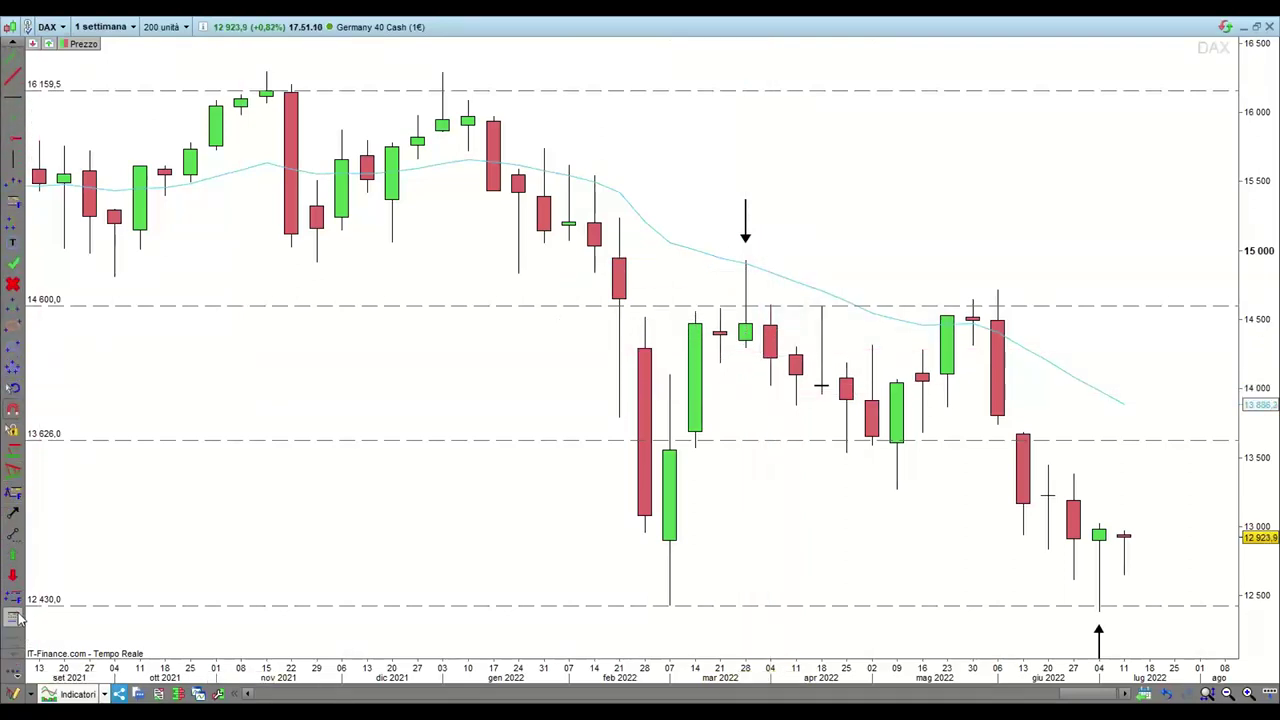
{"action": "left_click", "coordinate": [14, 617]}
{"action": "mouse_move", "coordinate": [746, 346]}
{"action": "left_mouse_down"}
{"action": "mouse_move", "coordinate": [966, 291]}
{"action": "mouse_move", "coordinate": [990, 256]}
{"action": "left_mouse_up"}
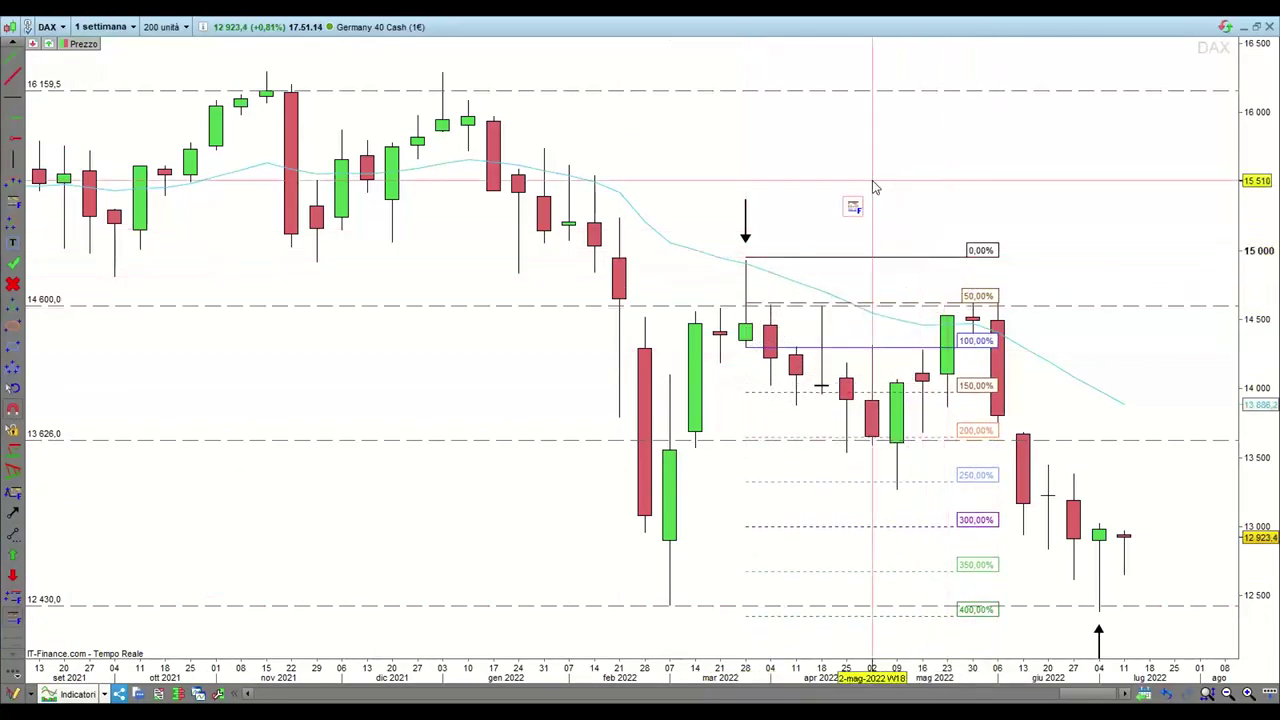
- Delete the 14 600 horizontal line from the DAX chart and mark the April and early May pullback highs in green
{"action": "left_click_drag", "start_coordinate": [654, 394], "coordinate": [380, 449]}
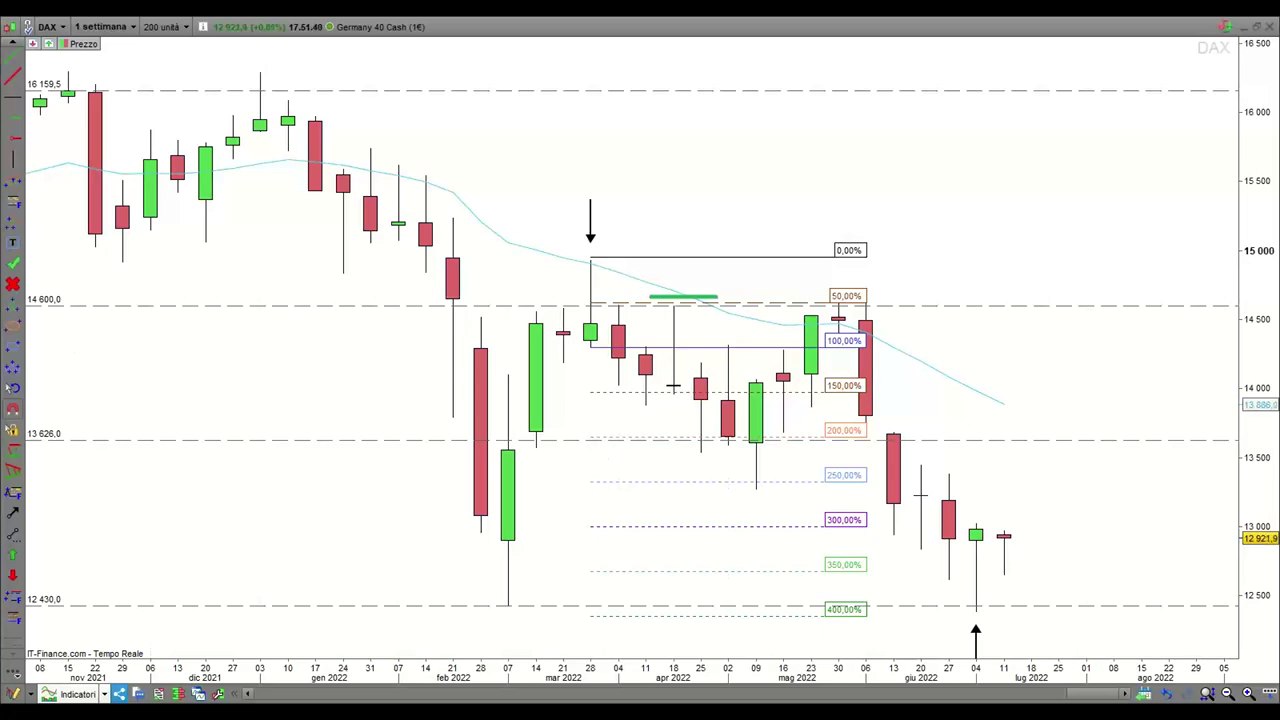
{"action": "left_click", "coordinate": [165, 313]}
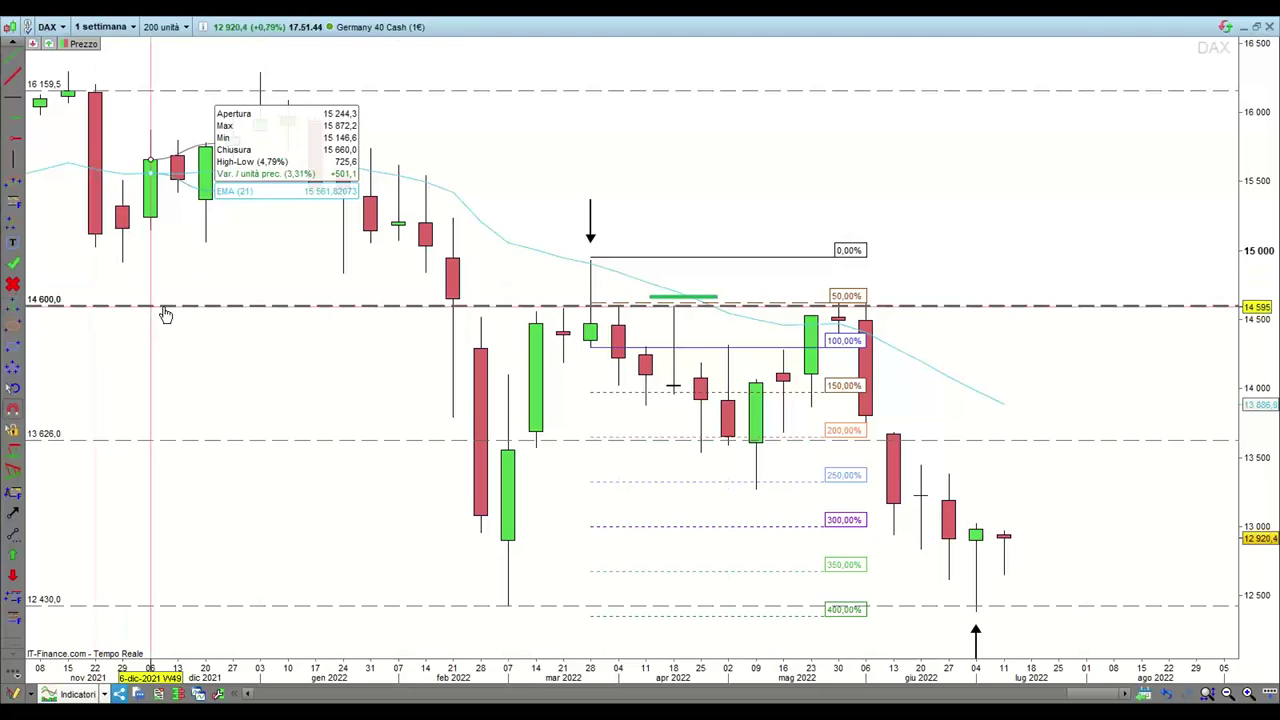
{"action": "left_click", "coordinate": [165, 313]}
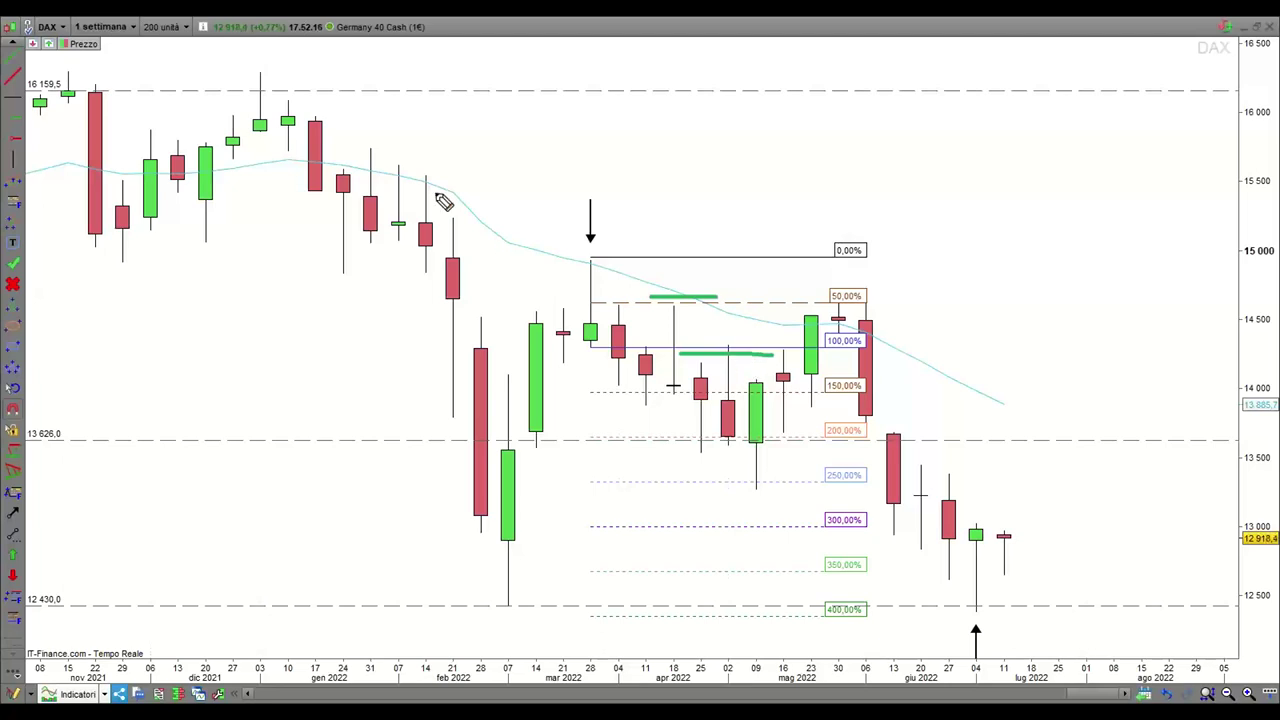
- Clear the green marks and delete the percentage projection levels from the DAX chart
{"action": "left_click_drag", "start_coordinate": [62, 44], "coordinate": [164, 47]}
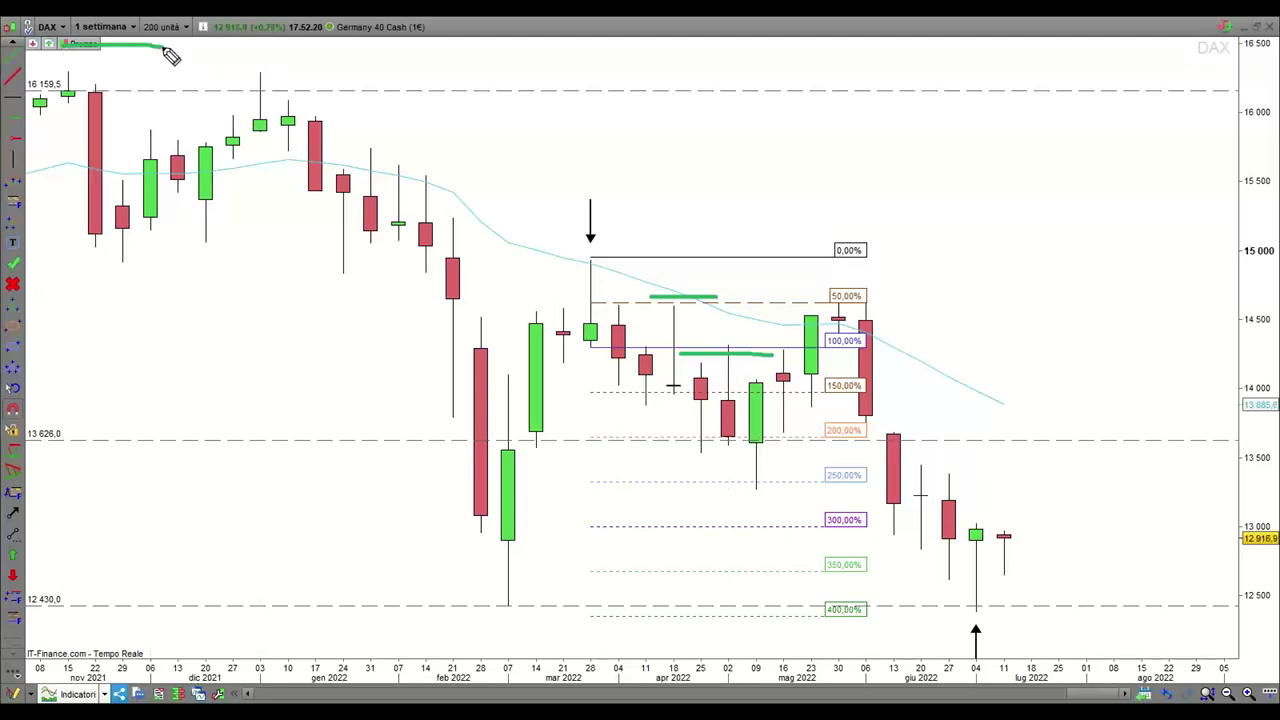
{"action": "left_click", "coordinate": [13, 390]}
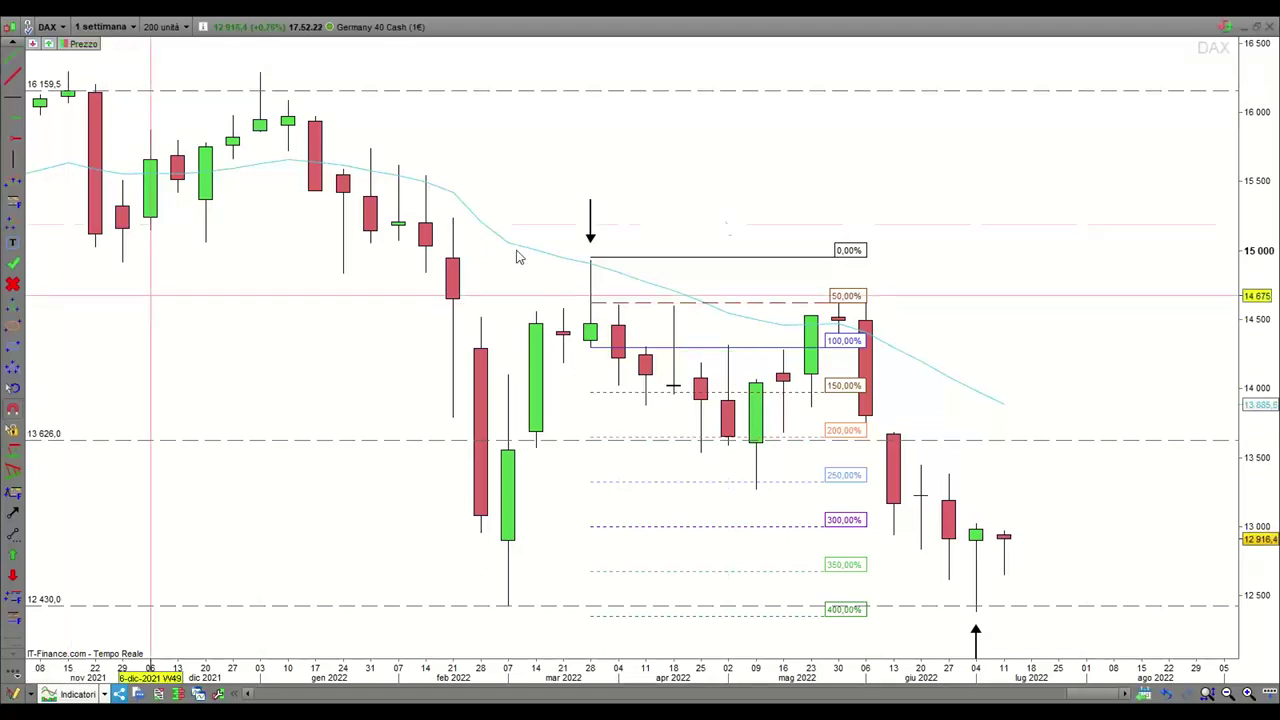
{"action": "left_click", "coordinate": [748, 350]}
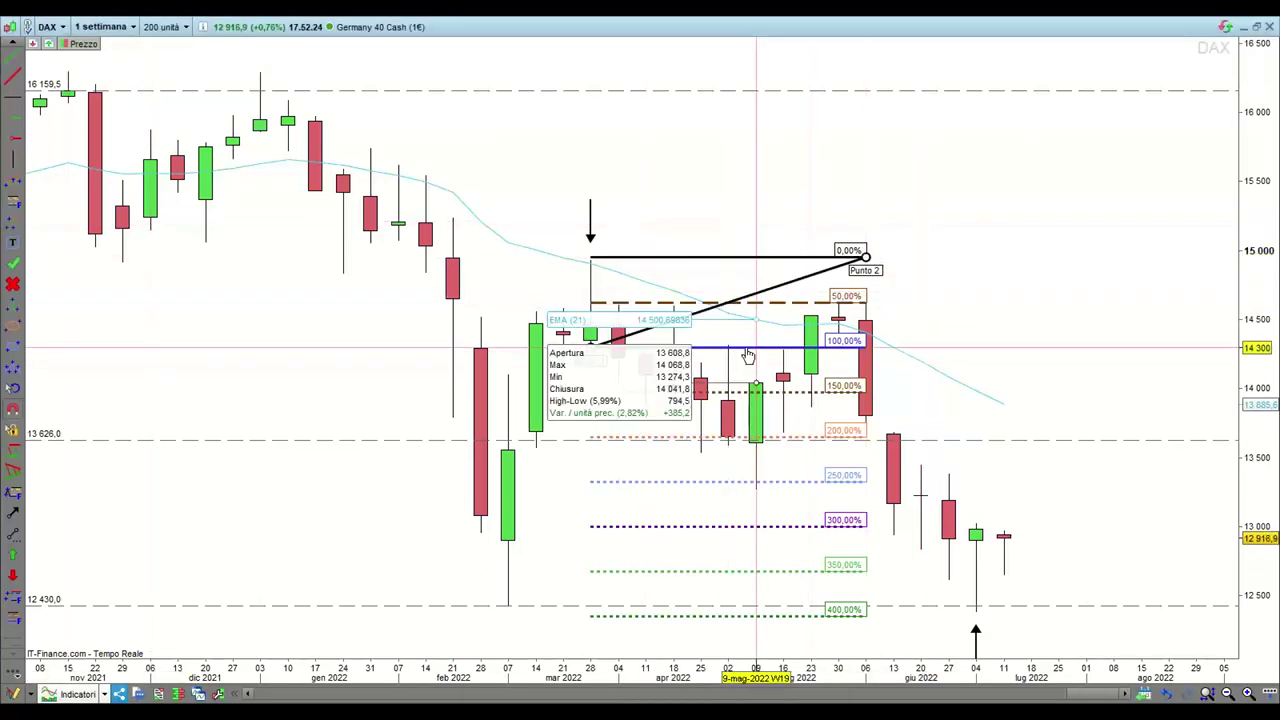
{"action": "key", "text": "Delete"}
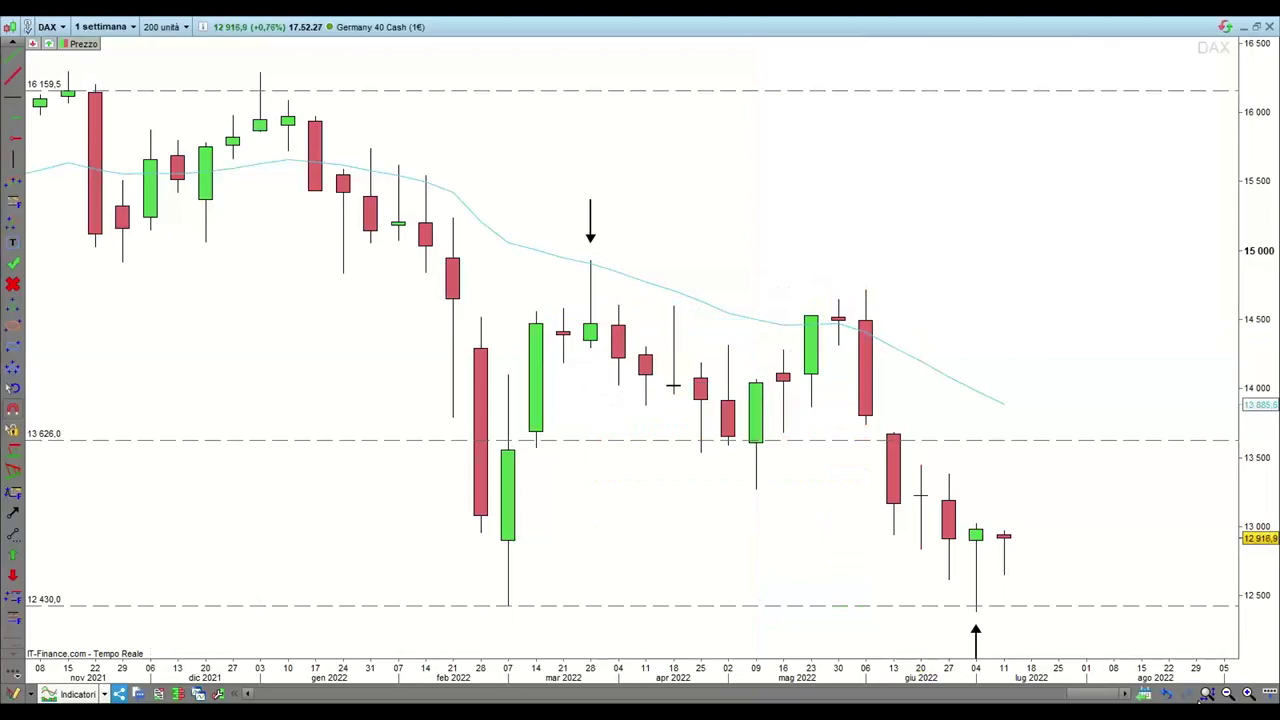
- Return to the Word document and add "( BE )" after dax on the Marzo line
{"action": "key", "text": "alt+Tab"}
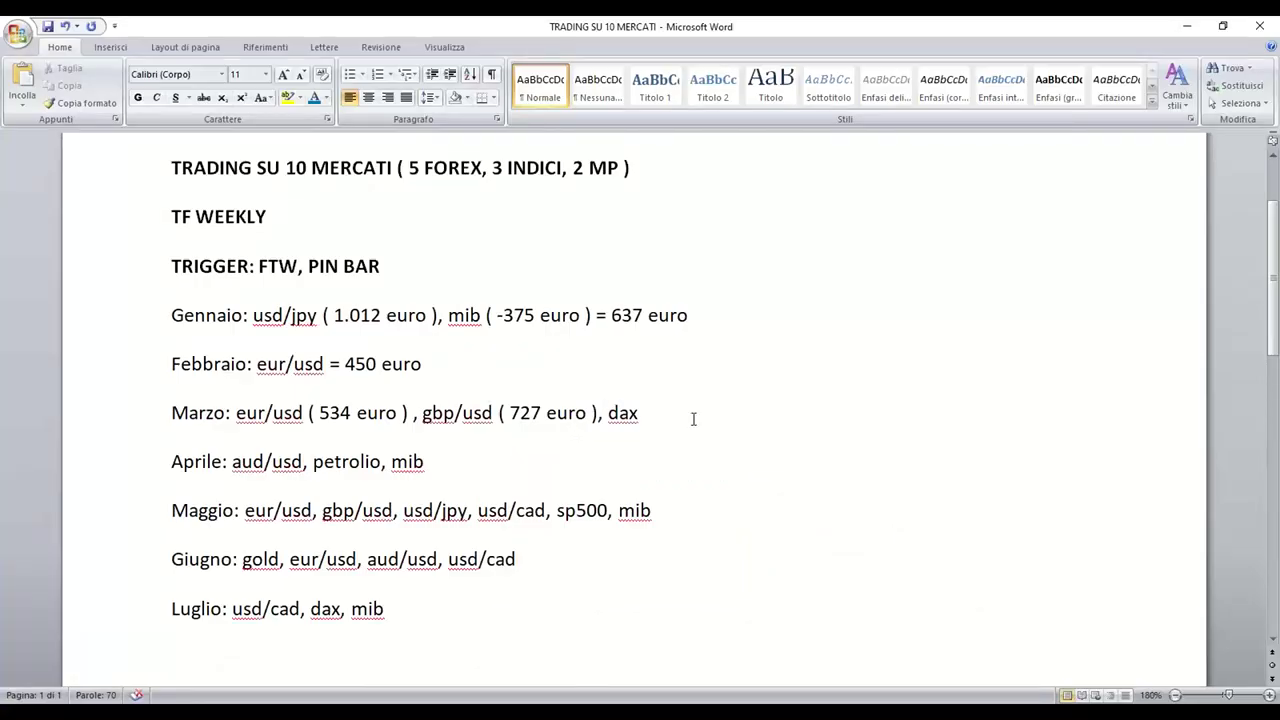
{"action": "type", "text": "( BE )"}
- Add 727 and 534 in the calculator and shift its window off the Marzo line
{"action": "key", "text": "alt+Tab"}
{"action": "left_click_drag", "start_coordinate": [1005, 258], "coordinate": [951, 140]}
{"action": "left_click", "coordinate": [868, 323]}
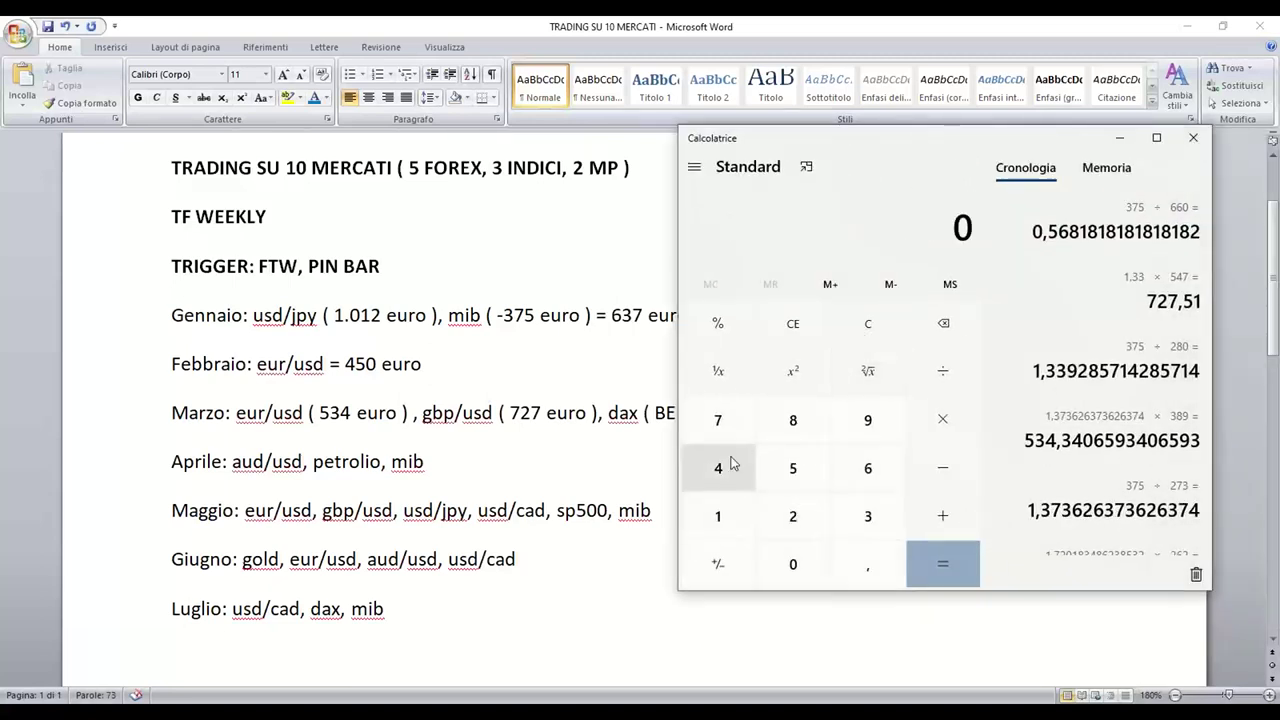
{"action": "left_click", "coordinate": [718, 420]}
{"action": "left_click", "coordinate": [793, 516]}
{"action": "left_click", "coordinate": [718, 420]}
{"action": "left_click", "coordinate": [936, 510]}
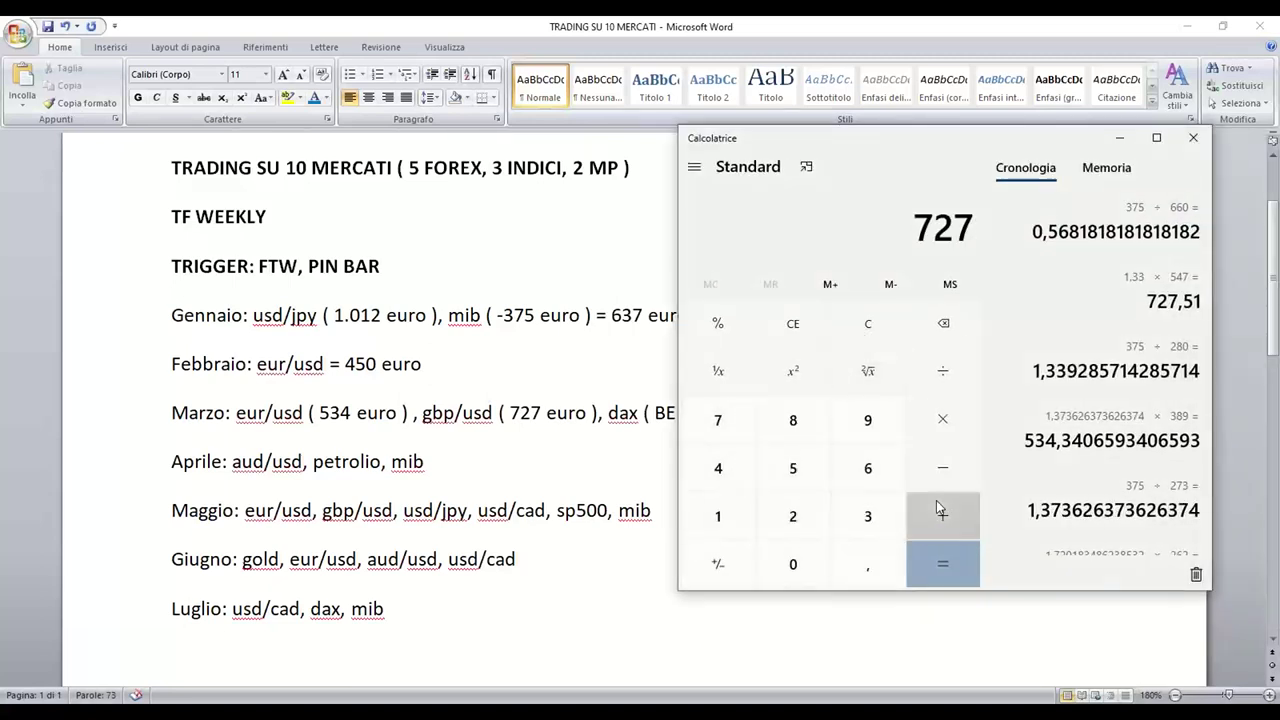
{"action": "left_click", "coordinate": [793, 468]}
{"action": "left_click", "coordinate": [863, 516]}
{"action": "left_click", "coordinate": [735, 470]}
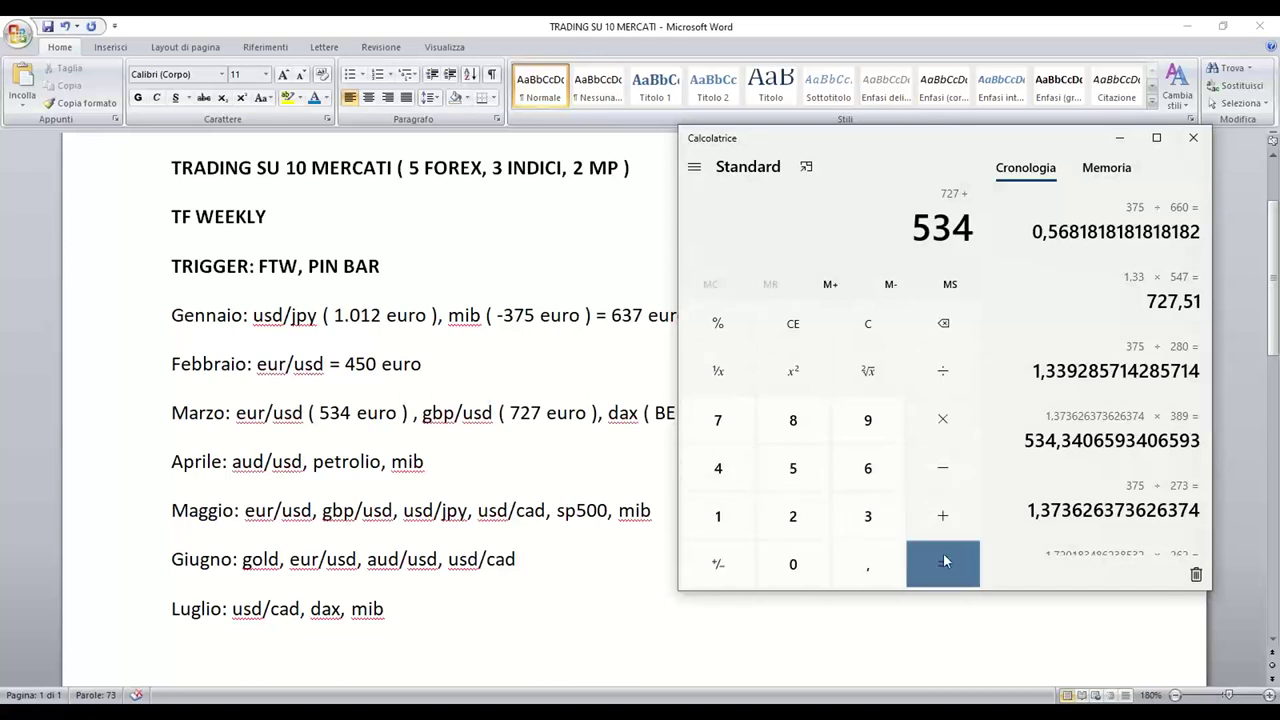
{"action": "left_click", "coordinate": [925, 560]}
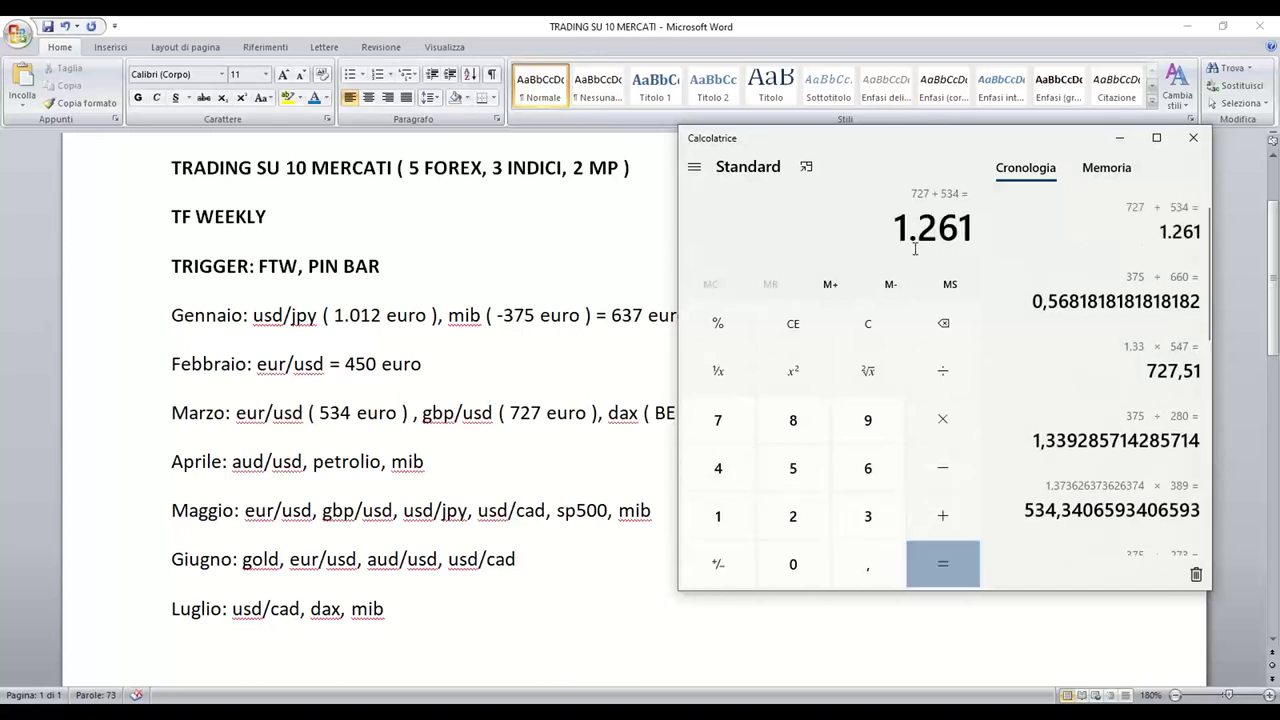
{"action": "mouse_move", "coordinate": [937, 133]}
{"action": "left_mouse_down"}
{"action": "mouse_move", "coordinate": [1015, 126]}
{"action": "mouse_move", "coordinate": [955, 151]}
{"action": "left_mouse_up"}
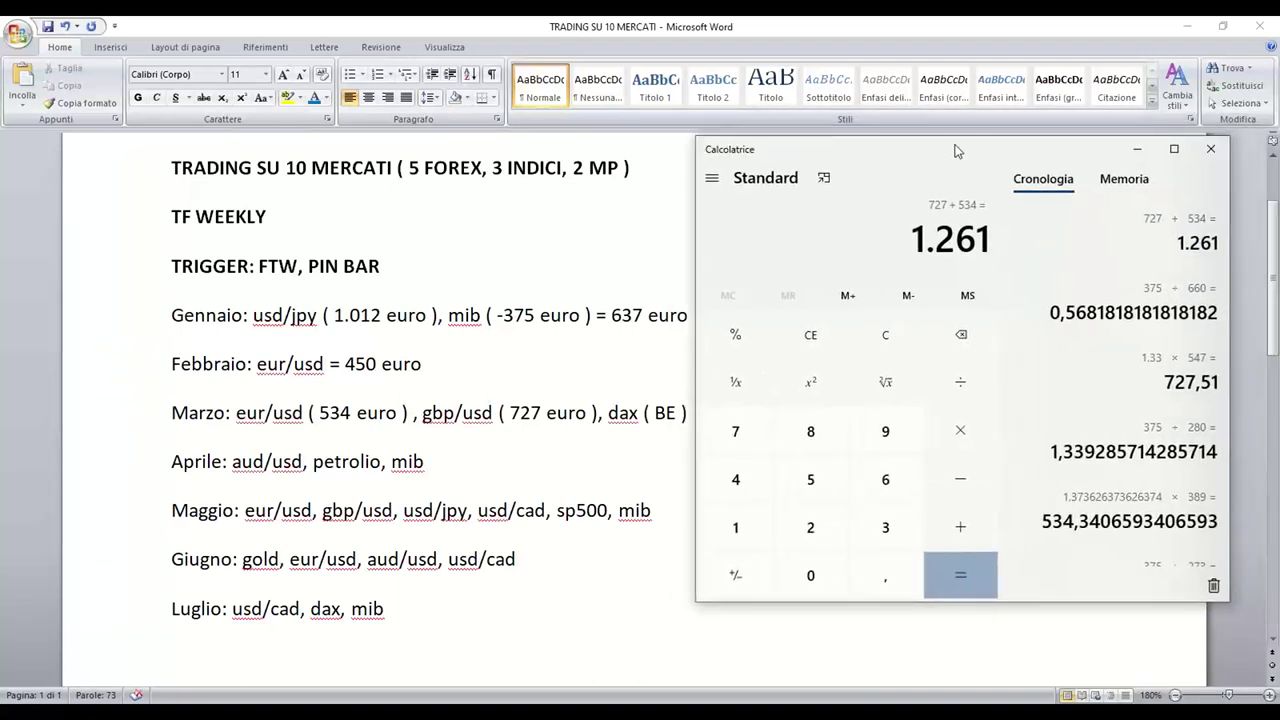
- Close the calculator and add "tot. 1.261 euro" at the end of the Marzo line
{"action": "left_click", "coordinate": [1210, 148]}
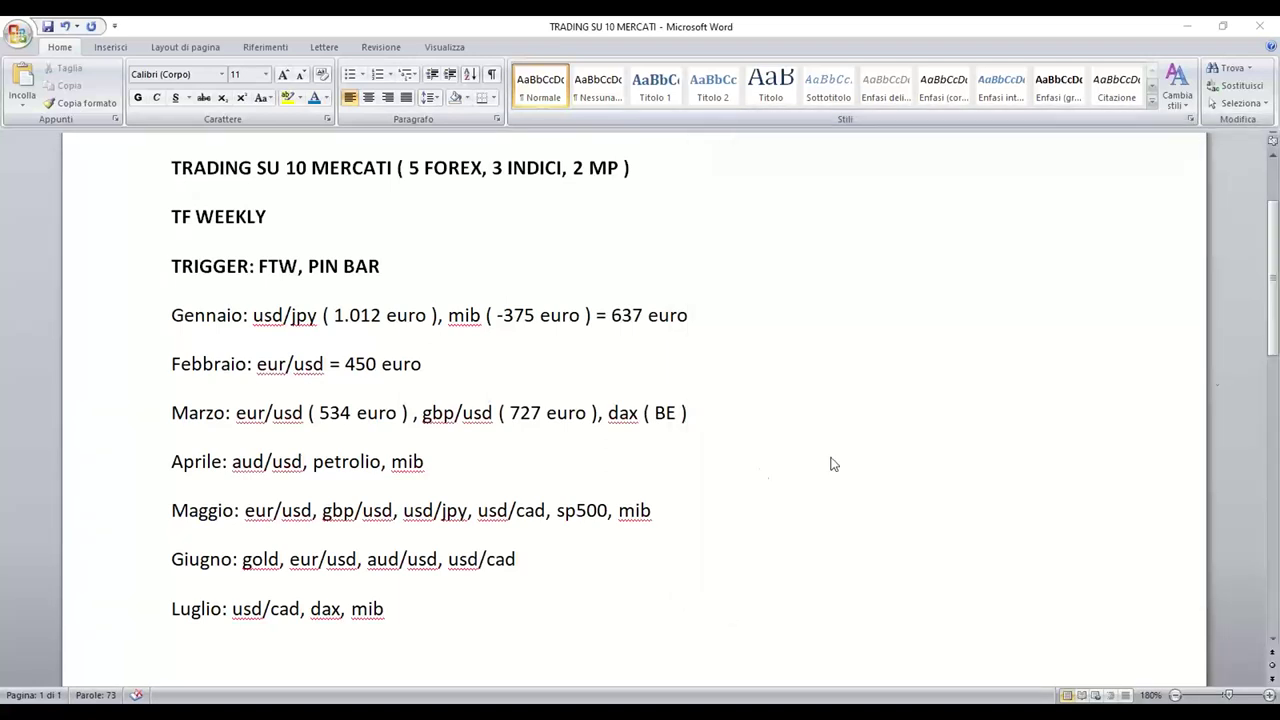
{"action": "type", "text": "tot. 1.2"}
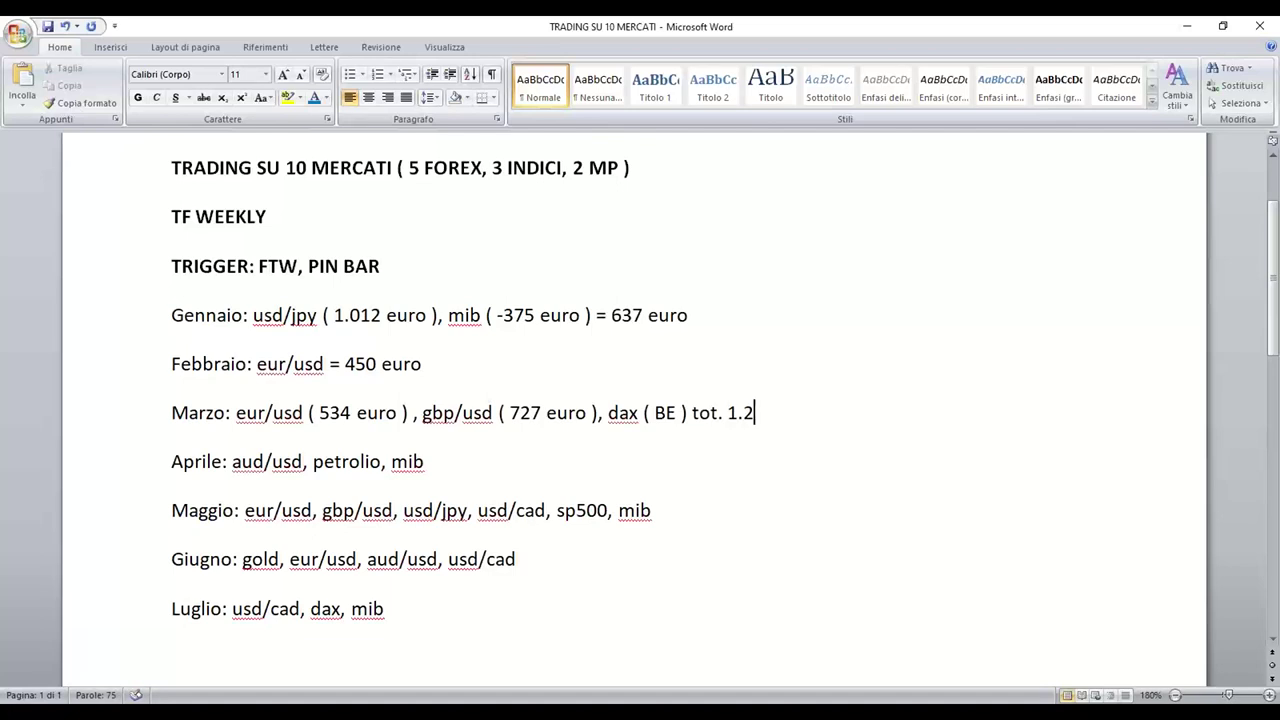
{"action": "type", "text": "61 eur"}
{"action": "key", "text": "BackSpace"}
{"action": "type", "text": "uro"}
- Review the Gennaio, Febbraio and Marzo totals and the markets listed for Maggio, starting with eur/usd
{"action": "left_click_drag", "start_coordinate": [612, 316], "coordinate": [694, 316]}
{"action": "left_click", "coordinate": [694, 316]}
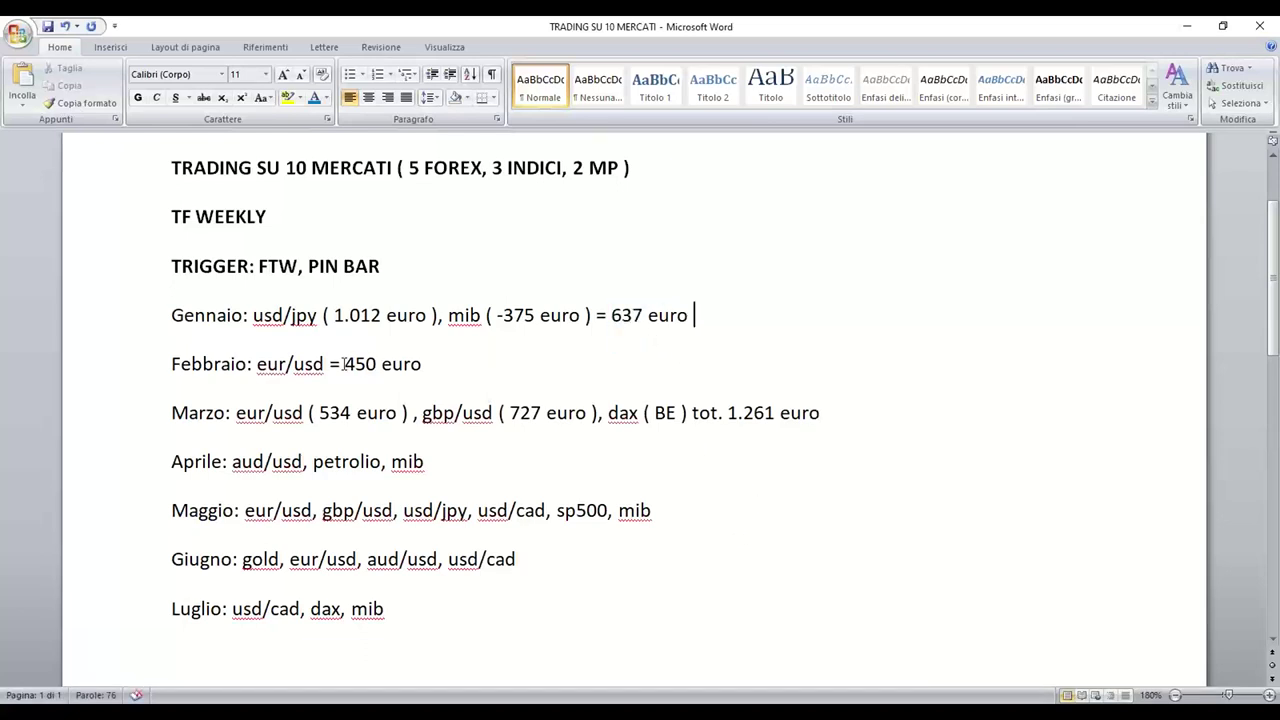
{"action": "left_click_drag", "start_coordinate": [344, 364], "coordinate": [426, 370]}
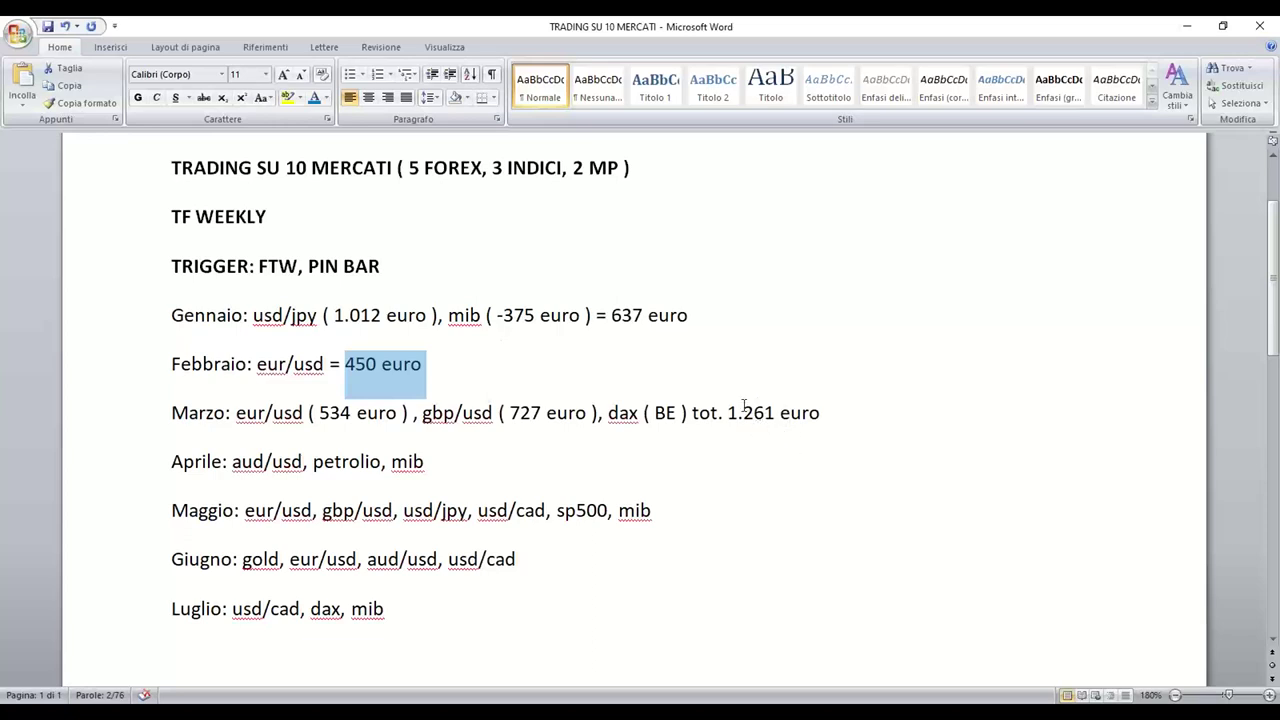
{"action": "left_click_drag", "start_coordinate": [729, 412], "coordinate": [818, 420]}
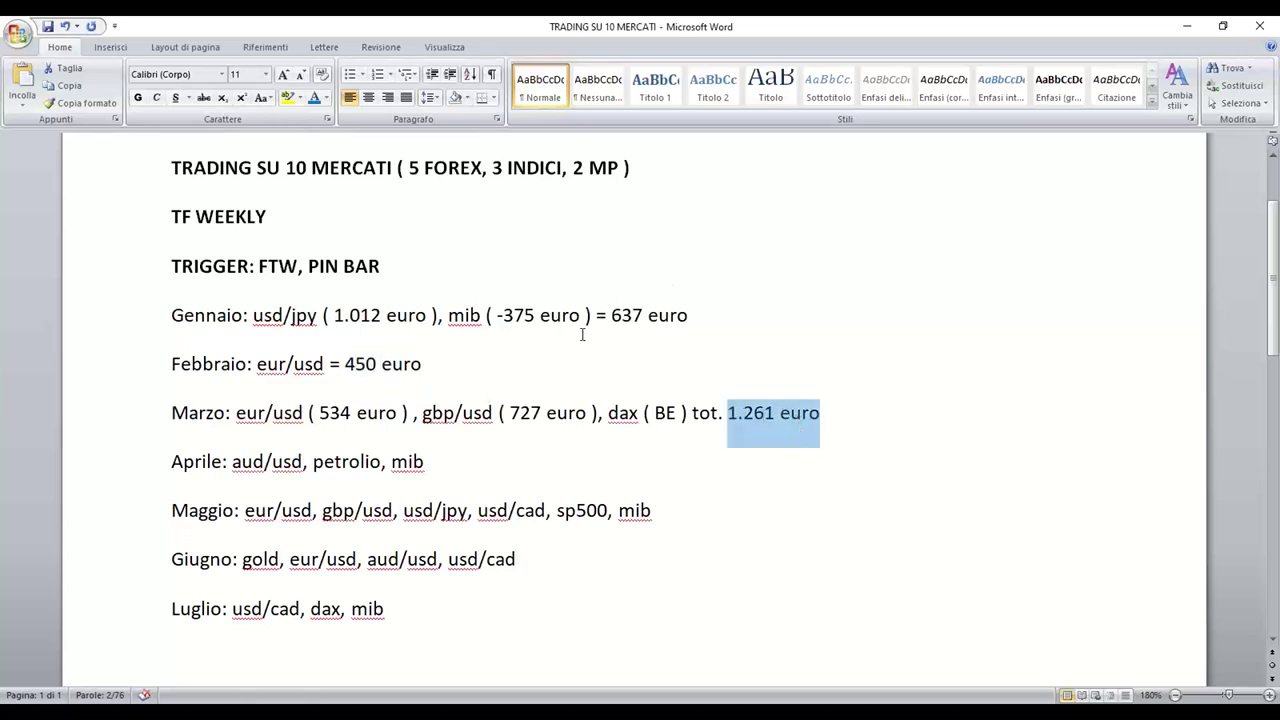
{"action": "left_click", "coordinate": [766, 510]}
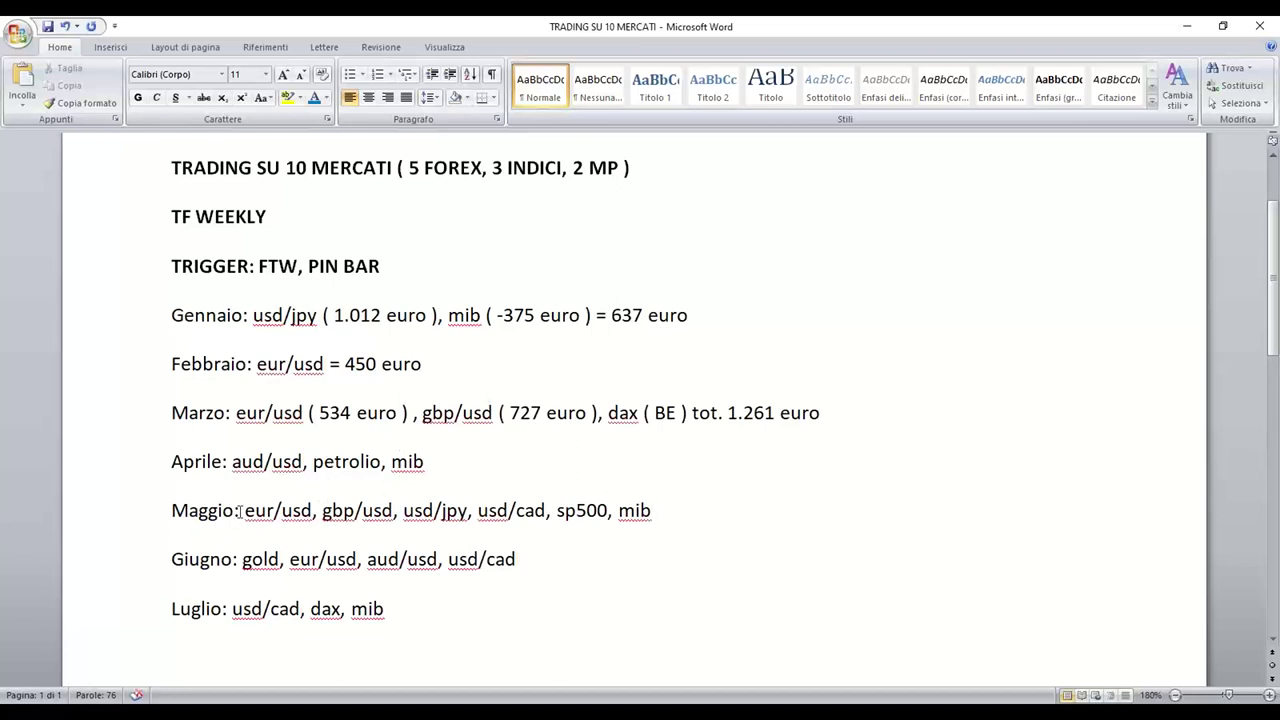
{"action": "left_click_drag", "start_coordinate": [240, 510], "coordinate": [691, 523]}
{"action": "left_click", "coordinate": [605, 598]}
{"action": "left_click_drag", "start_coordinate": [238, 510], "coordinate": [312, 512]}
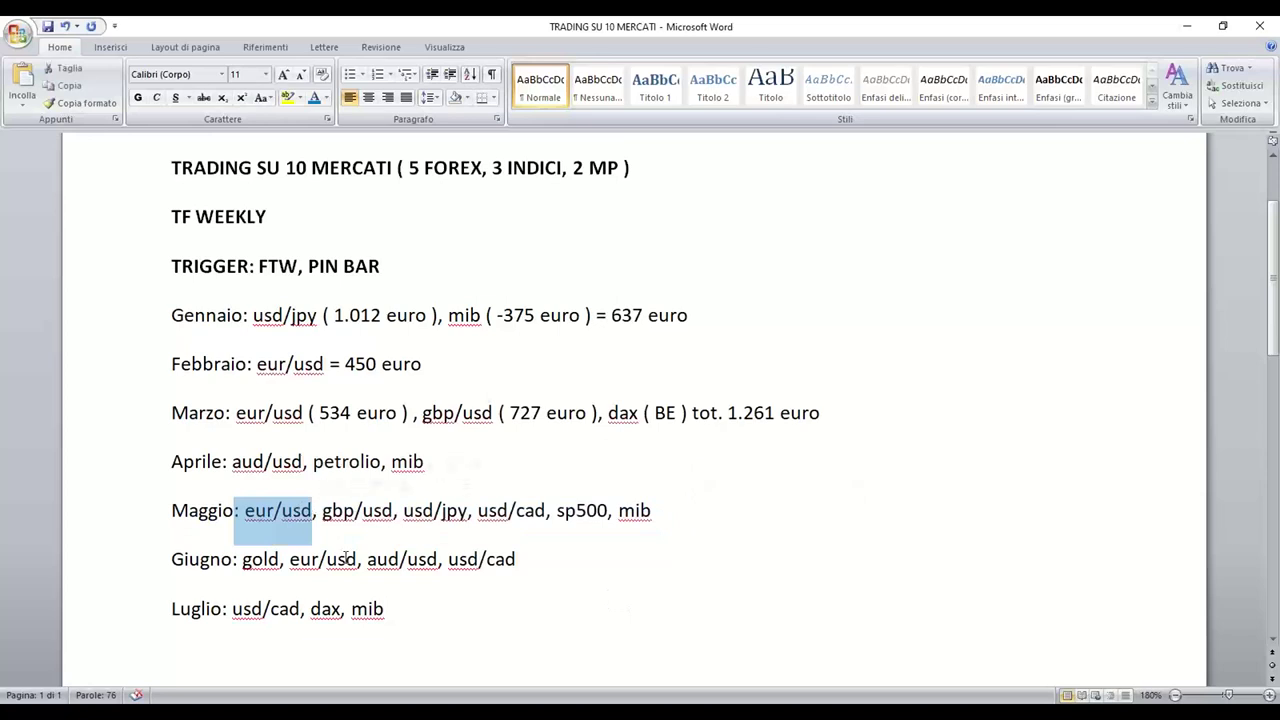
- Review the markets listed on the Maggio line through mib and compare them with the Marzo total
{"action": "left_click", "coordinate": [403, 510]}
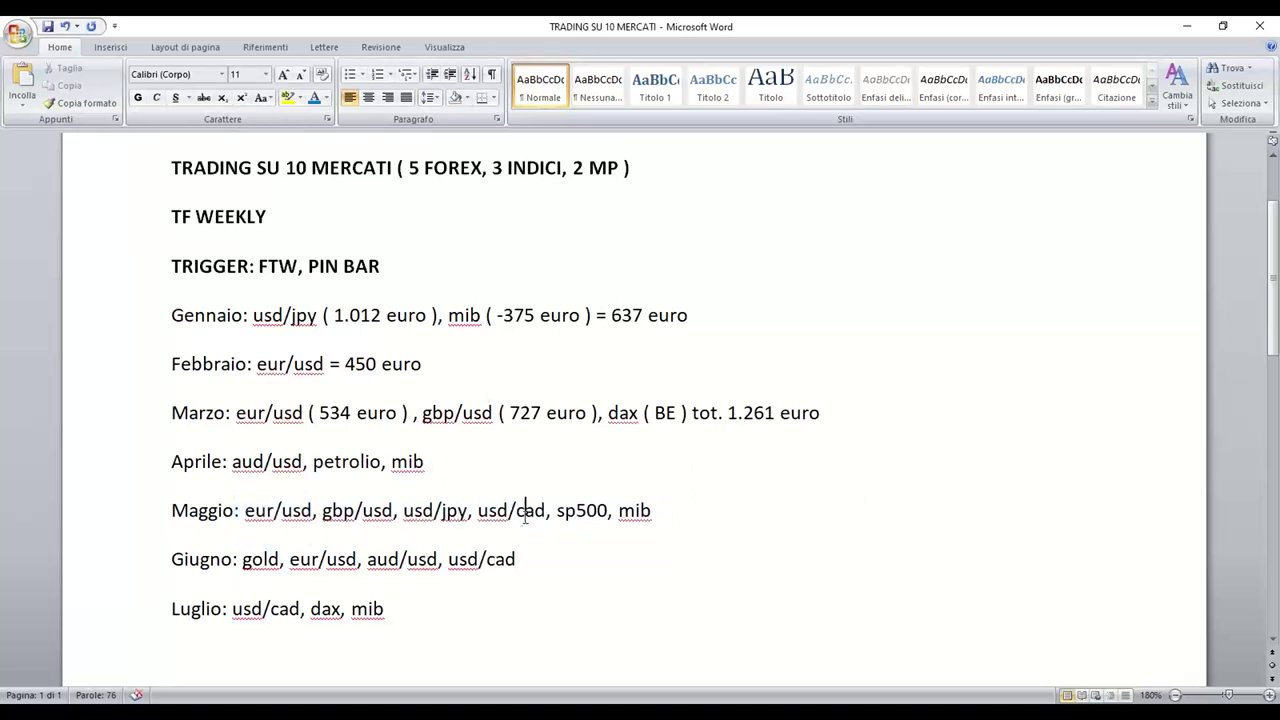
{"action": "left_click", "coordinate": [584, 512]}
{"action": "left_click", "coordinate": [641, 512]}
{"action": "mouse_move", "coordinate": [652, 512]}
{"action": "left_mouse_down"}
{"action": "mouse_move", "coordinate": [241, 510]}
{"action": "mouse_move", "coordinate": [640, 514]}
{"action": "left_mouse_up"}
{"action": "left_click", "coordinate": [485, 638]}
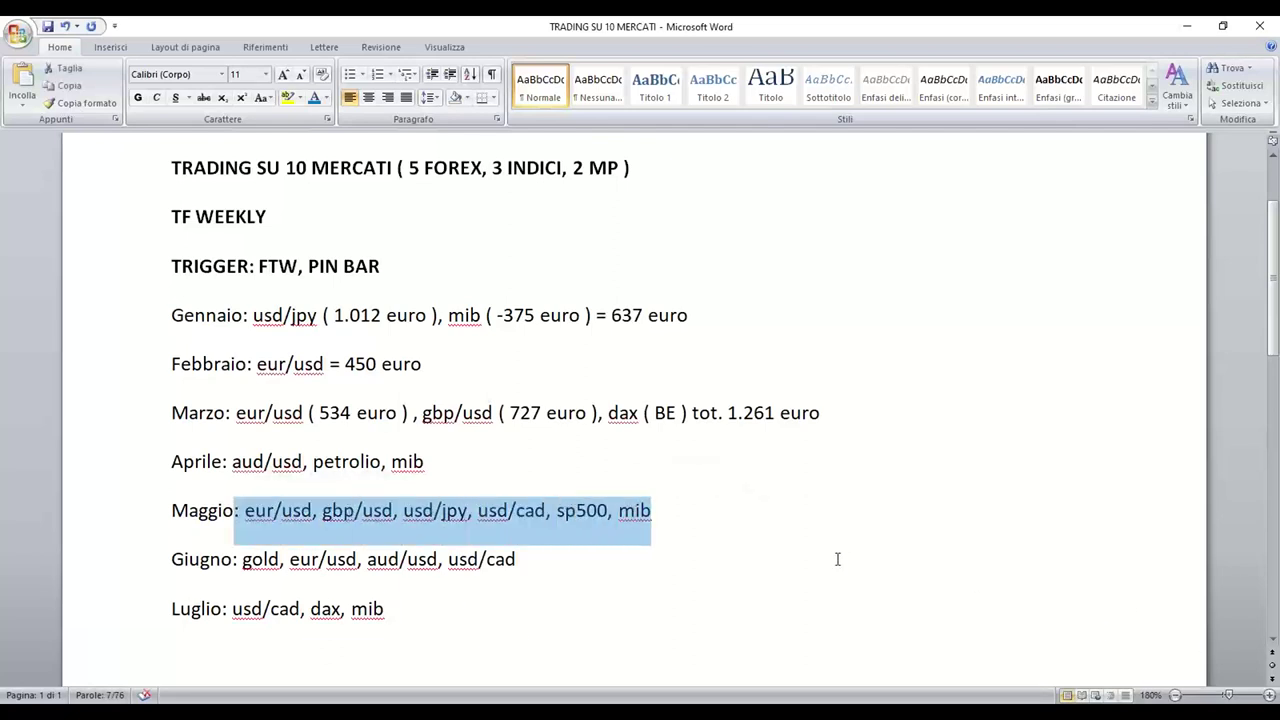
{"action": "left_click", "coordinate": [740, 572]}
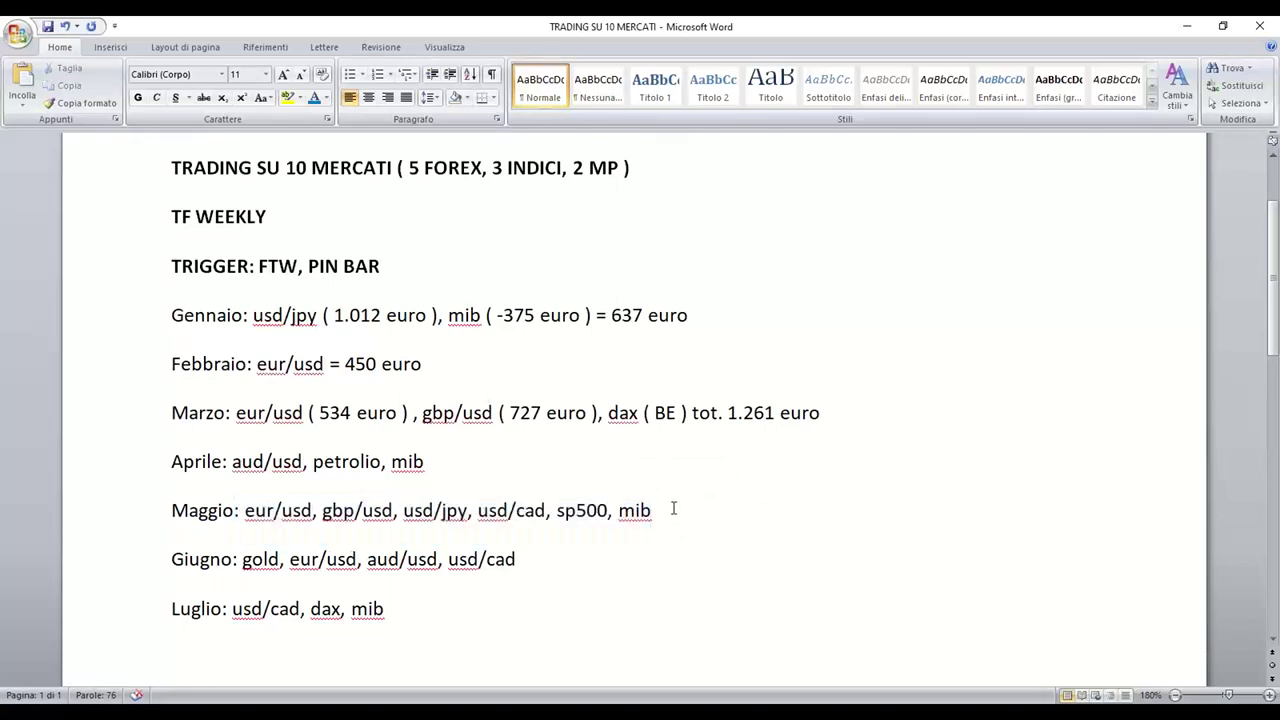
{"action": "left_click_drag", "start_coordinate": [670, 508], "coordinate": [246, 509]}
{"action": "left_click", "coordinate": [548, 622]}
{"action": "left_click_drag", "start_coordinate": [727, 412], "coordinate": [818, 422]}
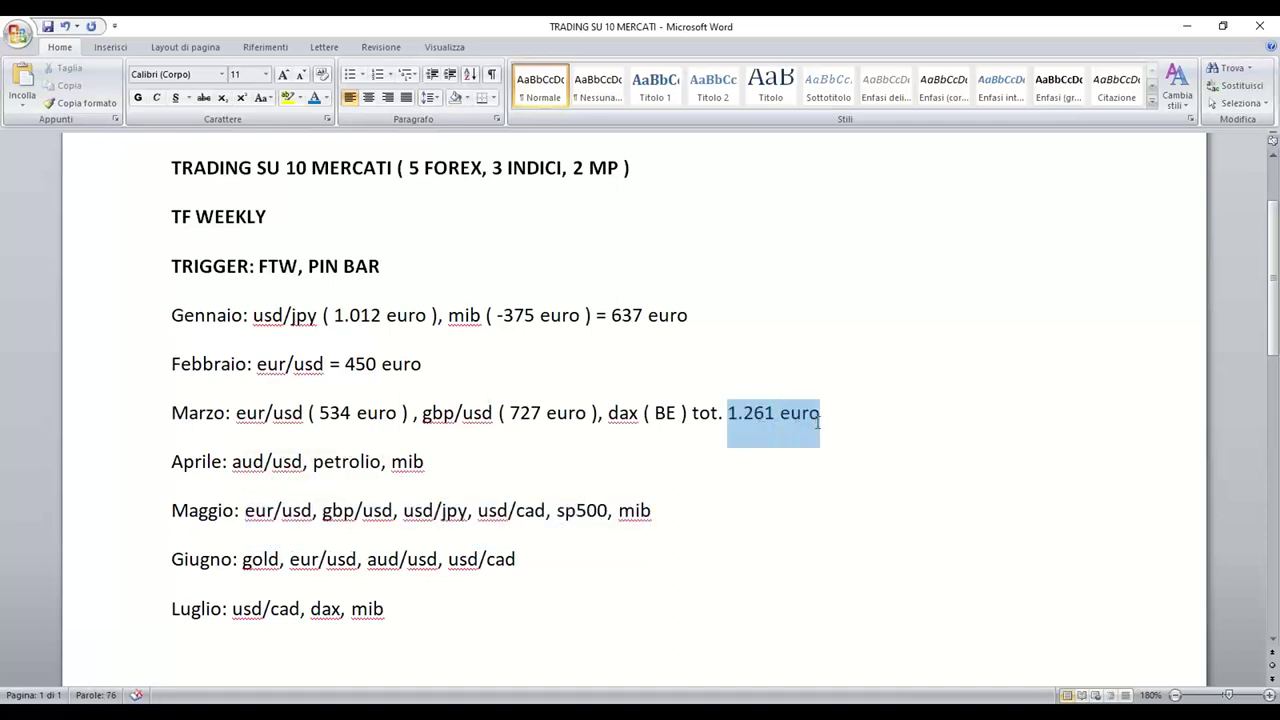
{"action": "left_click", "coordinate": [692, 576]}
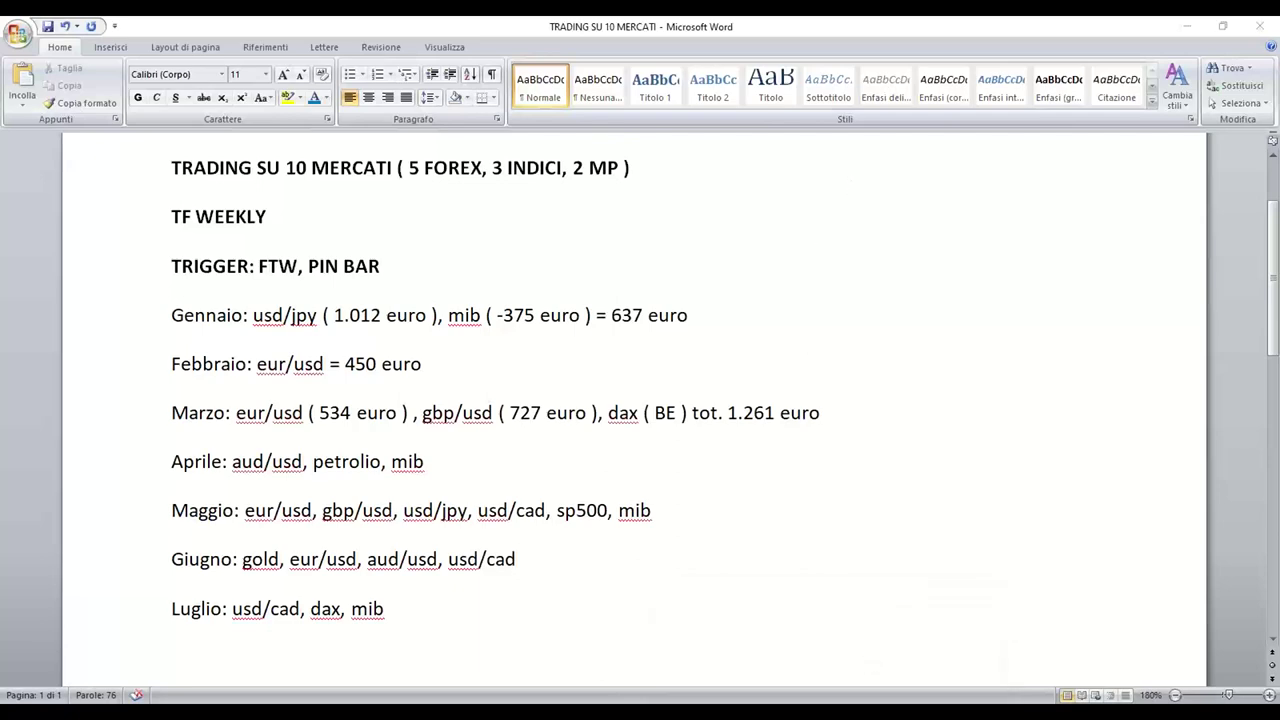
- Switch to the Giorno-4-MM workbook in Excel and examine the gains to reinvest for MESE 1 to 3 and MESE 4 to 6
{"action": "key", "text": "alt+Tab"}
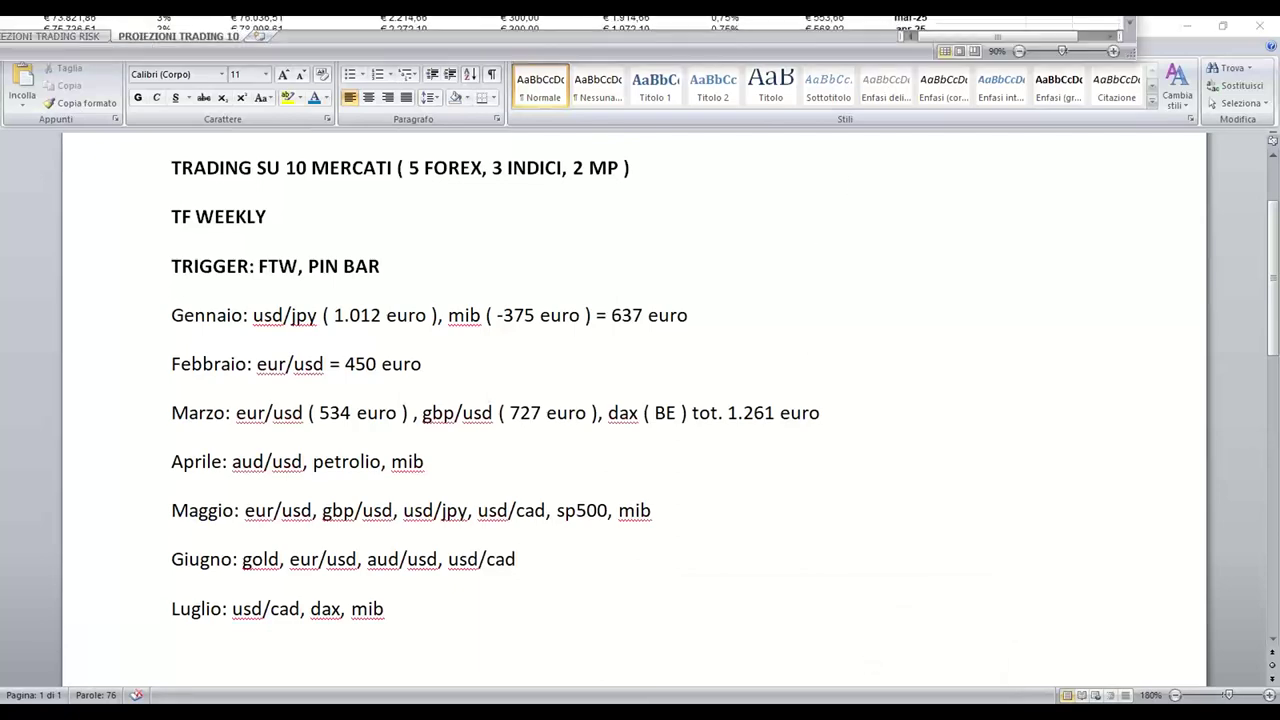
{"action": "key", "text": "alt+Tab"}
{"action": "key", "text": "alt+Tab"}
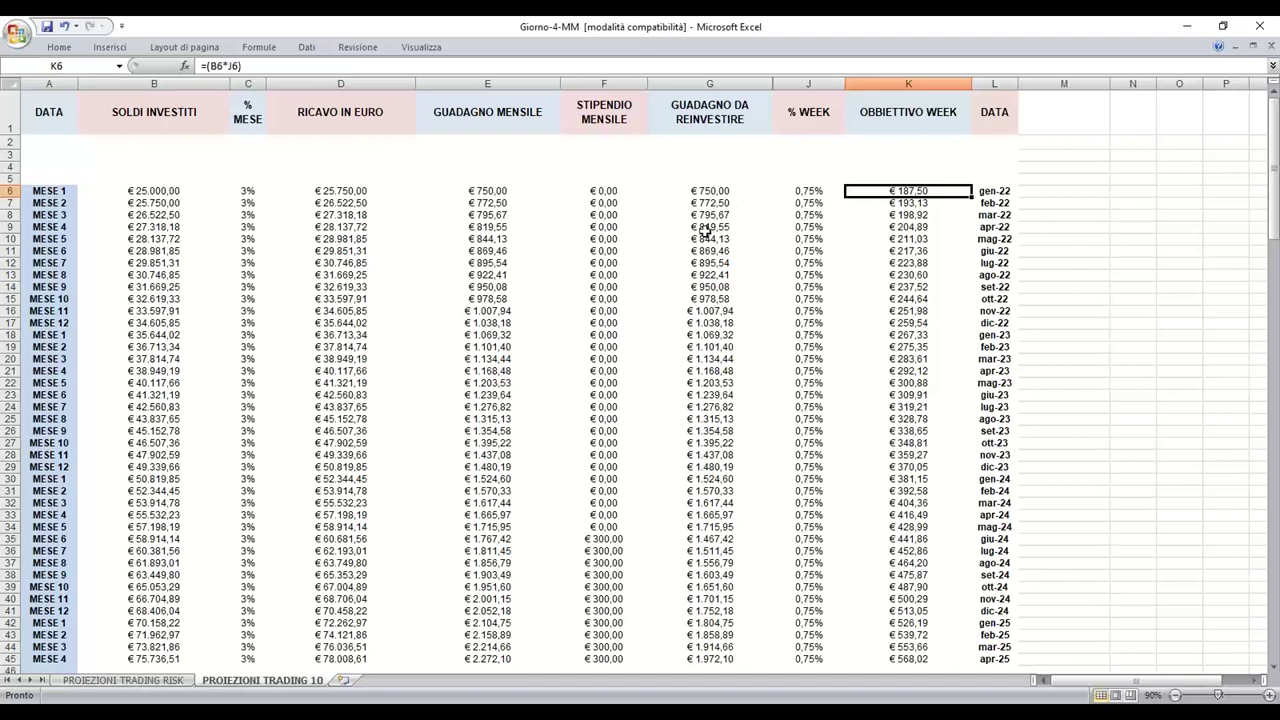
{"action": "left_click_drag", "start_coordinate": [728, 188], "coordinate": [729, 217]}
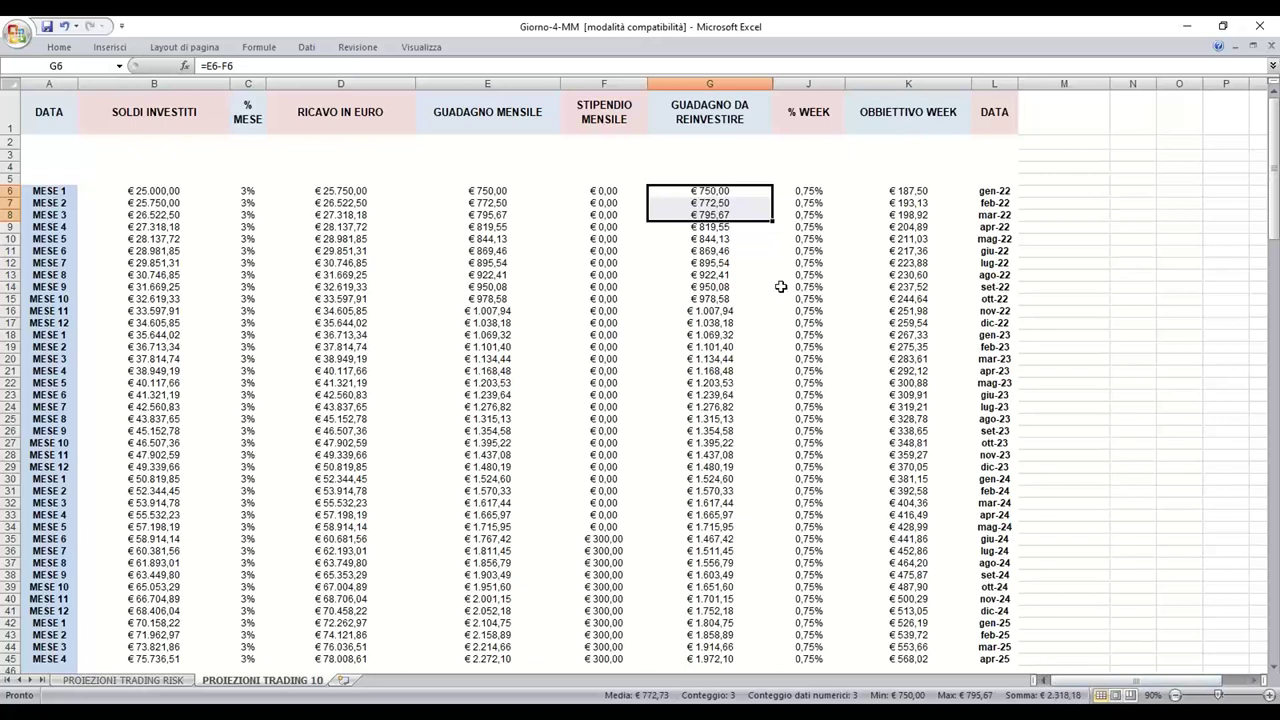
{"action": "left_click_drag", "start_coordinate": [704, 229], "coordinate": [712, 256]}
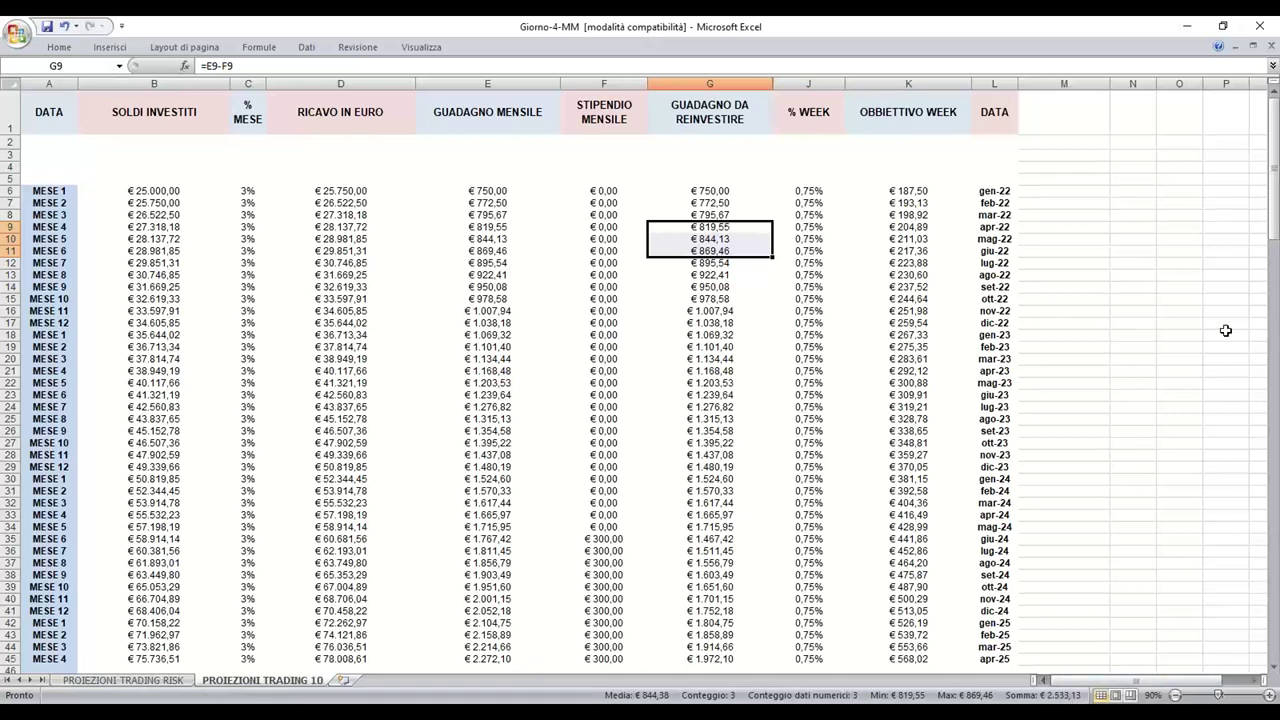
{"action": "left_click", "coordinate": [1117, 402]}
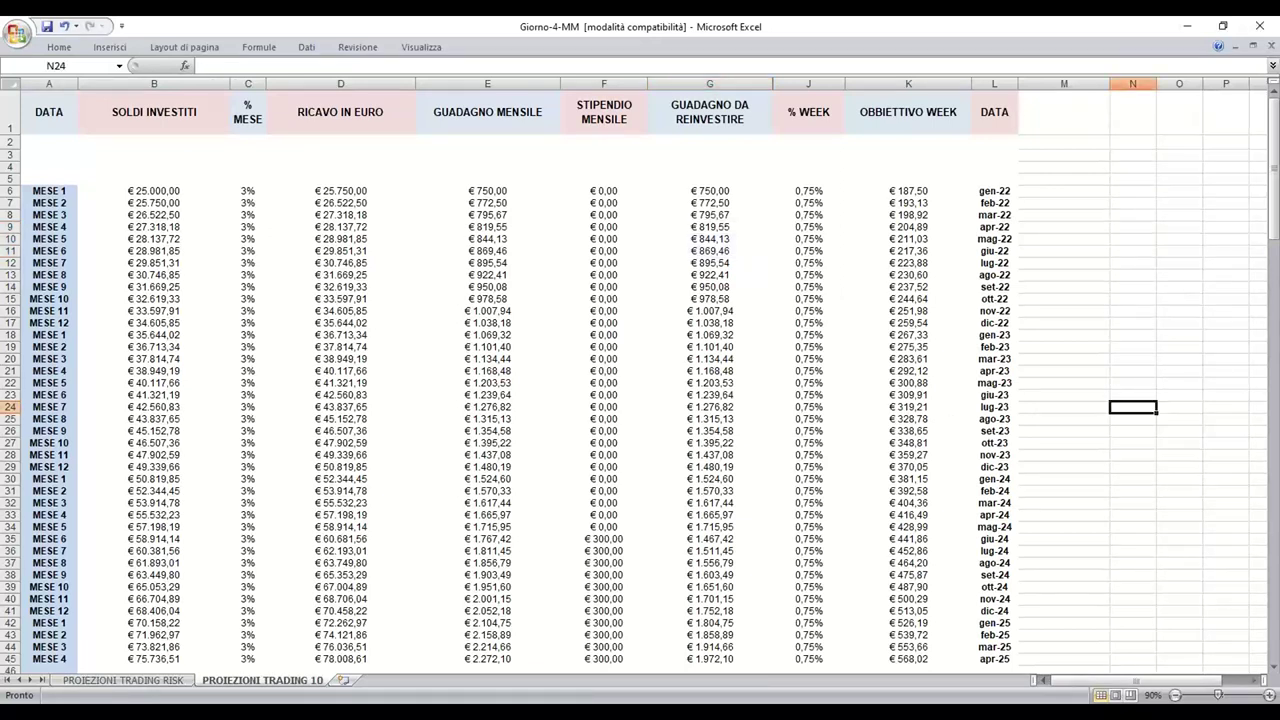
- Restore the Excel workbook to a smaller window, move it off the document and return to Word
{"action": "left_click", "coordinate": [1222, 26]}
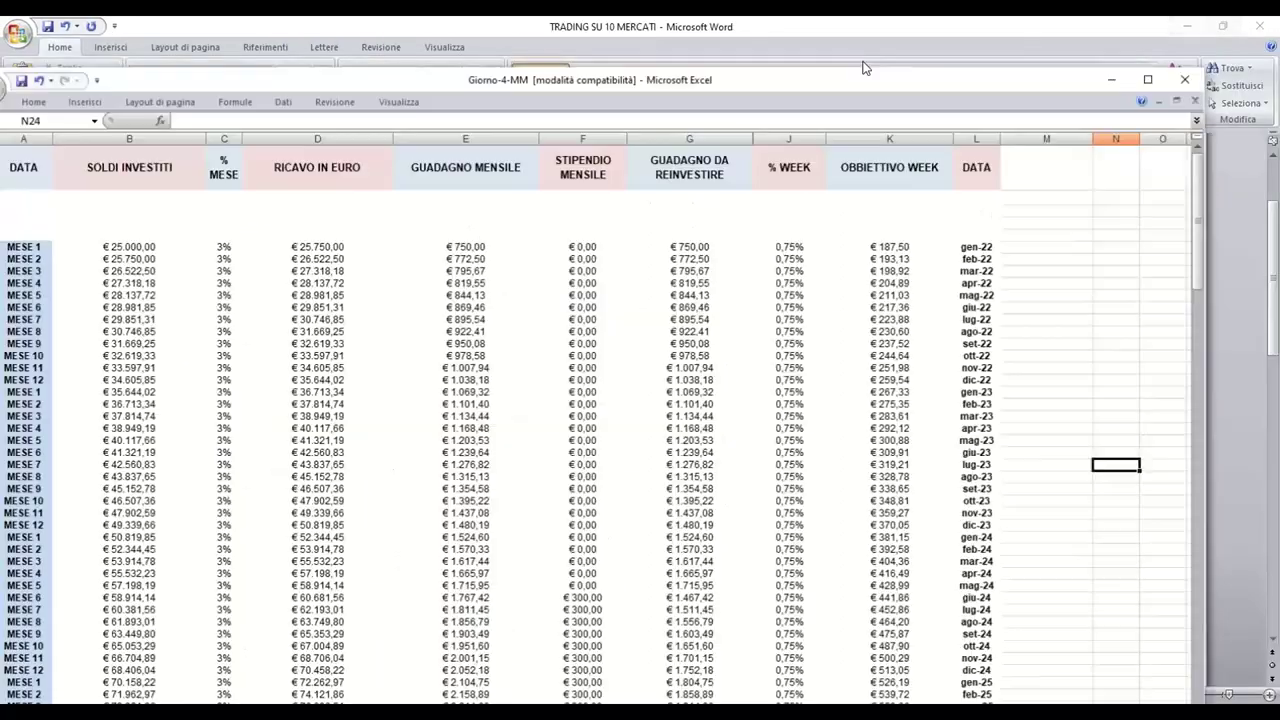
{"action": "left_click_drag", "start_coordinate": [829, 92], "coordinate": [880, 61]}
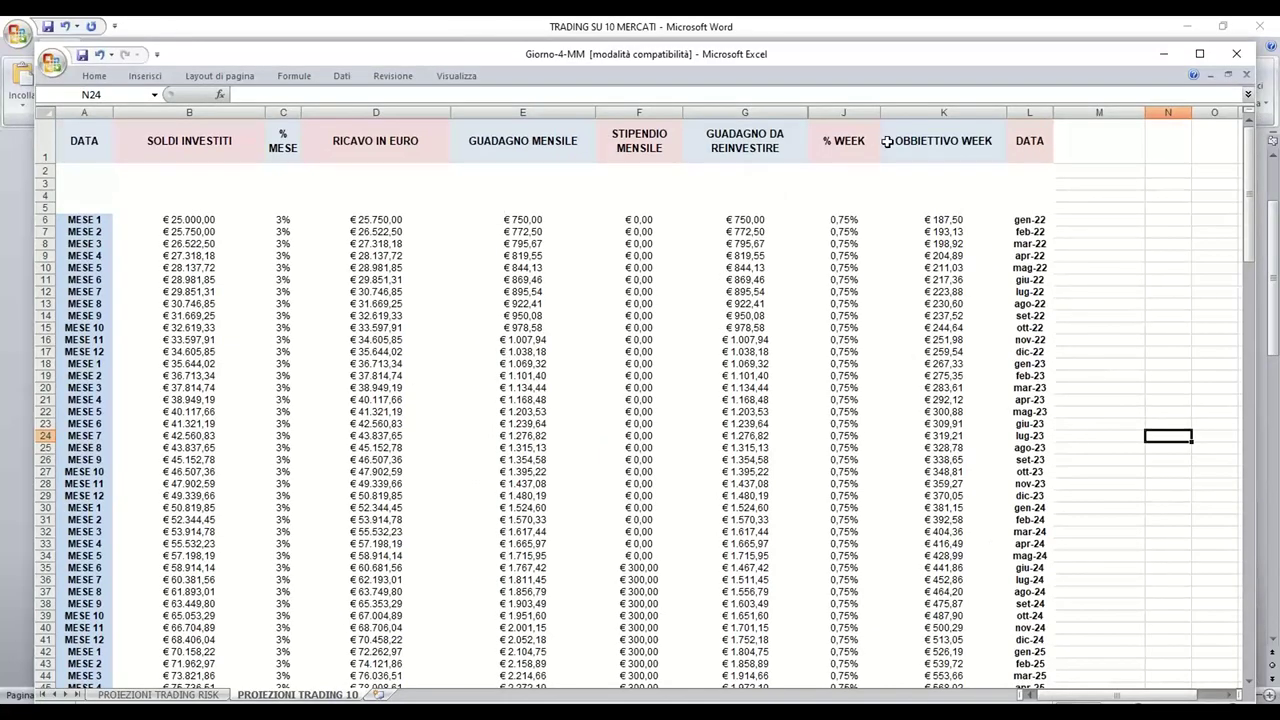
{"action": "left_click_drag", "start_coordinate": [988, 57], "coordinate": [935, 0]}
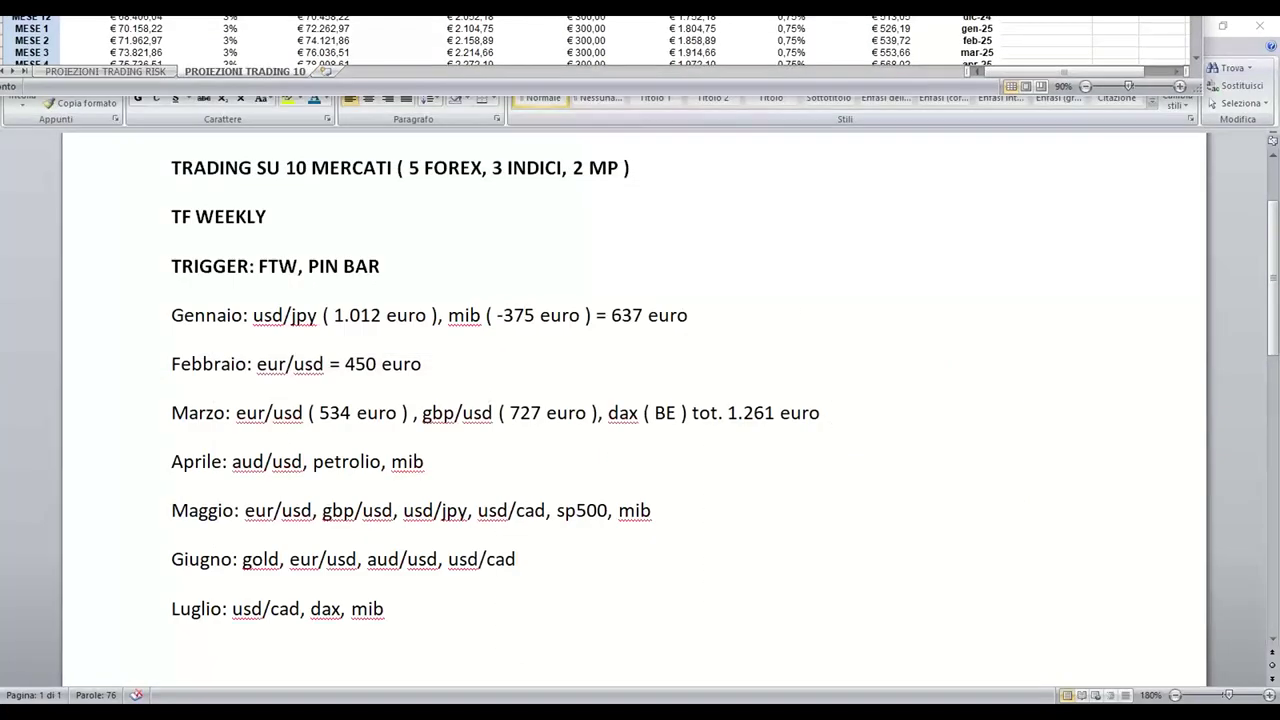
{"action": "key", "text": "alt+Tab"}
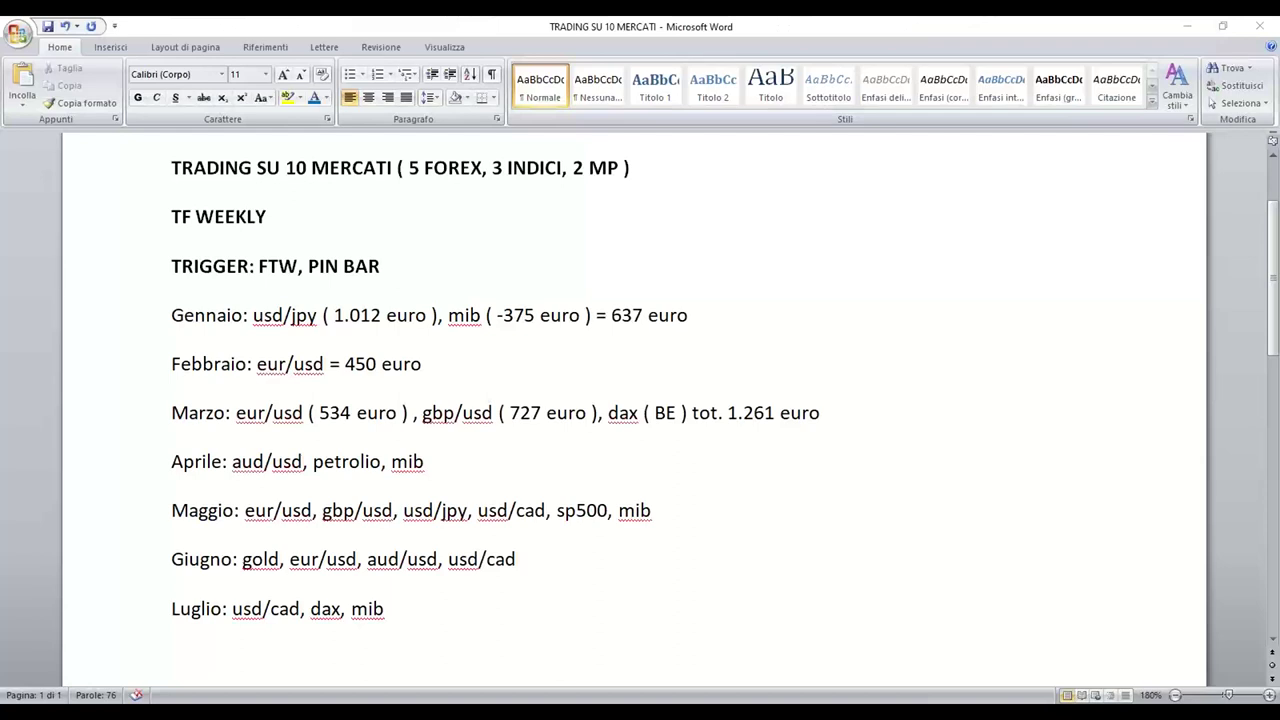